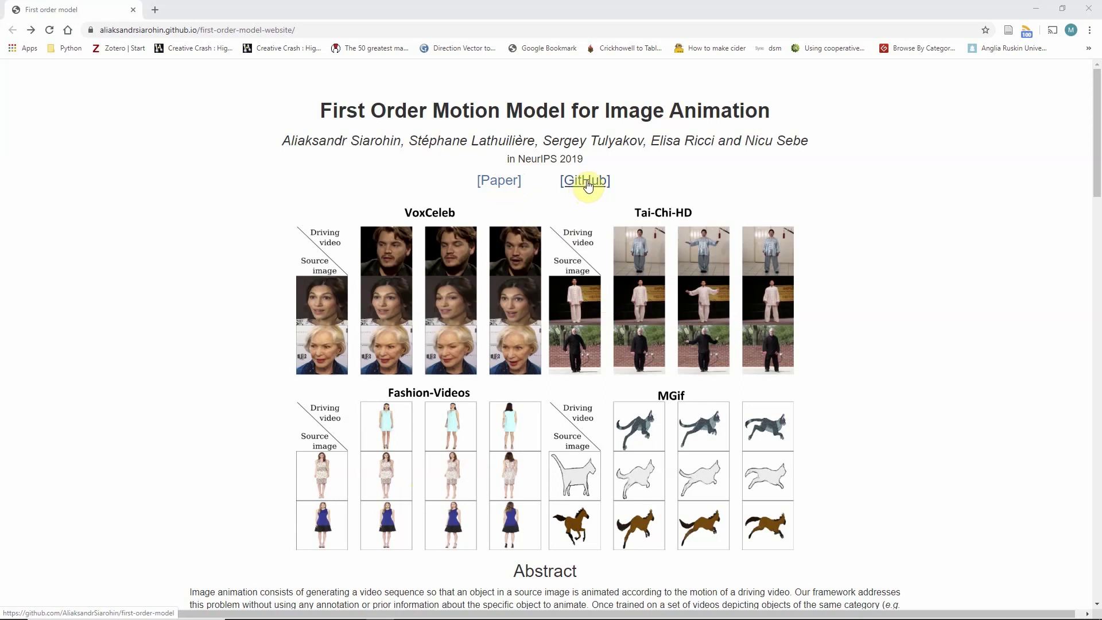
- Open the project's GitHub repository and download first-order-model as a ZIP archive
left_click(588, 184)
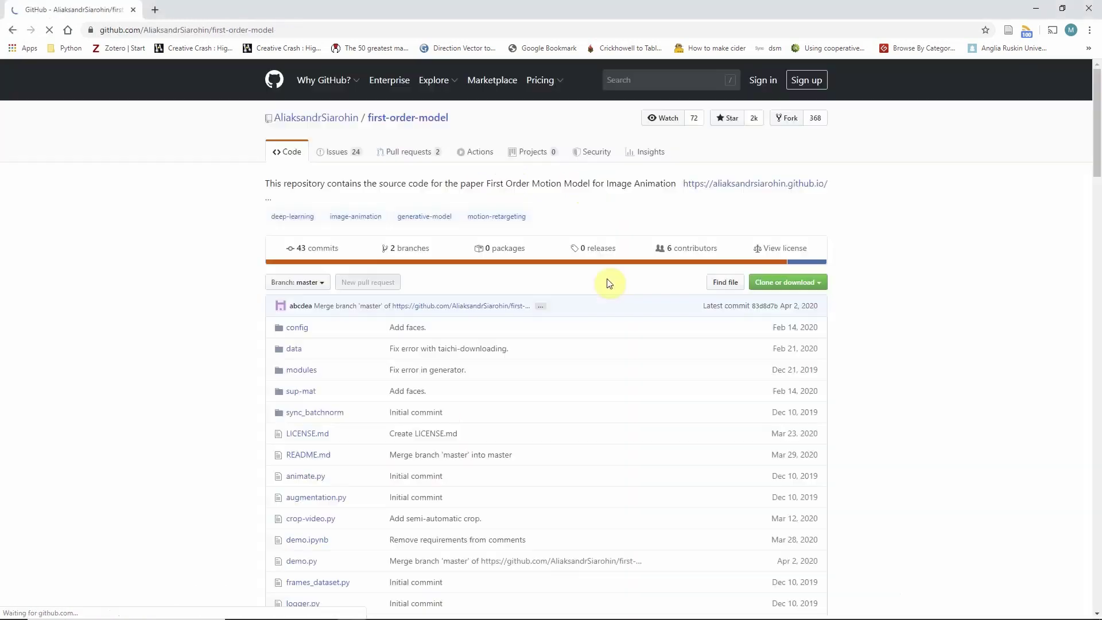
scroll(671, 284, "down", 3)
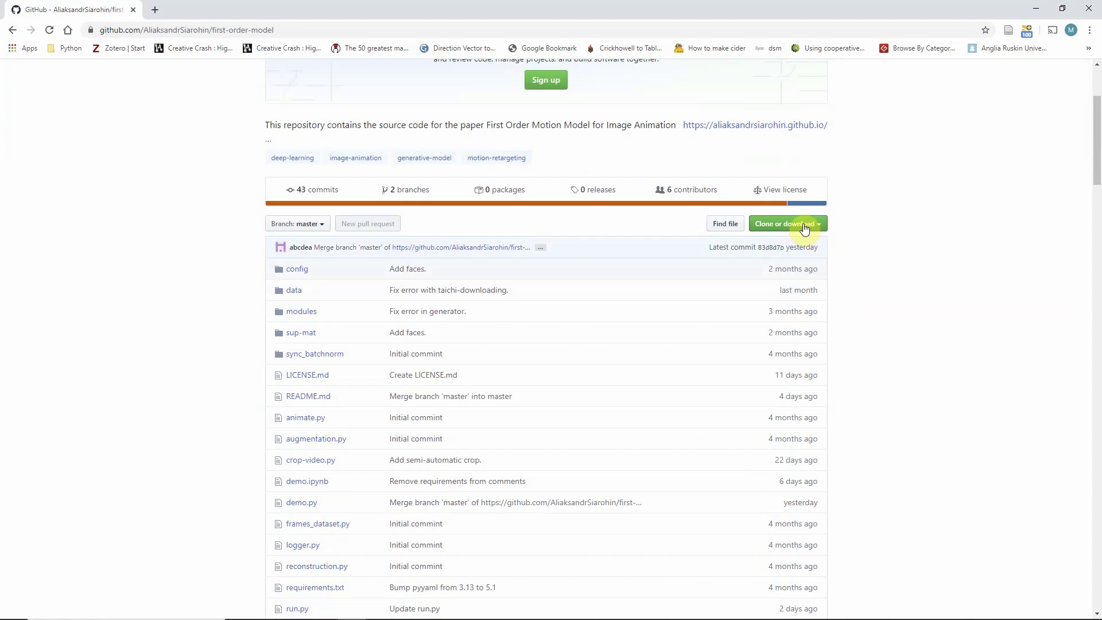
left_click(805, 229)
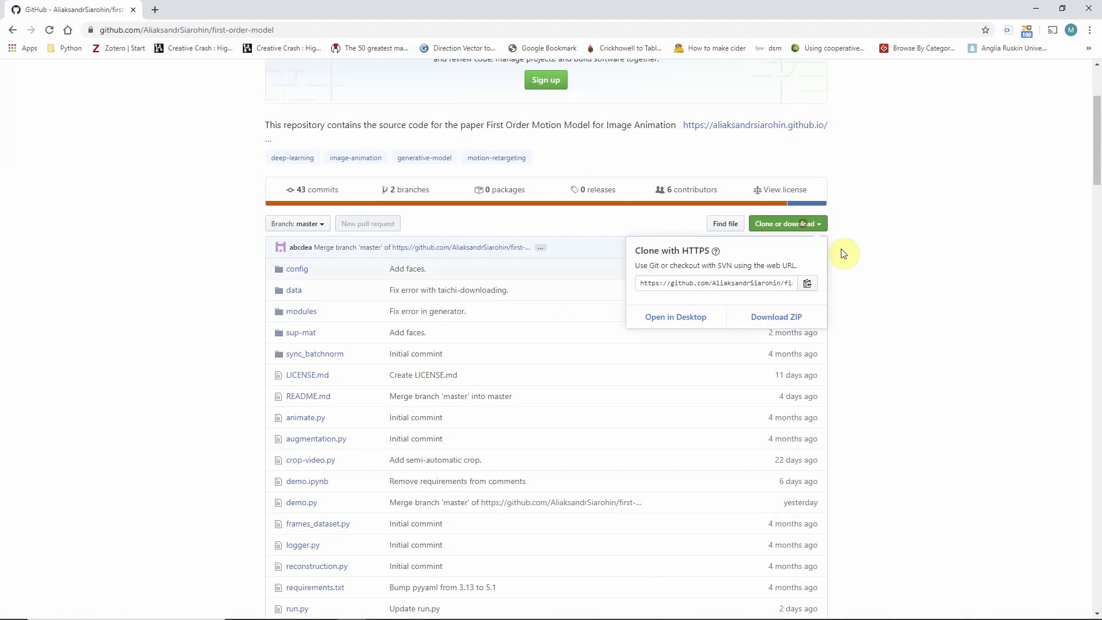
left_click(783, 322)
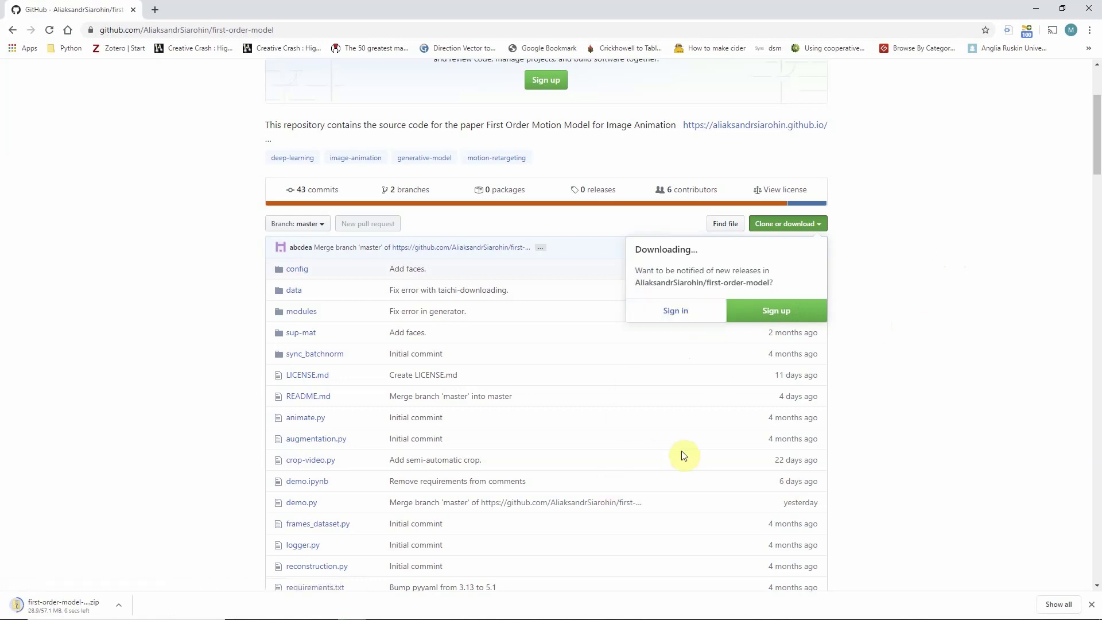
scroll(596, 305, "up", 3)
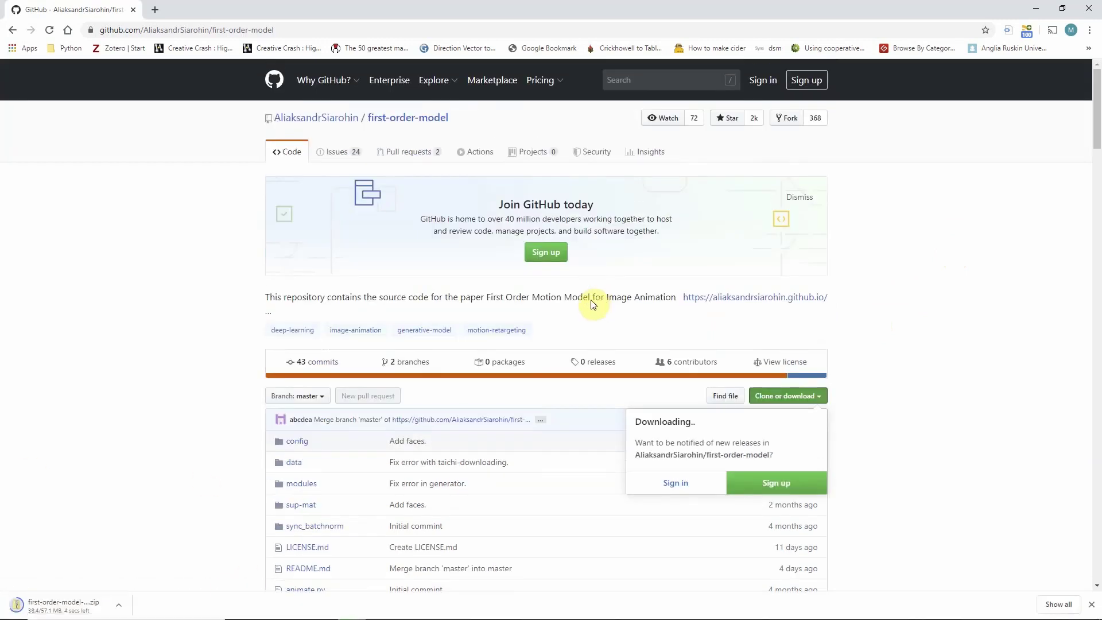
scroll(381, 463, "down", 2)
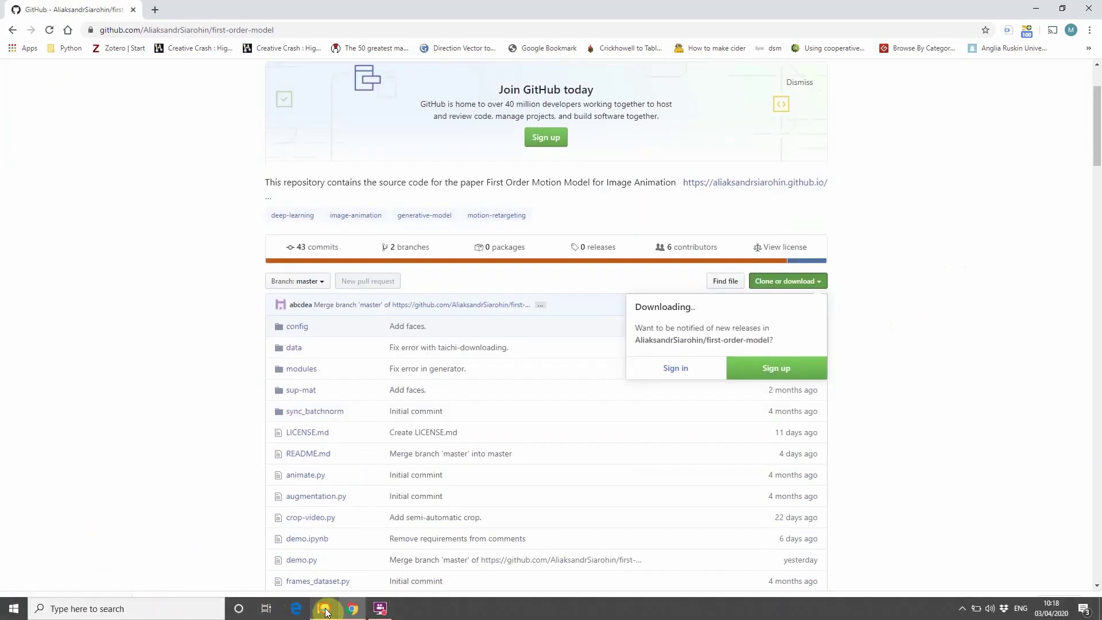
- In File Explorer's Downloads folder, extract first-order-model-master.zip to its own folder and open the inner first-order-model-master folder
left_click(282, 607)
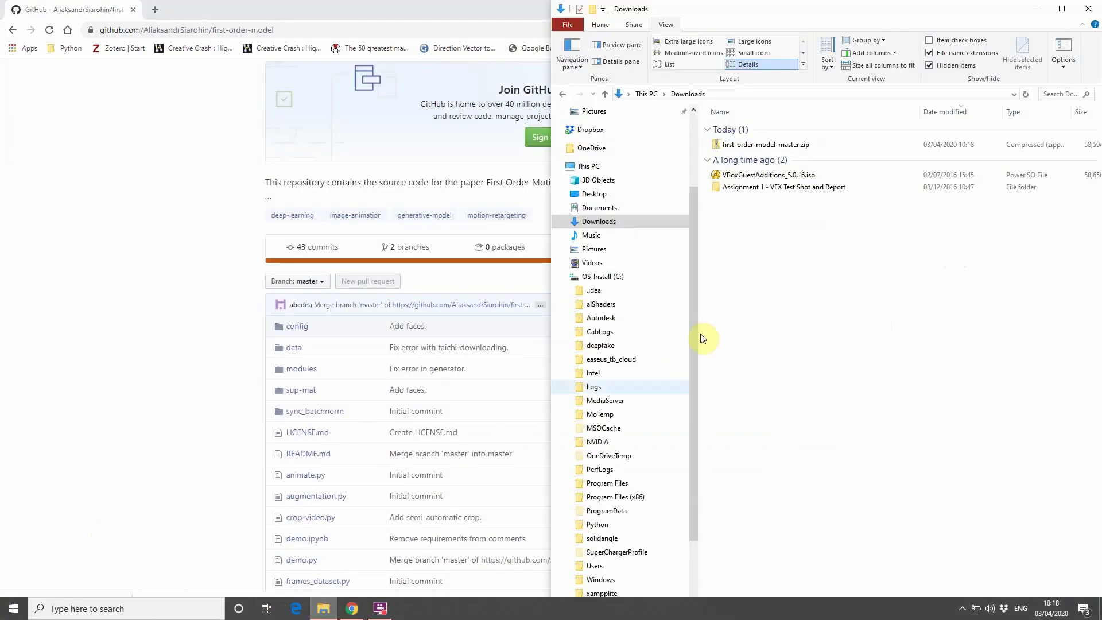
right_click(758, 144)
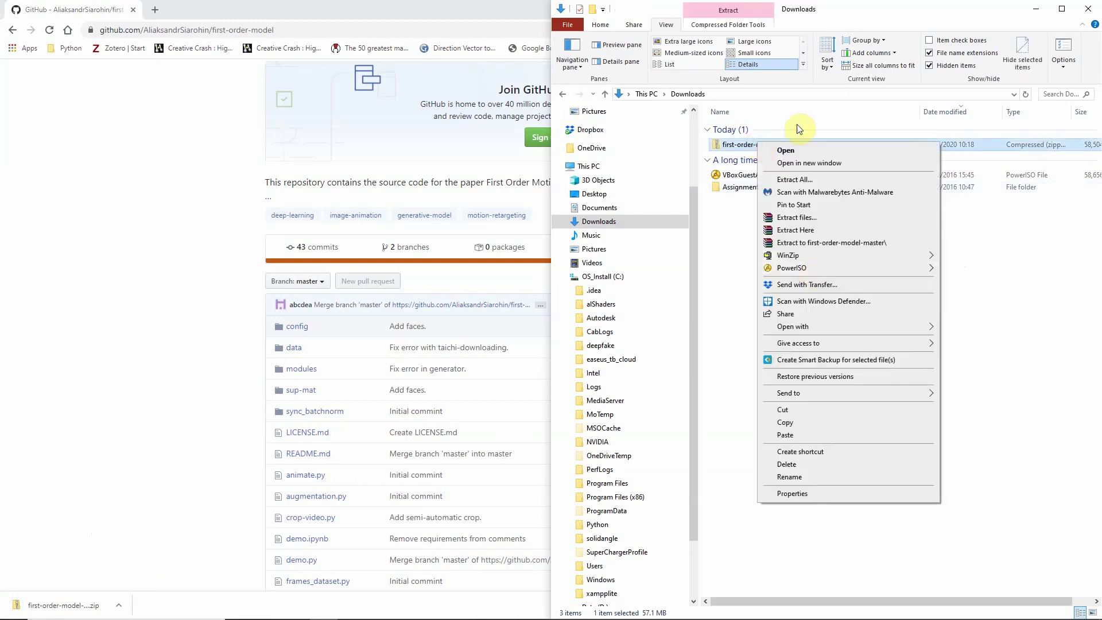
mouse_move(806, 257)
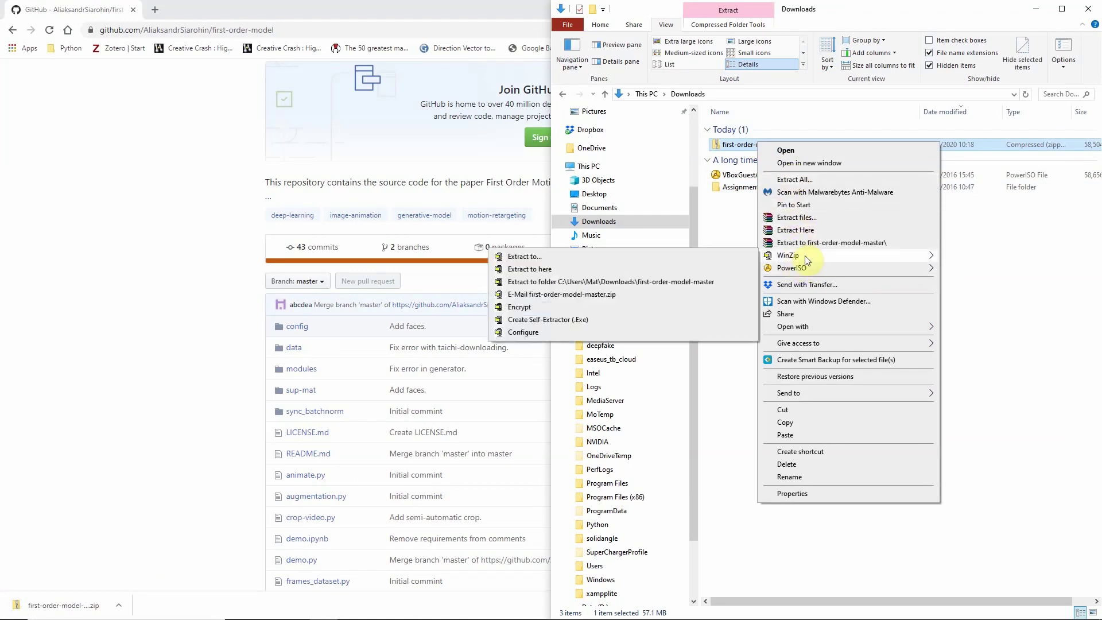
left_click(811, 242)
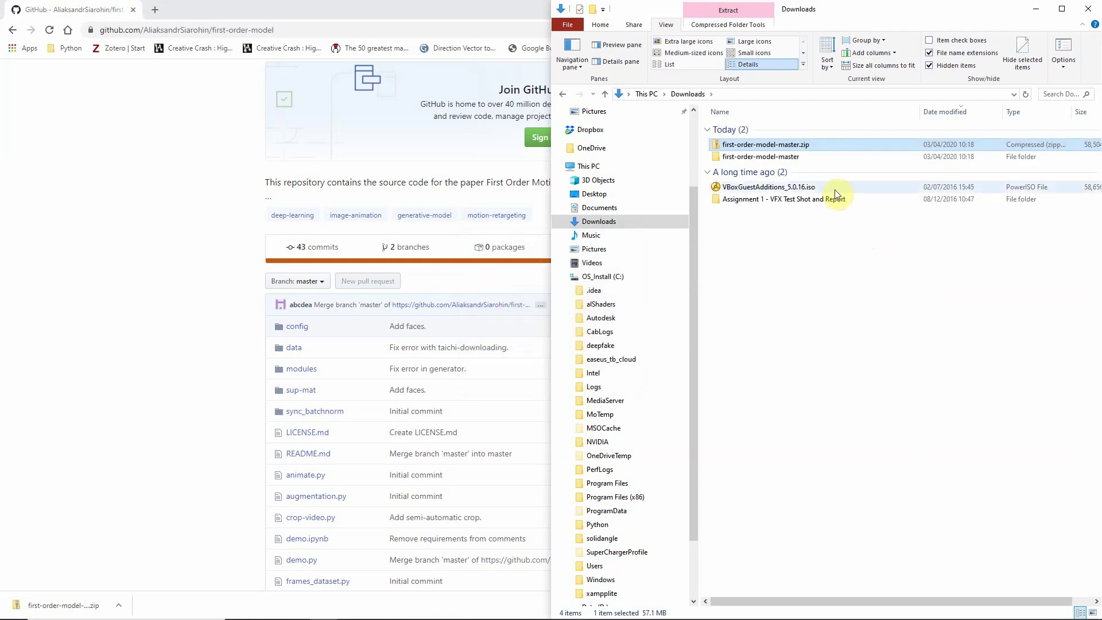
left_click(784, 159)
double_click(784, 158)
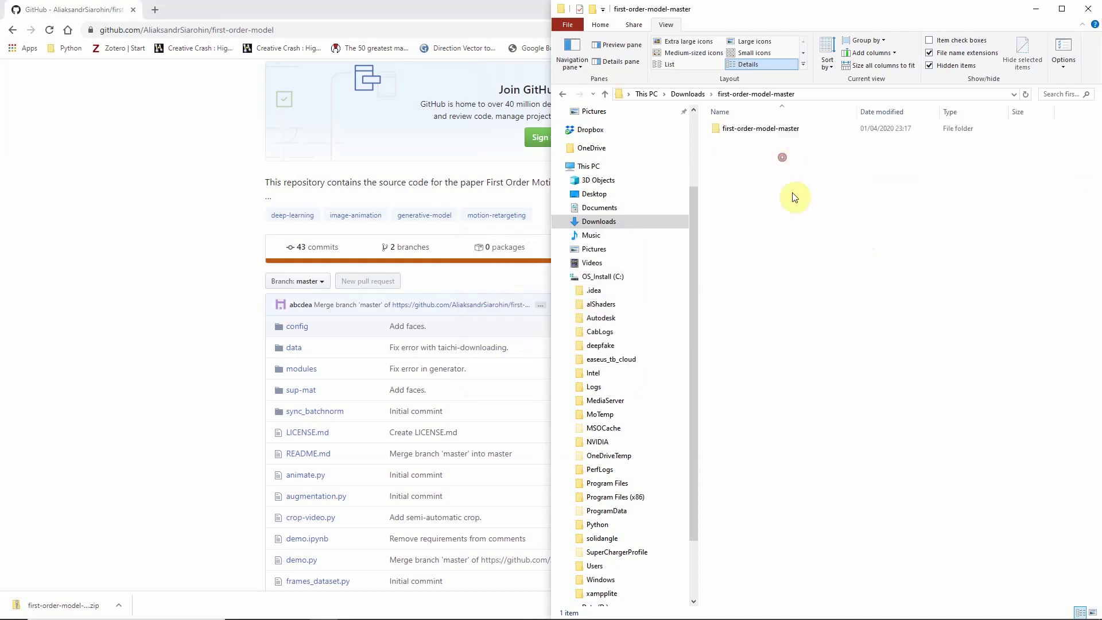
double_click(755, 130)
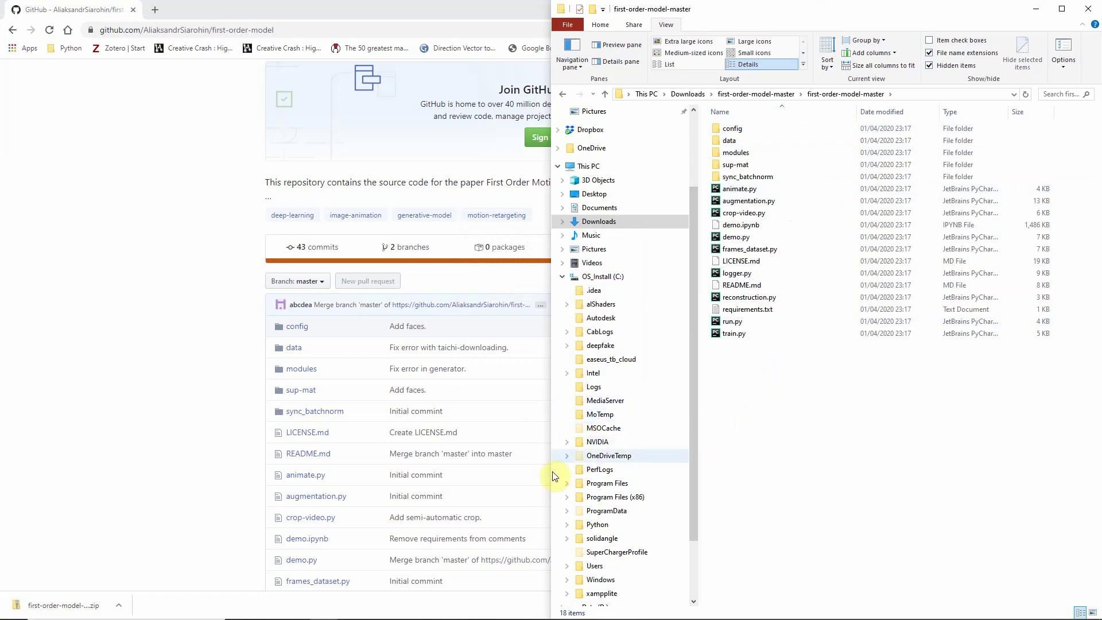
- Open a second File Explorer window beside the first and browse to the assets folder inside C:\deepfake
key("super+e")
left_click_drag(778, 66, 258, 50)
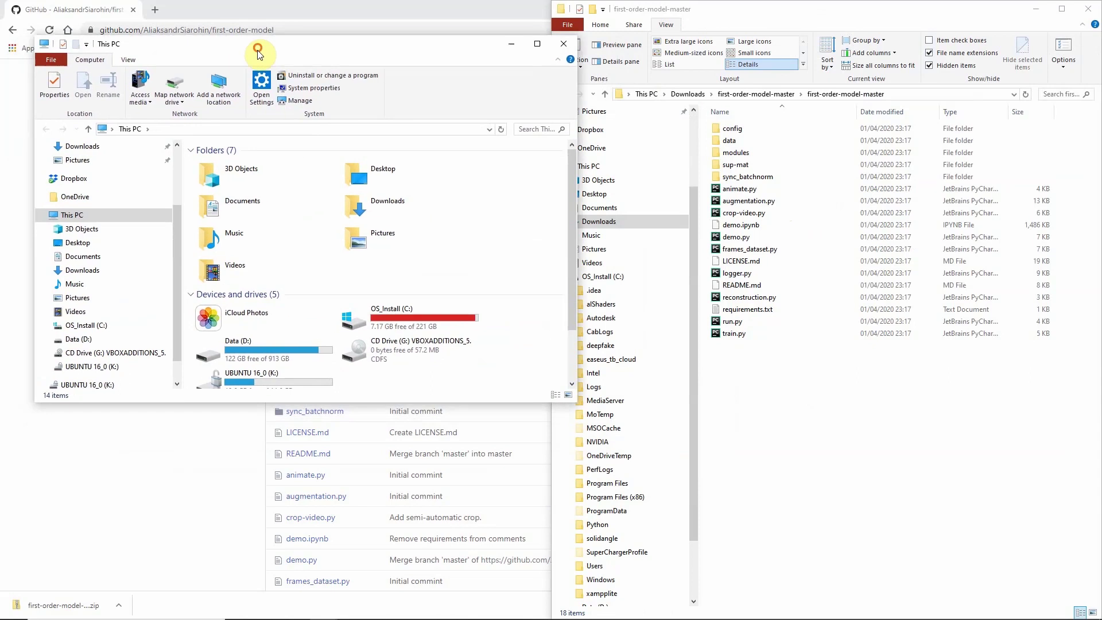
left_click(86, 325)
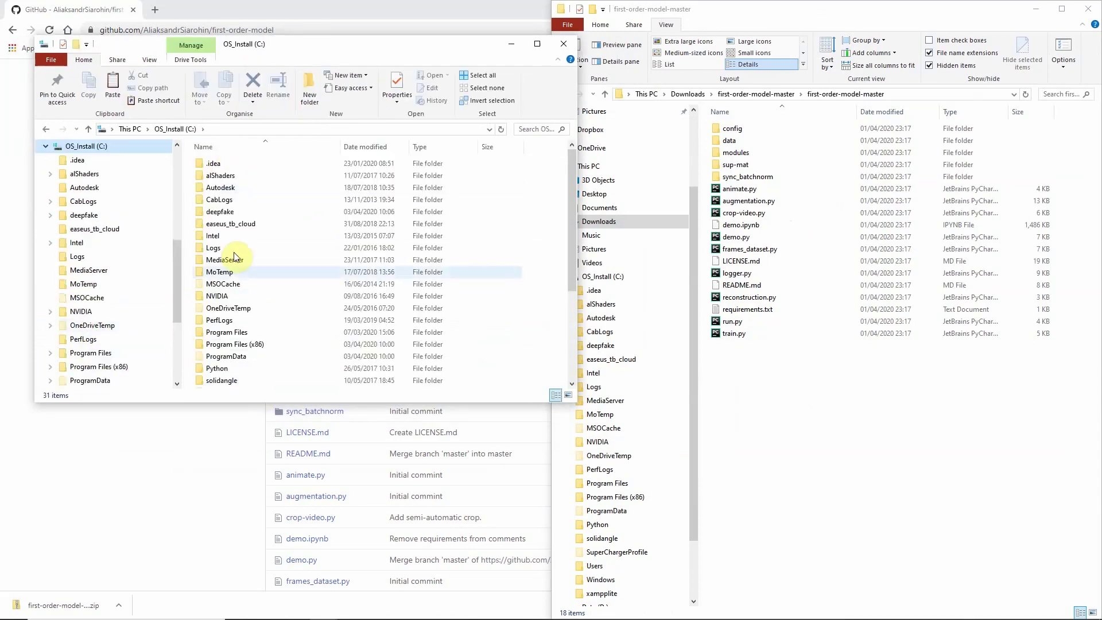
left_click(226, 215)
double_click(228, 217)
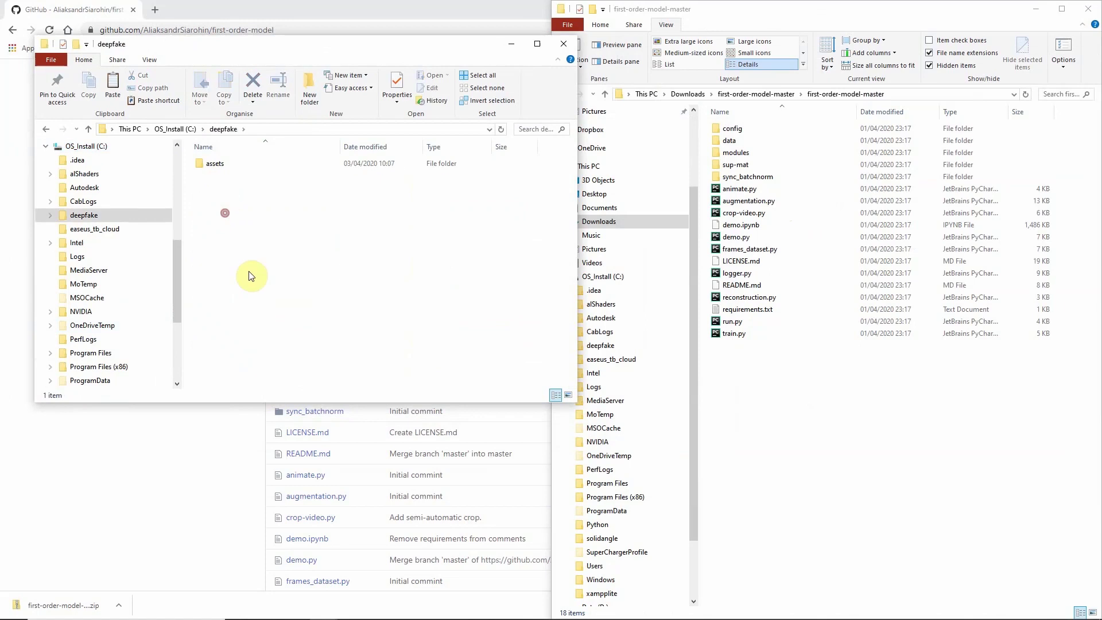
double_click(218, 166)
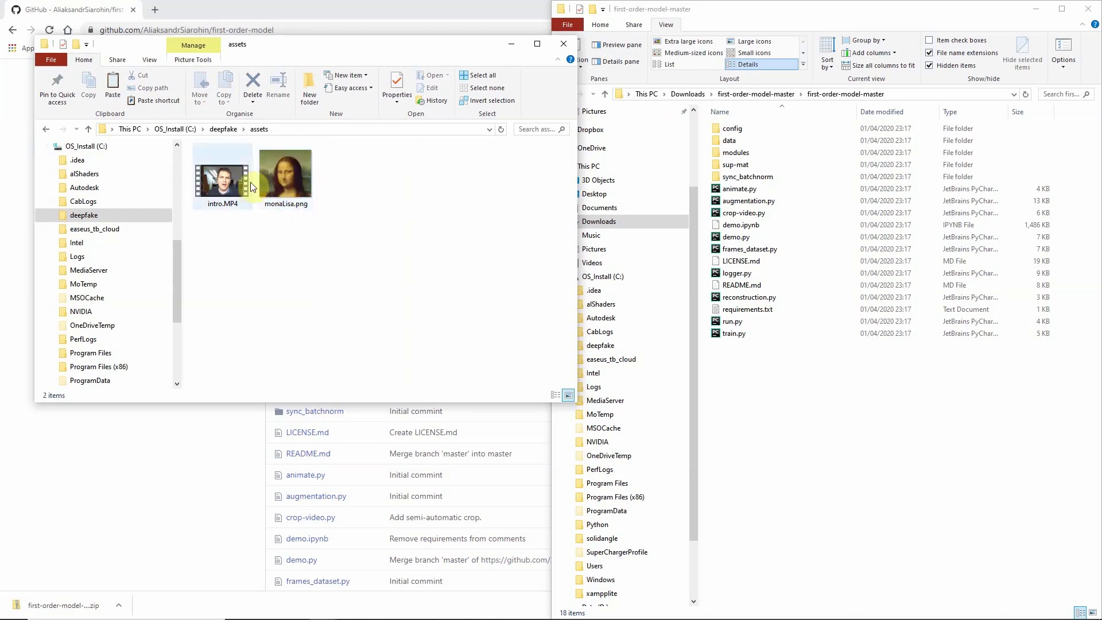
- Move all extracted repository files and folders from first-order-model-master into the deepfake folder on drive C
left_click(229, 132)
left_click_drag(797, 389, 719, 122)
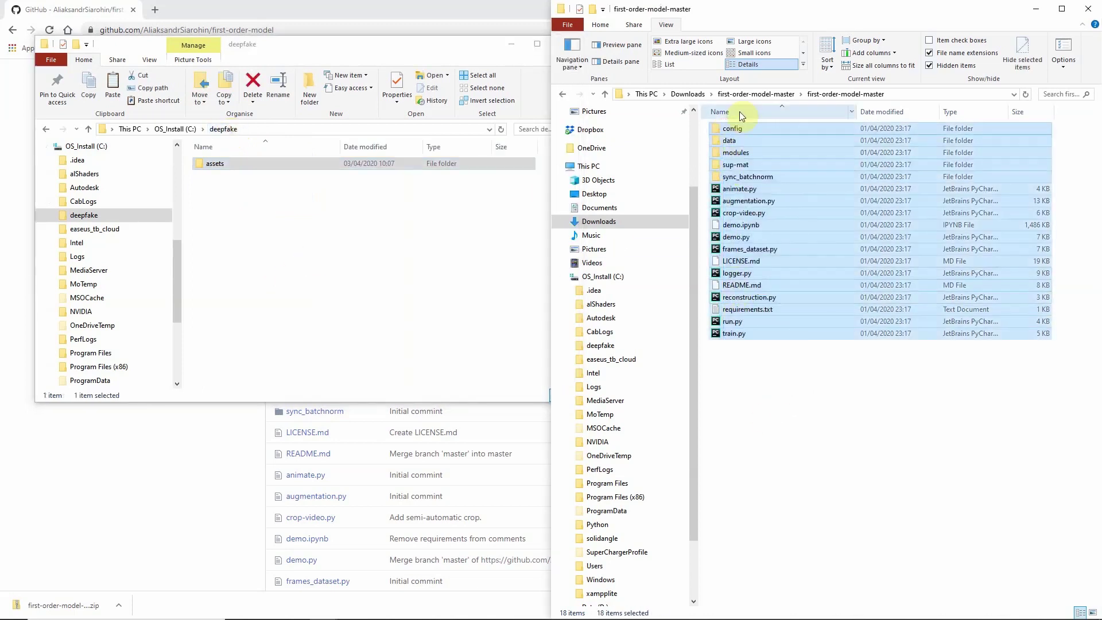
left_click_drag(741, 133, 270, 294)
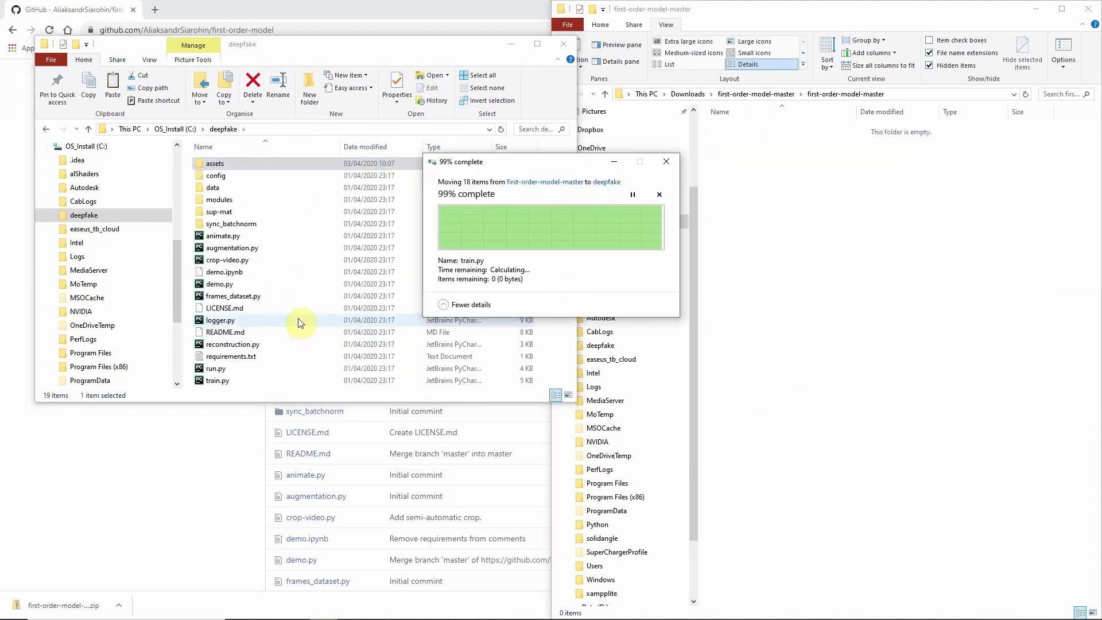
left_click_drag(434, 47, 762, 98)
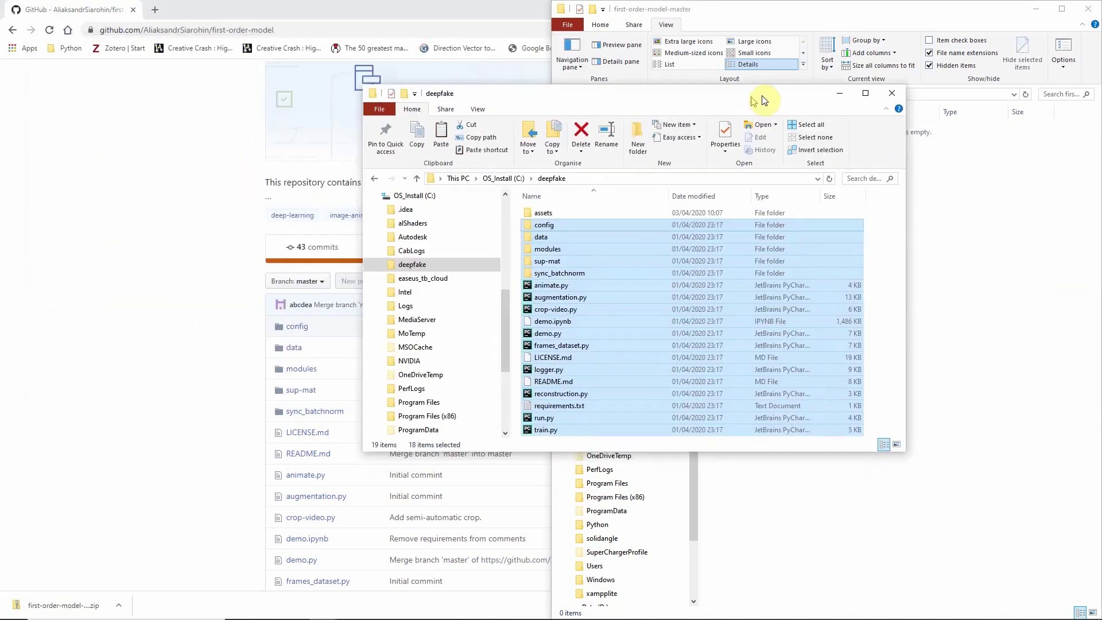
- Switch back to Chrome and skim the first-order-model repository page, from its file list through the README to the Datasets section
left_click(344, 13)
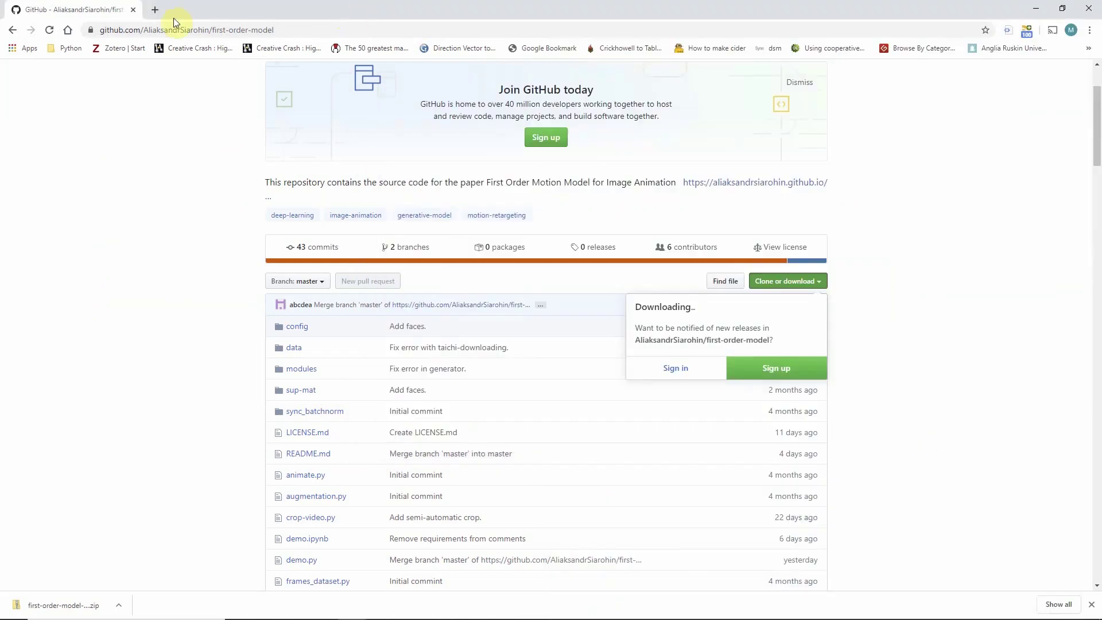
left_click(14, 33)
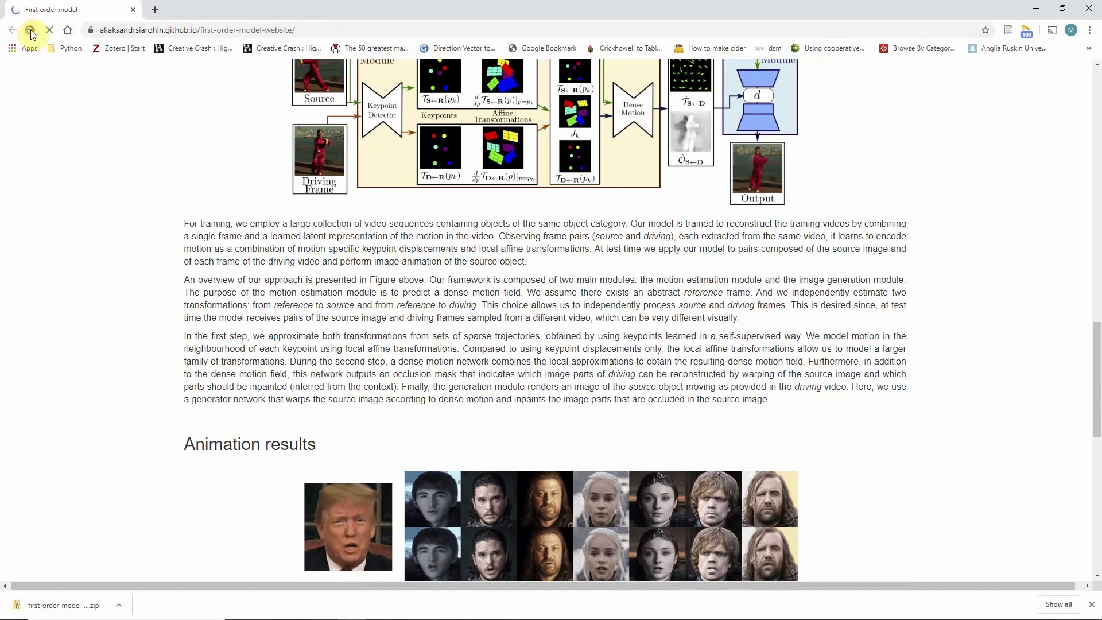
left_click(31, 30)
scroll(610, 263, "down", 10)
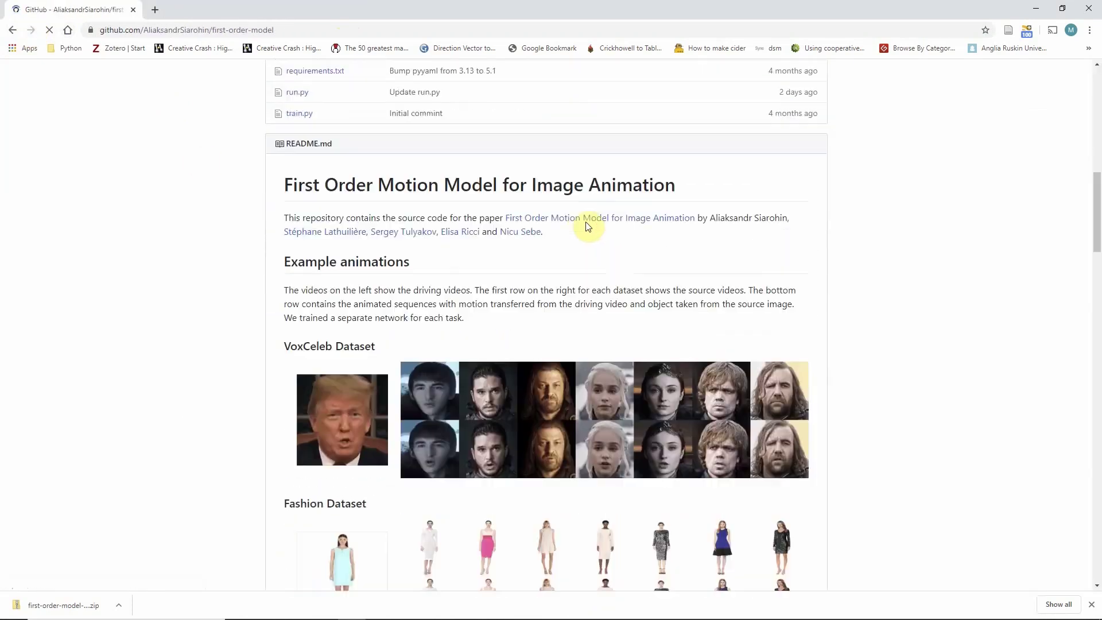
scroll(586, 221, "up", 3)
scroll(582, 206, "up", 7)
scroll(581, 202, "down", 19)
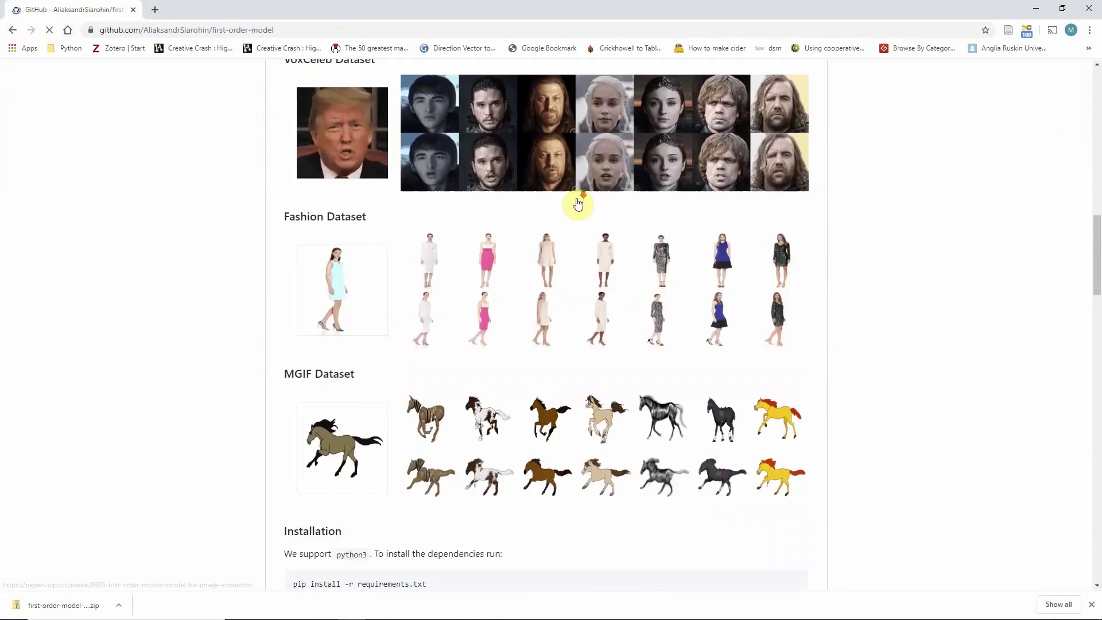
scroll(578, 205, "down", 5)
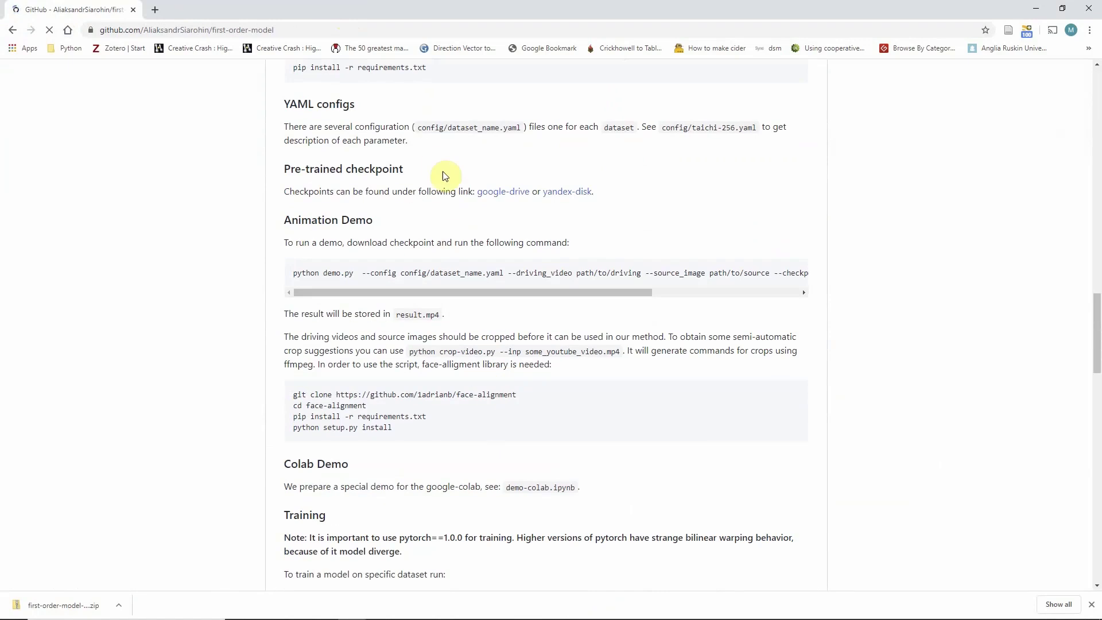
scroll(473, 328, "down", 20)
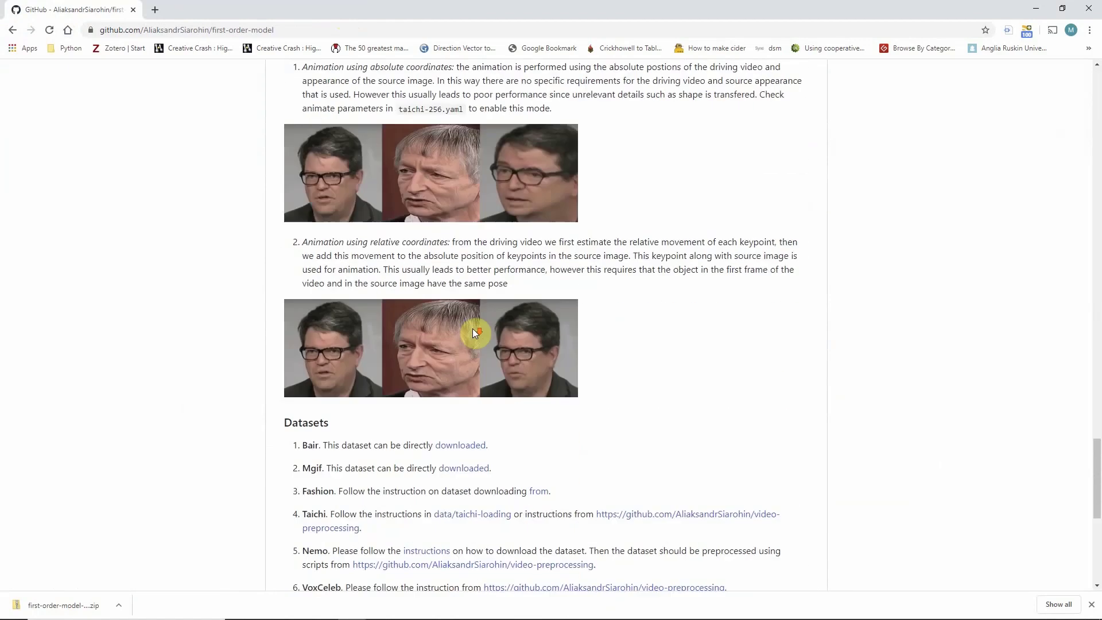
scroll(474, 332, "up", 20)
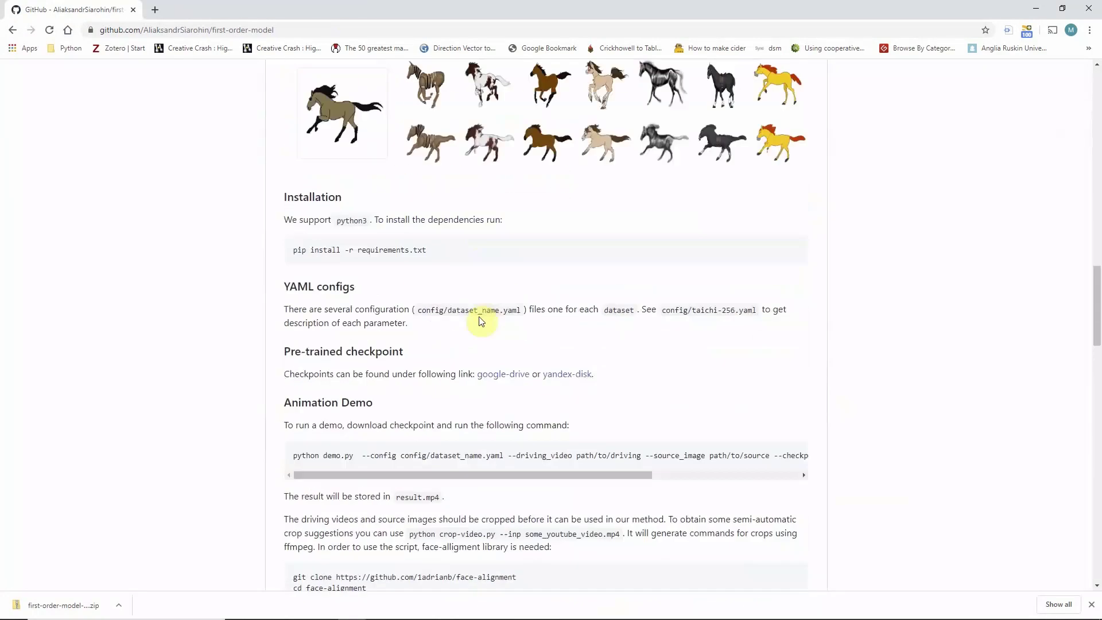
scroll(485, 320, "up", 15)
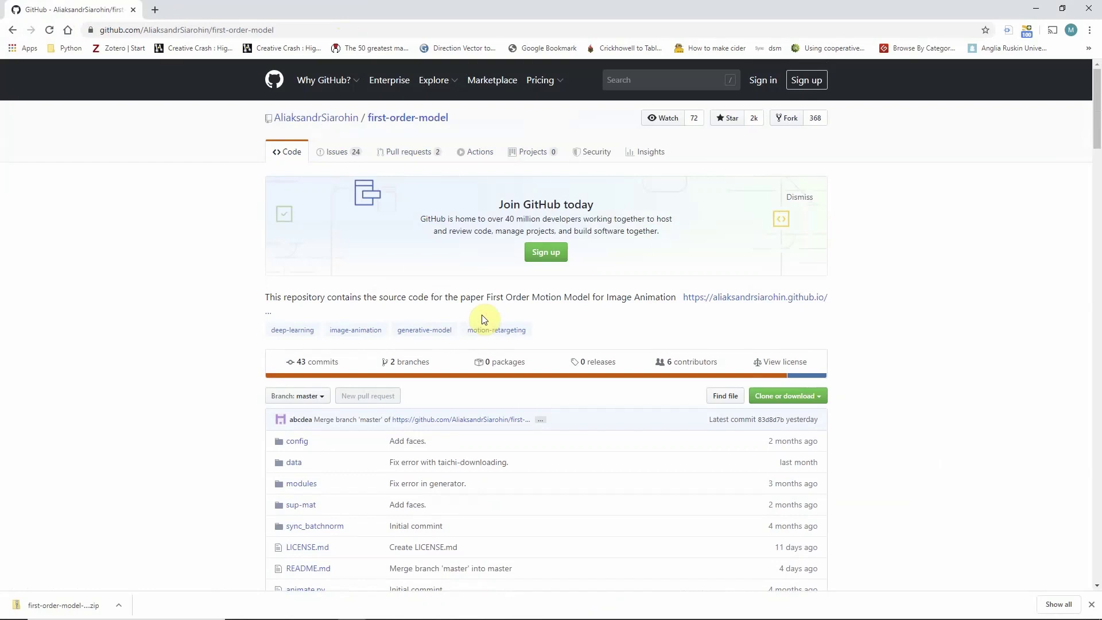
- Examine the README's installation, YAML configs, pre-trained checkpoint and animation demo instructions, along with the example dataset animations
scroll(513, 331, "down", 7)
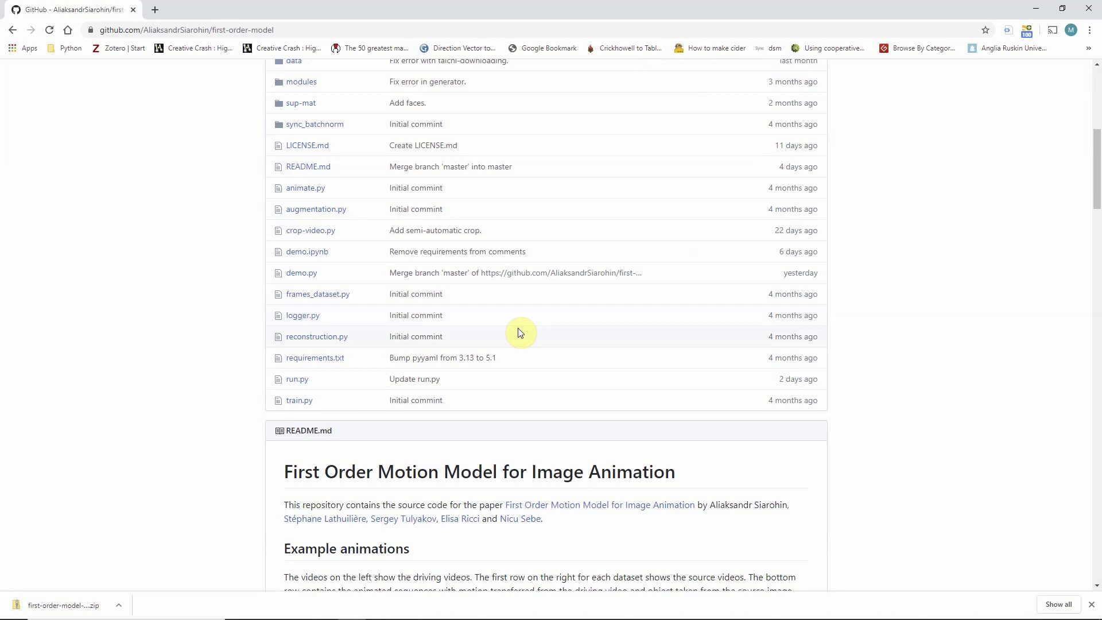
scroll(521, 258, "down", 17)
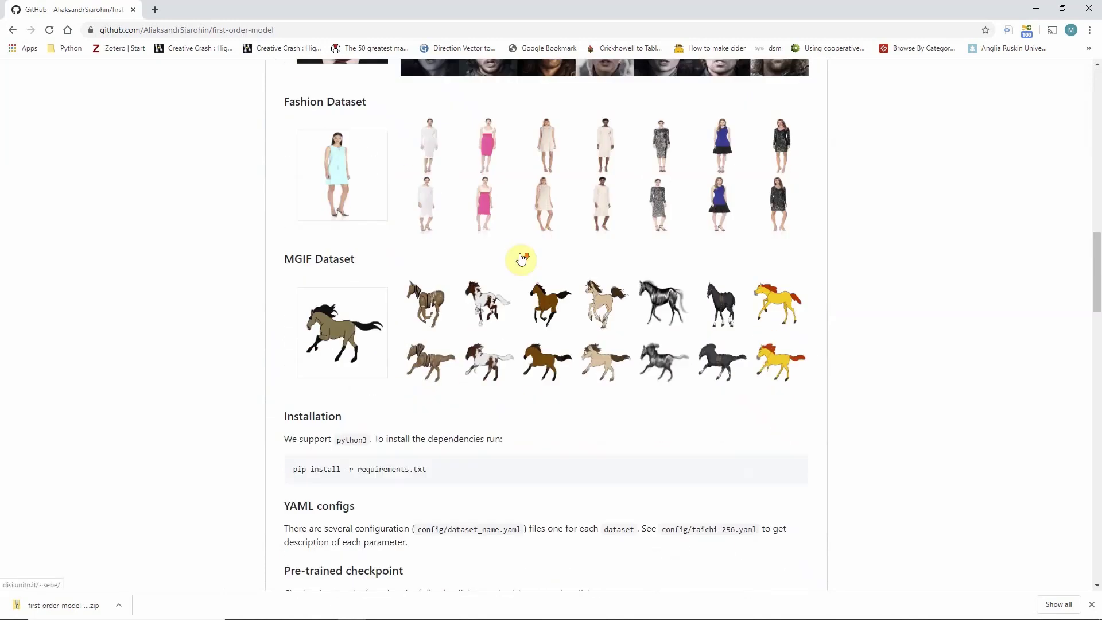
scroll(521, 247, "up", 1)
scroll(521, 240, "down", 5)
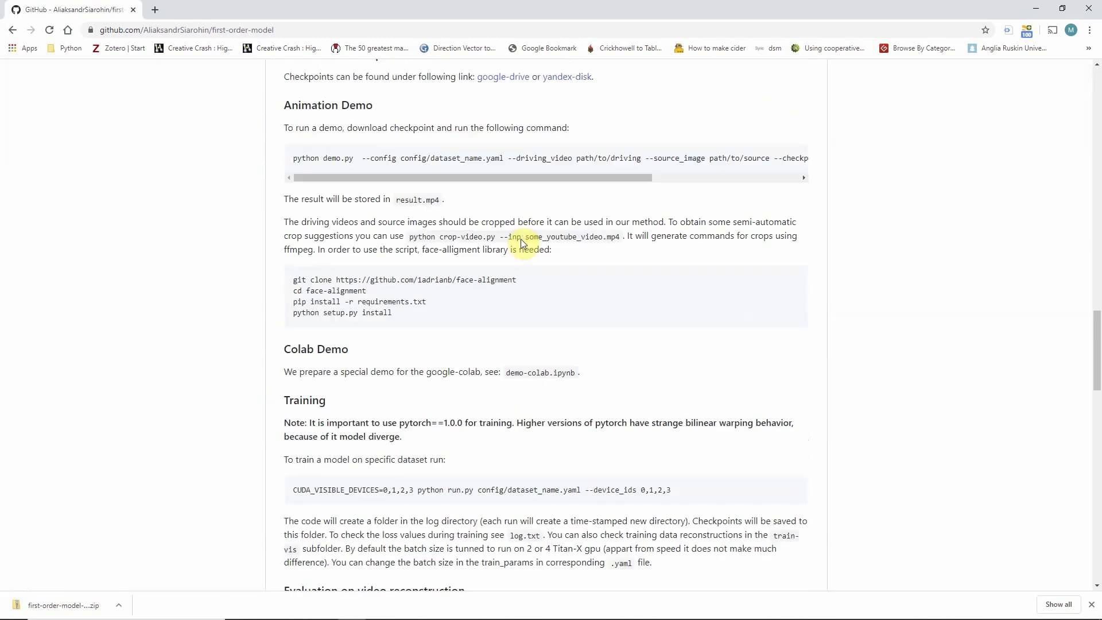
scroll(523, 236, "up", 4)
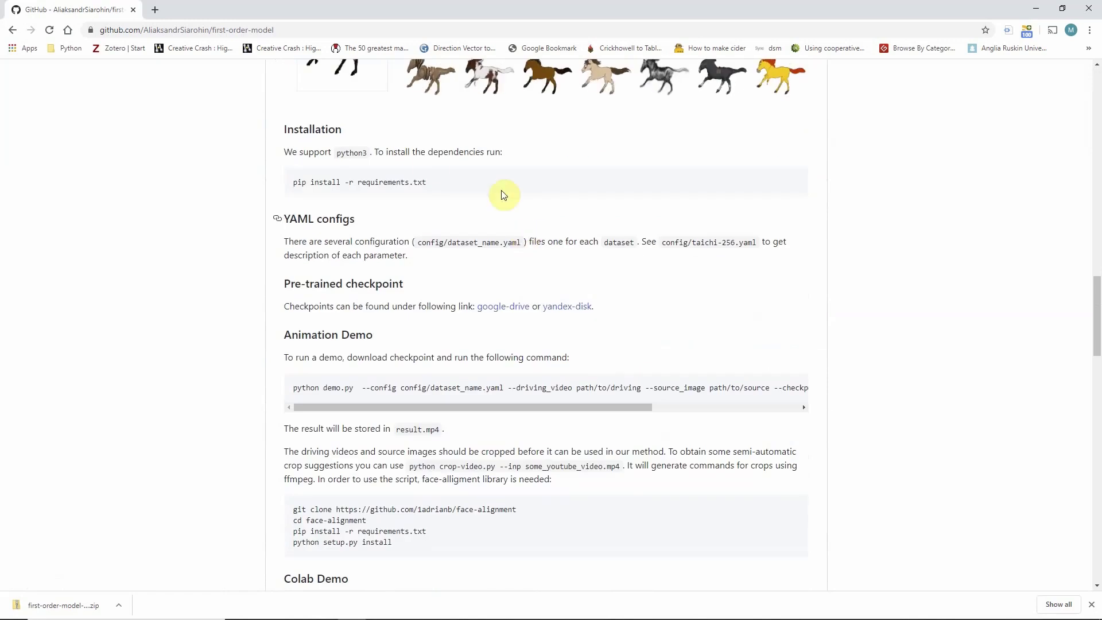
scroll(389, 241, "up", 2)
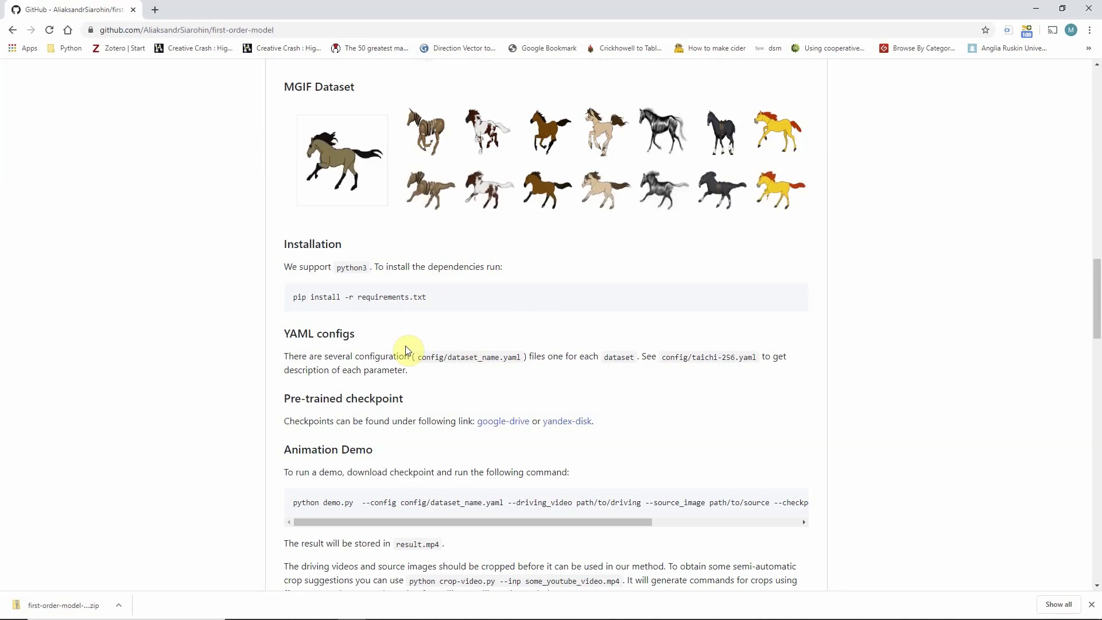
scroll(637, 277, "up", 8)
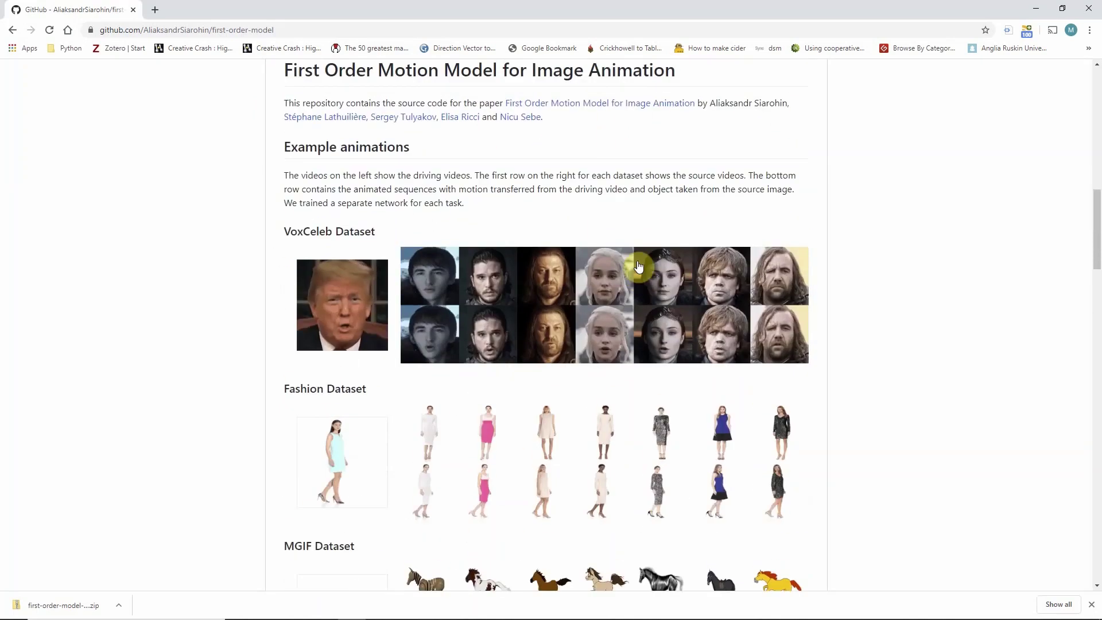
scroll(488, 175, "down", 2)
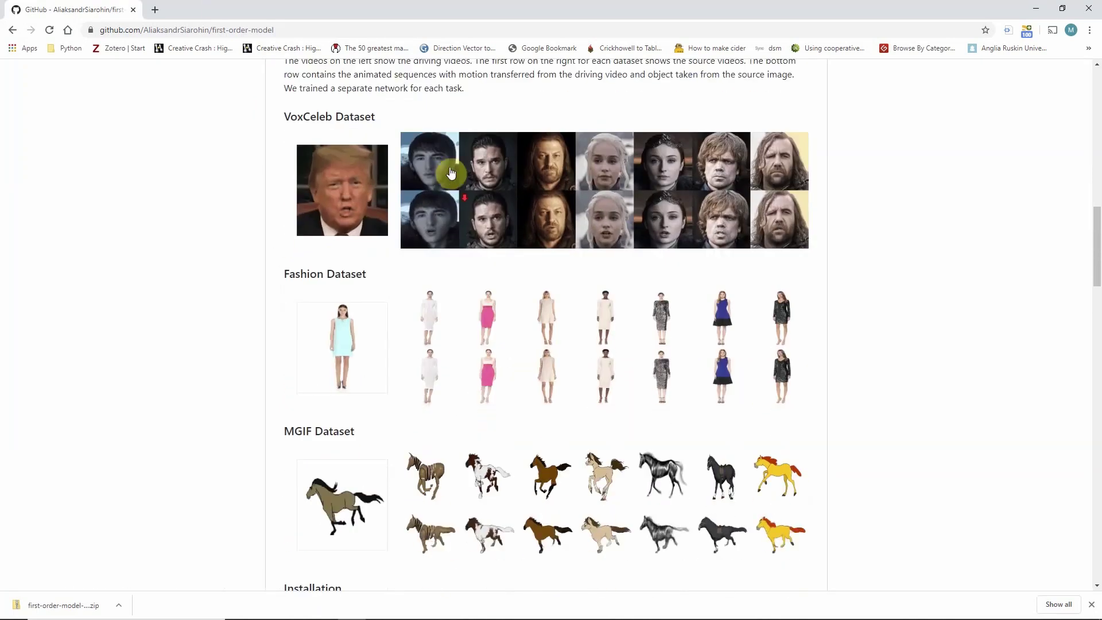
- Search Google for anaconda in a new browser tab and open the official Anaconda website from the results
left_click(158, 9)
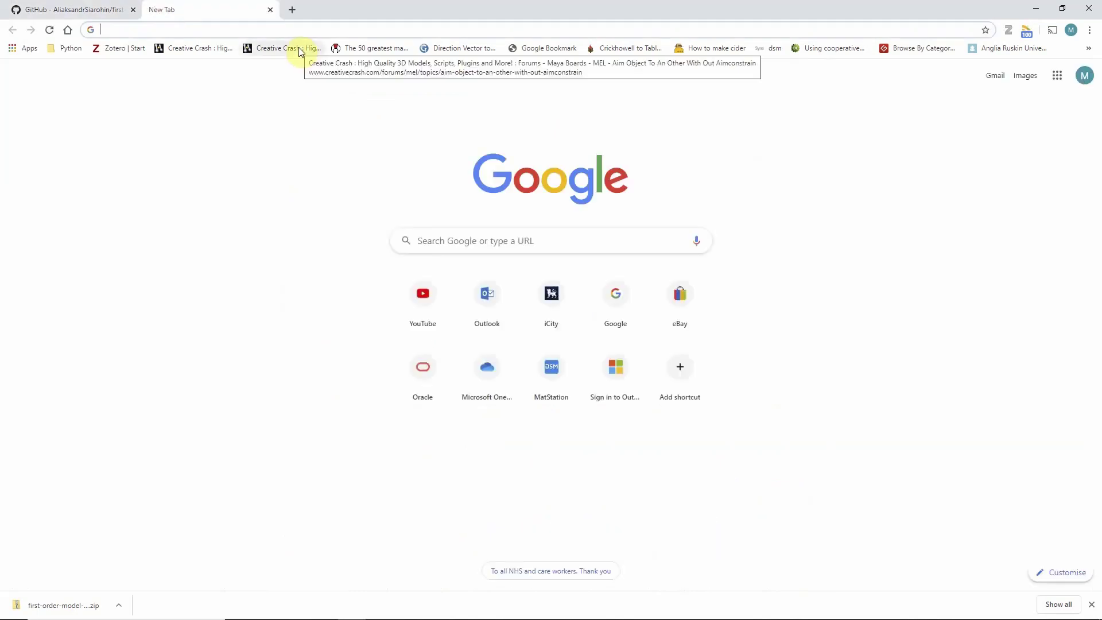
type("ana")
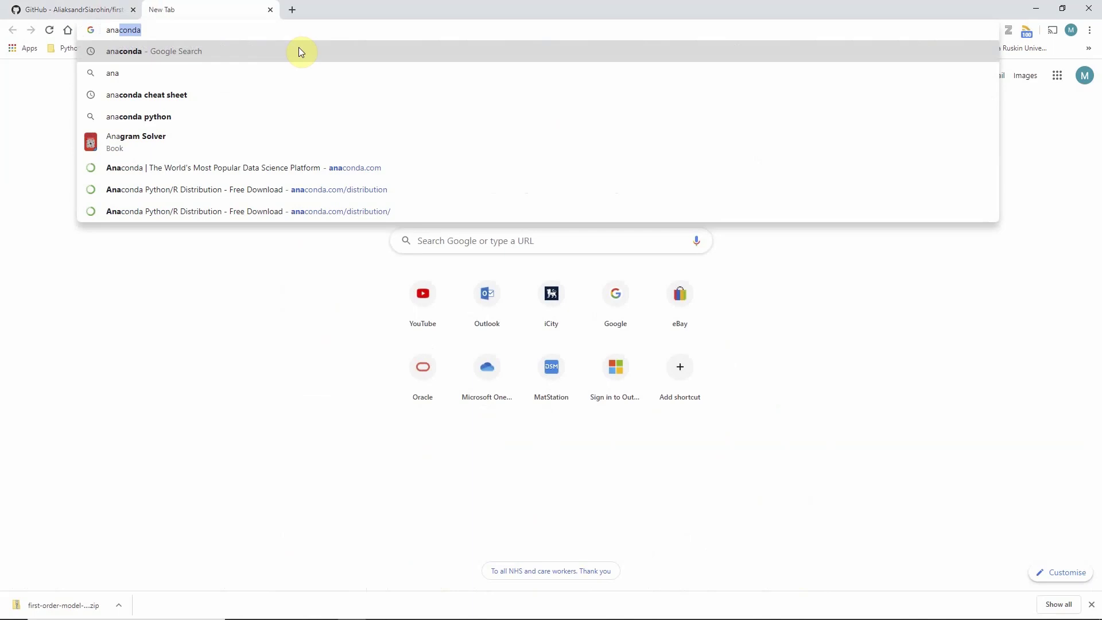
type("conda")
key("Return")
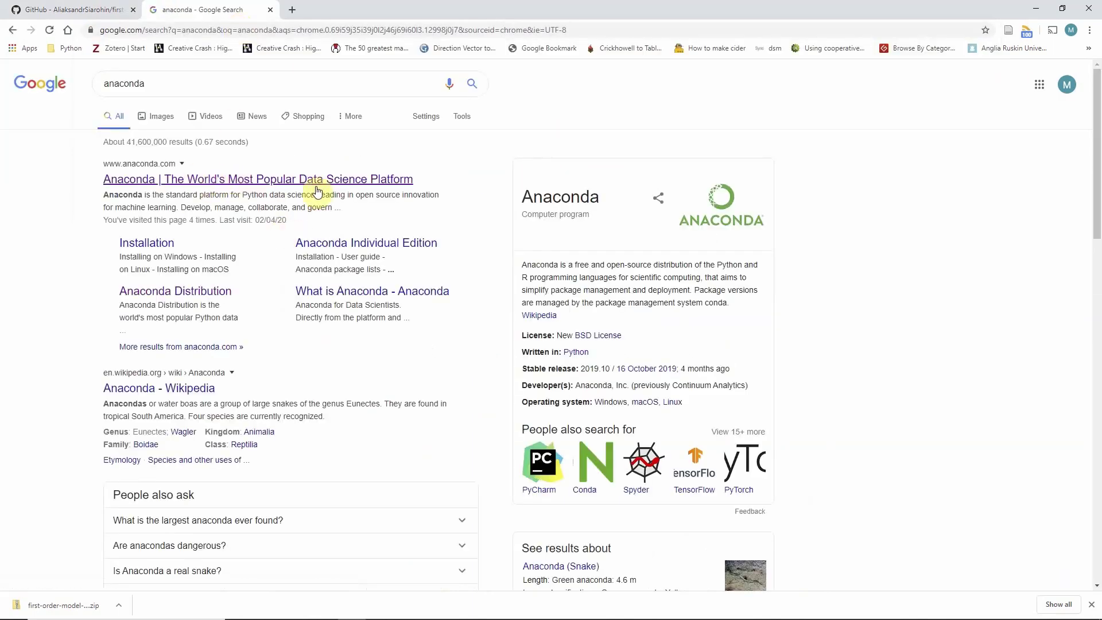
left_click(340, 179)
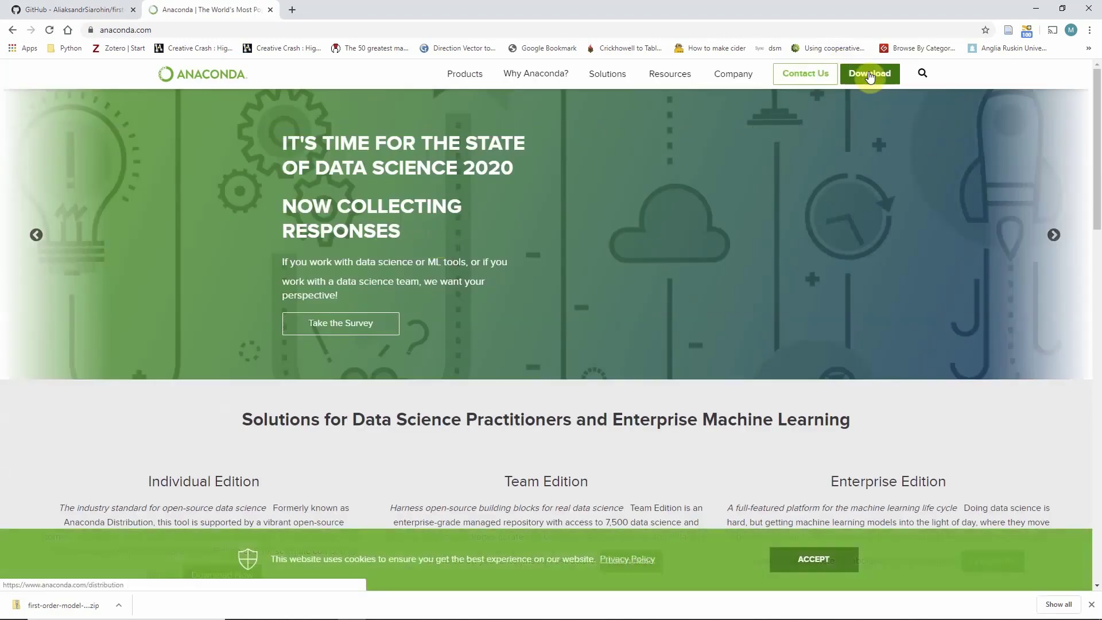
- Download the Python 3.7 version of the Anaconda 2020.02 Windows installer from the Individual Edition page
left_click(869, 75)
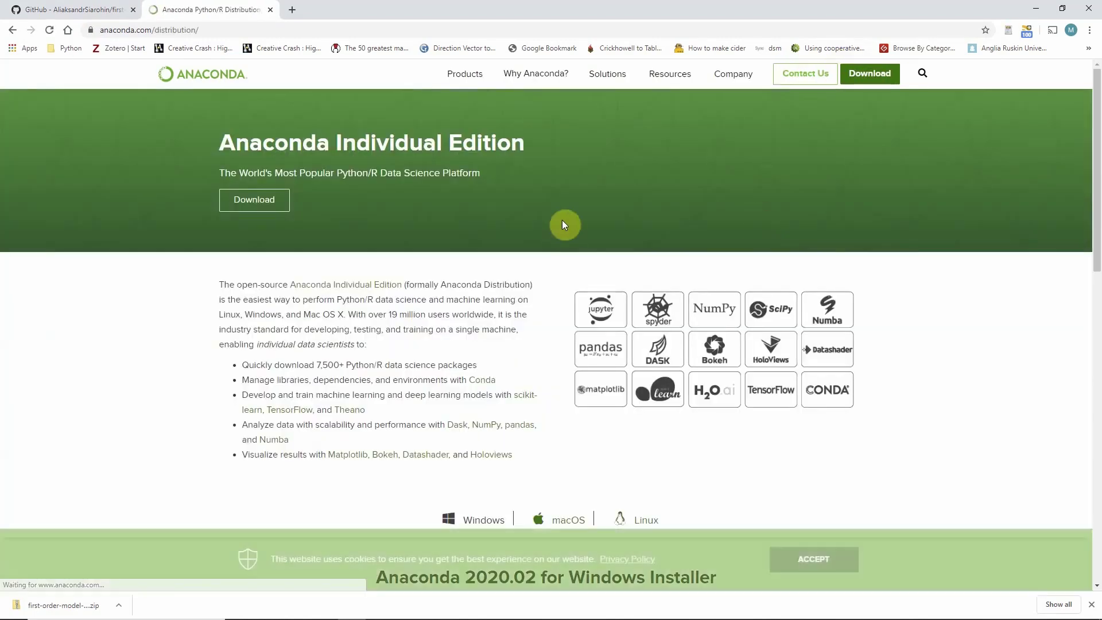
scroll(566, 226, "down", 6)
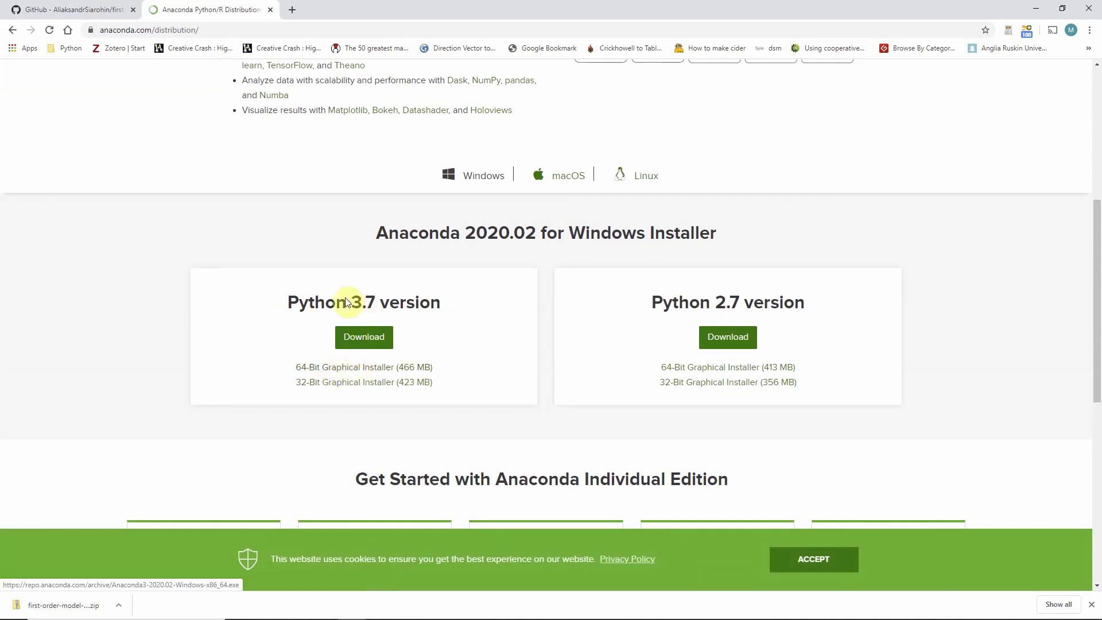
left_click(362, 334)
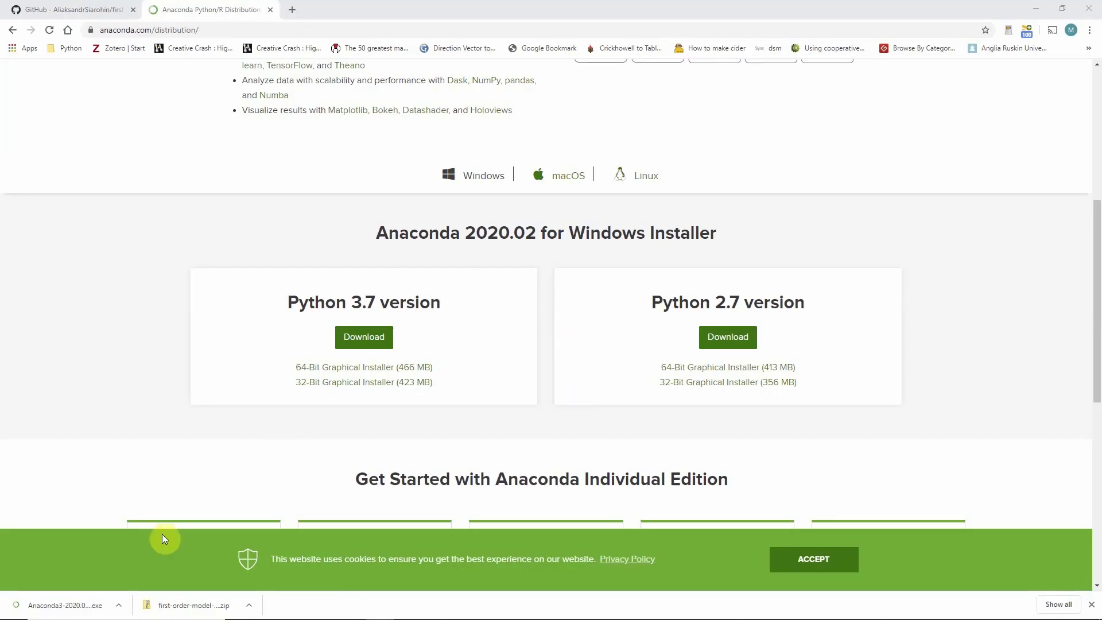
- Run the downloaded Anaconda3 installer, accept the license agreement, and start installing with the default destination folder and advanced options
left_click(74, 610)
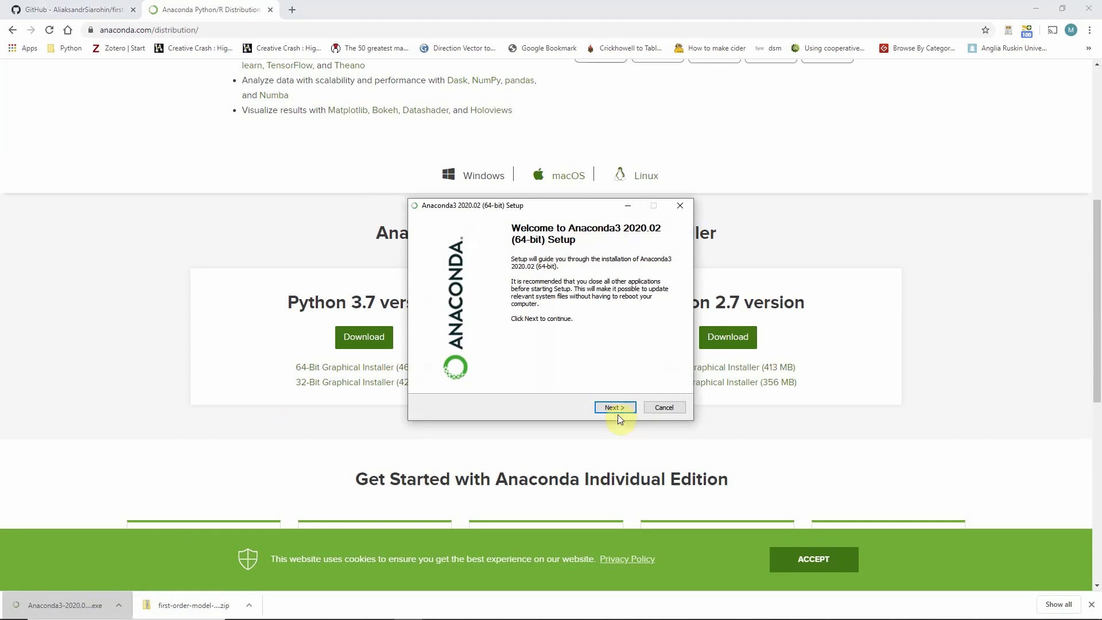
left_click(619, 409)
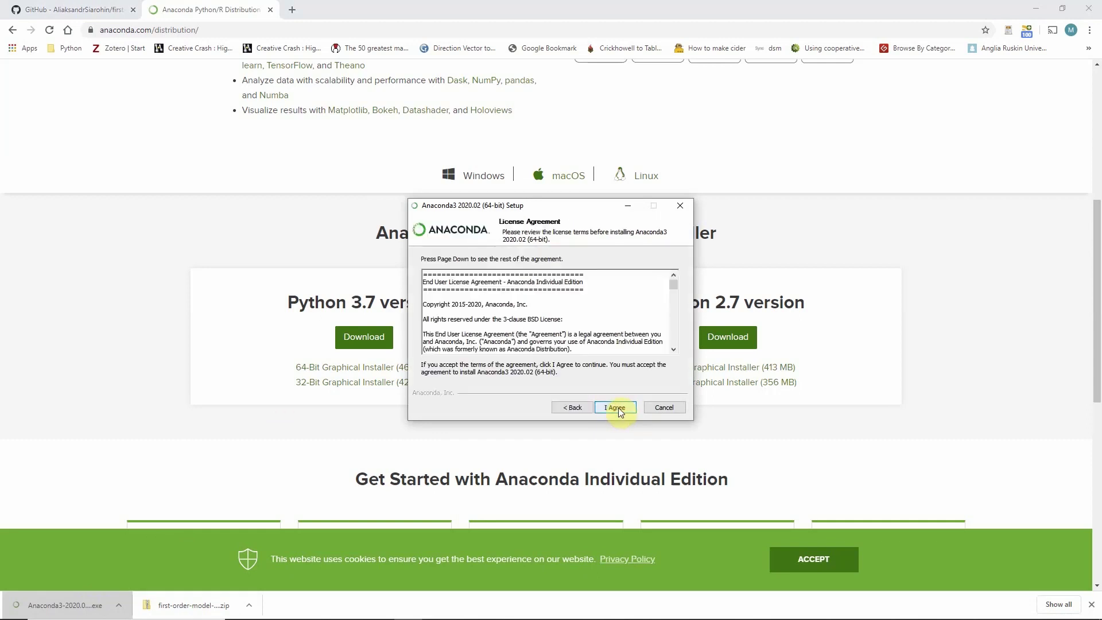
left_click(615, 408)
left_click(618, 407)
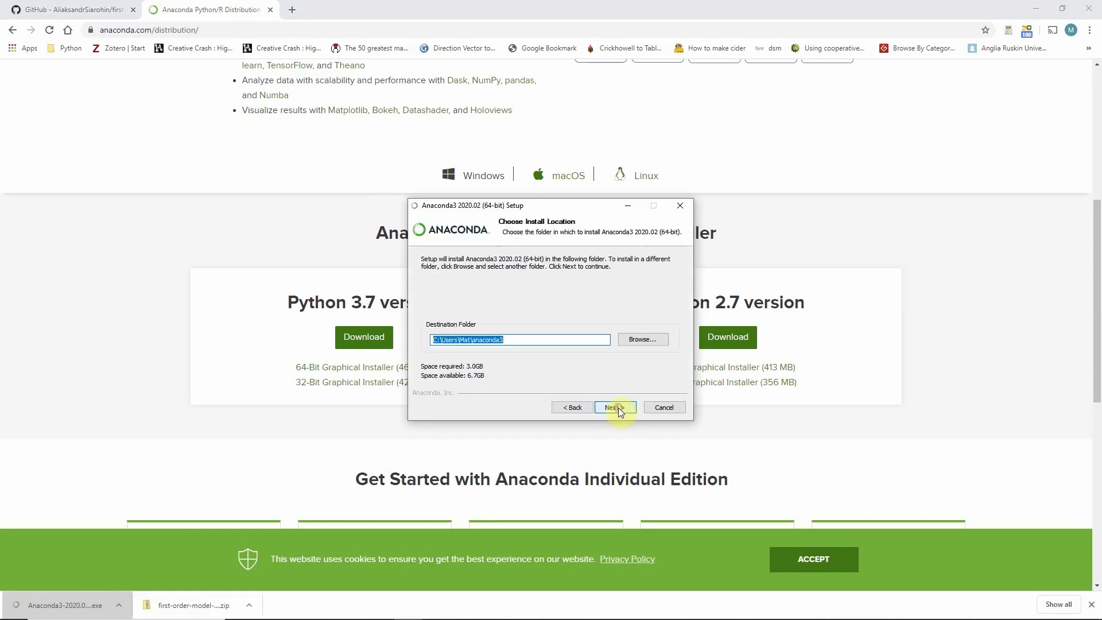
left_click(614, 408)
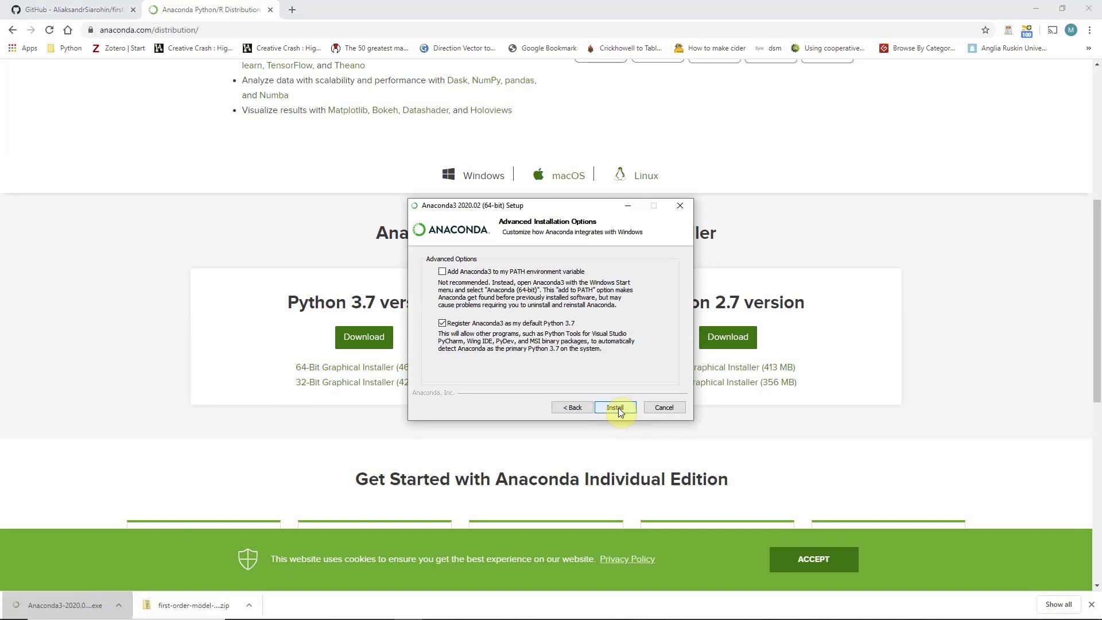
left_click(618, 408)
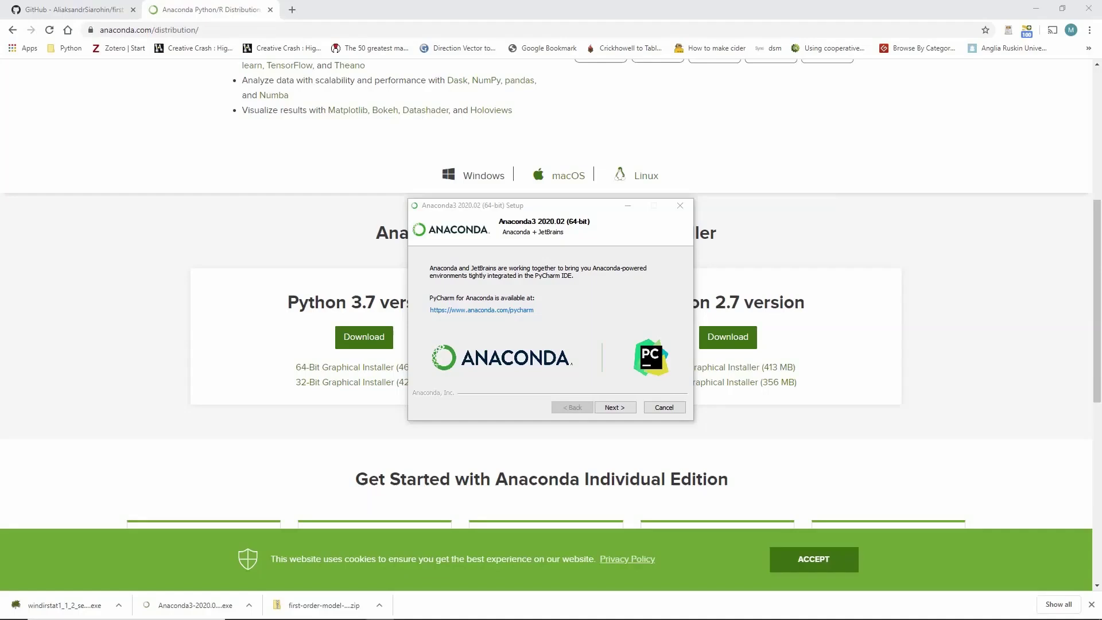
- Complete the Anaconda3 setup, leaving the tutorial and Learn More About Anaconda options enabled
left_click(577, 208)
left_click_drag(597, 225, 597, 203)
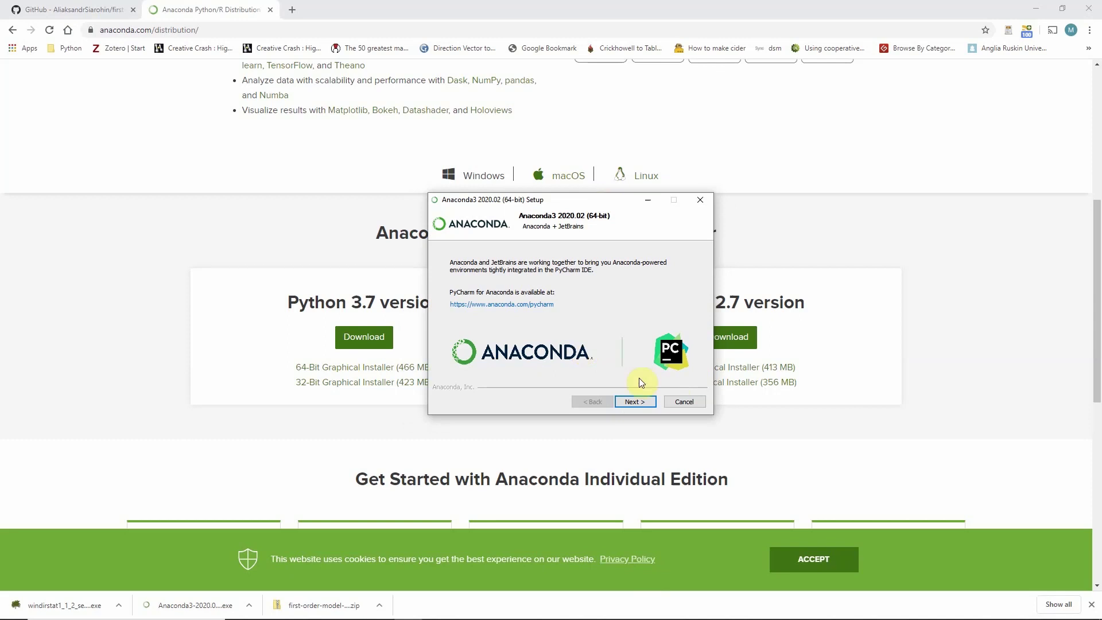
left_click(633, 402)
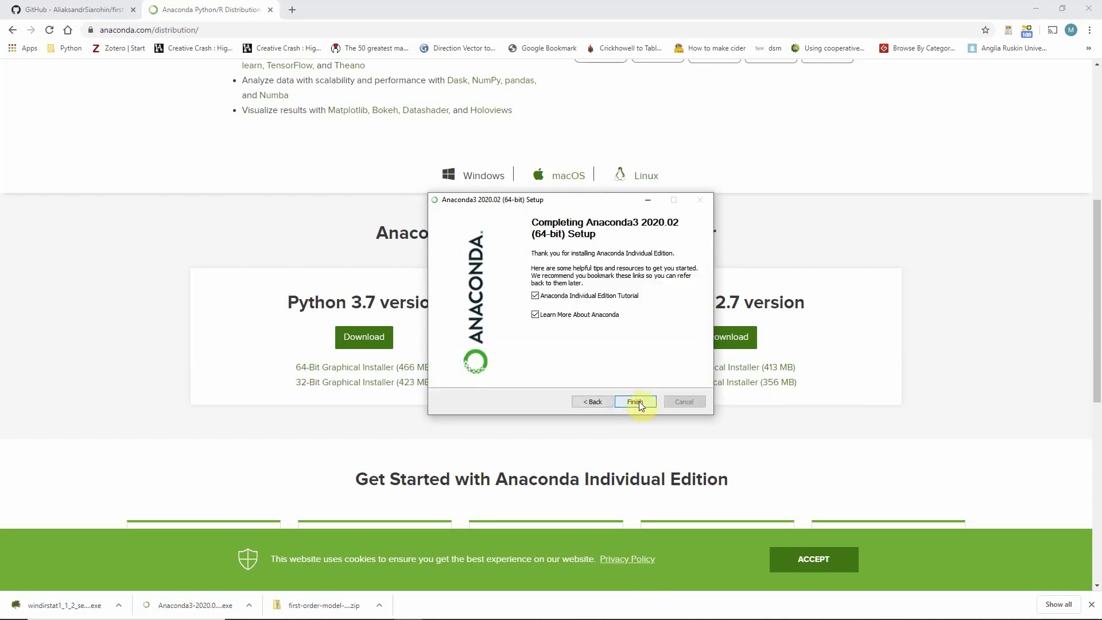
left_click(638, 401)
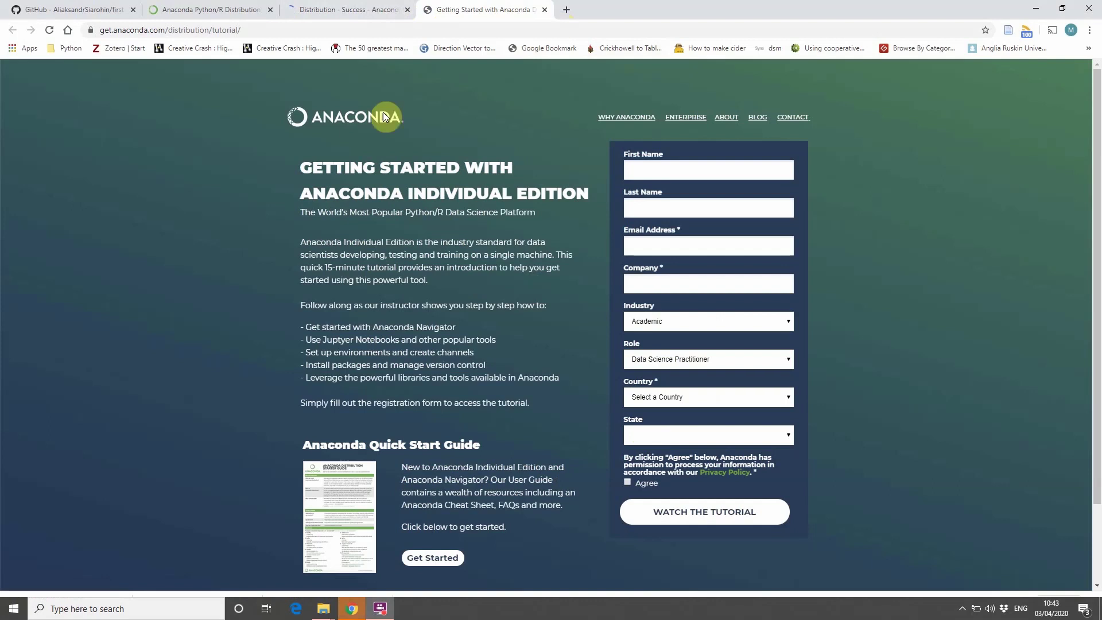
- Search Windows for Anaconda Prompt (anaconda3), launch it, and widen and reposition its window
left_click(159, 608)
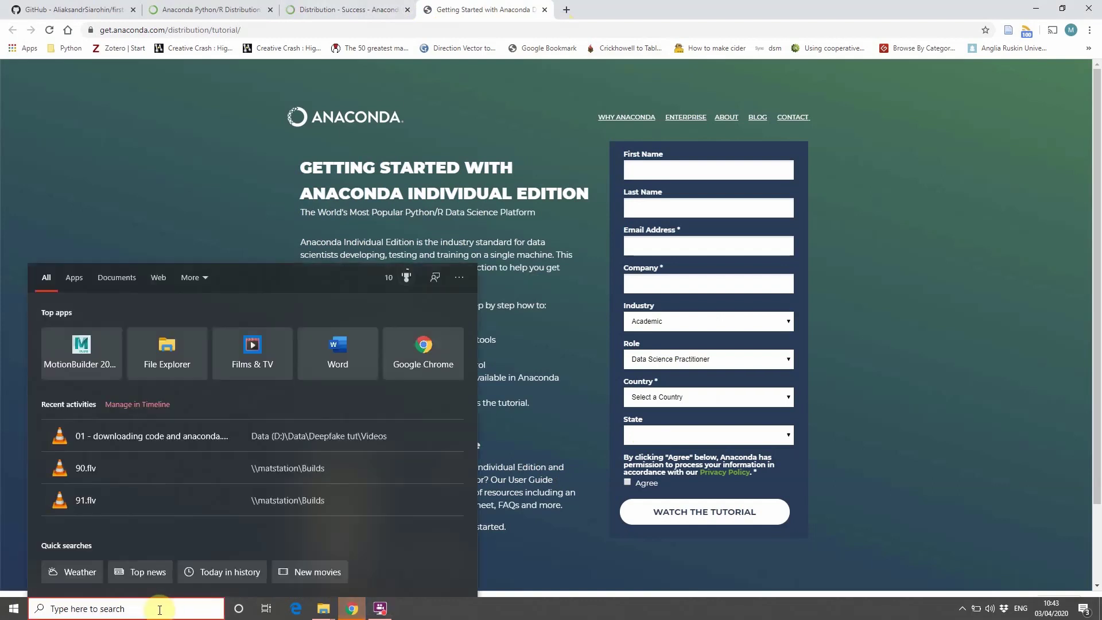
type("ana")
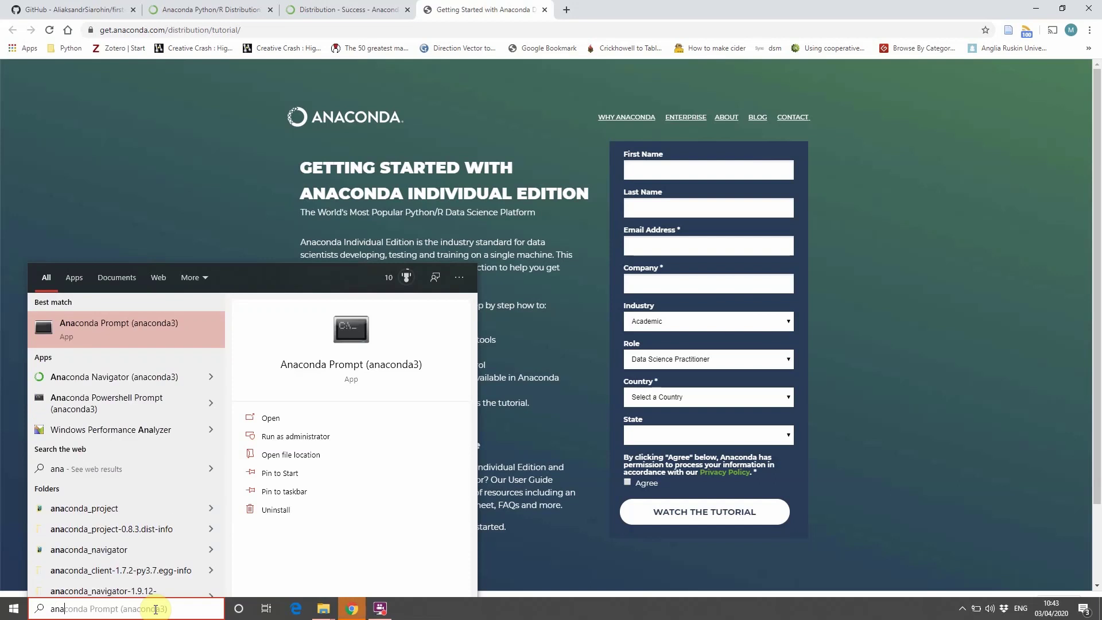
left_click(133, 325)
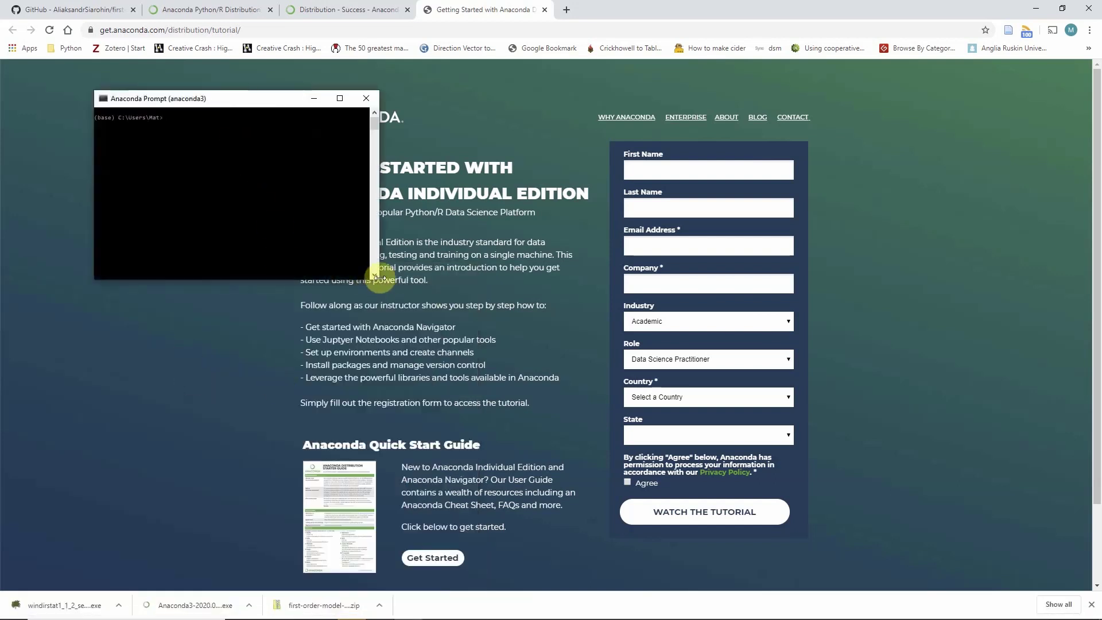
left_click_drag(377, 279, 484, 291)
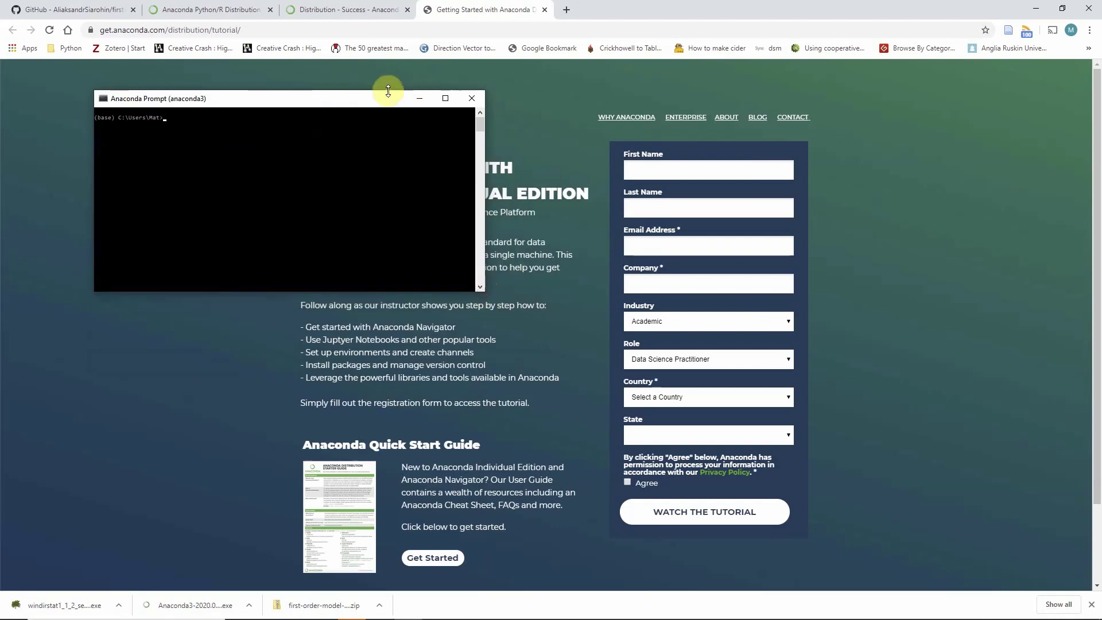
left_click_drag(386, 102, 316, 80)
- Switch back to Chrome and search Google for anaconda cheat sheet
left_click(721, 15)
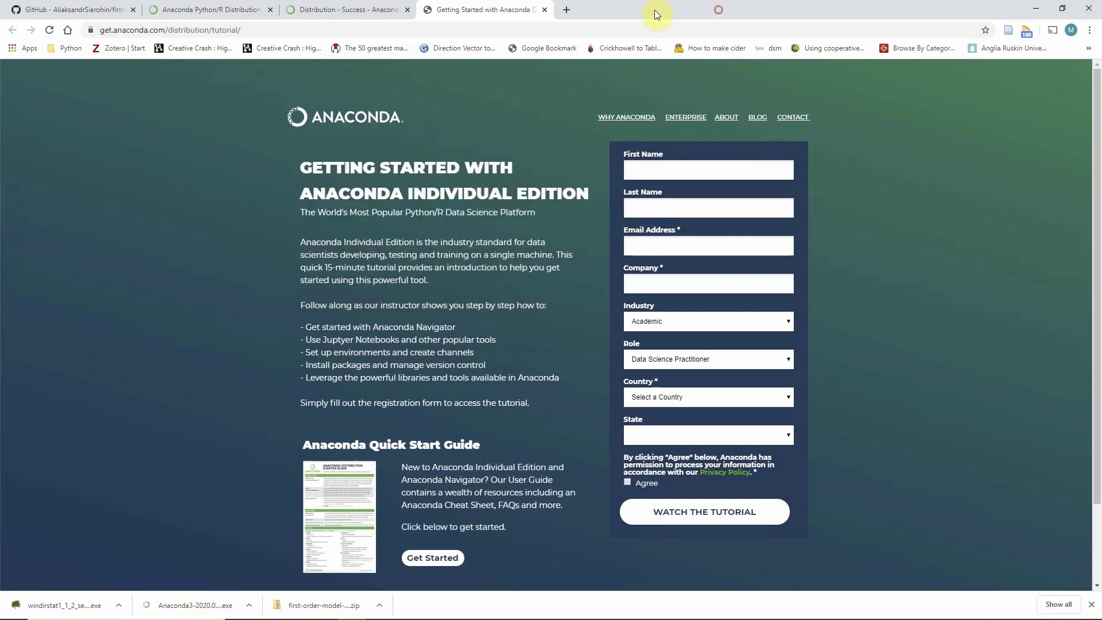
left_click(508, 31)
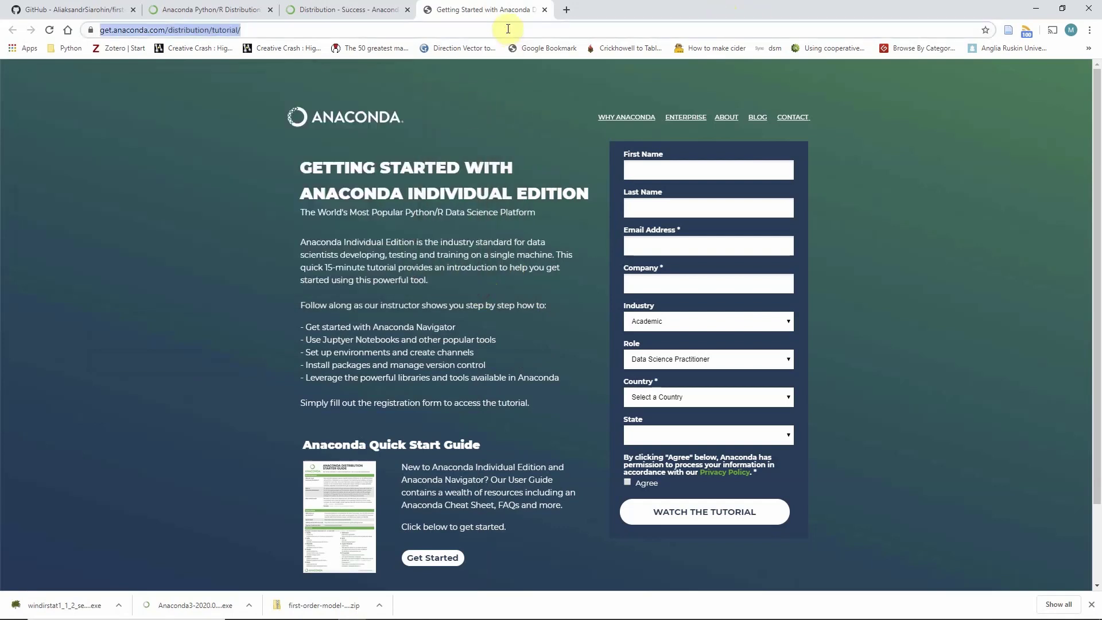
type("anaconda che")
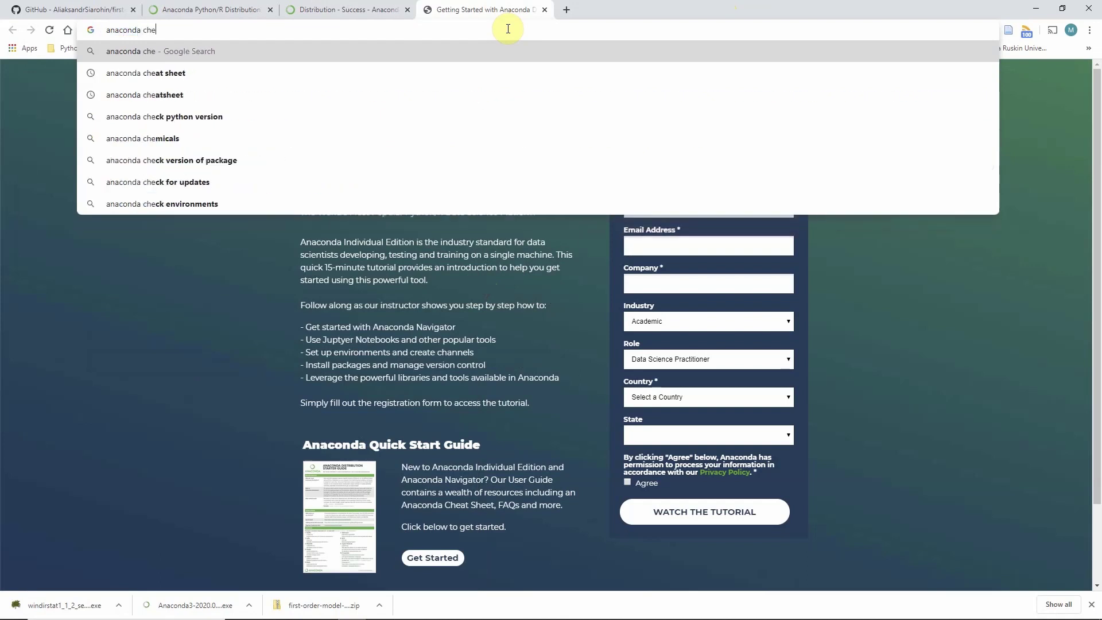
type("atsheet")
key("Down")
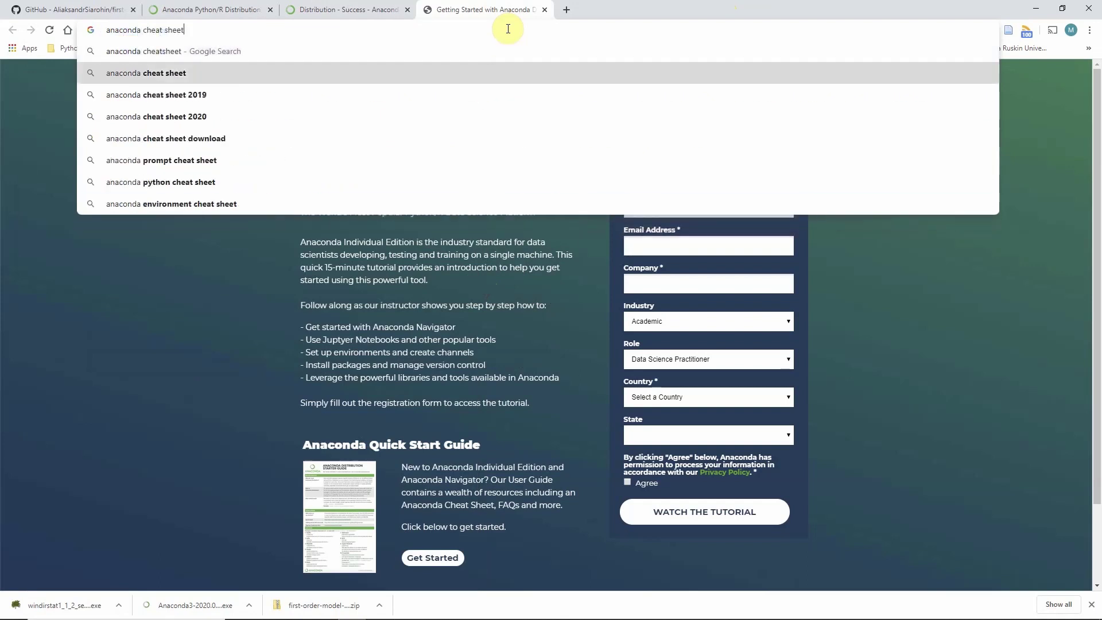
key("Return")
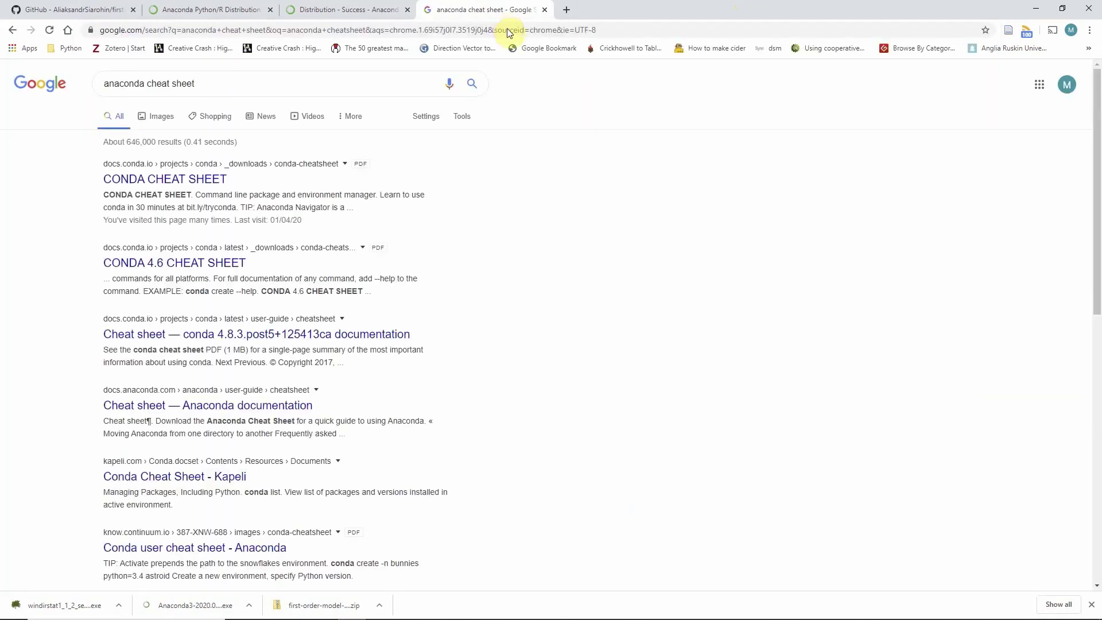
- Place Chrome beside the Anaconda Prompt and open the CONDA CHEAT SHEET PDF, enlarged to its Conda basics and Using environments sections
key("super+Right")
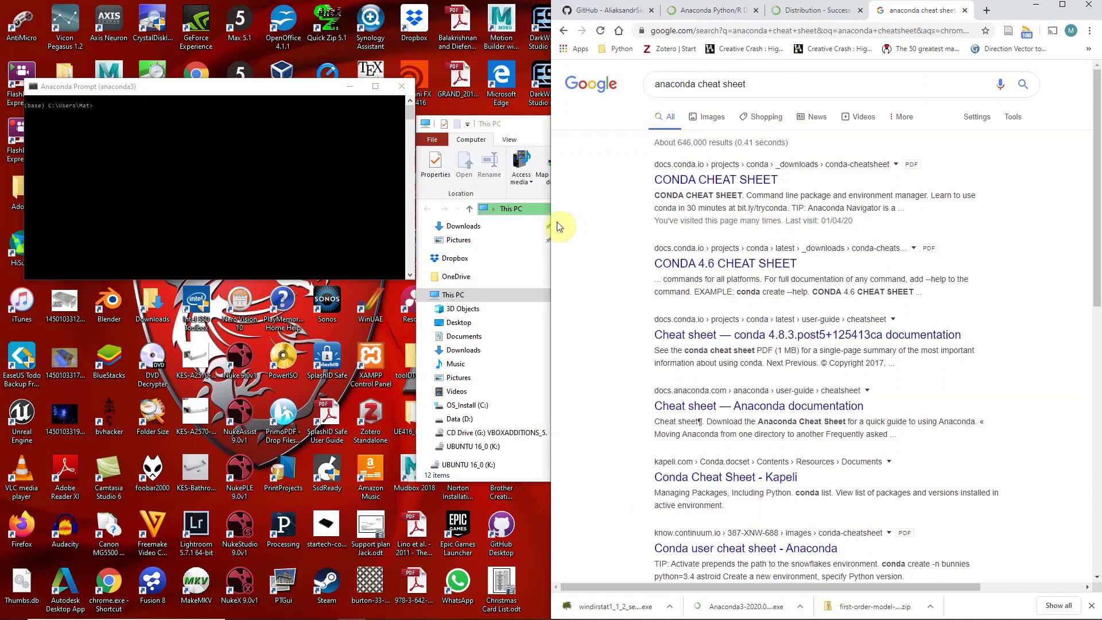
left_click(713, 179)
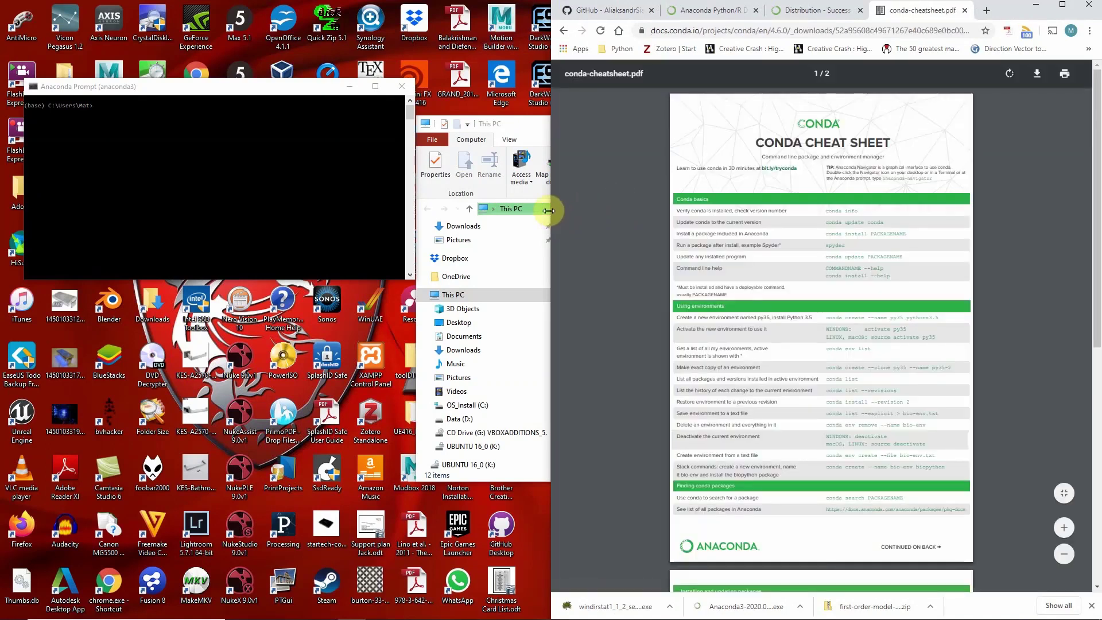
left_click_drag(552, 211, 450, 207)
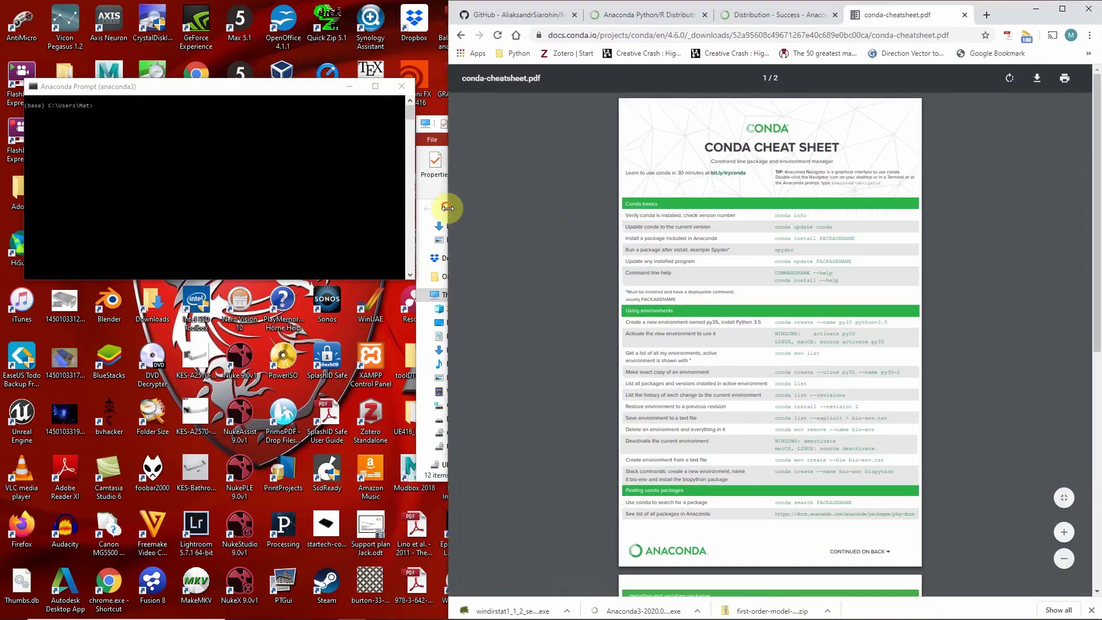
scroll(815, 297, "up", 3)
scroll(815, 297, "down", 3)
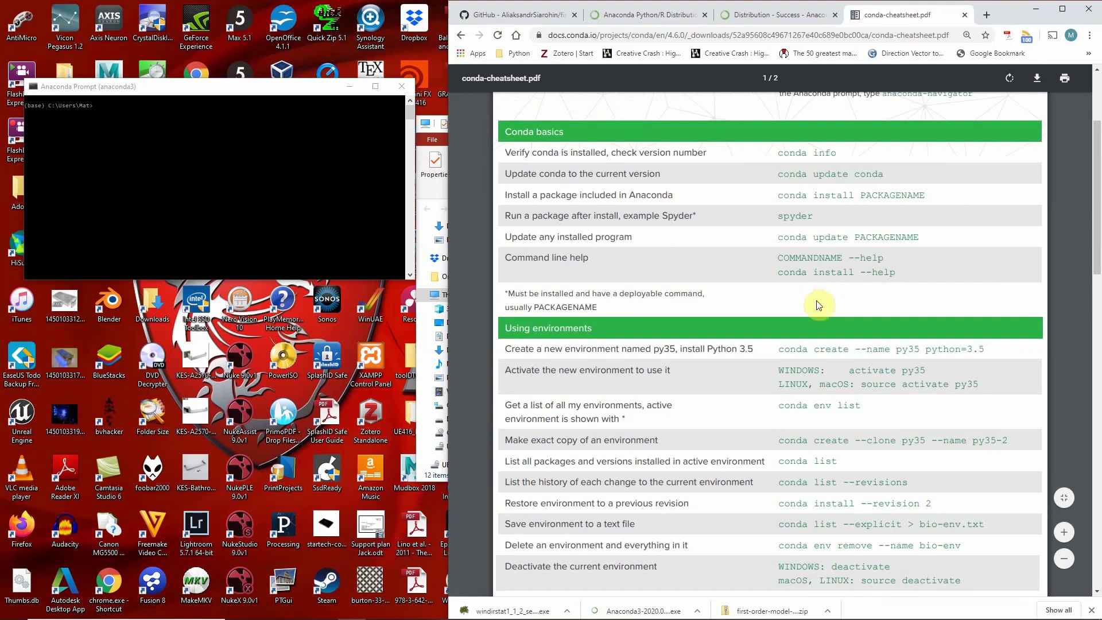
- Create a conda environment named deefake with Python 3.7 in the Anaconda Prompt and accept the package installation
left_click(287, 118)
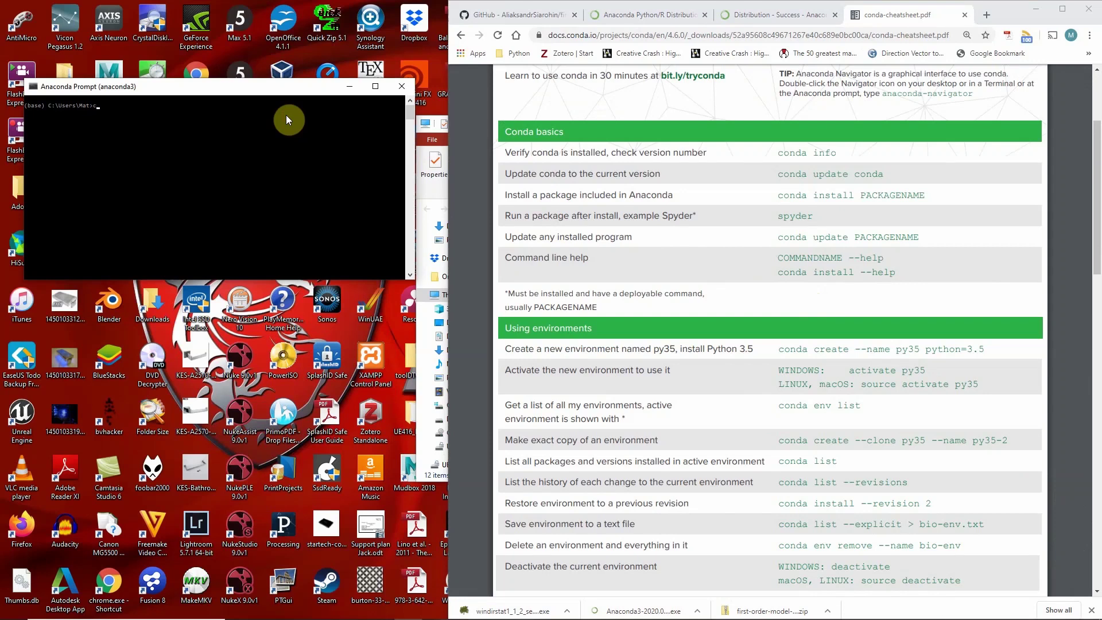
type("onda create --name deefake python=3.7")
key("Return")
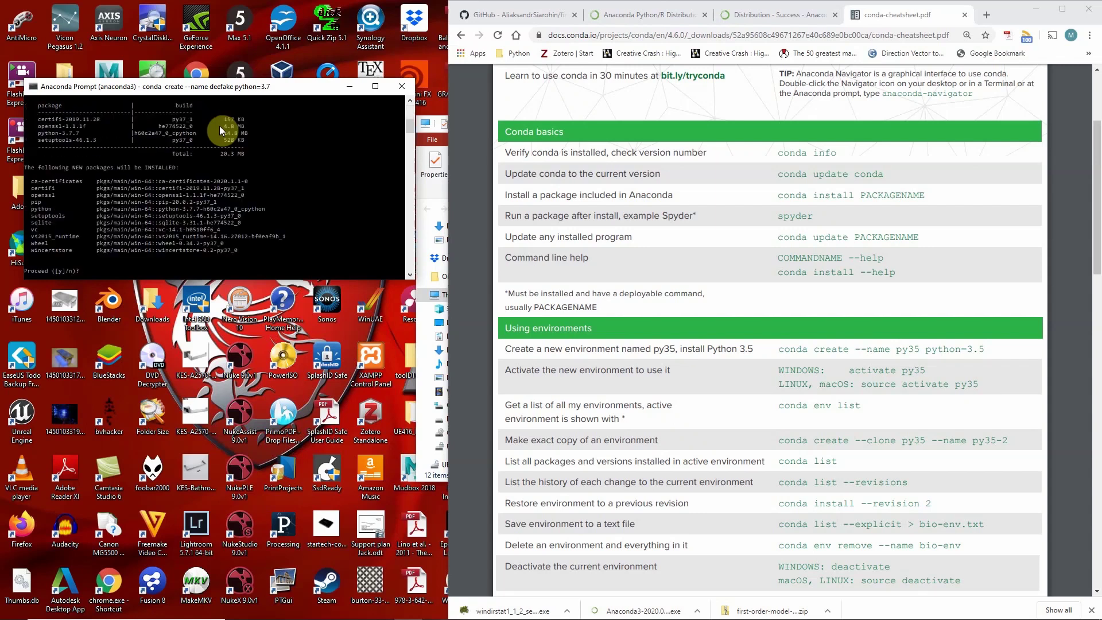
type("y")
key("Return")
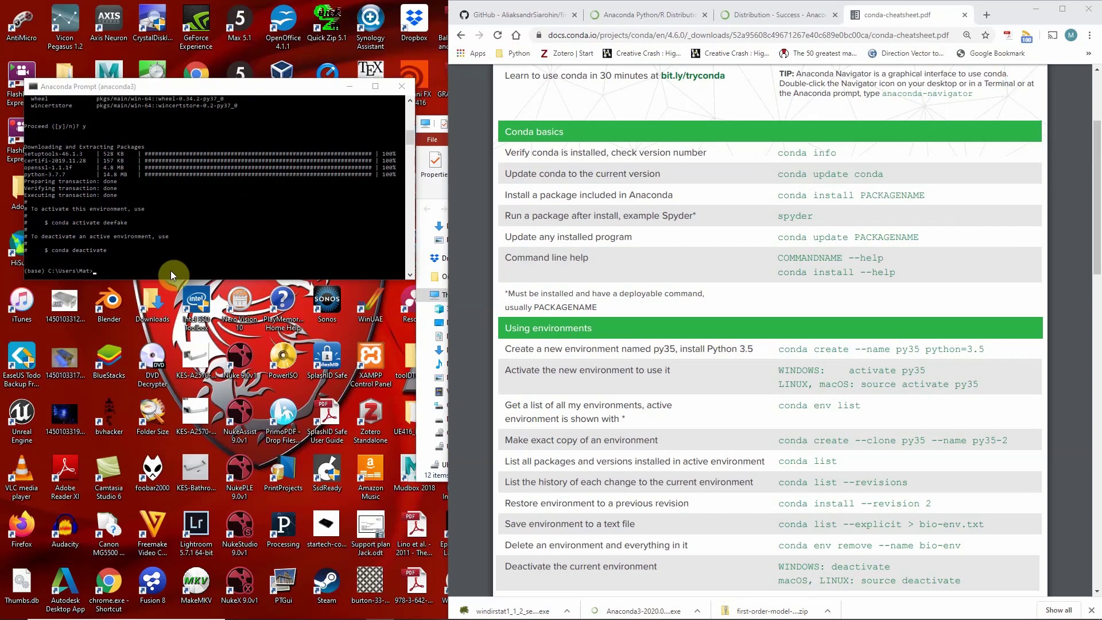
- List all conda environments with conda env list
left_click(170, 253)
type("conda e")
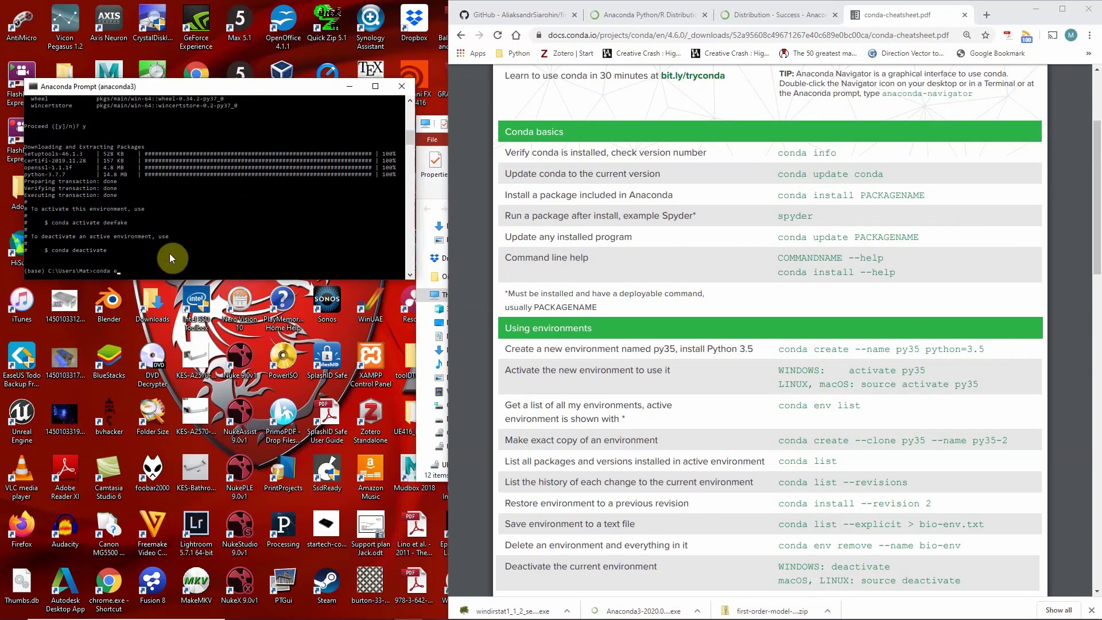
type("nv list")
key("Return")
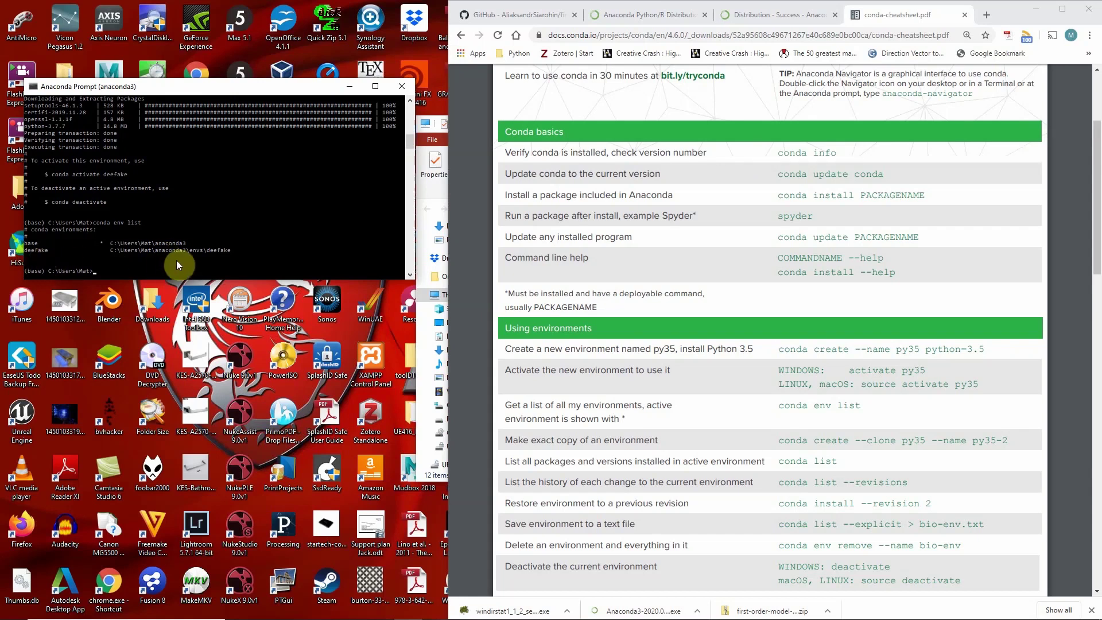
- Try to activate an environment named deepfake, and activate the deefake environment instead
type("activate deepfake")
key("Return")
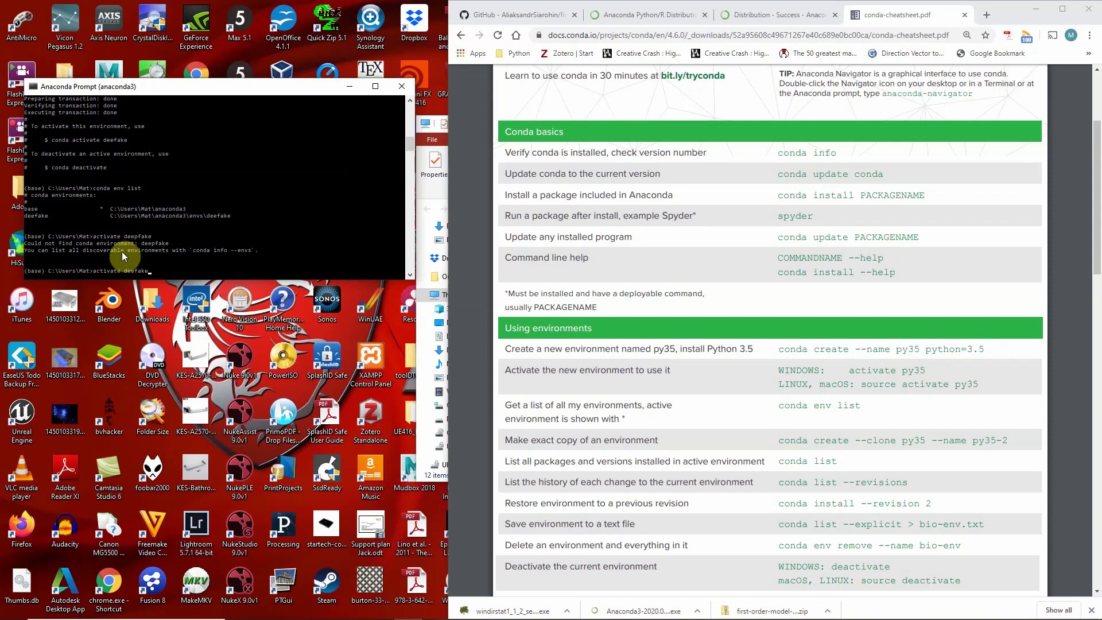
key("Return")
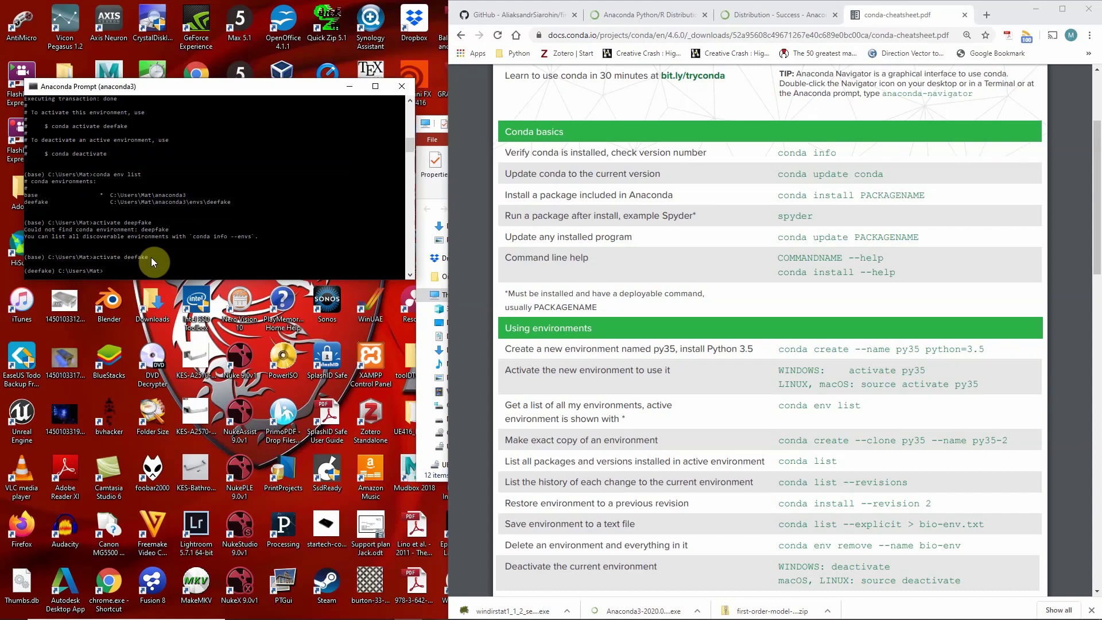
- Open requirements.txt from the deepfake folder on drive C in File Explorer
left_click(435, 190)
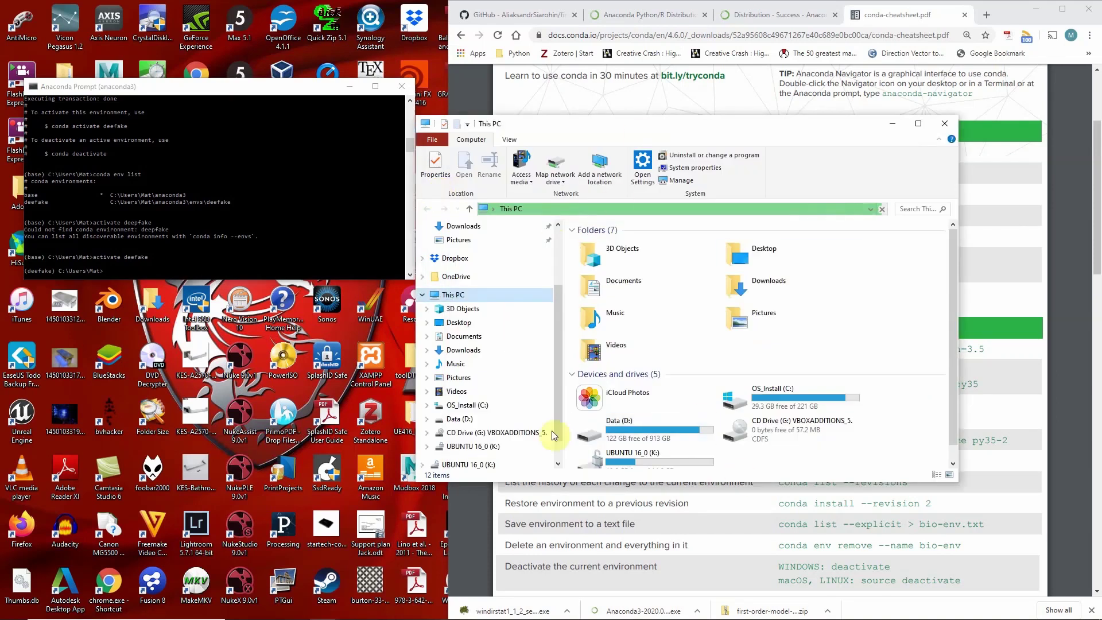
left_click(468, 406)
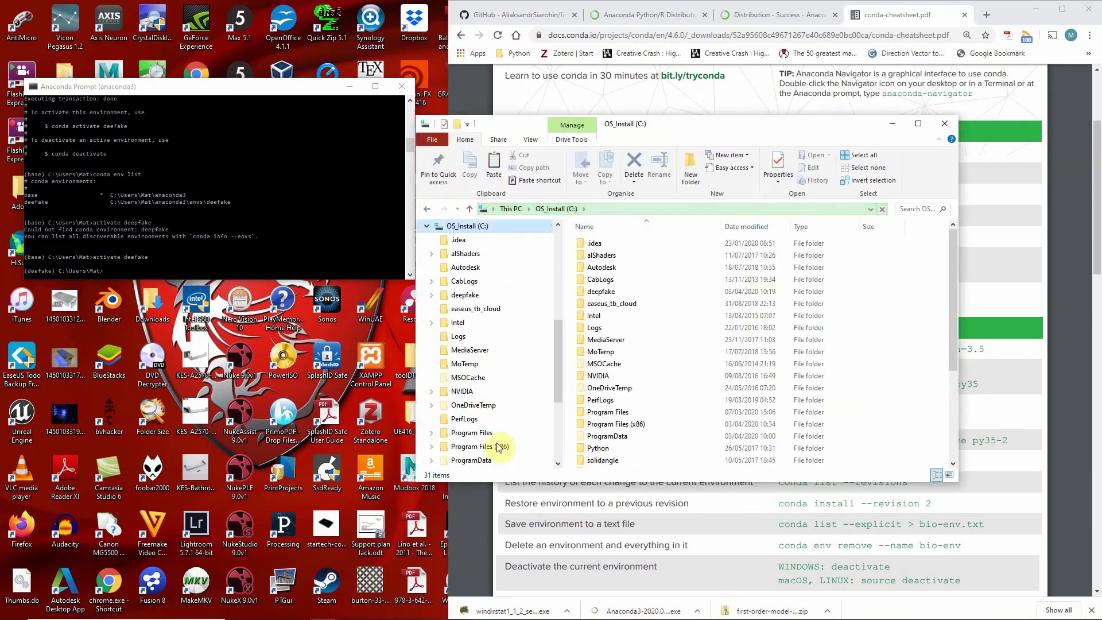
scroll(470, 407, "down", 2)
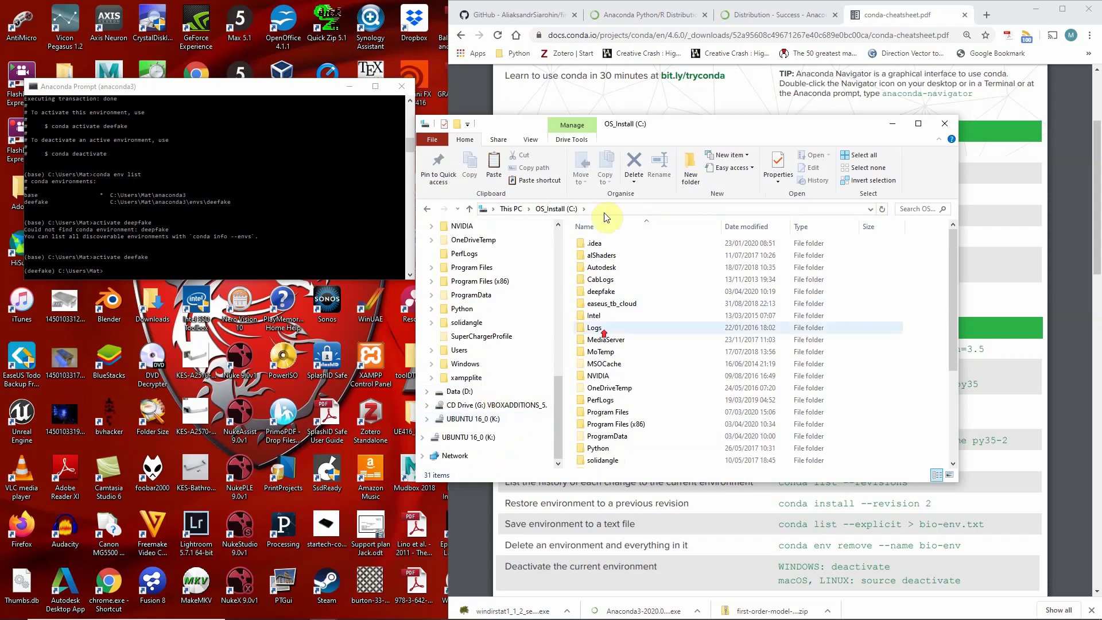
double_click(604, 294)
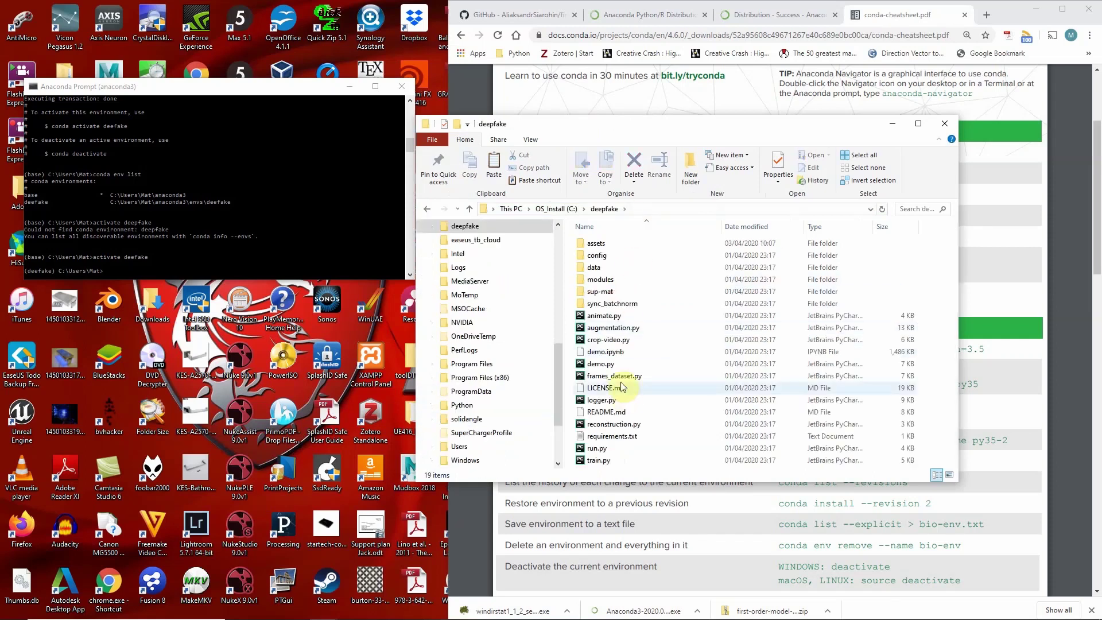
left_click(611, 438)
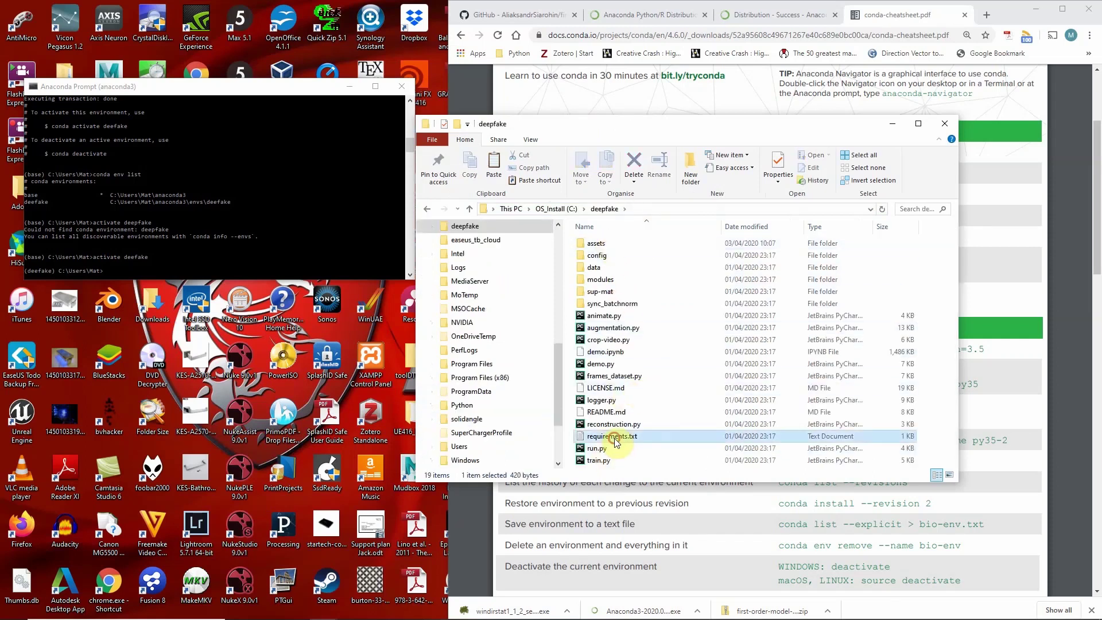
double_click(612, 437)
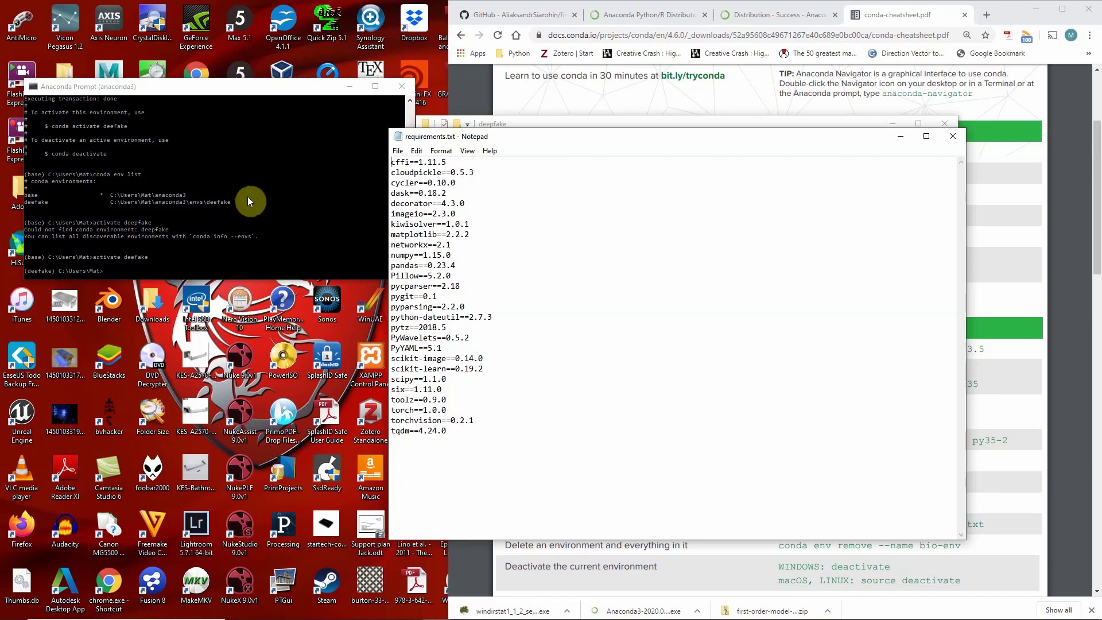
- Delete the torch==1.0.0 and torchvision==0.2.1 lines from requirements.txt, then save and close the file
double_click(480, 423)
key("shift+Up")
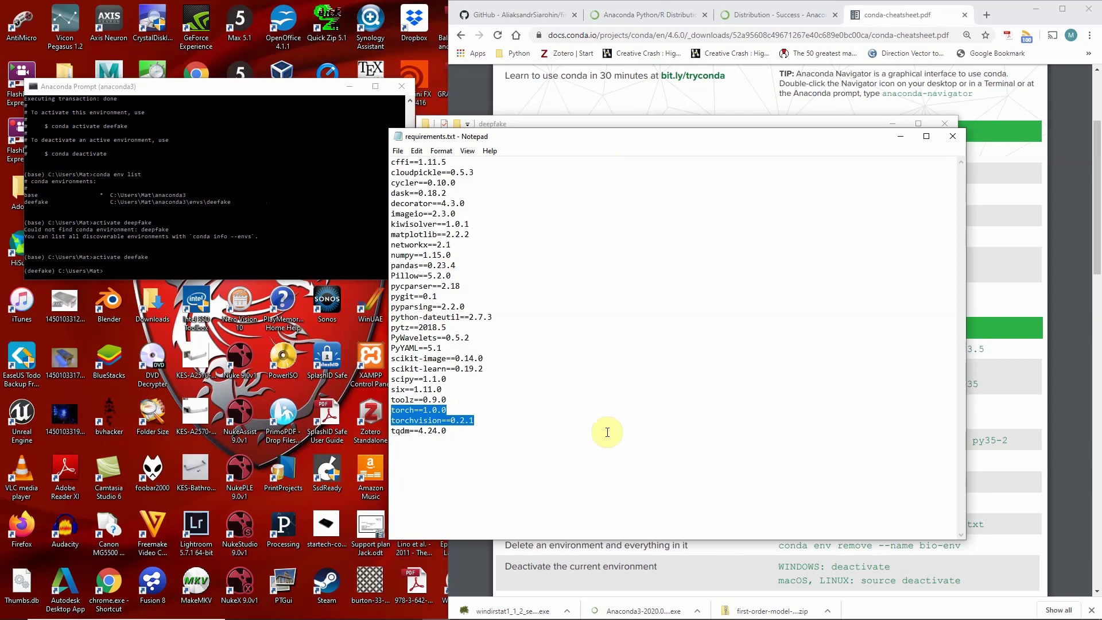
key("BackSpace")
key("BackSpace")
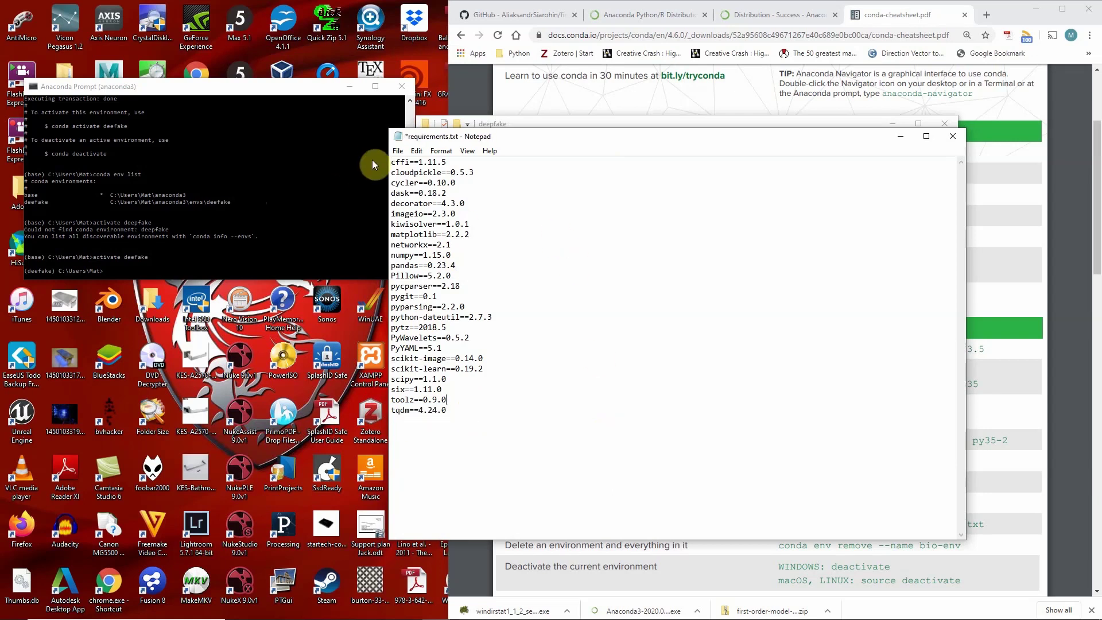
left_click(397, 150)
left_click(440, 212)
key("ctrl+z")
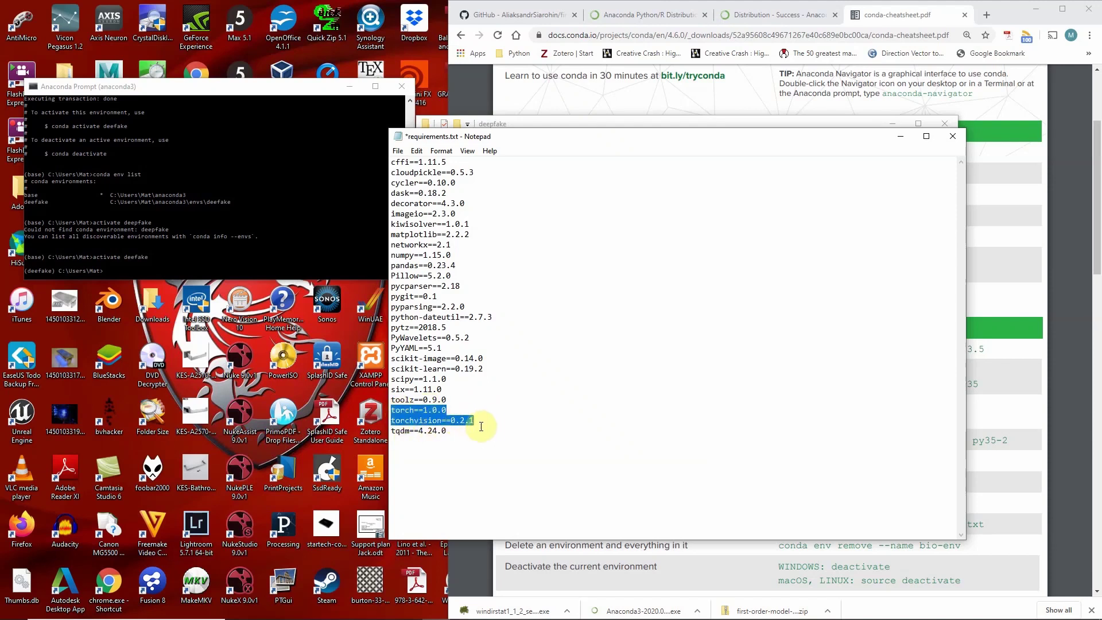
key("BackSpace")
key("BackSpace")
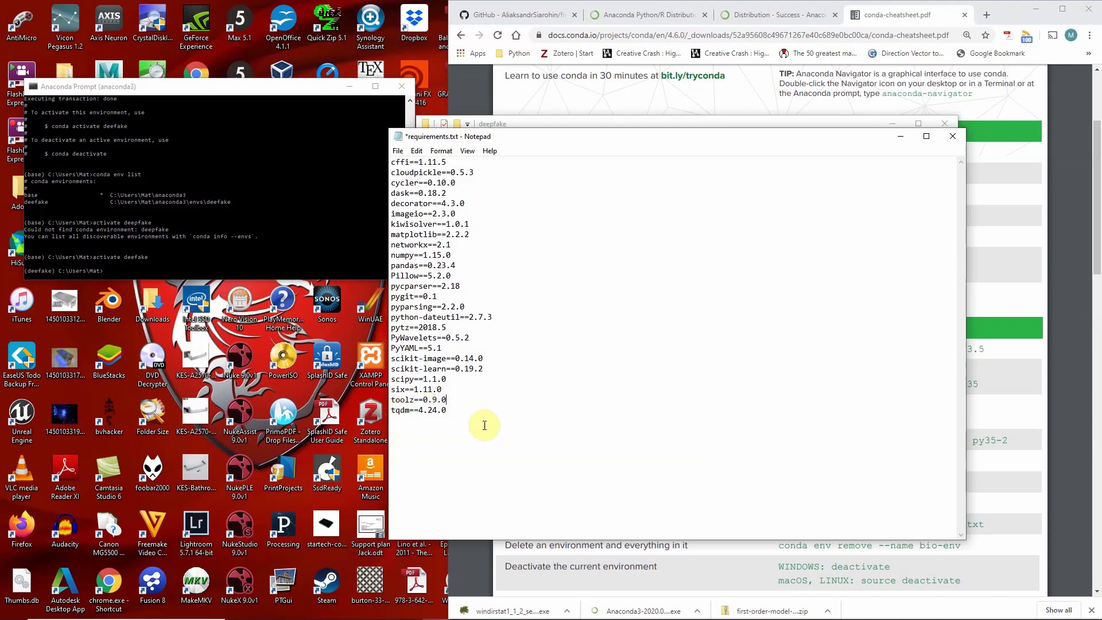
left_click(397, 150)
left_click(415, 201)
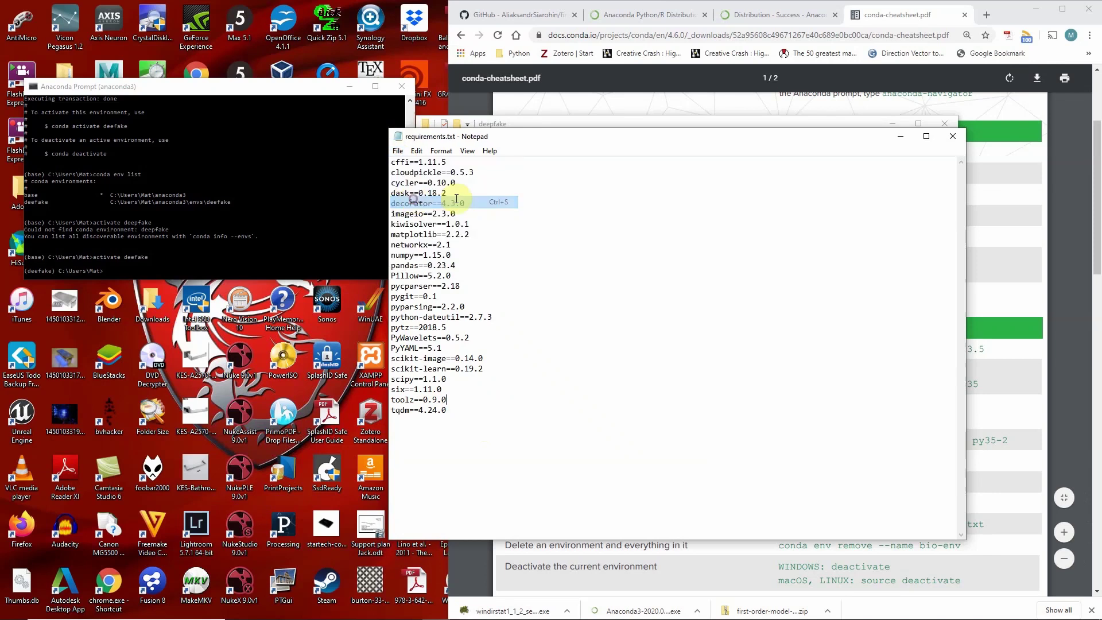
left_click(952, 136)
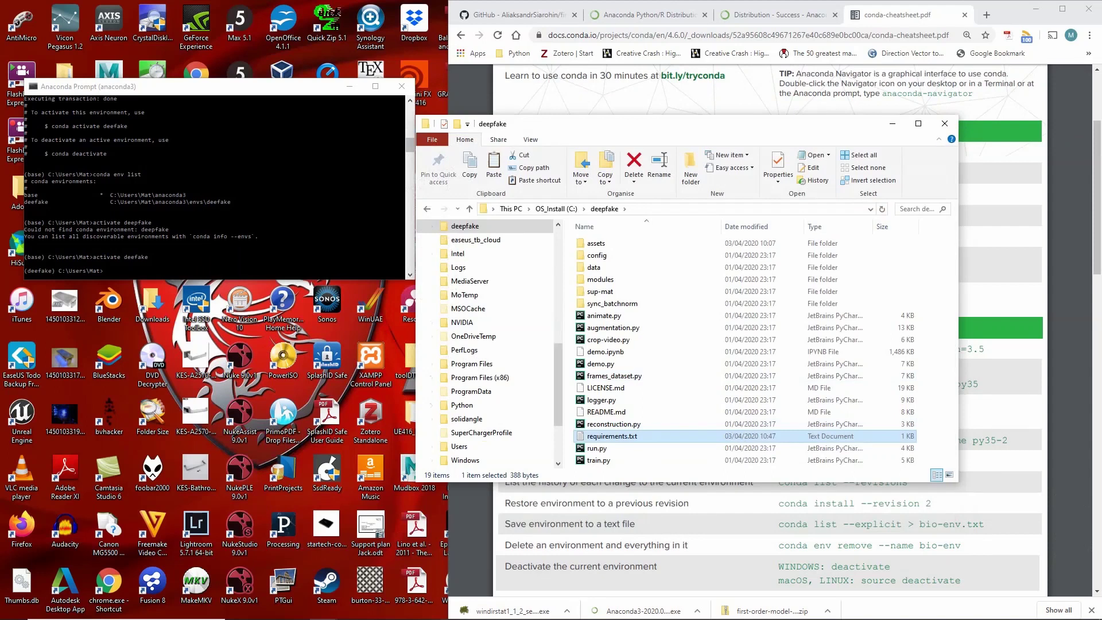
- Try to install the listed packages in the Anaconda Prompt with conda install --file c:\deepfake\requirements.txt, and review the command output
left_click(164, 271)
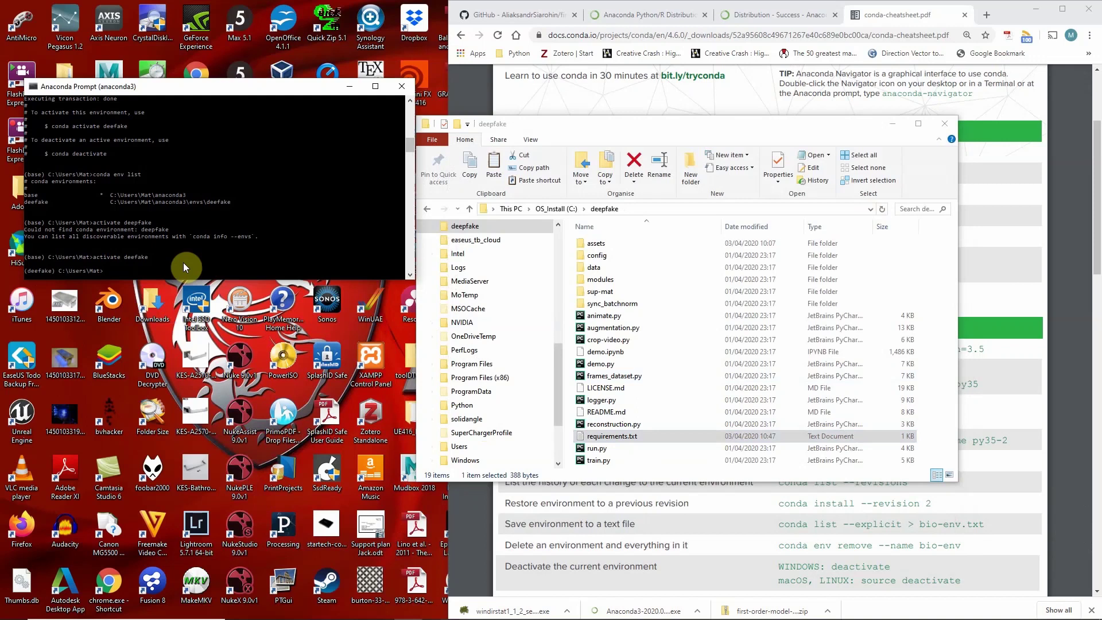
type("conda install")
type("quirements.txt")
key("Return")
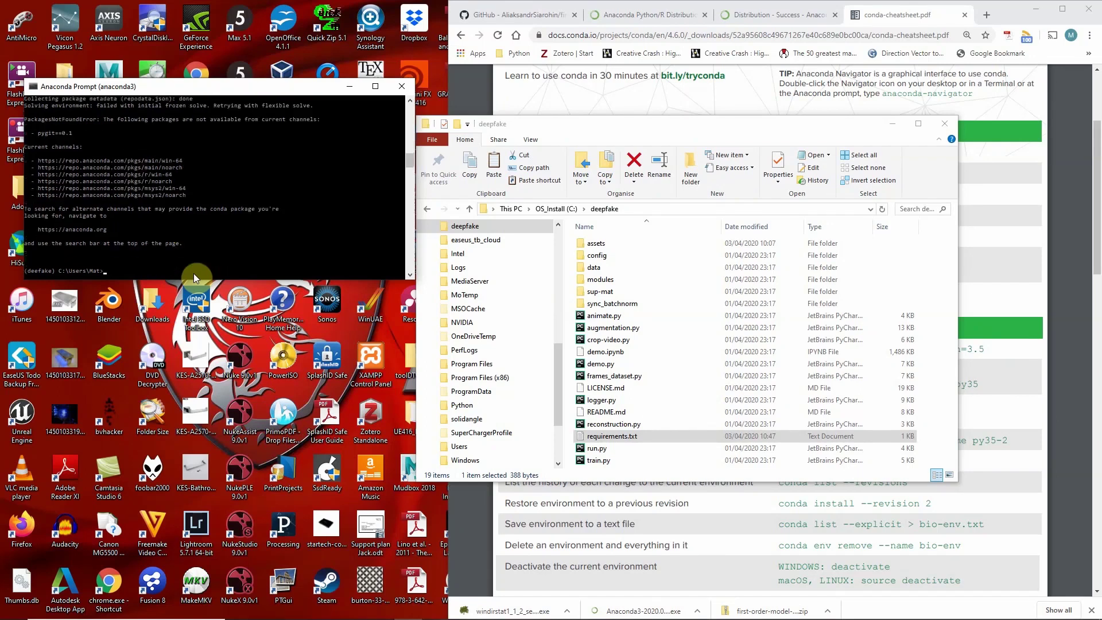
scroll(218, 183, "down", 1)
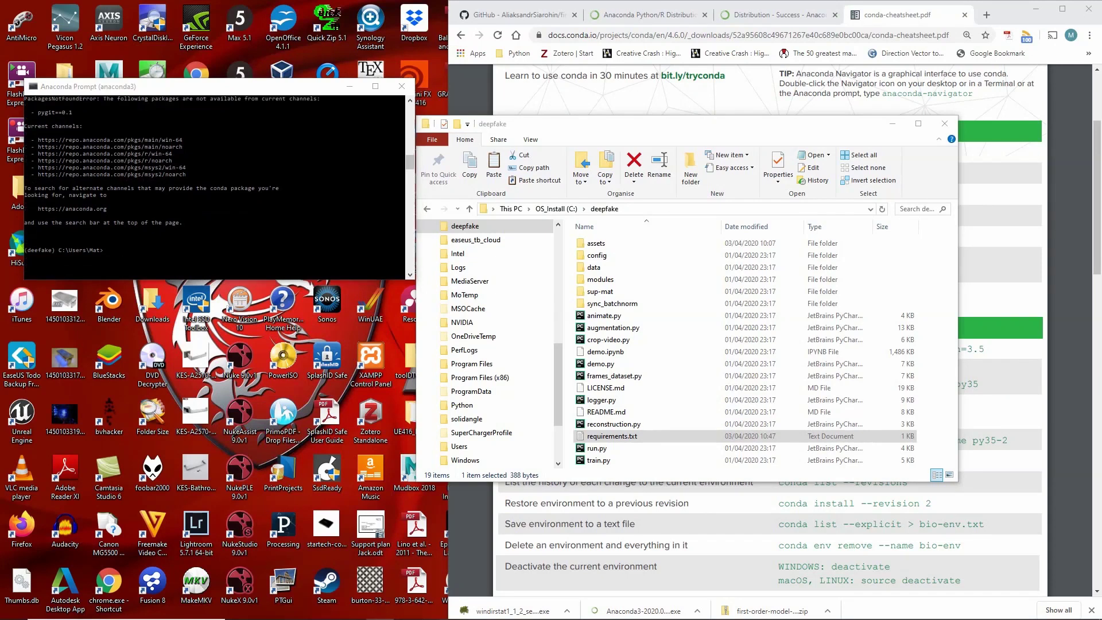
scroll(235, 243, "up", 5)
left_click(123, 112)
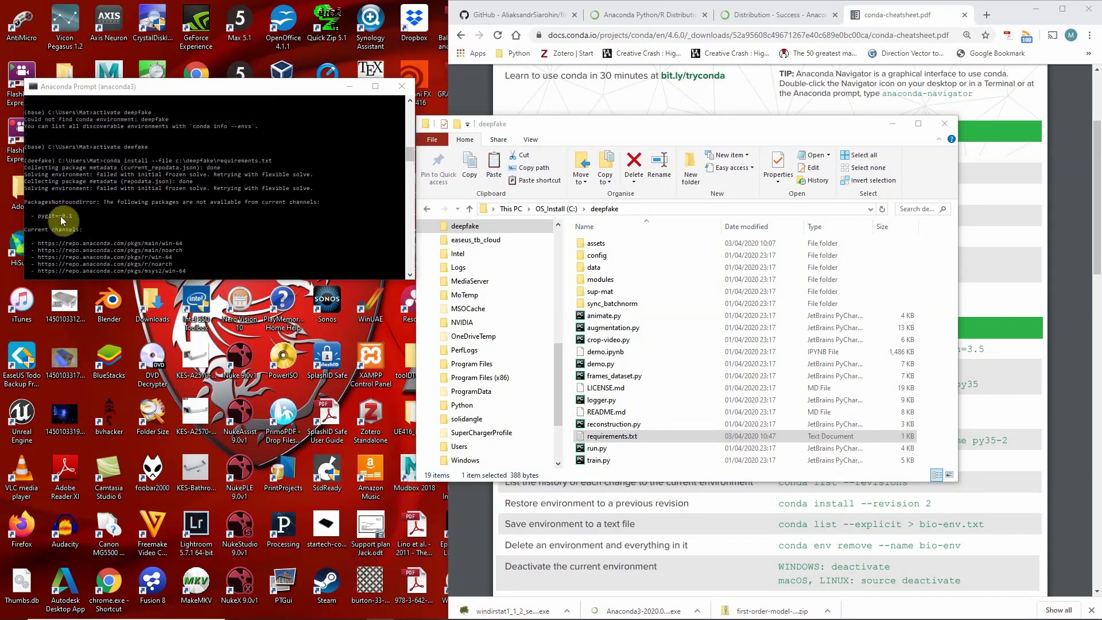
- Reopen requirements.txt from the deepfake folder, delete the pygit==0.1 line, and save and close the file
left_click(614, 131)
left_click_drag(616, 133, 661, 304)
left_click_drag(649, 277, 646, 100)
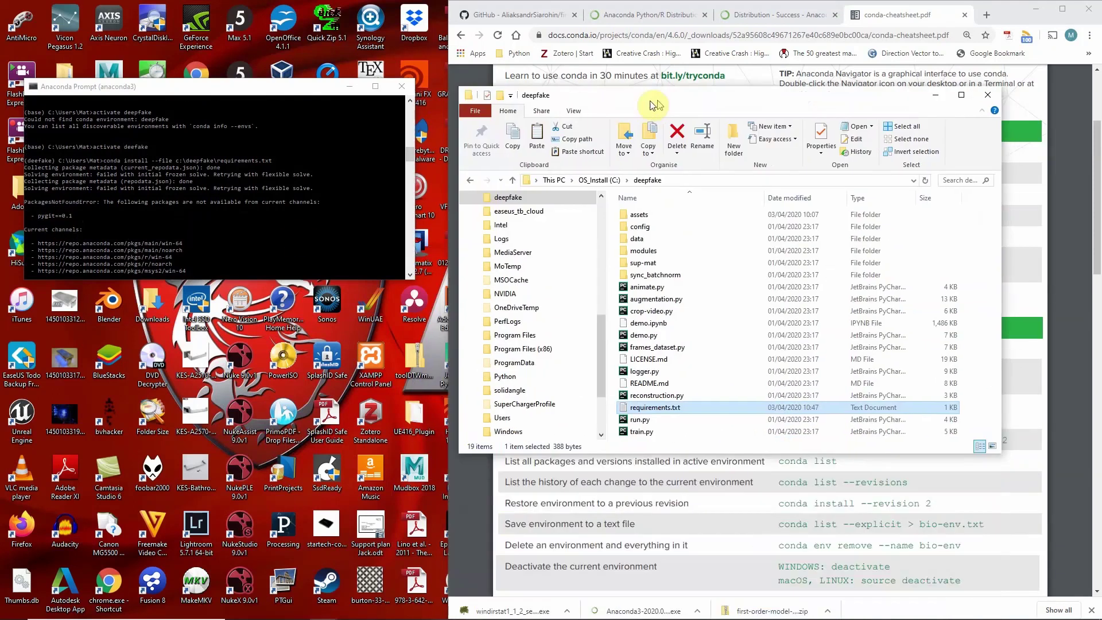
double_click(640, 406)
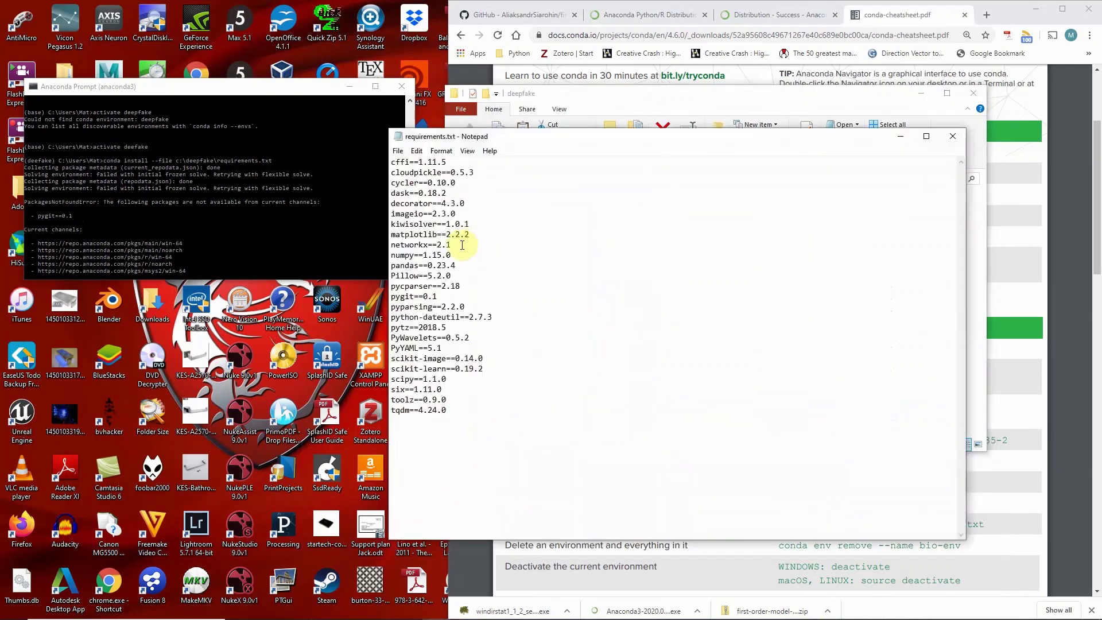
left_click_drag(438, 297, 384, 302)
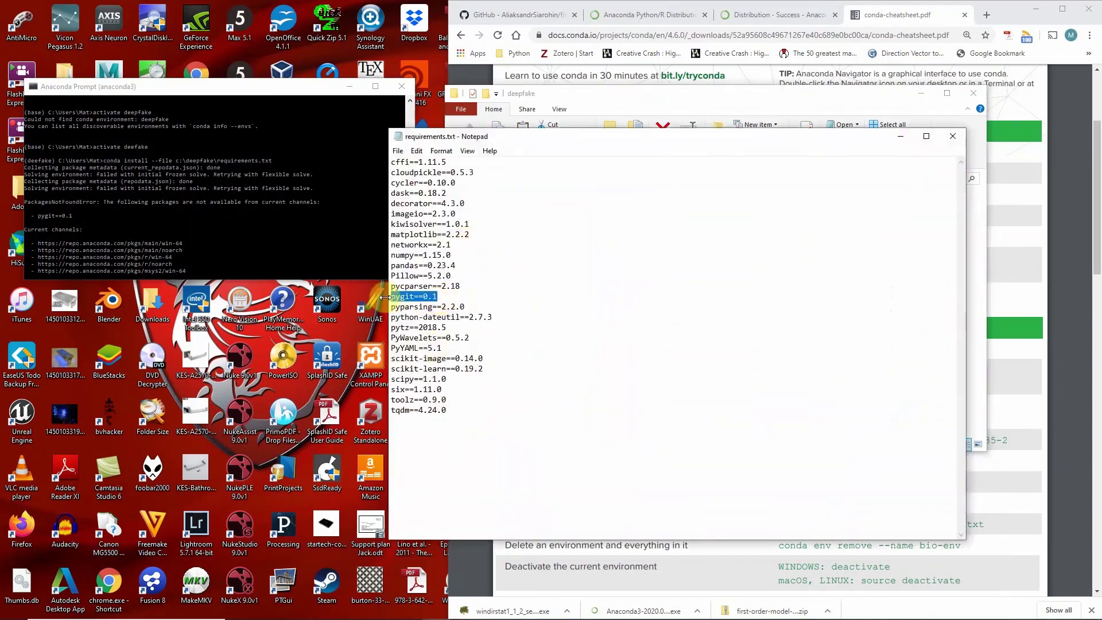
key("BackSpace")
key("BackSpace")
left_click(503, 445)
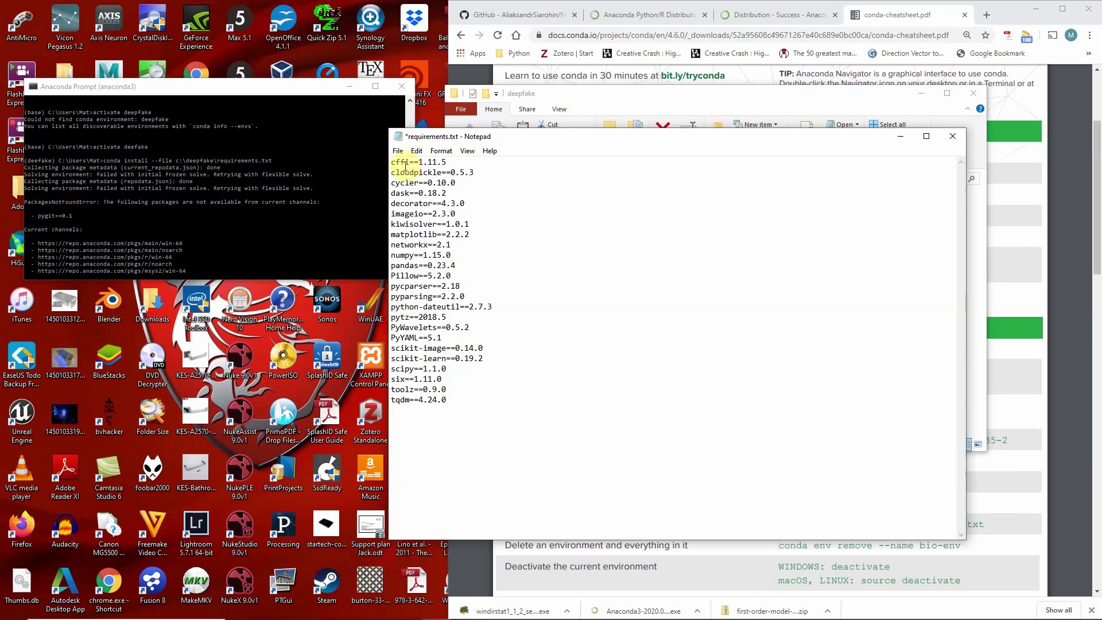
left_click(397, 151)
left_click(442, 201)
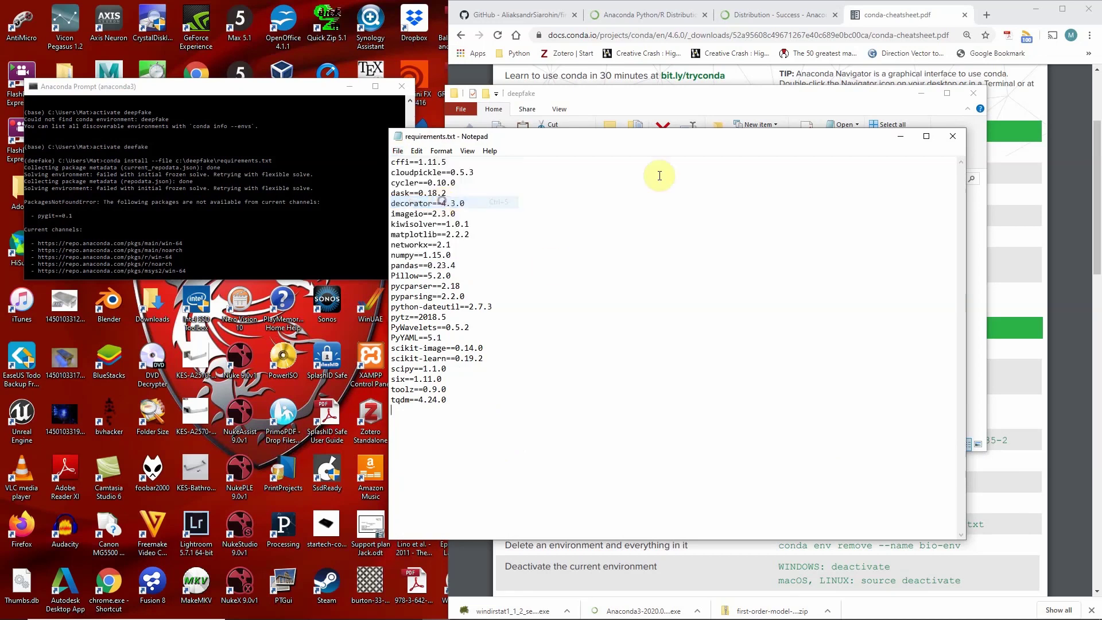
left_click(954, 136)
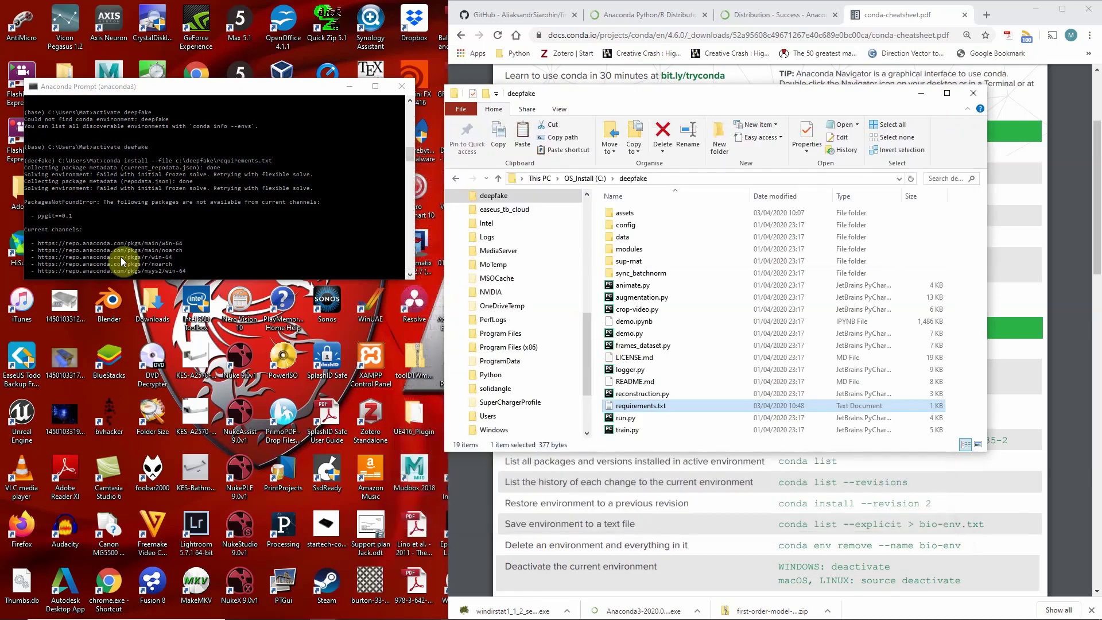
- Run conda install --file c:\deepfake\requirements.txt in the deefake environment again and accept the package installation
left_click(244, 253)
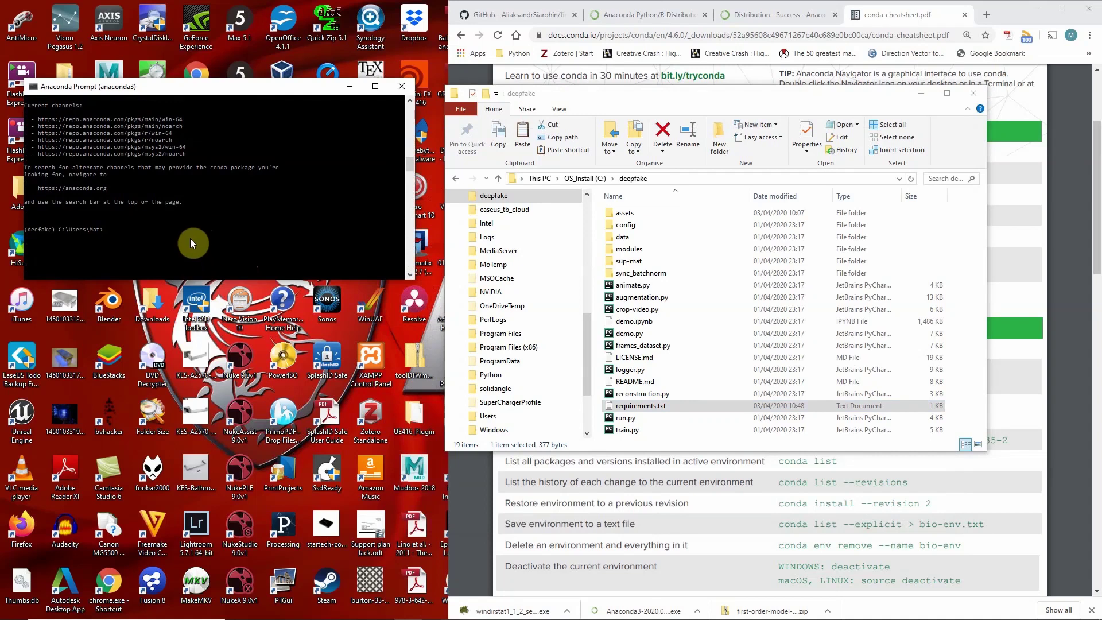
type("conda install --file c:\\deepfake\\requirements.txt")
key("Return")
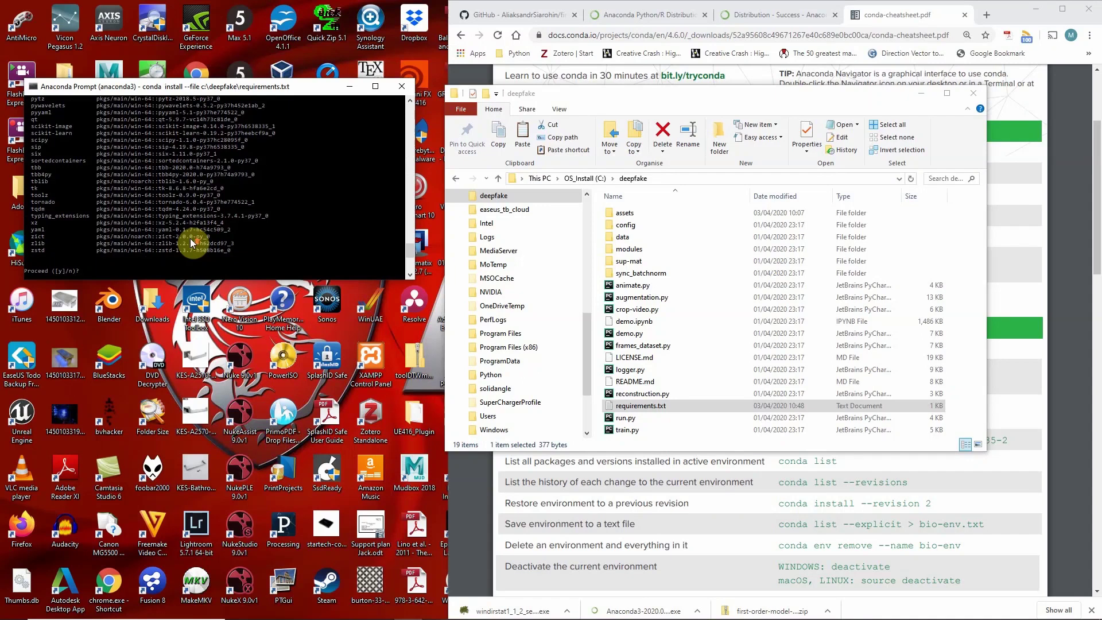
scroll(414, 247, "down", 2)
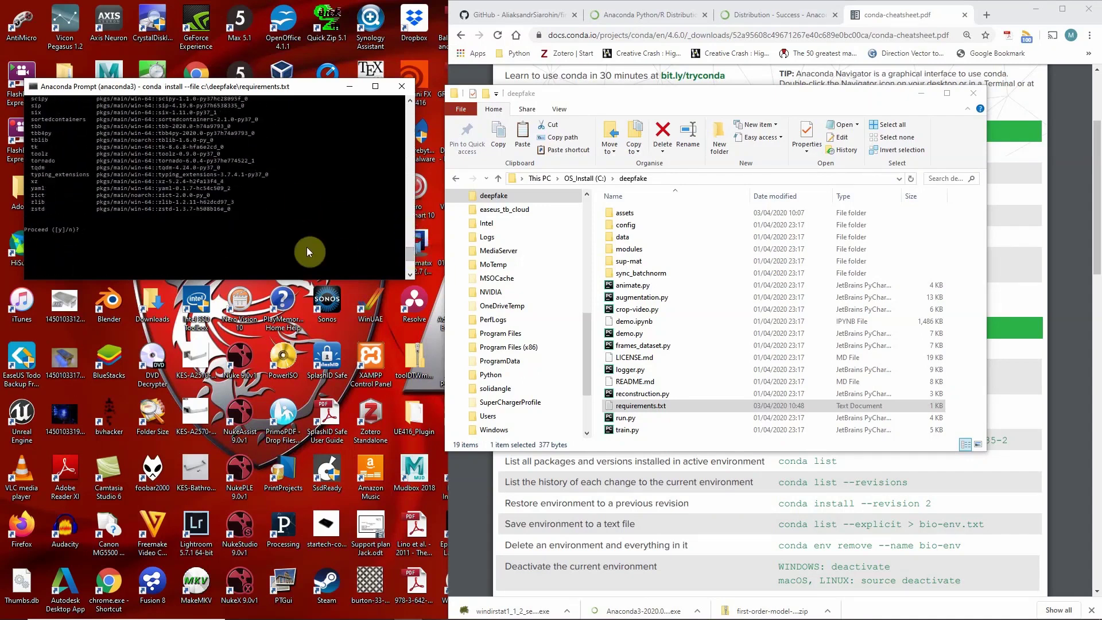
key("Return")
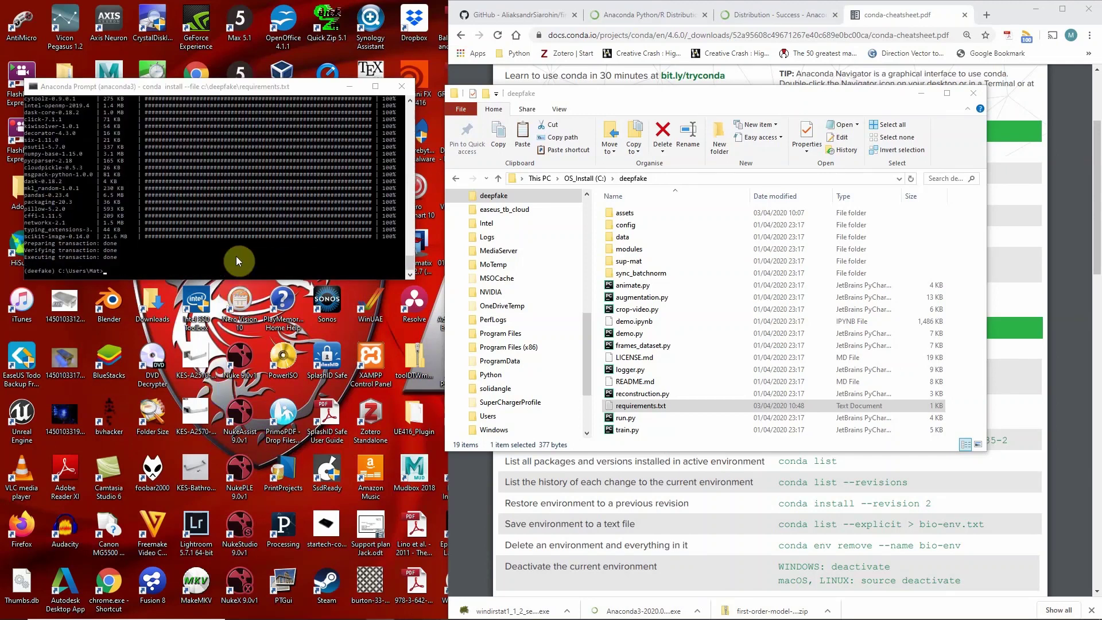
left_click(214, 248)
key("Up")
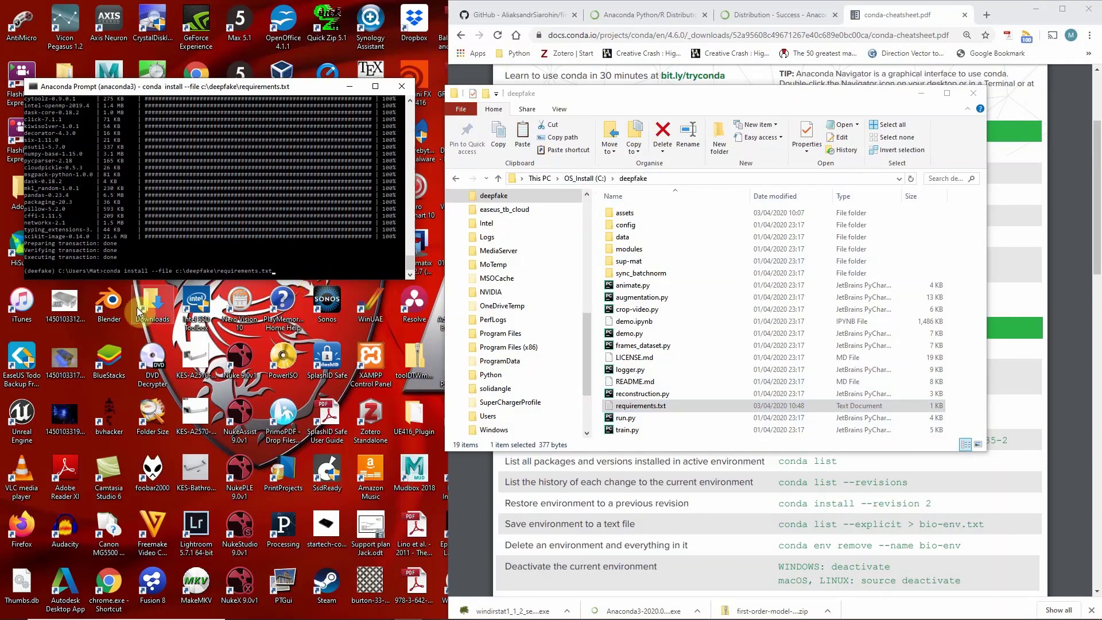
- Switch to the first-order-model GitHub page in Chrome and open the repository's issues list
left_click(543, 16)
scroll(718, 184, "up", 15)
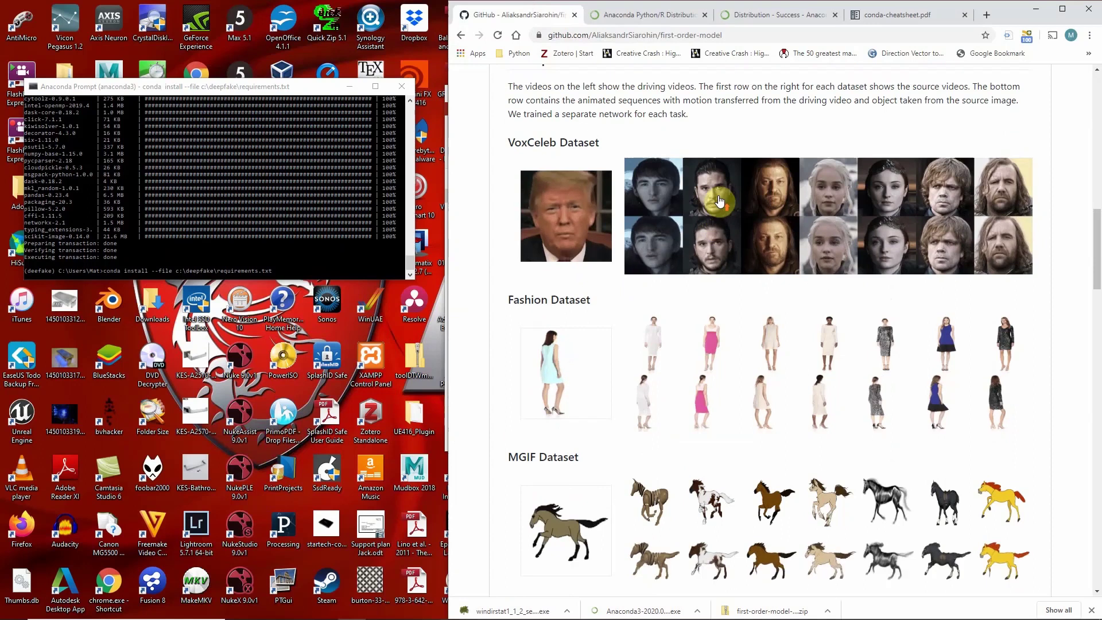
scroll(717, 184, "down", 9)
scroll(717, 185, "up", 10)
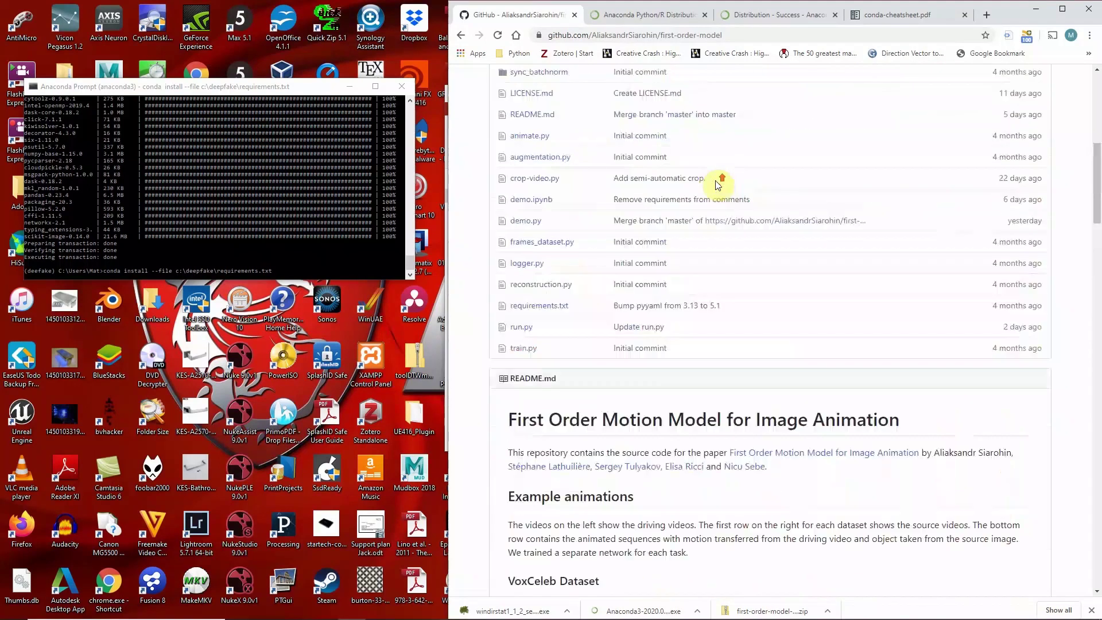
scroll(580, 356, "down", 1)
scroll(580, 352, "down", 1)
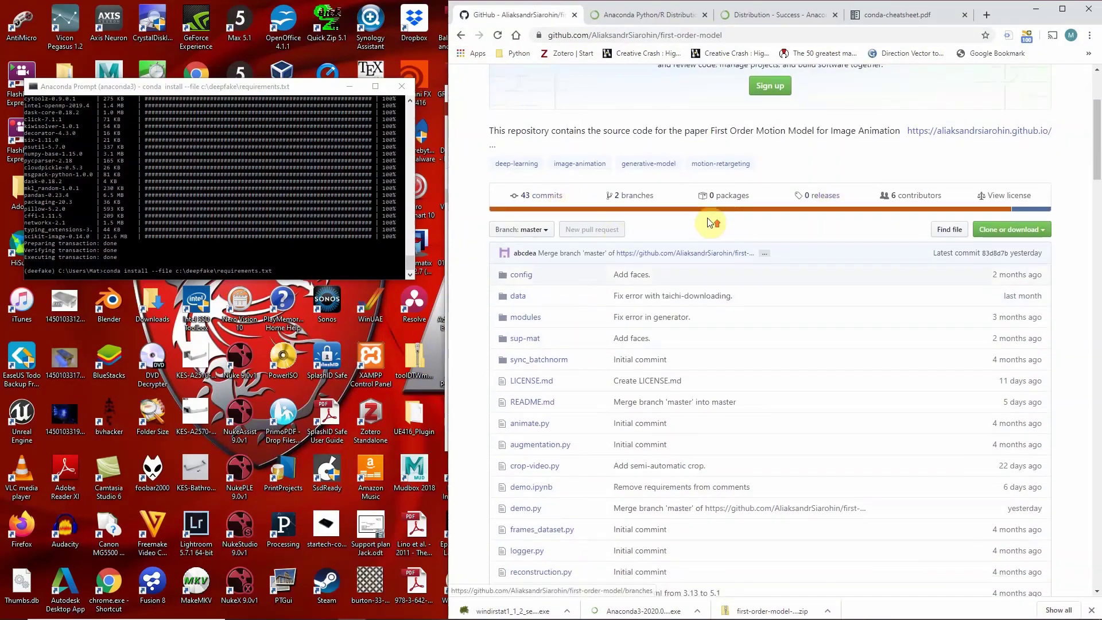
scroll(700, 209, "up", 3)
left_click(566, 162)
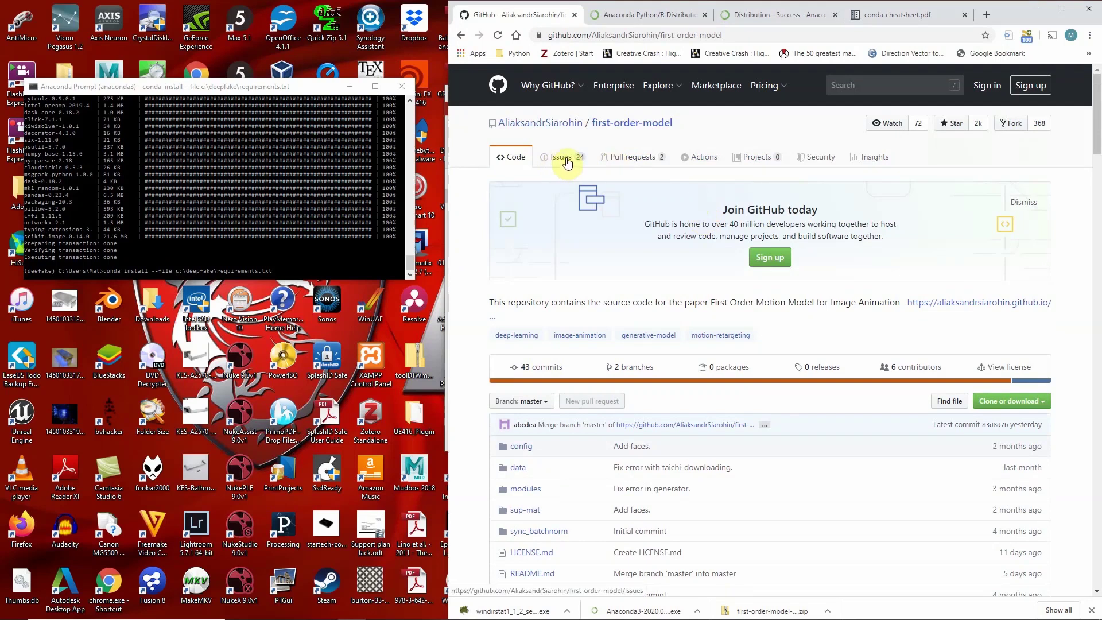
- Open the issue "Installation fails on dependencies (2)" and read its comments for how to install torch
scroll(626, 247, "down", 6)
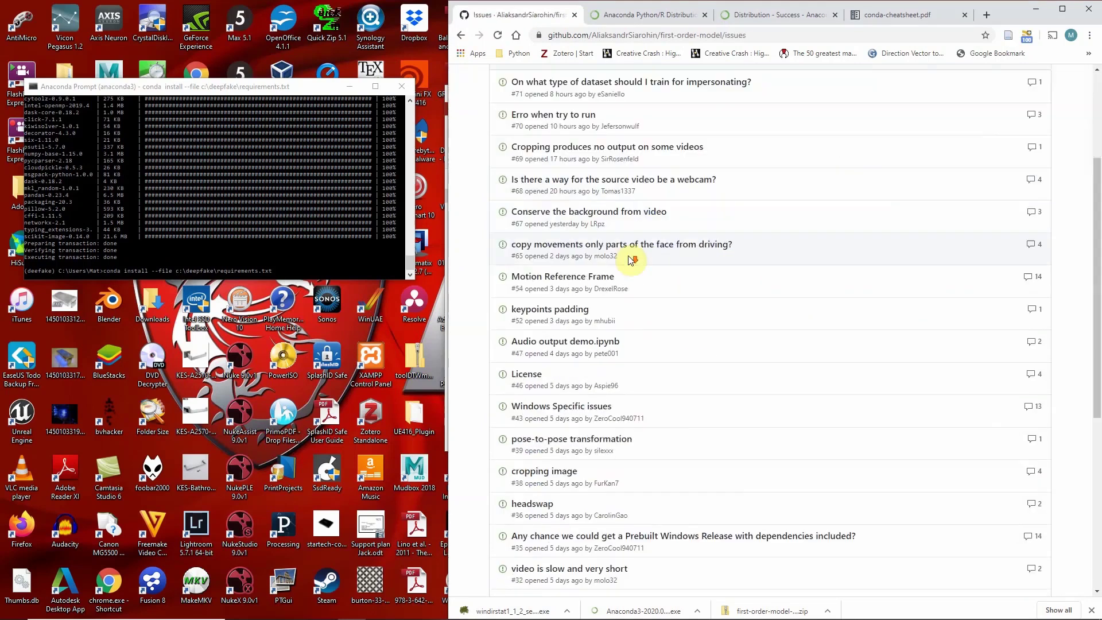
scroll(631, 253, "down", 2)
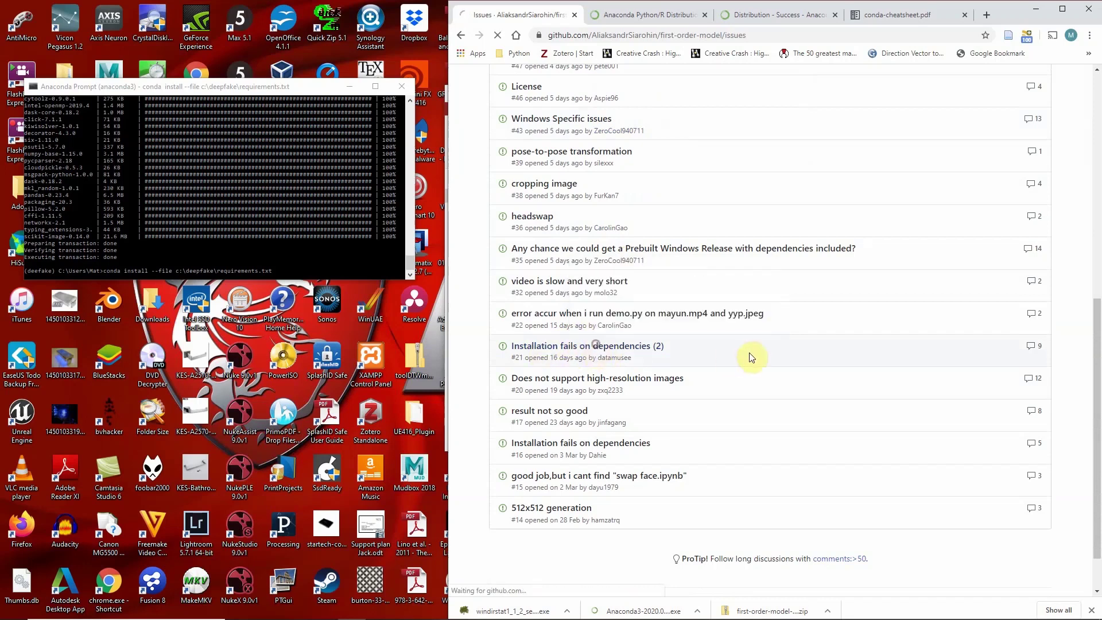
left_click(659, 348)
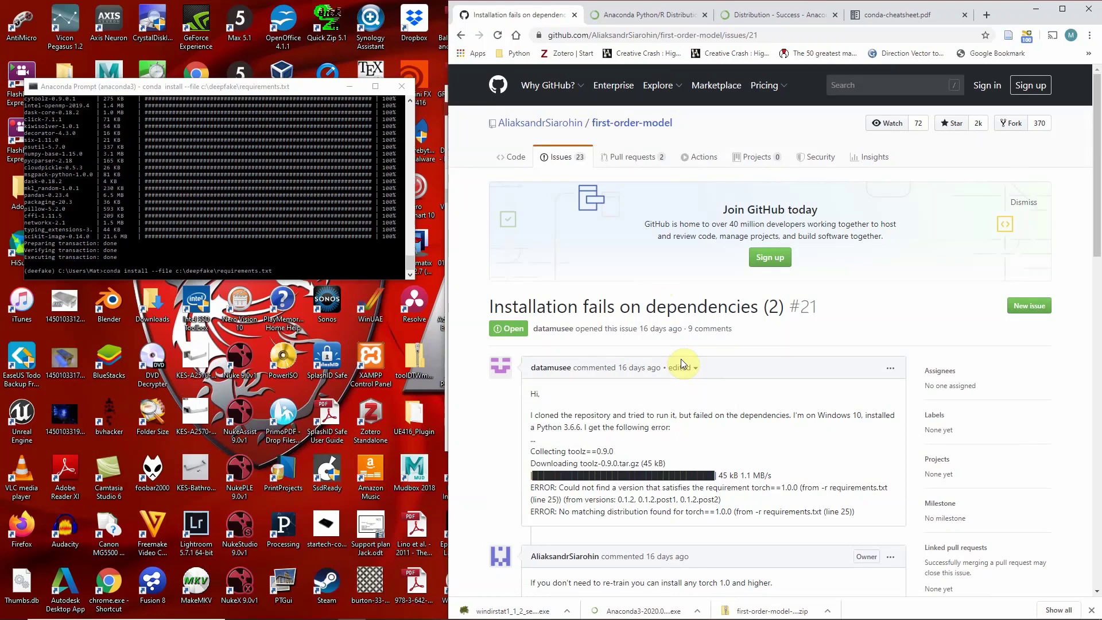
scroll(673, 339, "down", 3)
scroll(674, 336, "down", 2)
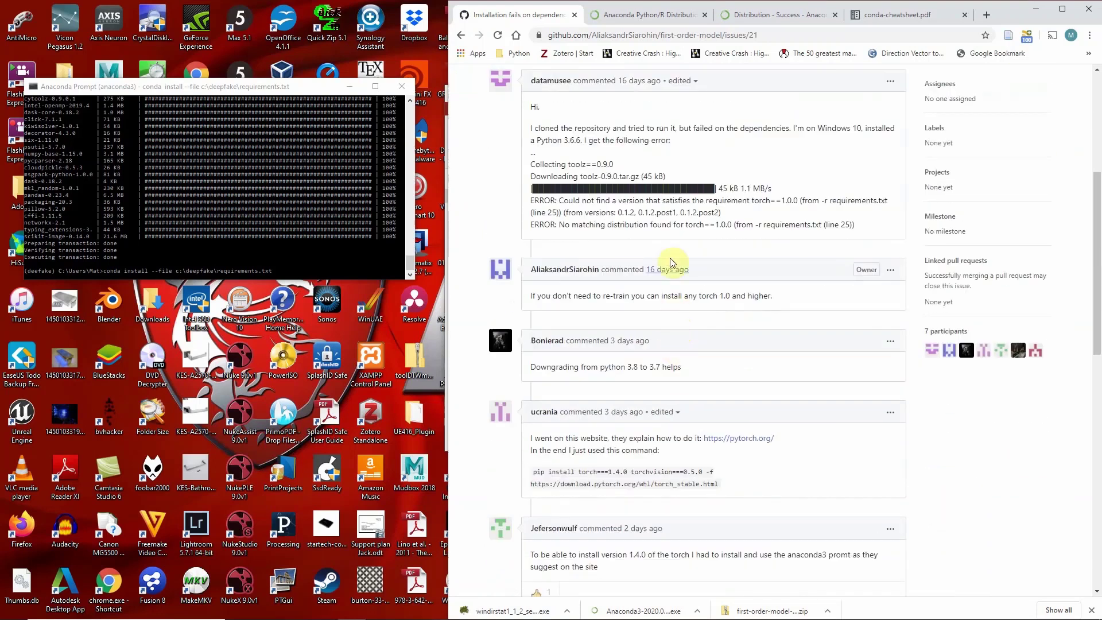
- Copy the pip install command for torch 1.4.0 and torchvision 0.5.0 from the issue comment that mentions pytorch.org
scroll(669, 264, "down", 3)
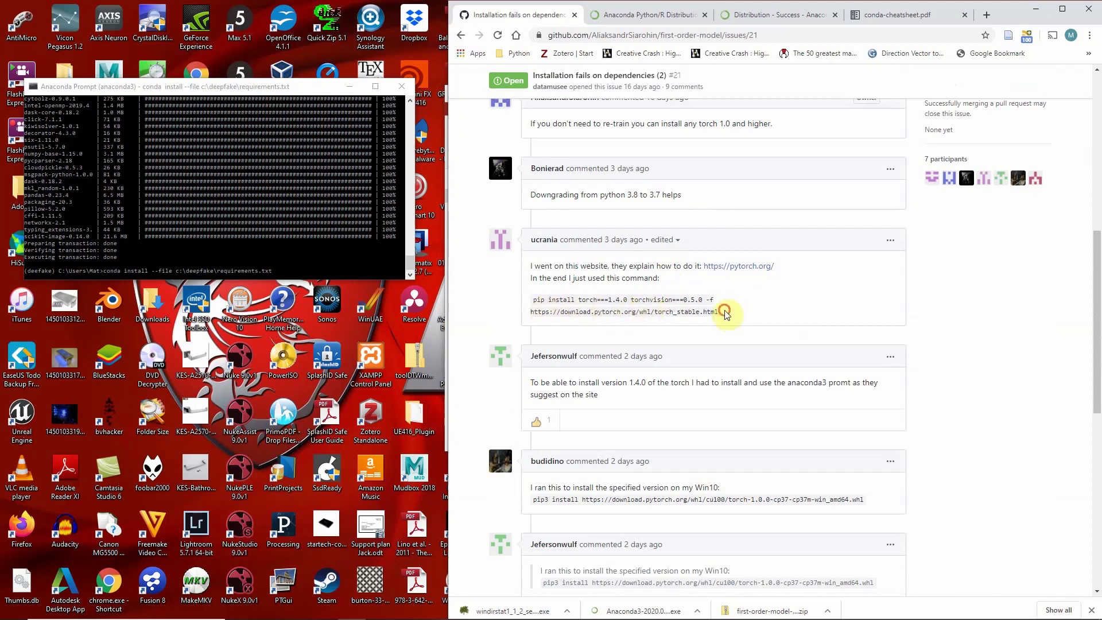
left_click_drag(728, 312, 531, 295)
key("ctrl+c")
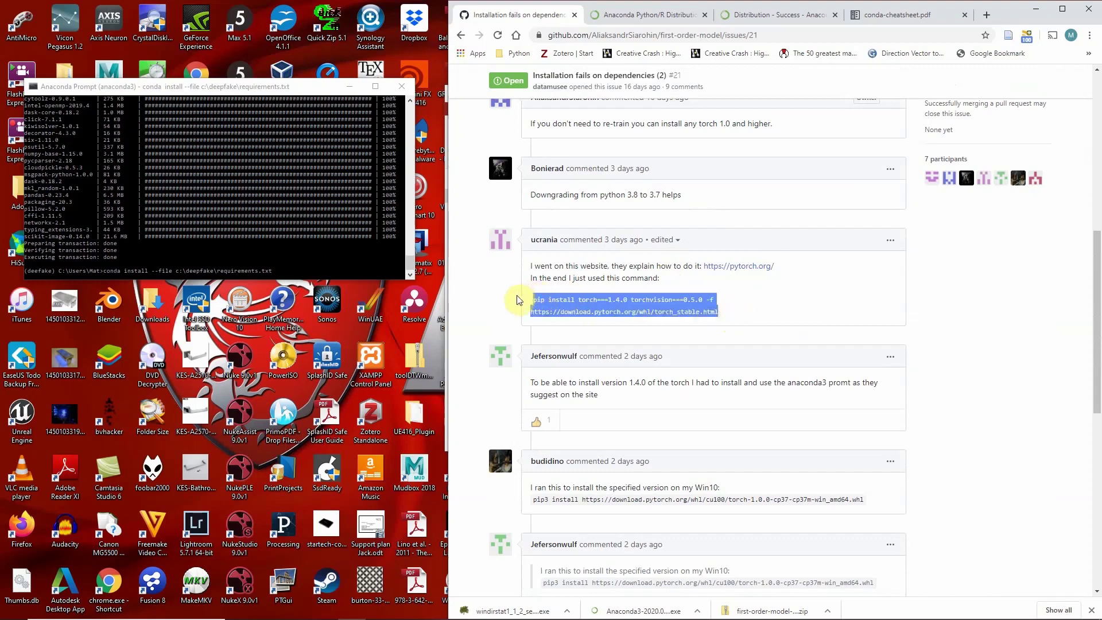
left_click(316, 273)
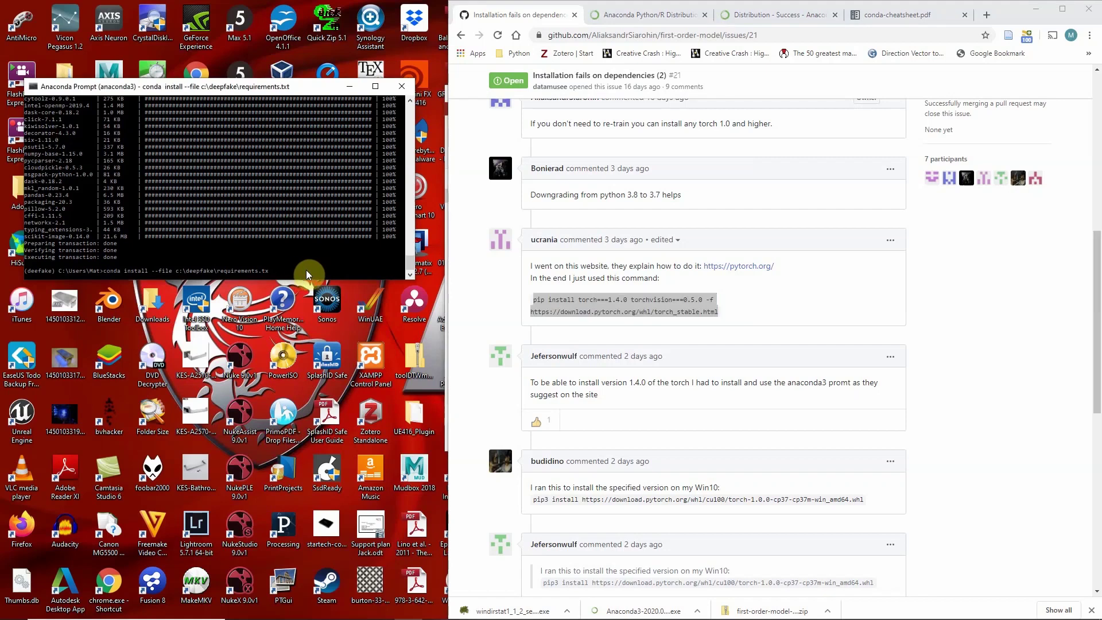
key("BackSpace")
key("BackSpace")
key("BackSpace")
key("BackSpace")
key("BackSpace")
key("BackSpace")
key("BackSpace")
key("BackSpace")
key("BackSpace")
key("BackSpace")
key("BackSpace")
key("BackSpace")
key("BackSpace")
key("BackSpace")
key("BackSpace")
key("BackSpace")
key("BackSpace")
key("BackSpace")
key("BackSpace")
key("BackSpace")
key("BackSpace")
key("BackSpace")
key("BackSpace")
key("BackSpace")
key("BackSpace")
key("BackSpace")
key("BackSpace")
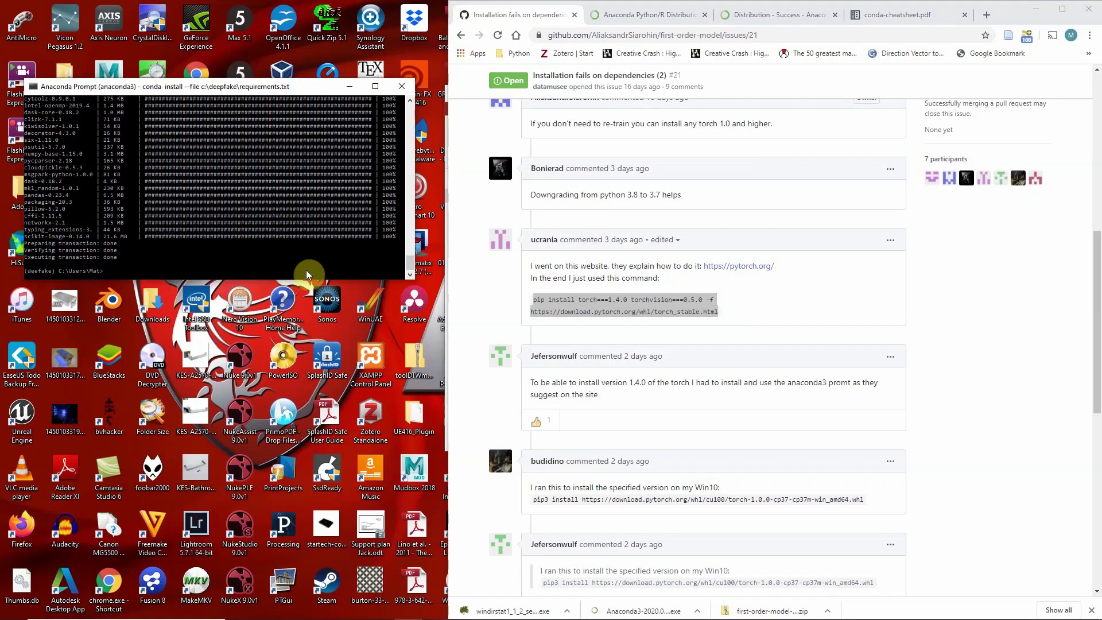
key("ctrl+v")
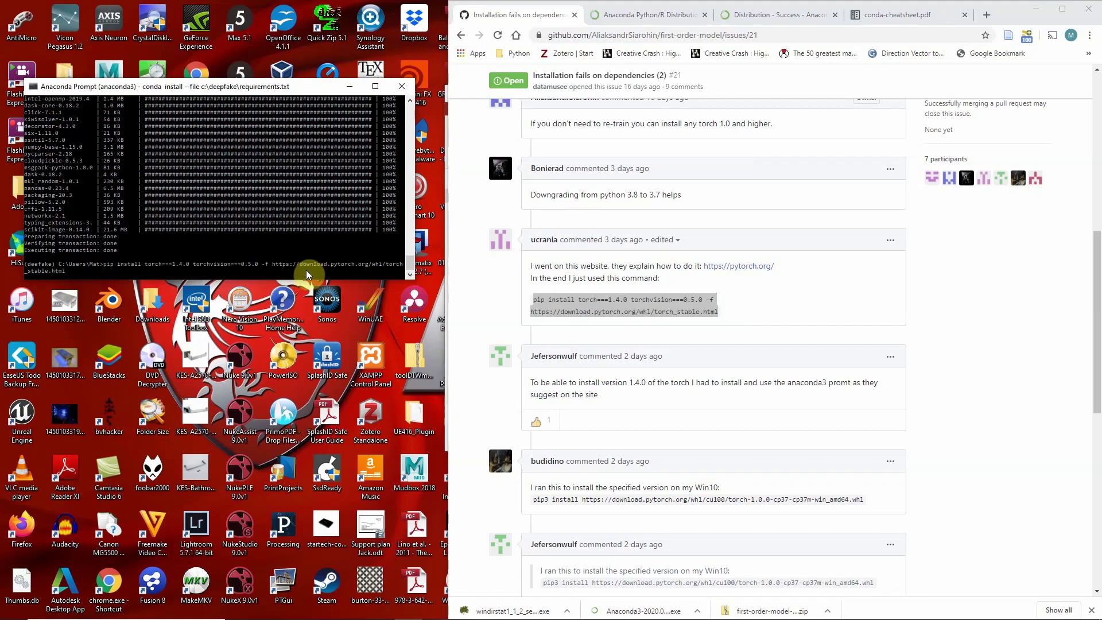
key("Return")
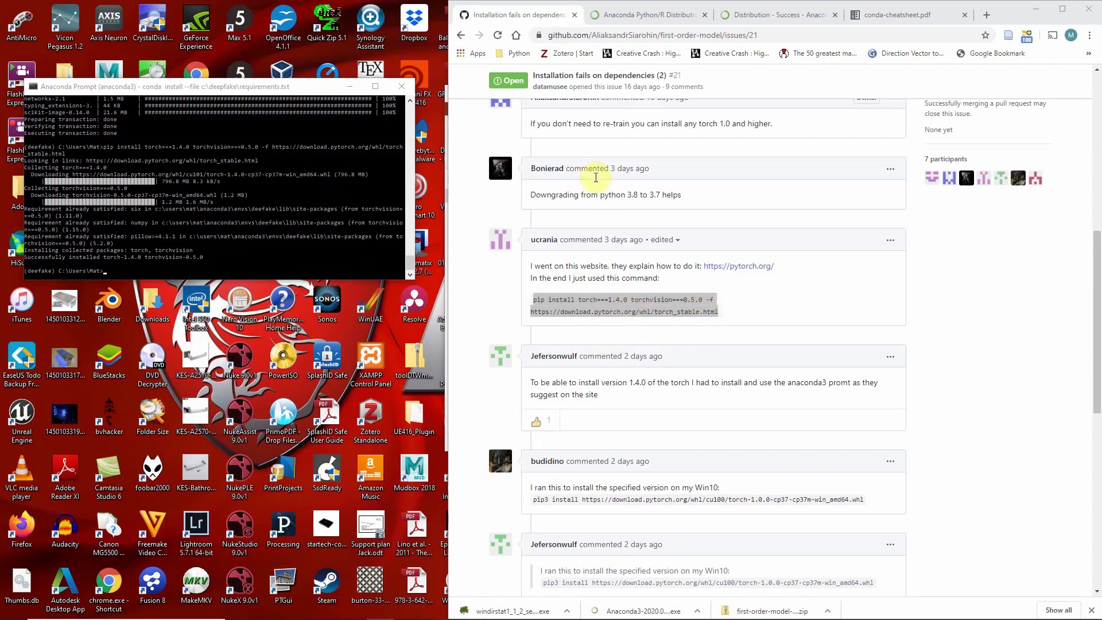
- Return in Chrome to the first-order-model repository's main page and look through its README
left_click(461, 35)
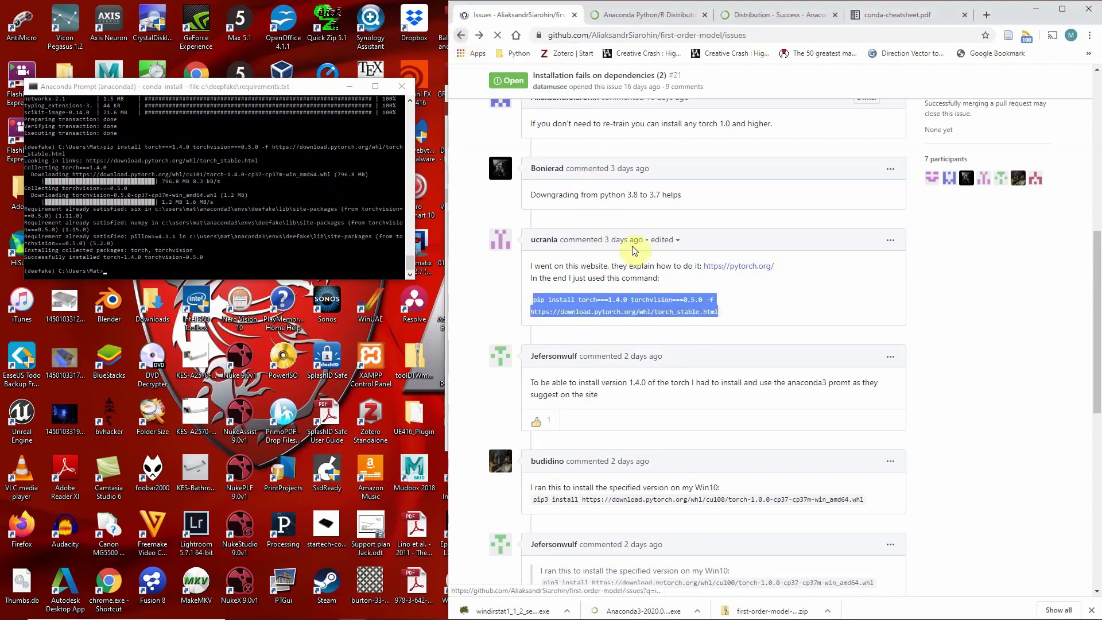
scroll(620, 166, "up", 5)
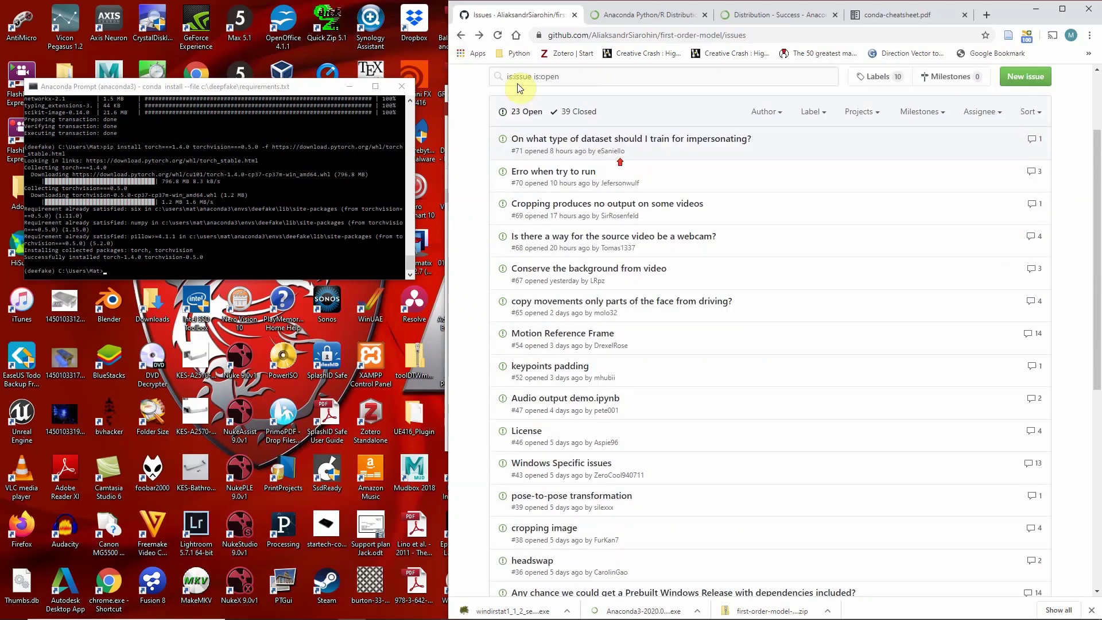
left_click(462, 40)
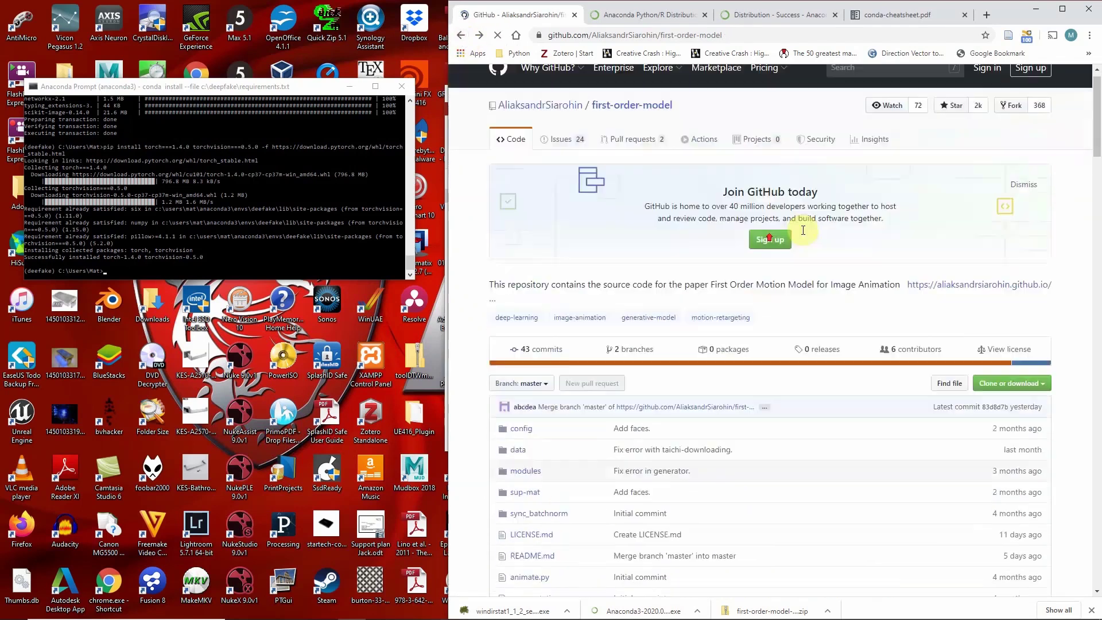
scroll(803, 230, "down", 20)
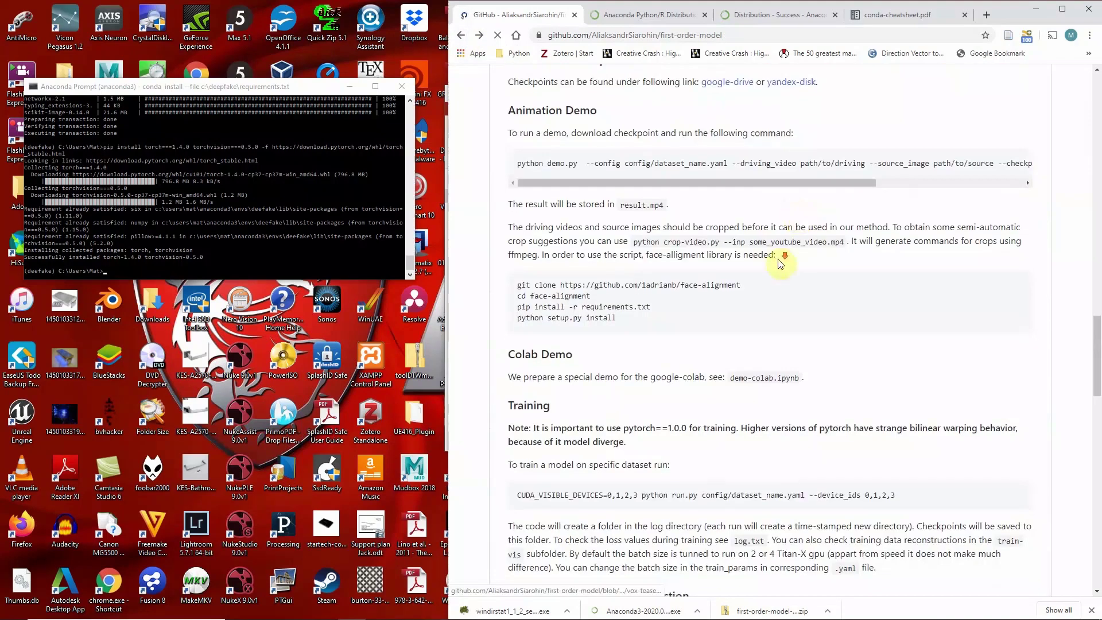
scroll(781, 263, "down", 10)
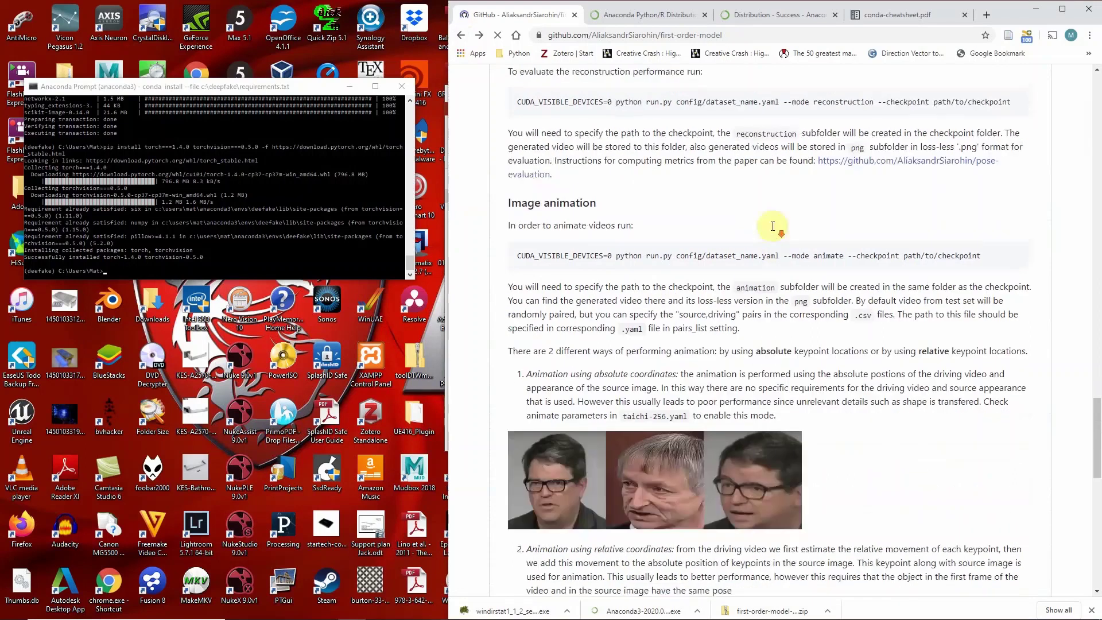
scroll(772, 228, "down", 10)
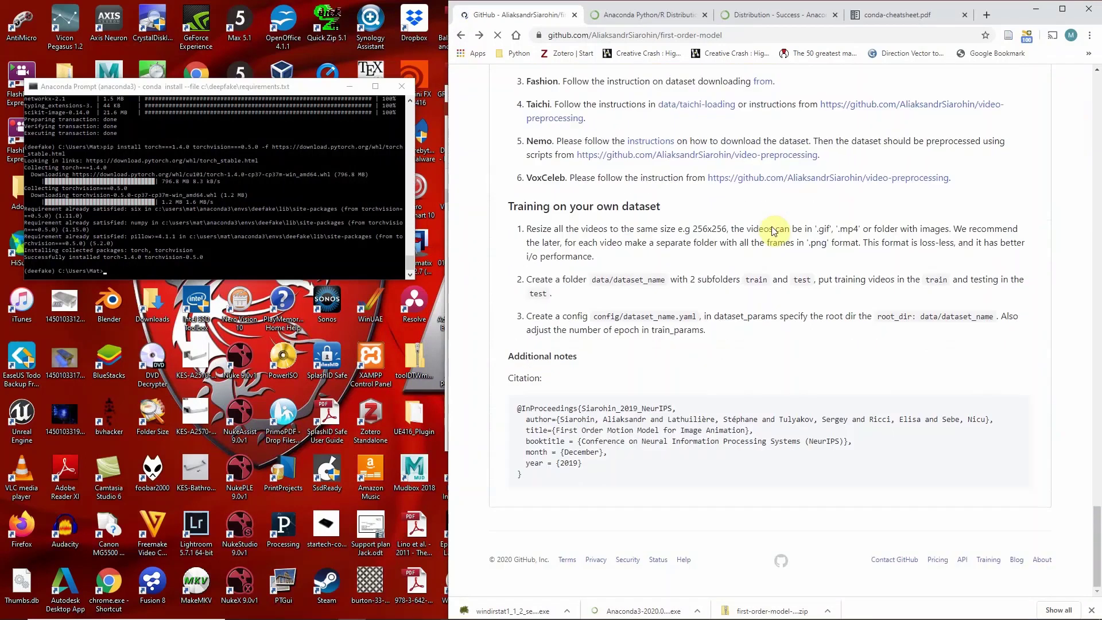
scroll(773, 230, "up", 8)
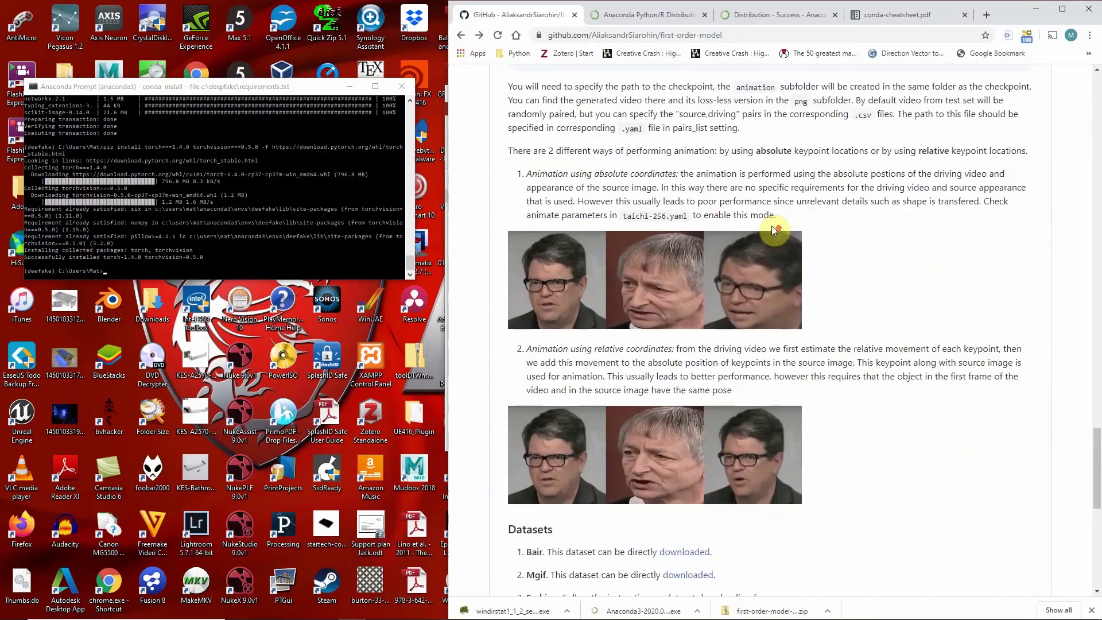
scroll(771, 225, "up", 5)
- Search the repository page for "touc", clear the search, and read the README's Training note about the pytorch version
key("ctrl+f")
type("to")
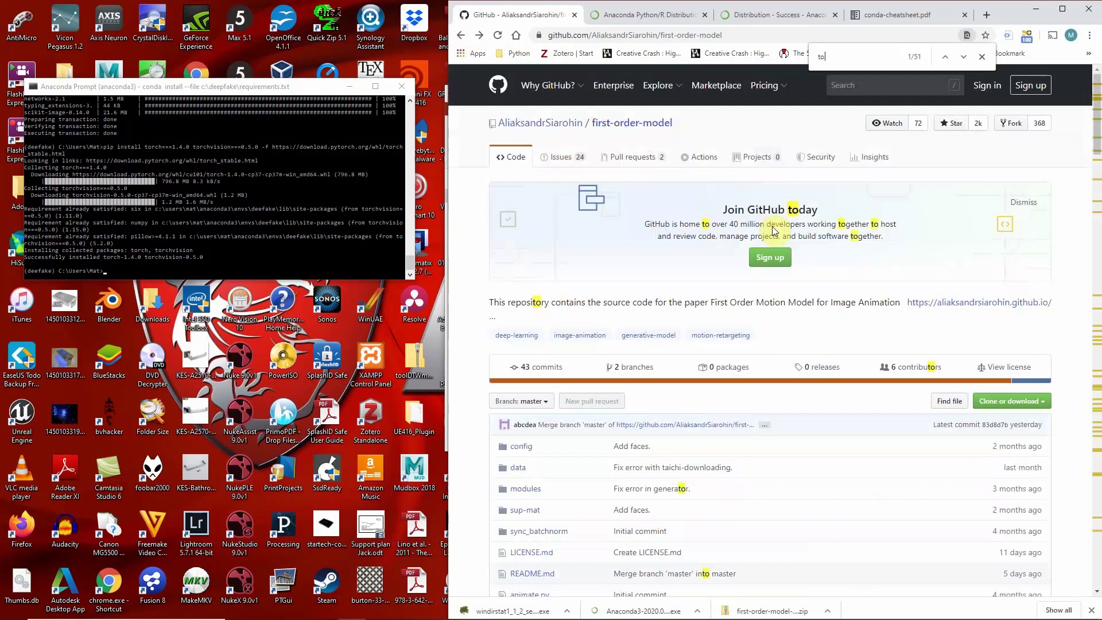
type("uc")
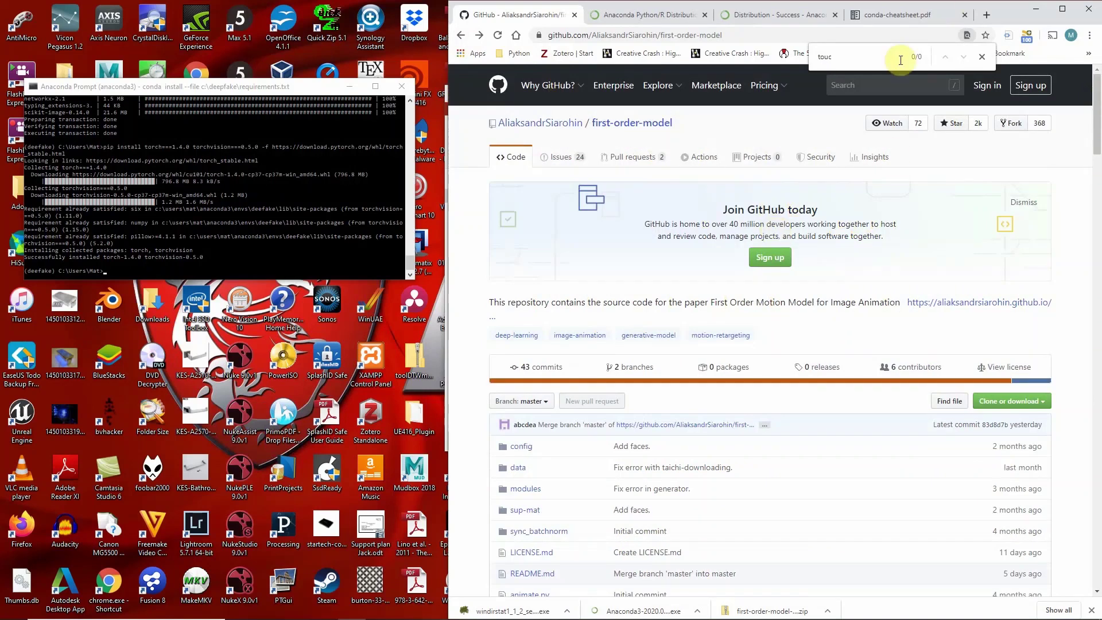
key("BackSpace")
key("BackSpace")
key("BackSpace")
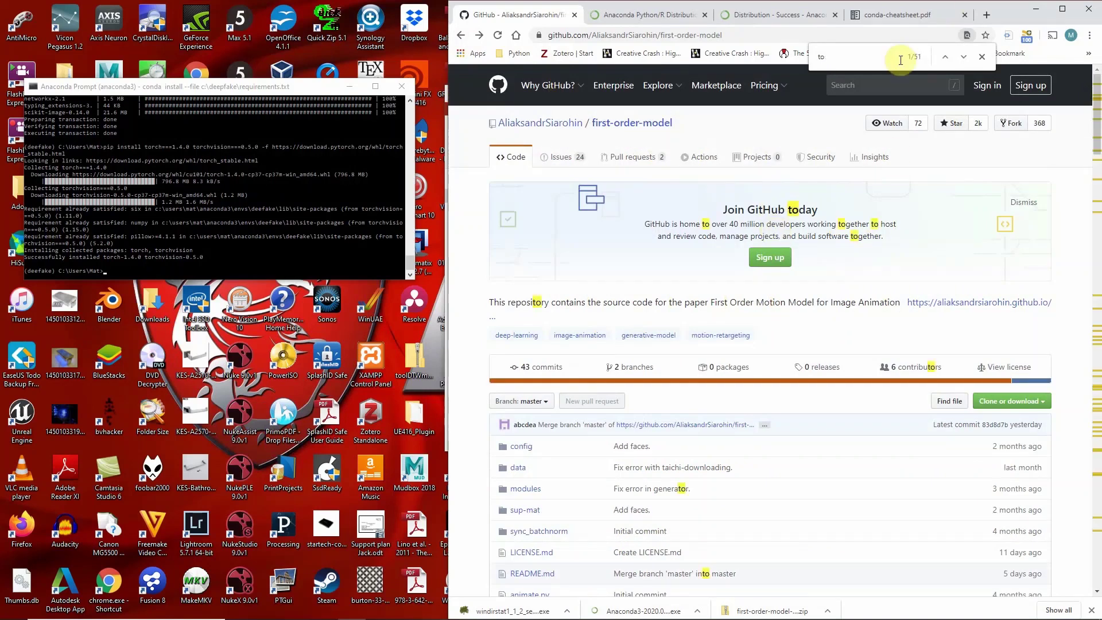
key("BackSpace")
key("BackSpace")
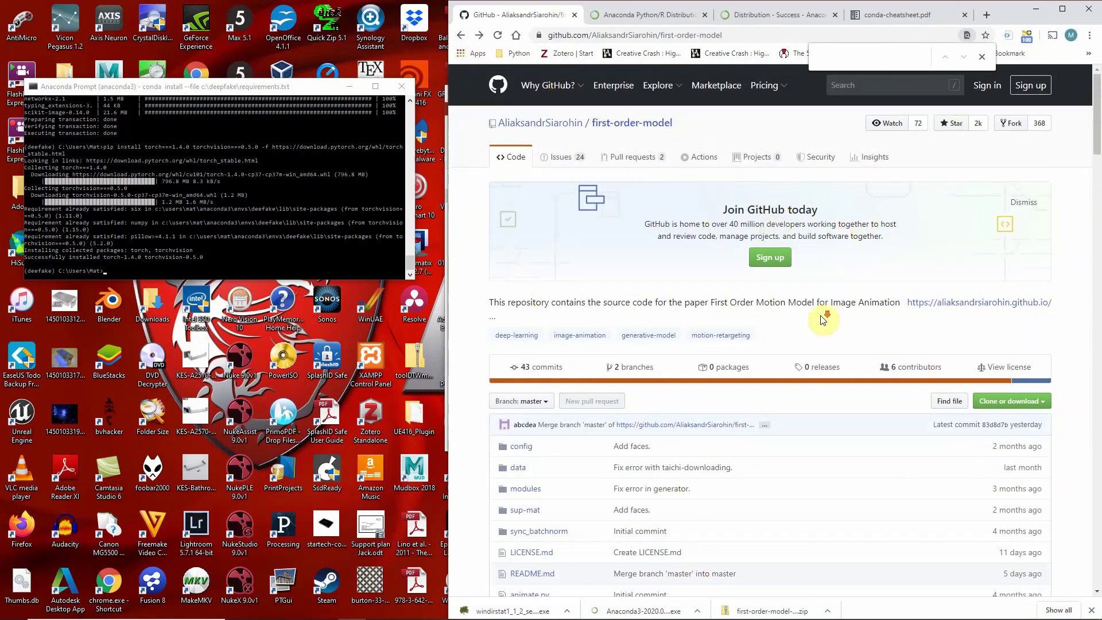
scroll(823, 320, "down", 20)
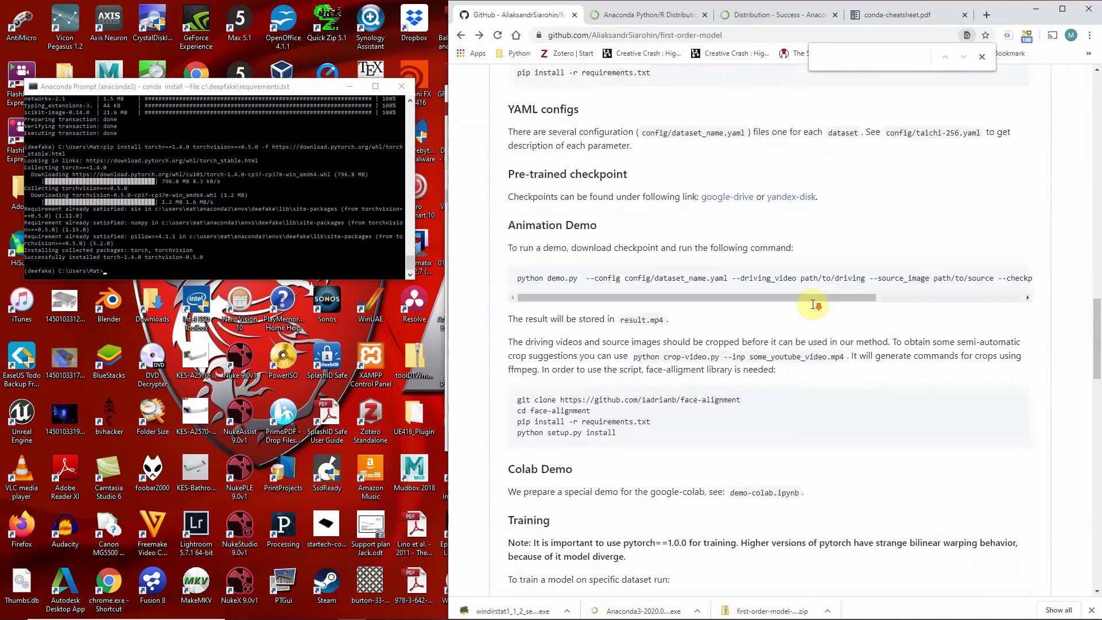
scroll(815, 306, "down", 5)
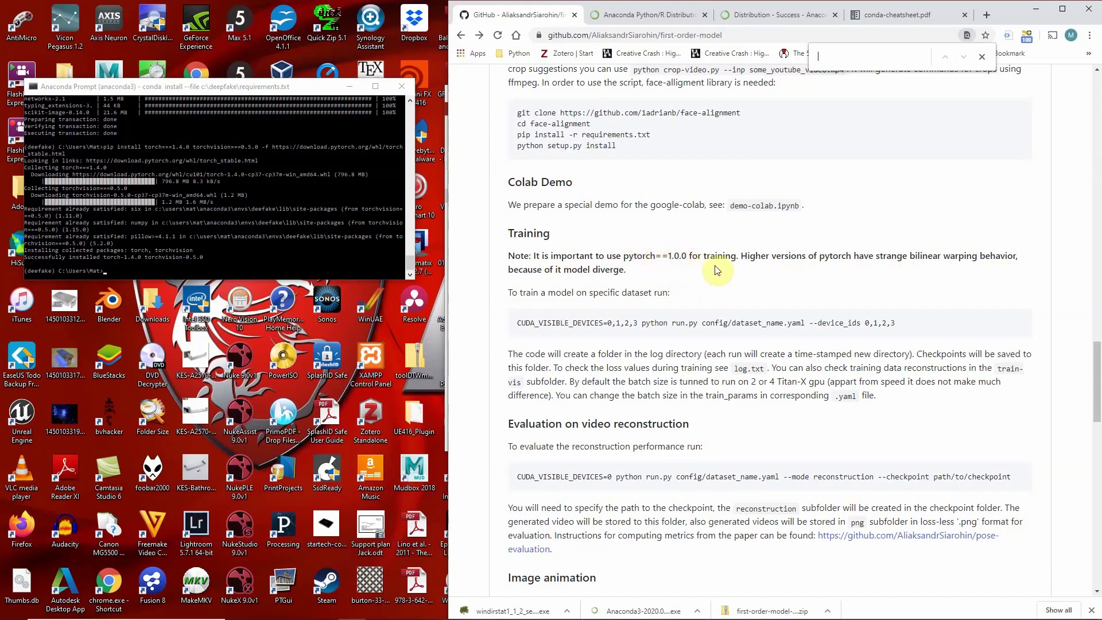
- Run pip install pygit==0.1 in the Anaconda Prompt
left_click(194, 271)
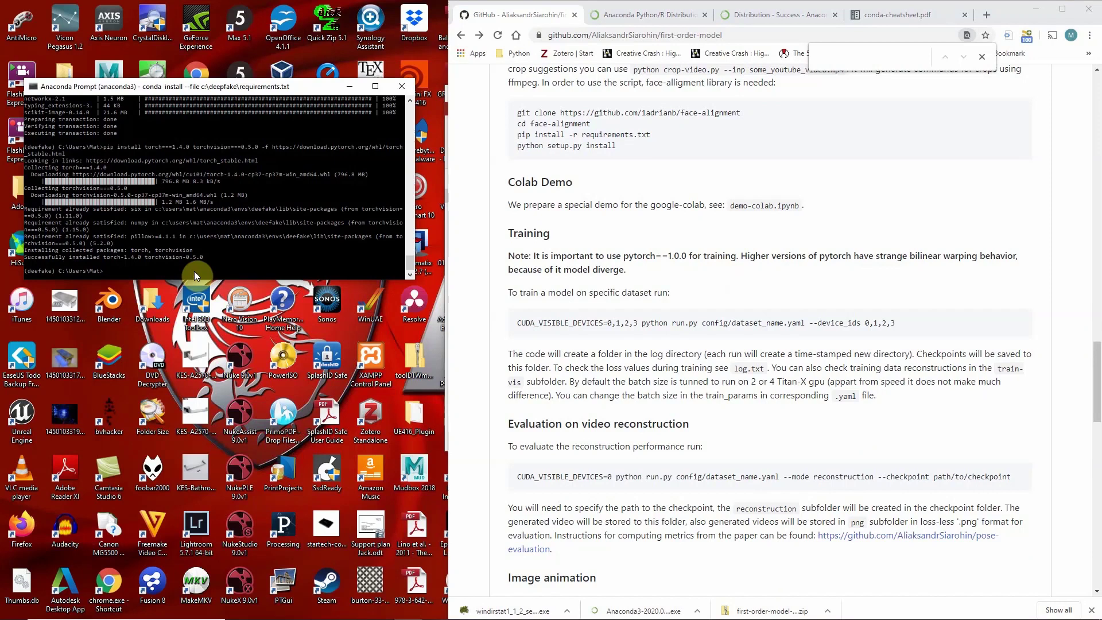
type("pip insta")
type("ll")
type(" po")
type("ygit==0.1")
key("Return")
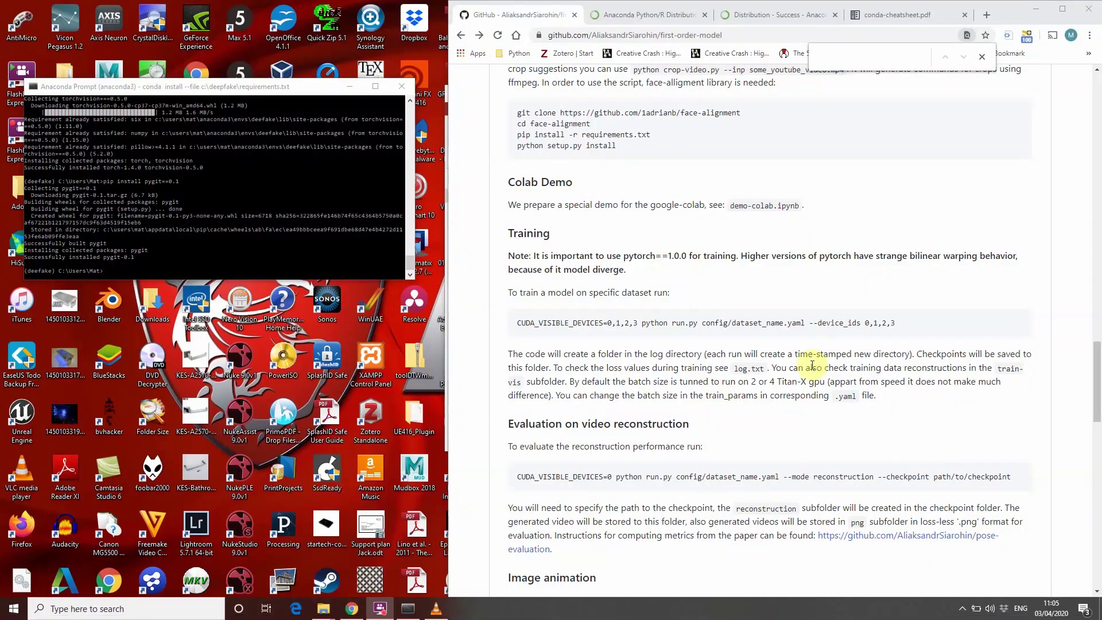
- Read the README's Animation Demo section and copy the face-alignment repository URL from its git clone line
scroll(814, 371, "up", 5)
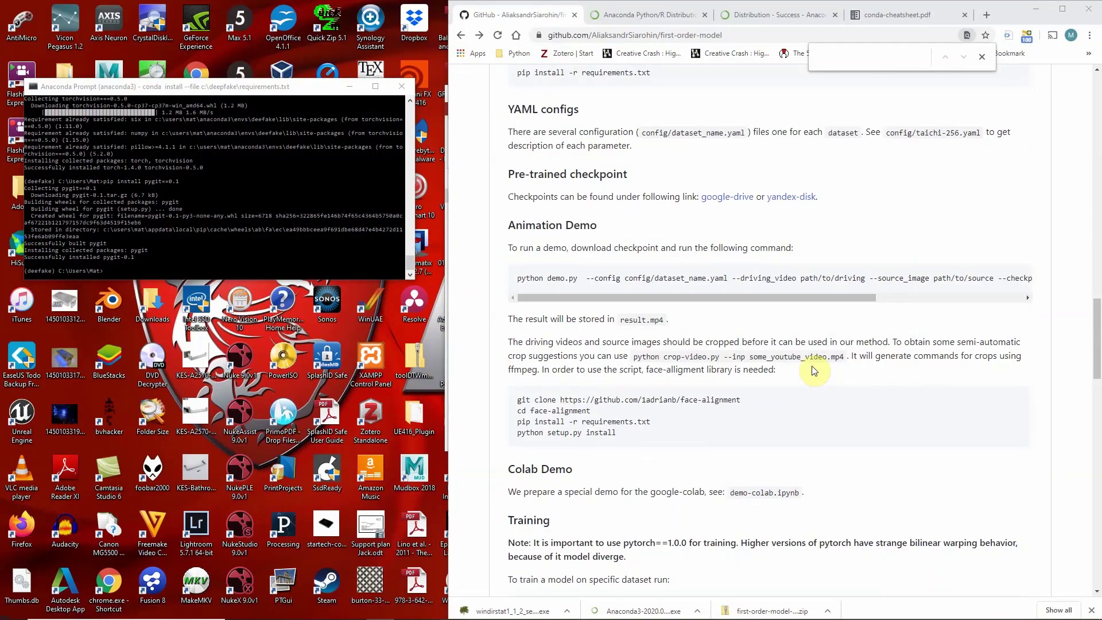
scroll(798, 368, "up", 2)
scroll(796, 359, "down", 1)
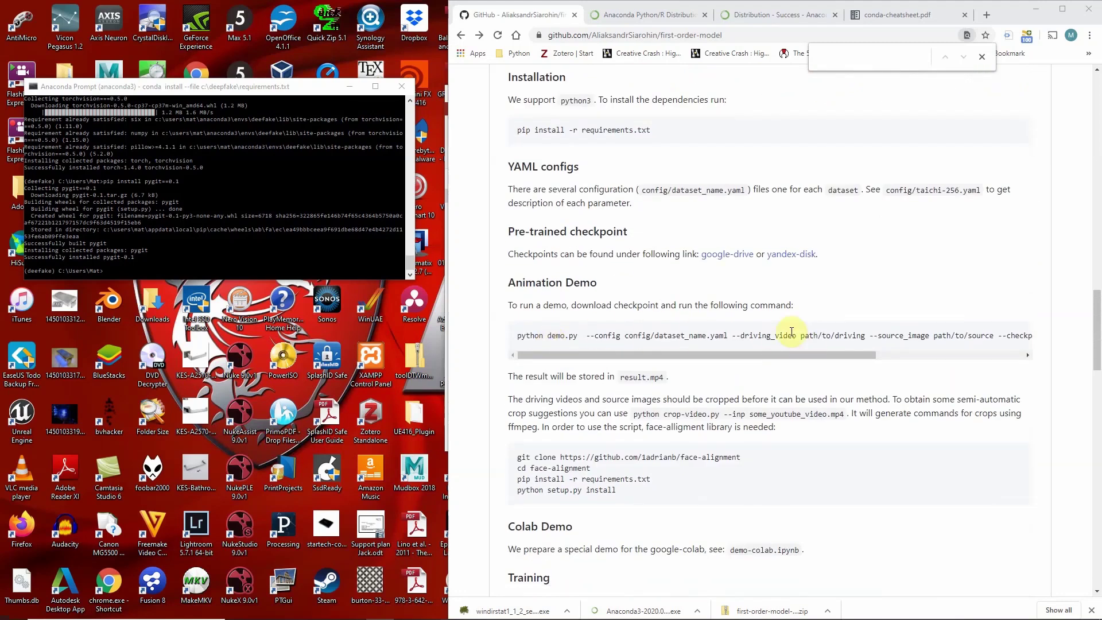
scroll(879, 333, "down", 3)
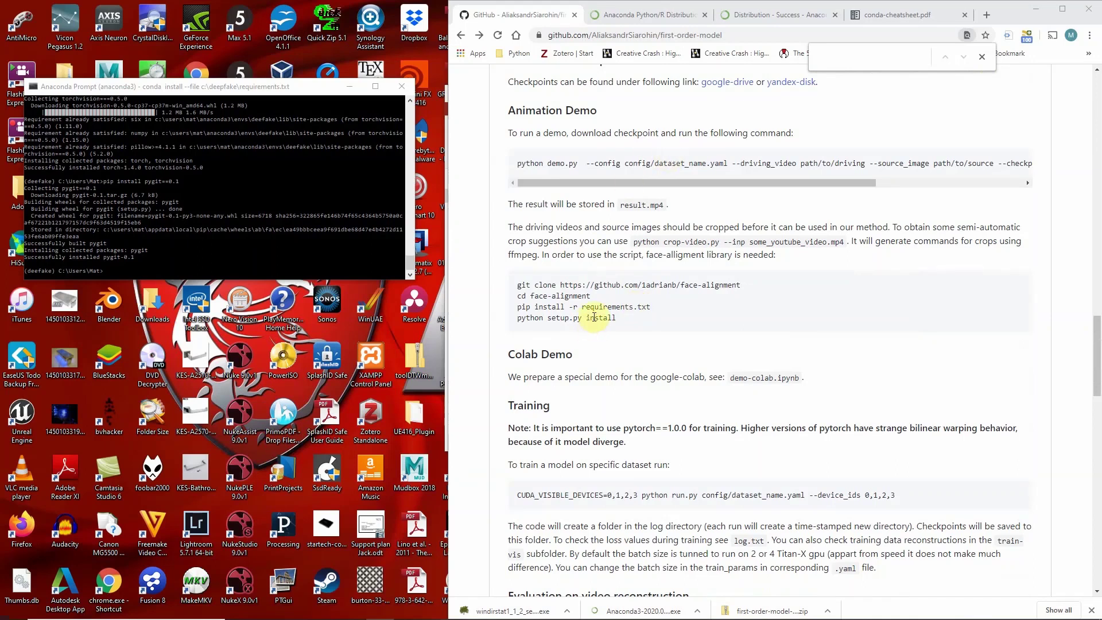
scroll(615, 275, "down", 1)
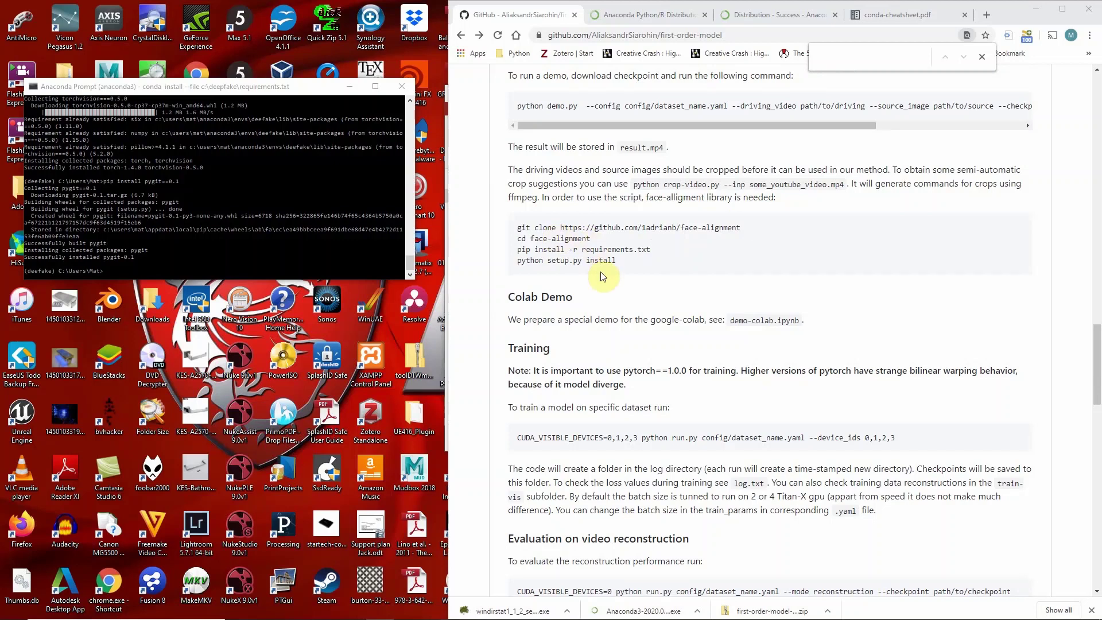
left_click_drag(741, 228, 559, 227)
key("ctrl+c")
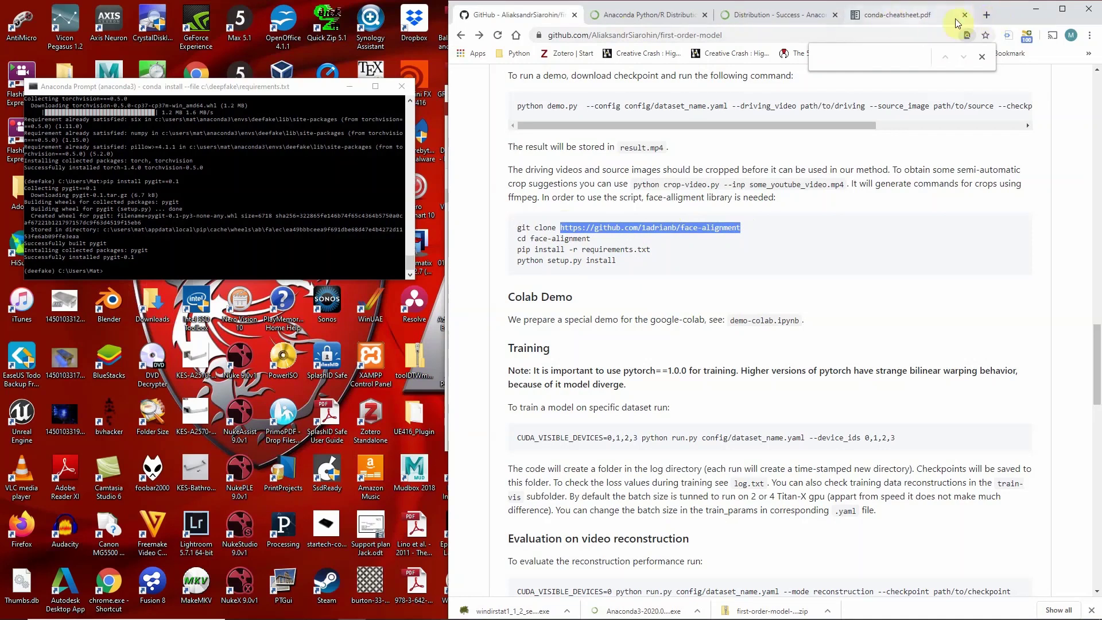
- Try to open the copied face-alignment URL in a new browser tab, and close that tab
left_click(988, 16)
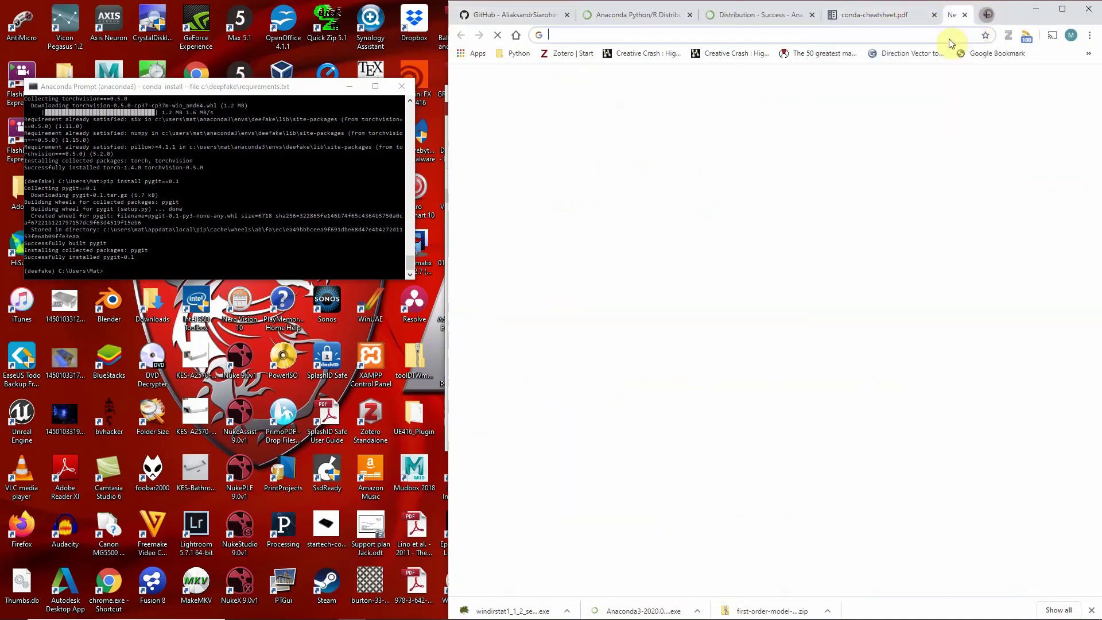
key("ctrl+v")
key("Return")
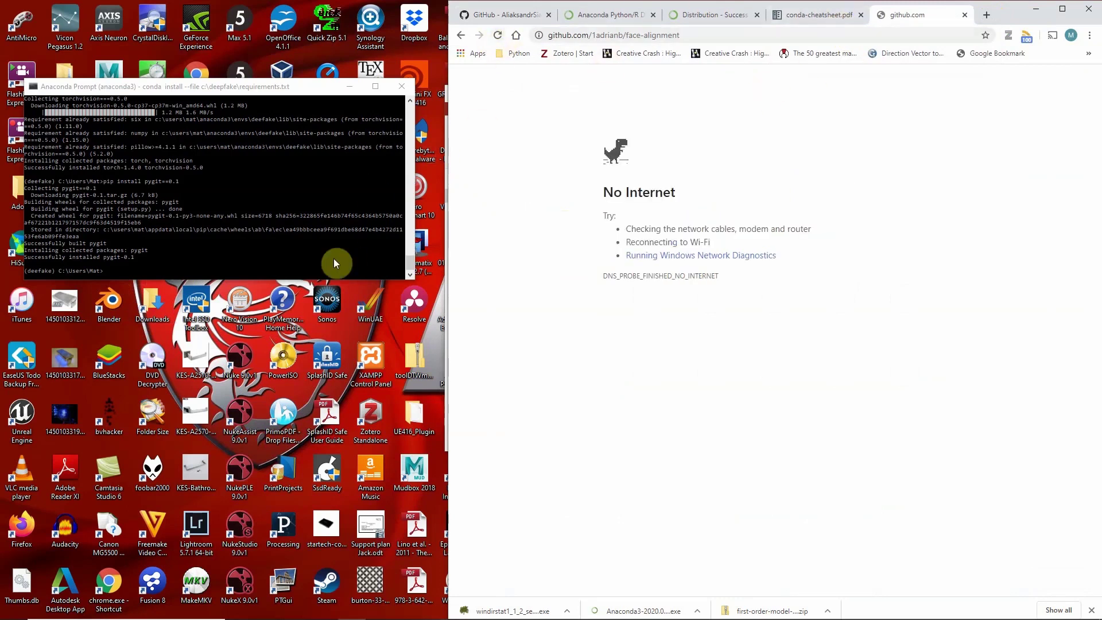
key("ctrl+w")
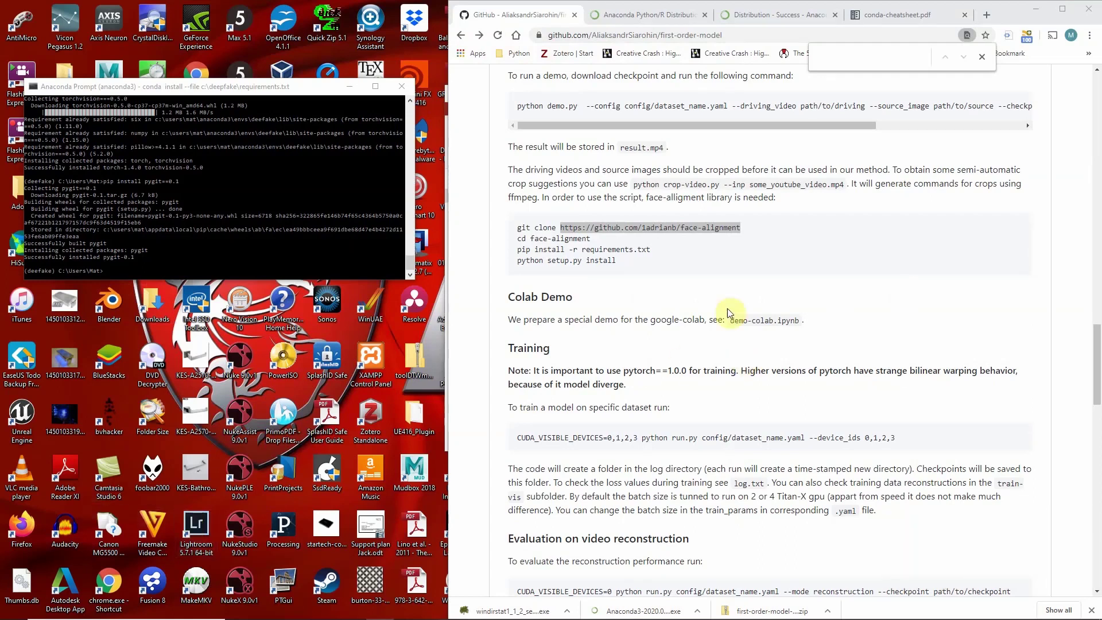
- Open the face-alignment repository from the README's git clone URL in a new browser tab and download it as a ZIP
left_click(717, 265)
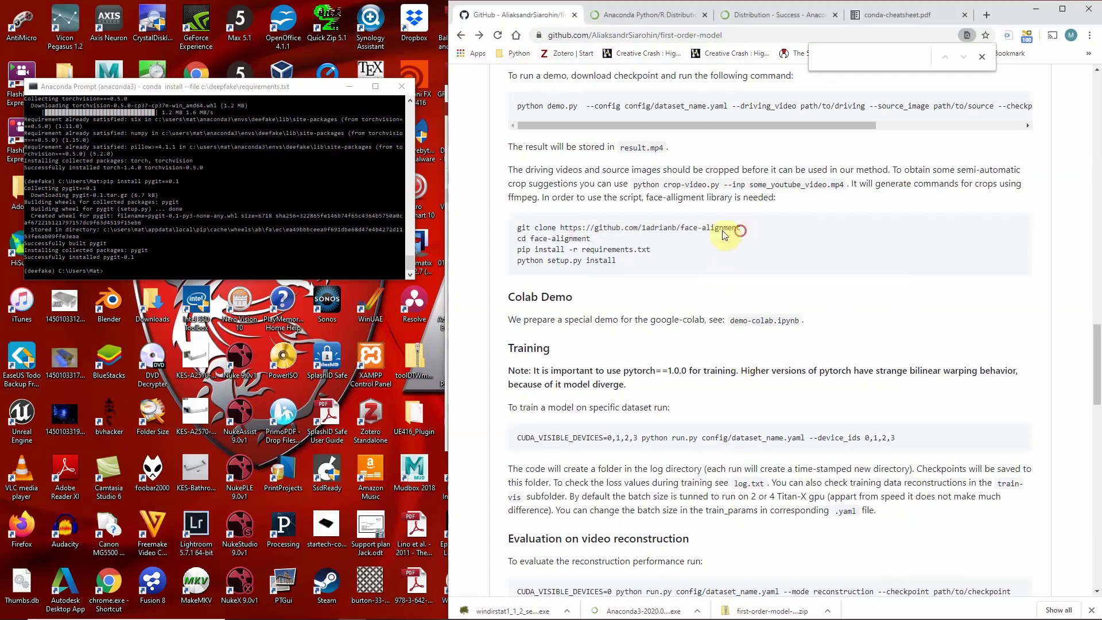
left_click_drag(741, 229, 566, 231)
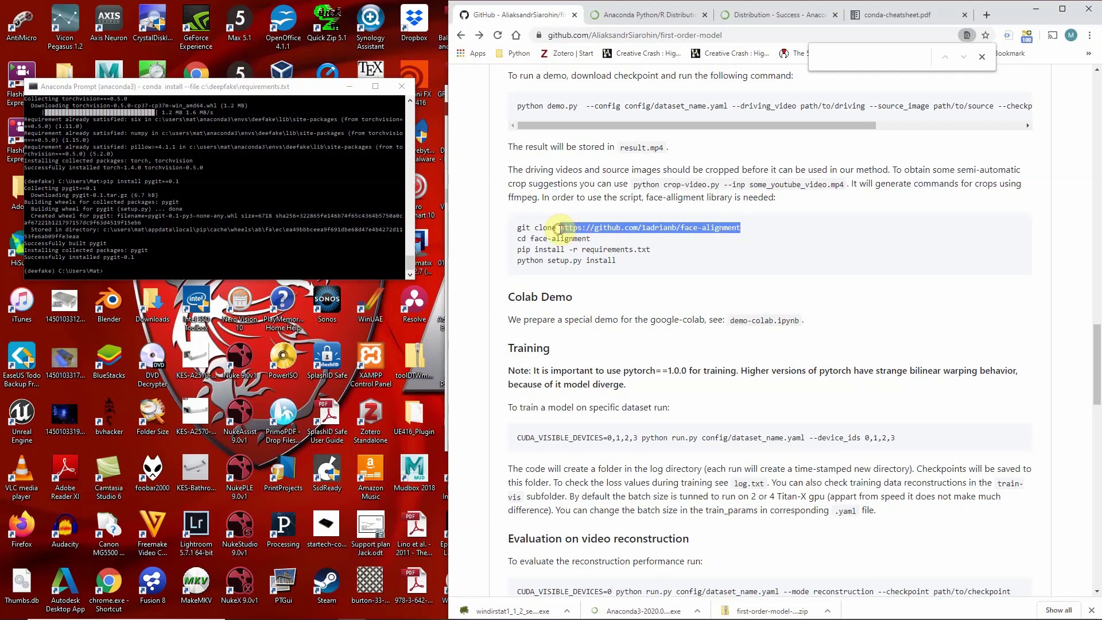
left_click(985, 16)
key("ctrl+v")
key("Return")
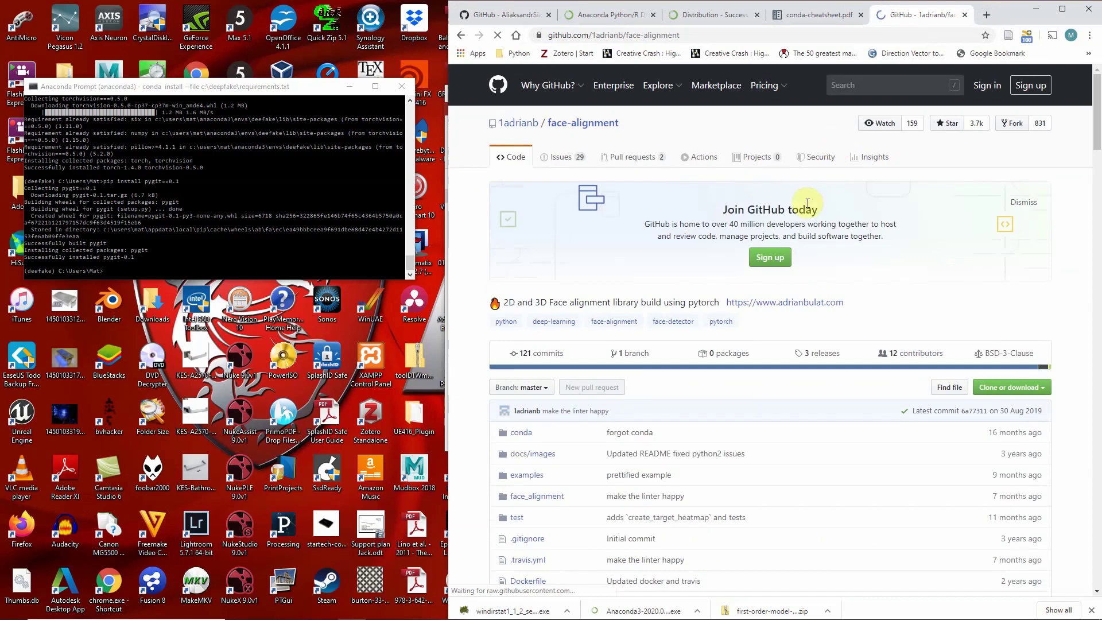
left_click(1012, 387)
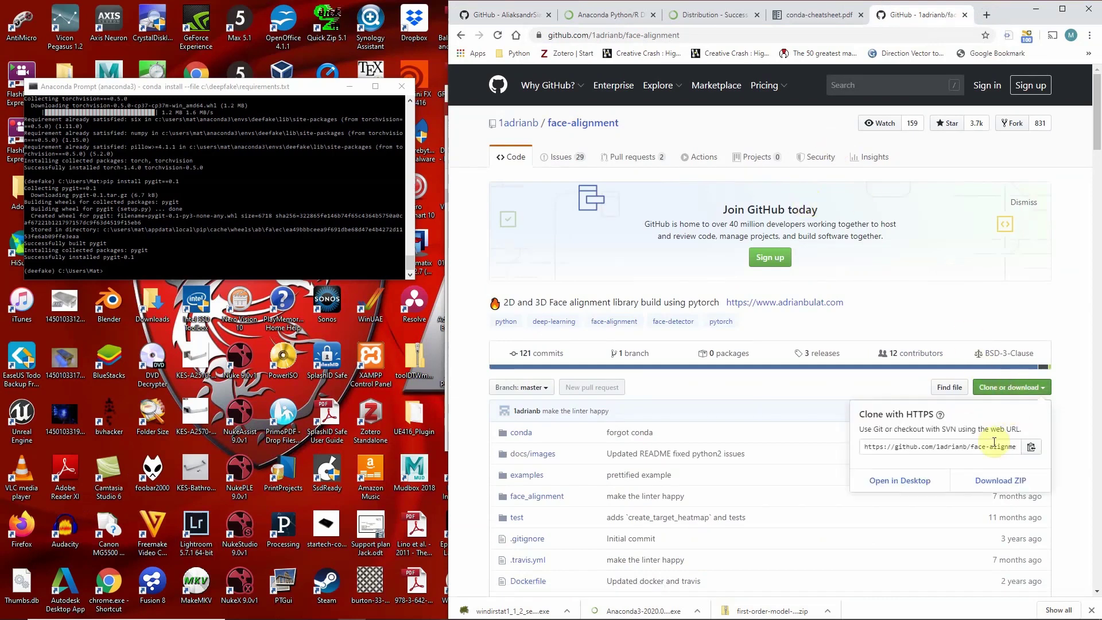
left_click(999, 491)
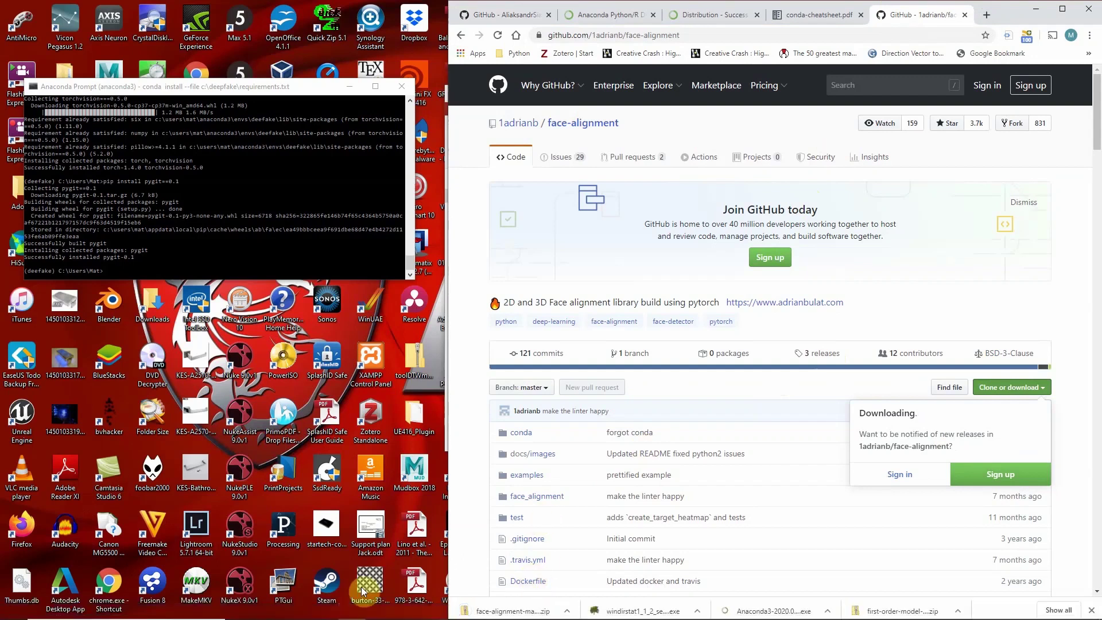
- Switch to File Explorer and extract face-alignment-master.zip in the Downloads folder into its own face-alignment-master folder
mouse_move(323, 612)
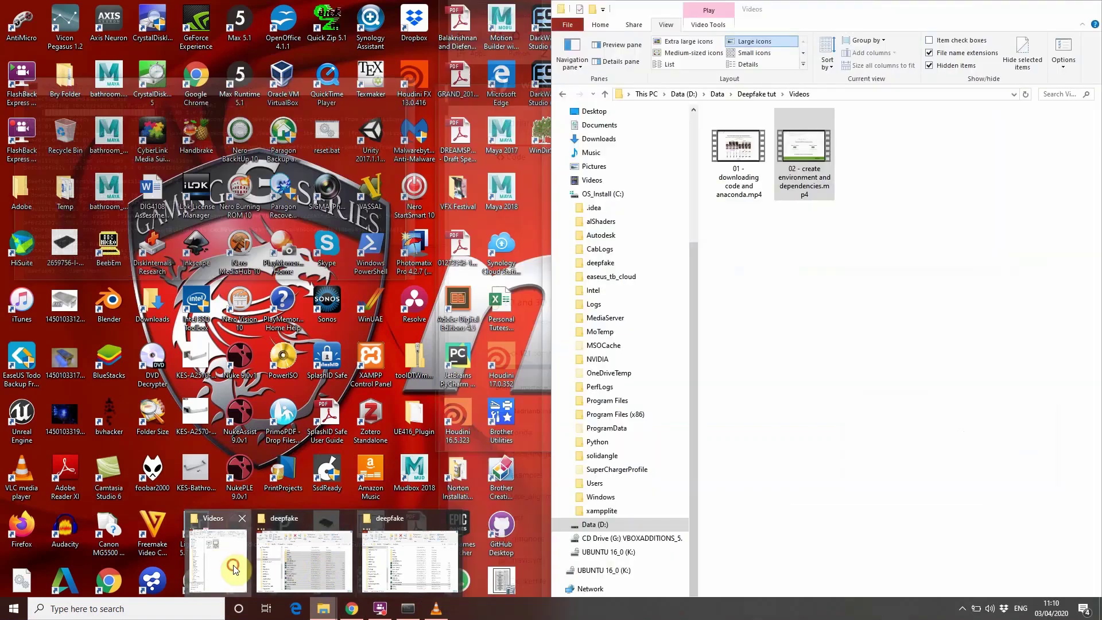
left_click(234, 568)
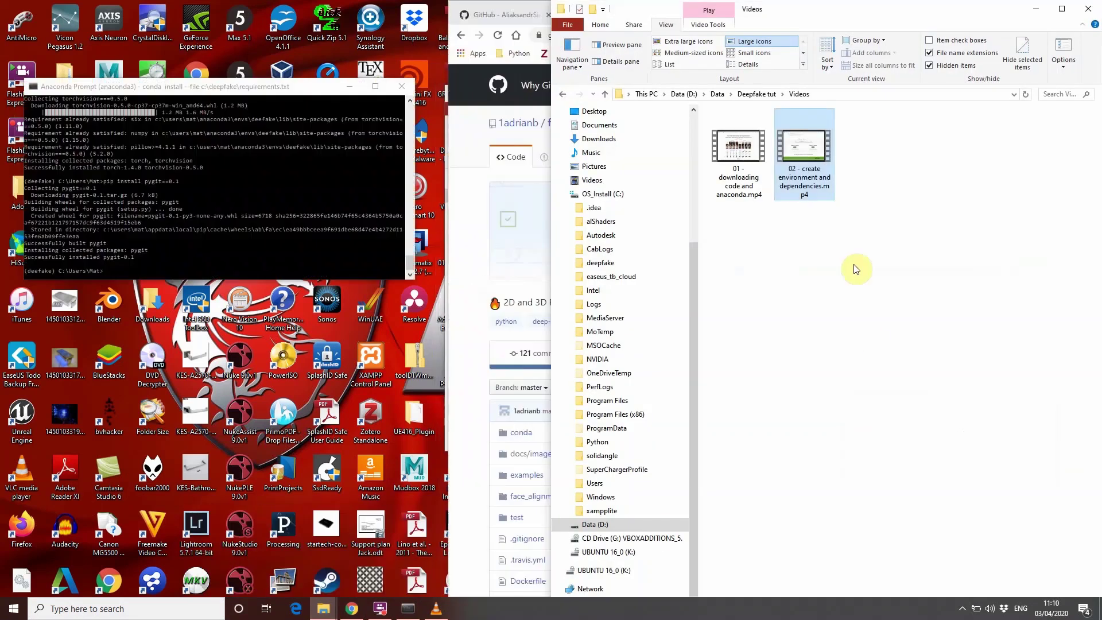
left_click_drag(840, 19, 790, 79)
scroll(264, 308, "up", 3)
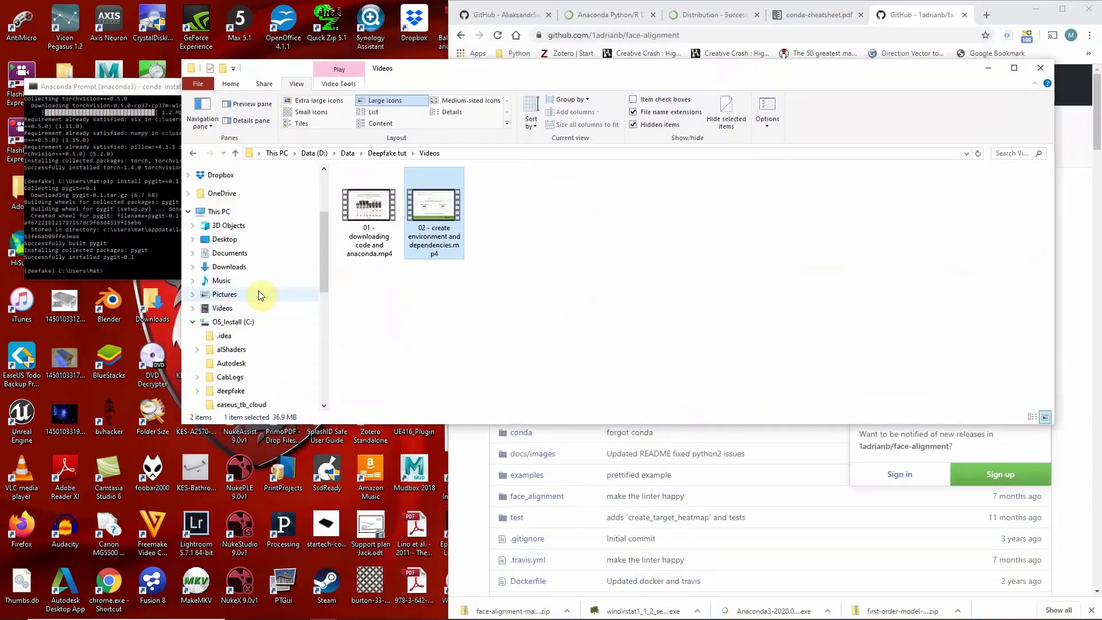
left_click(229, 267)
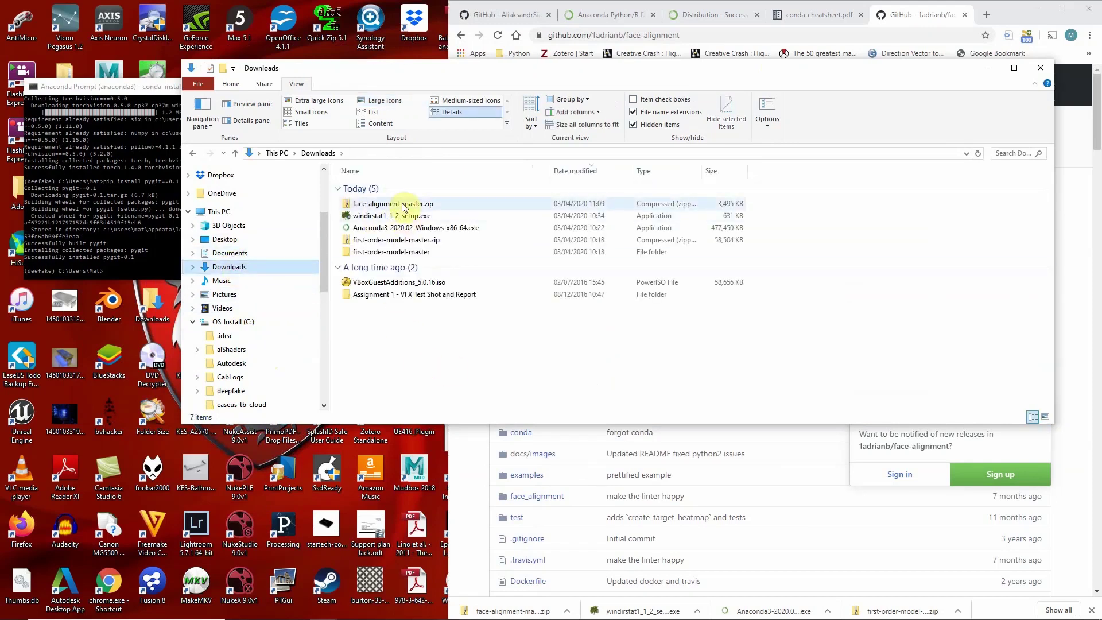
right_click(404, 206)
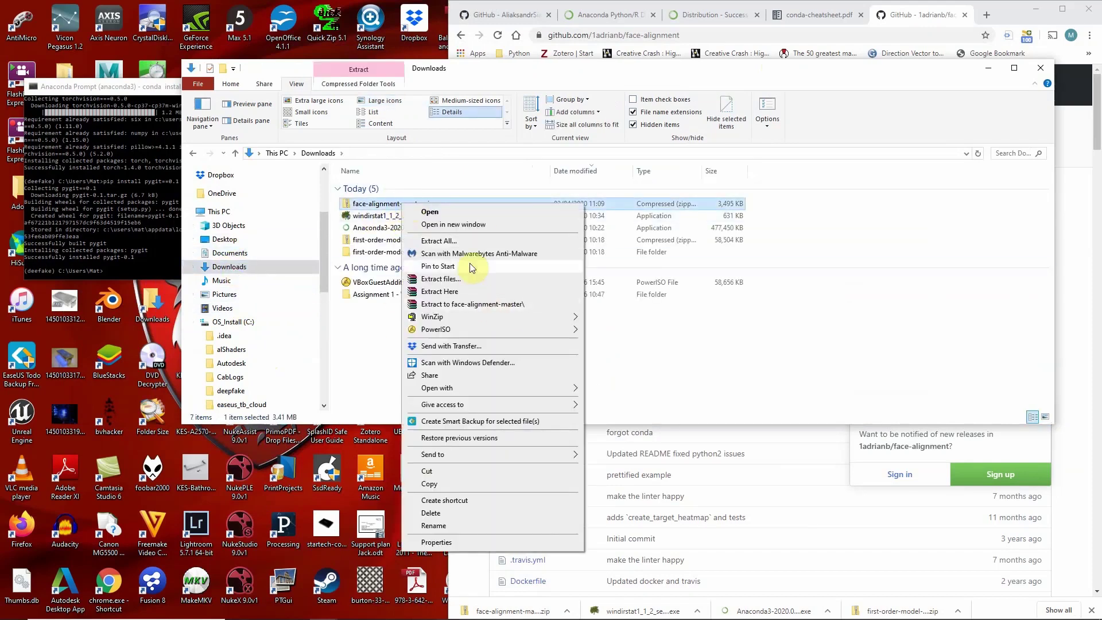
left_click(472, 304)
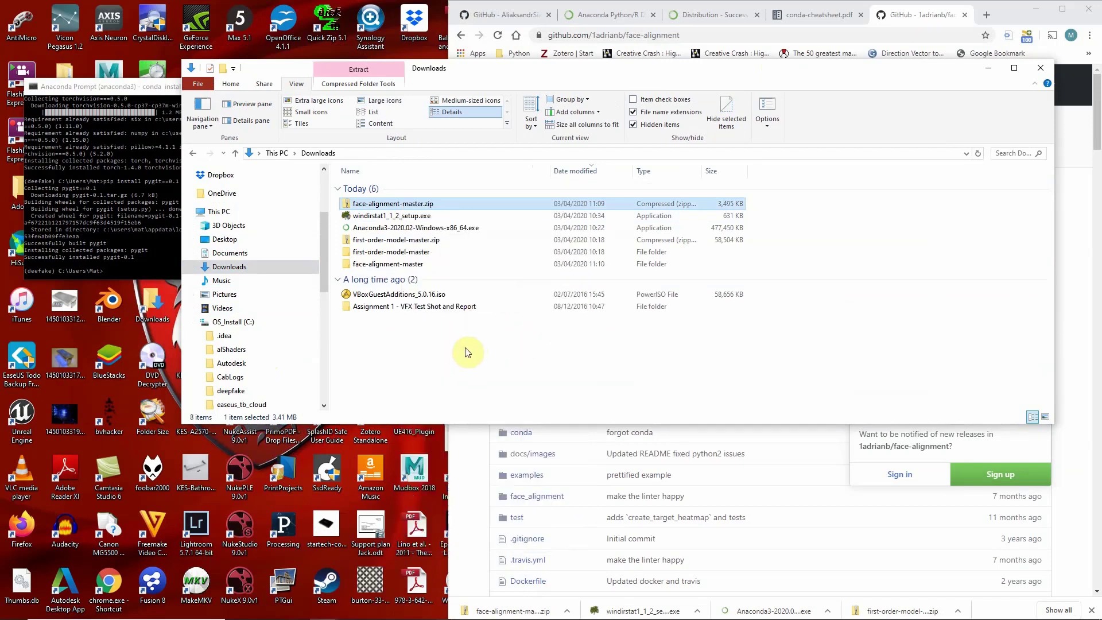
- Open the extracted face-alignment-master folder, check the contents of its inner face-alignment-master folder, and copy that inner folder
double_click(388, 264)
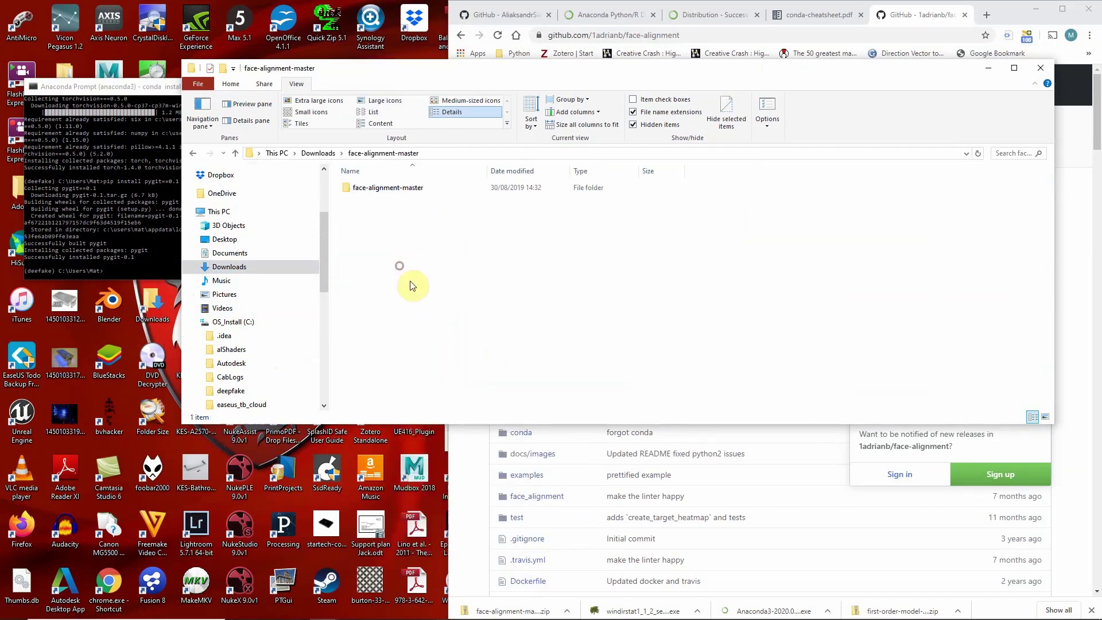
double_click(391, 193)
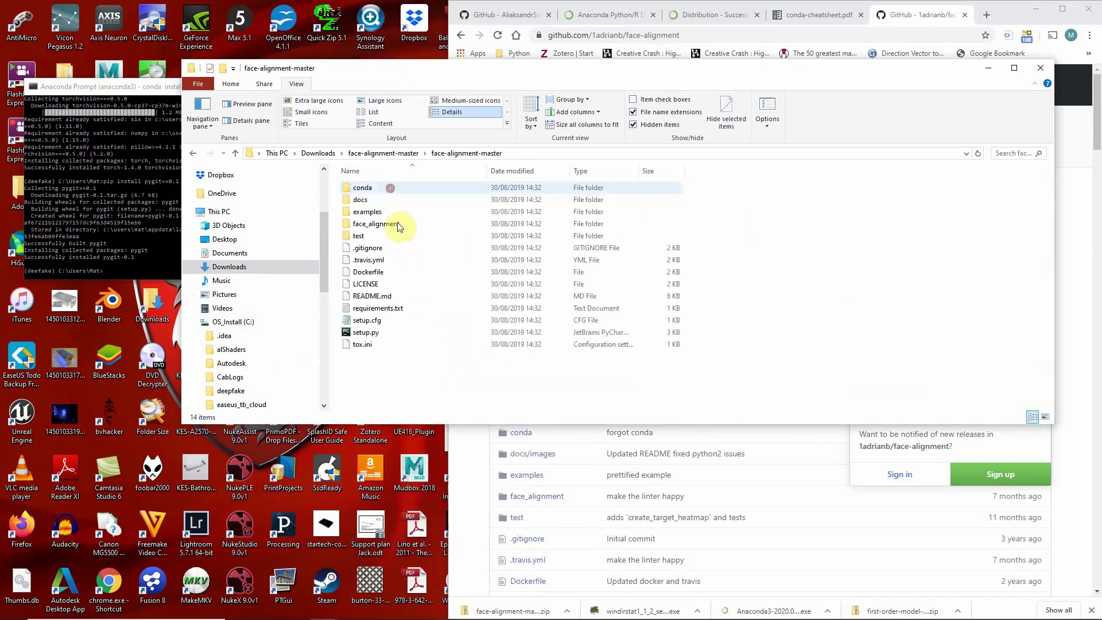
left_click(195, 152)
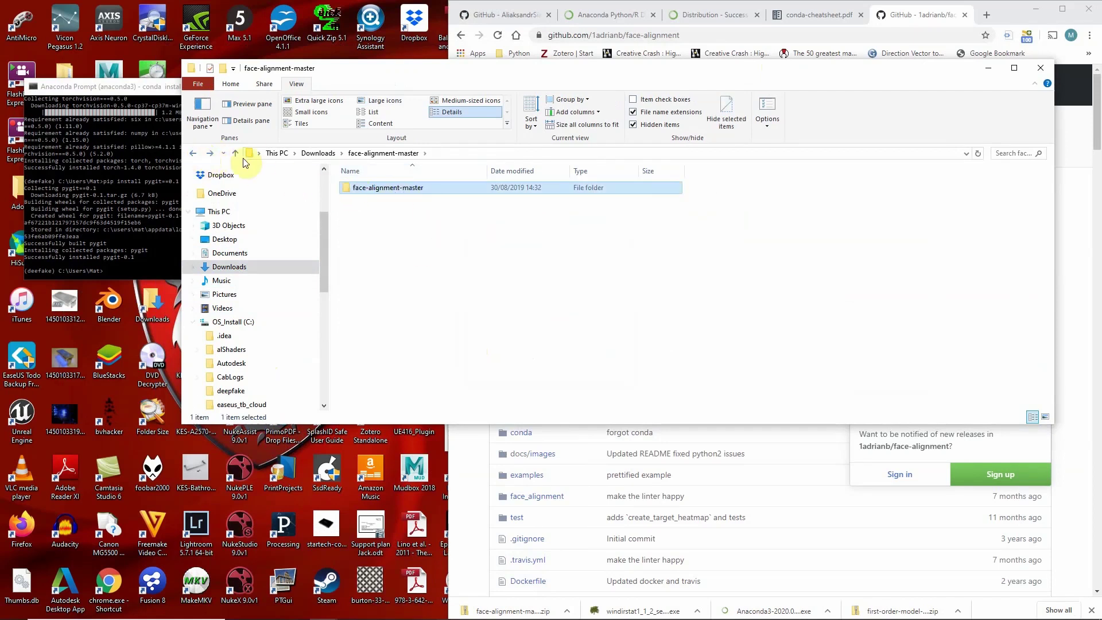
double_click(381, 188)
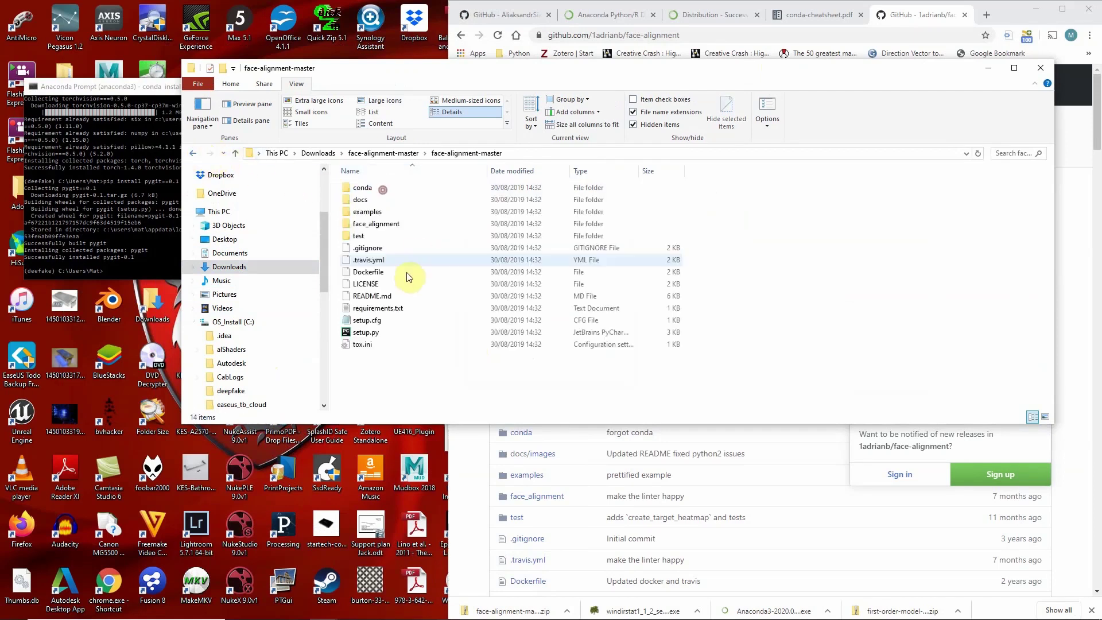
left_click(195, 153)
right_click(400, 190)
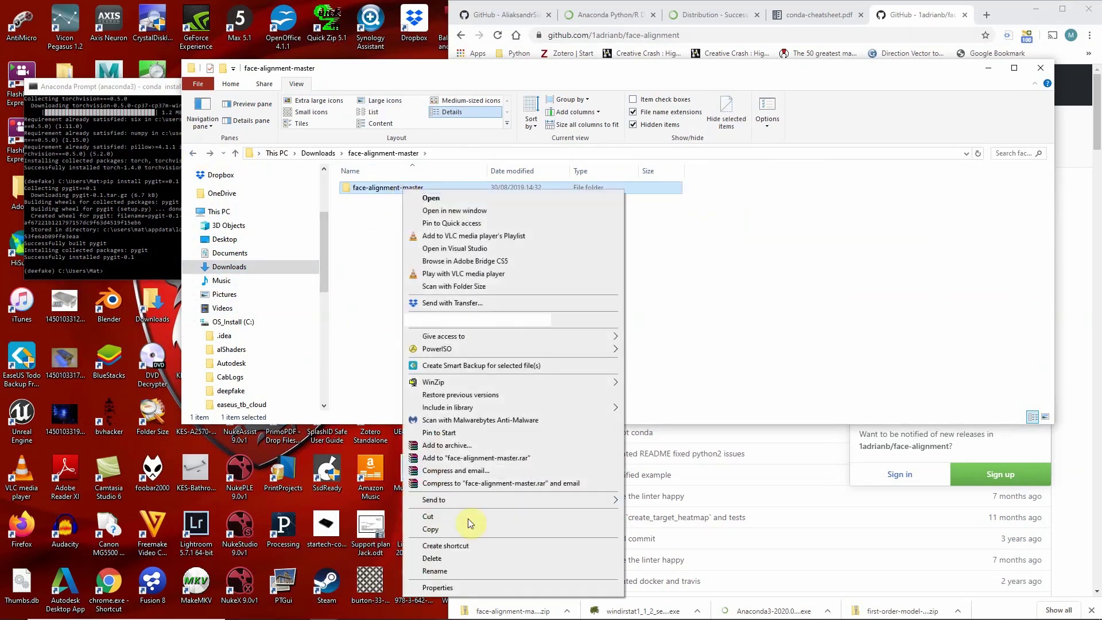
left_click(456, 528)
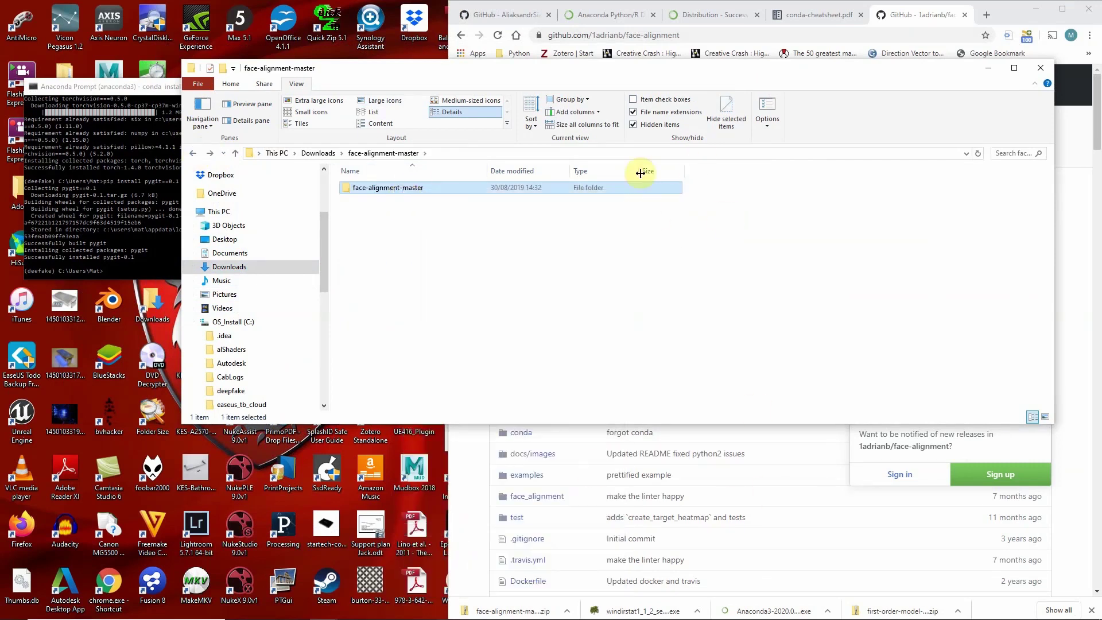
- Paste the copied face-alignment-master folder into C:\deepfake
left_click_drag(691, 73, 715, 151)
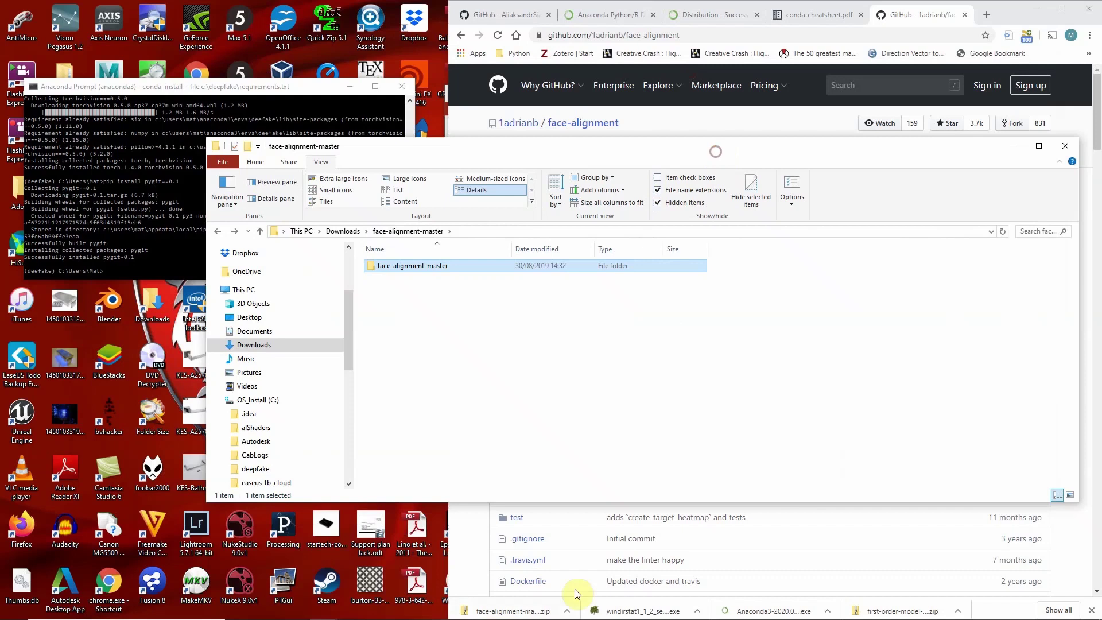
left_click(323, 608)
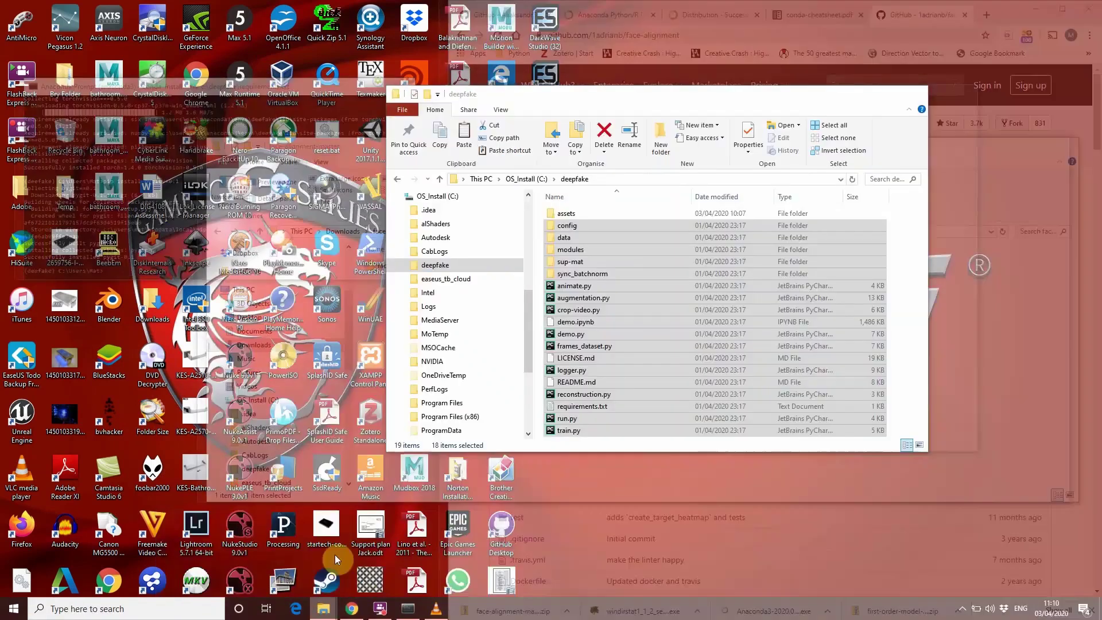
left_click(335, 554)
left_click(629, 378)
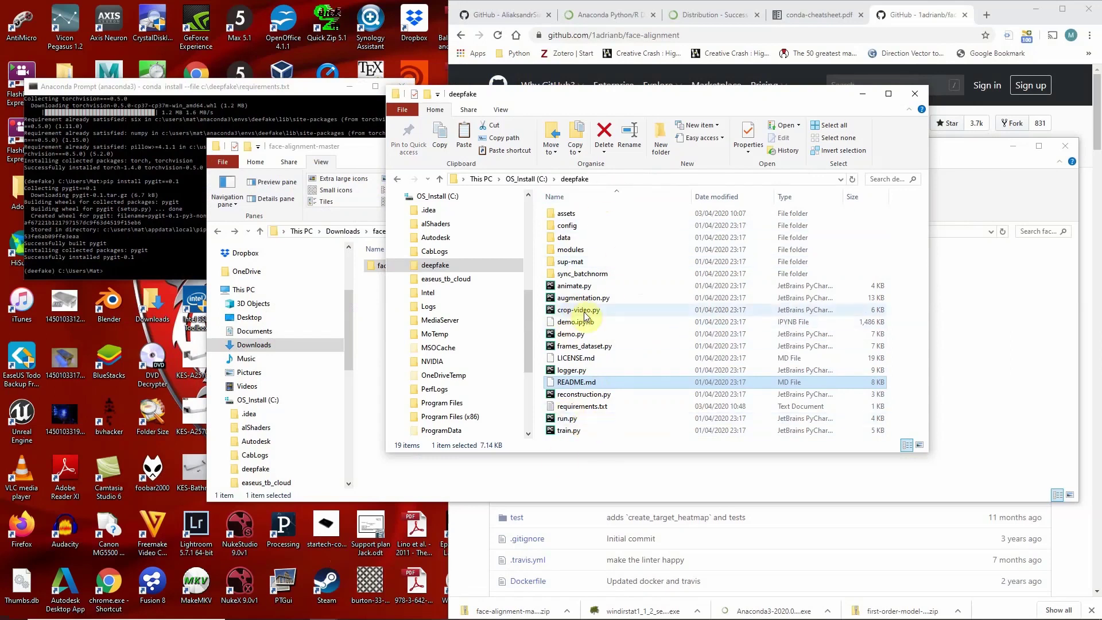
left_click_drag(540, 110, 650, 119)
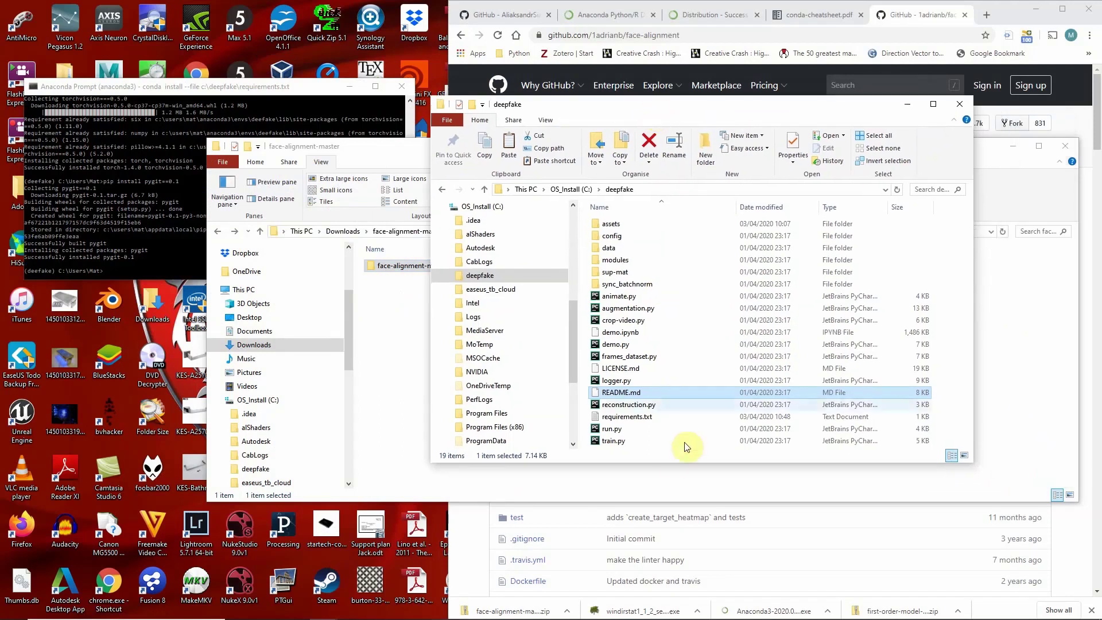
right_click(697, 347)
left_click(735, 427)
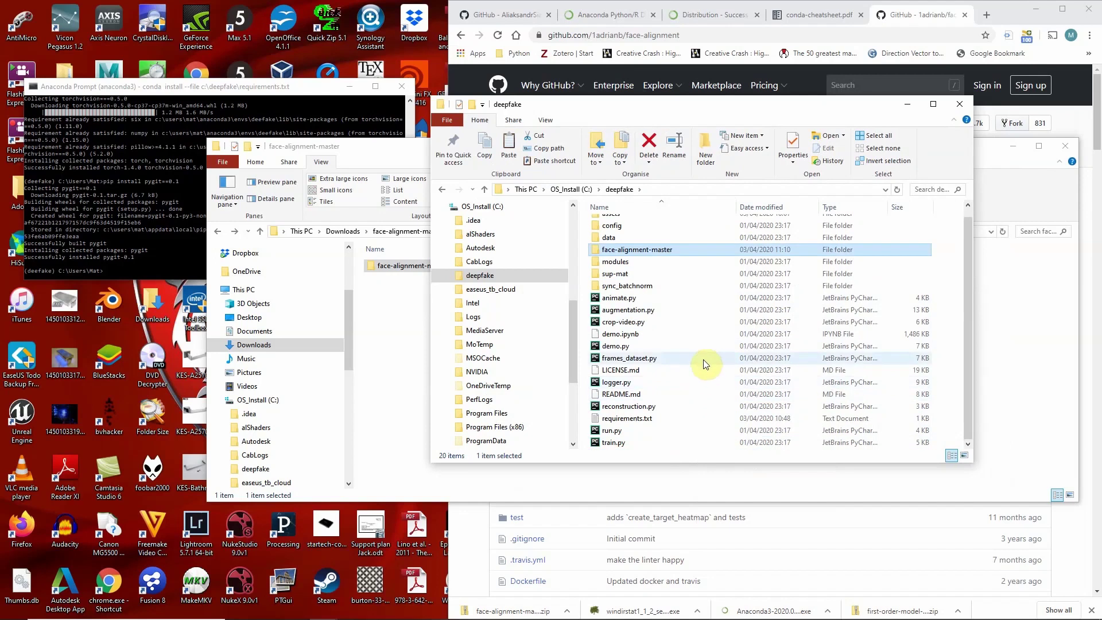
- Rename the pasted face-alignment-master folder in C:\deepfake to face-alignment
left_click(653, 256)
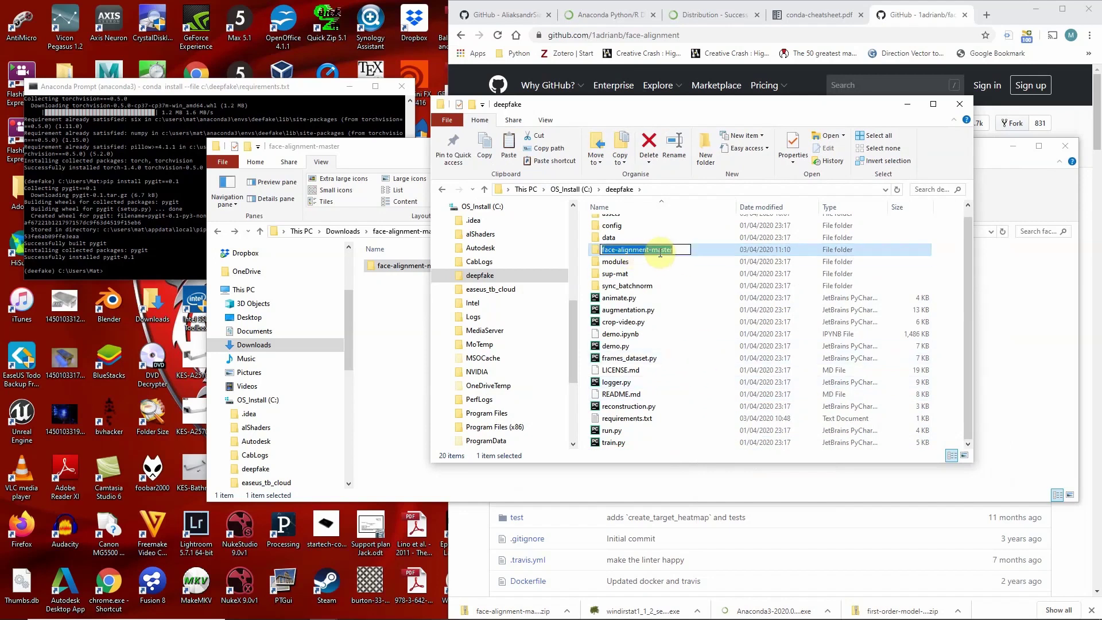
left_click(679, 250)
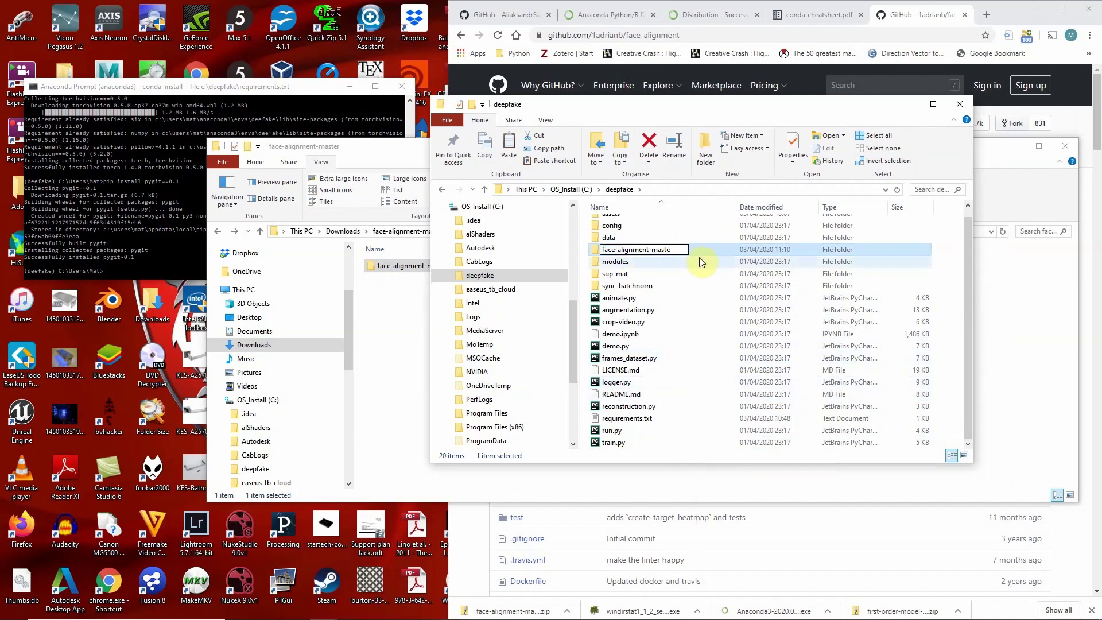
key("BackSpace")
key("BackSpace")
key("BackSpace")
key("BackSpace")
key("Return")
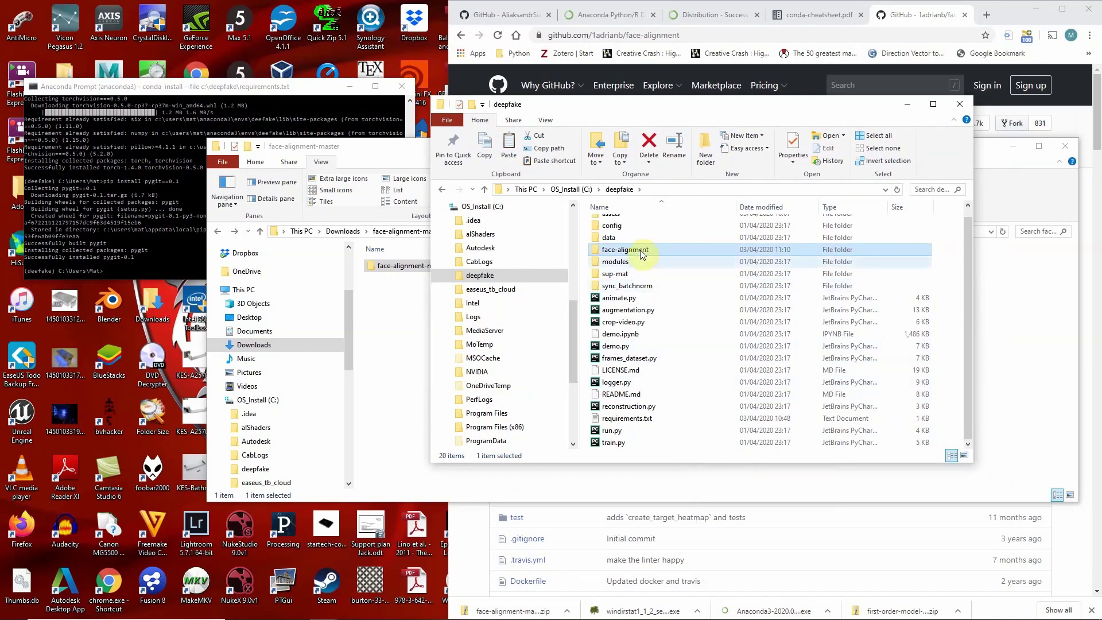
- Remove the opencv-python line from requirements.txt in the face-alignment folder, then save and close the file
double_click(624, 250)
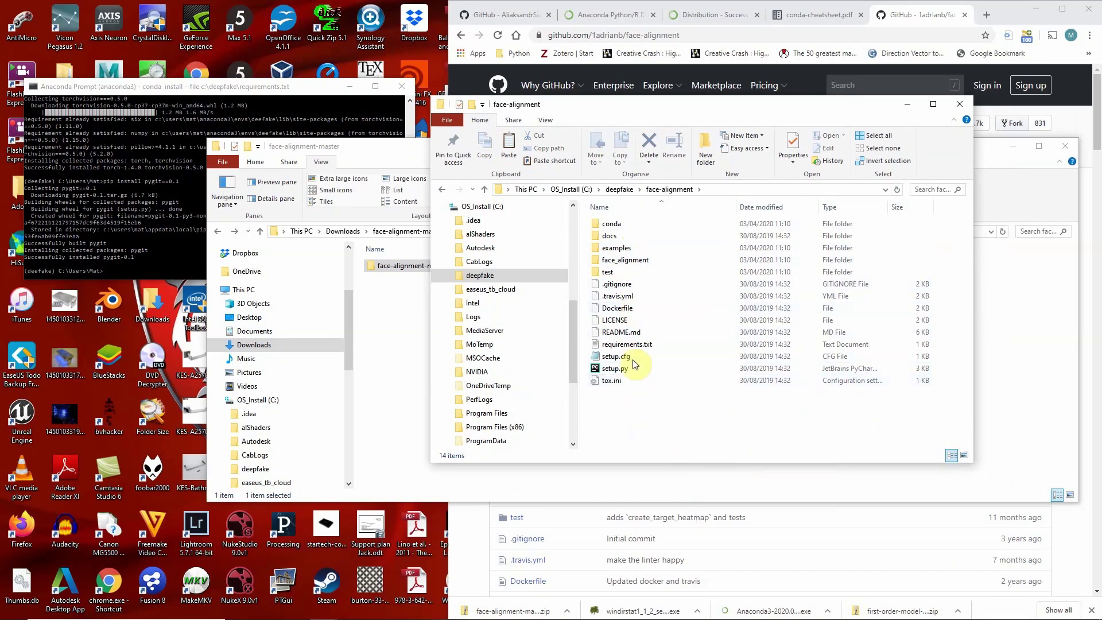
double_click(629, 345)
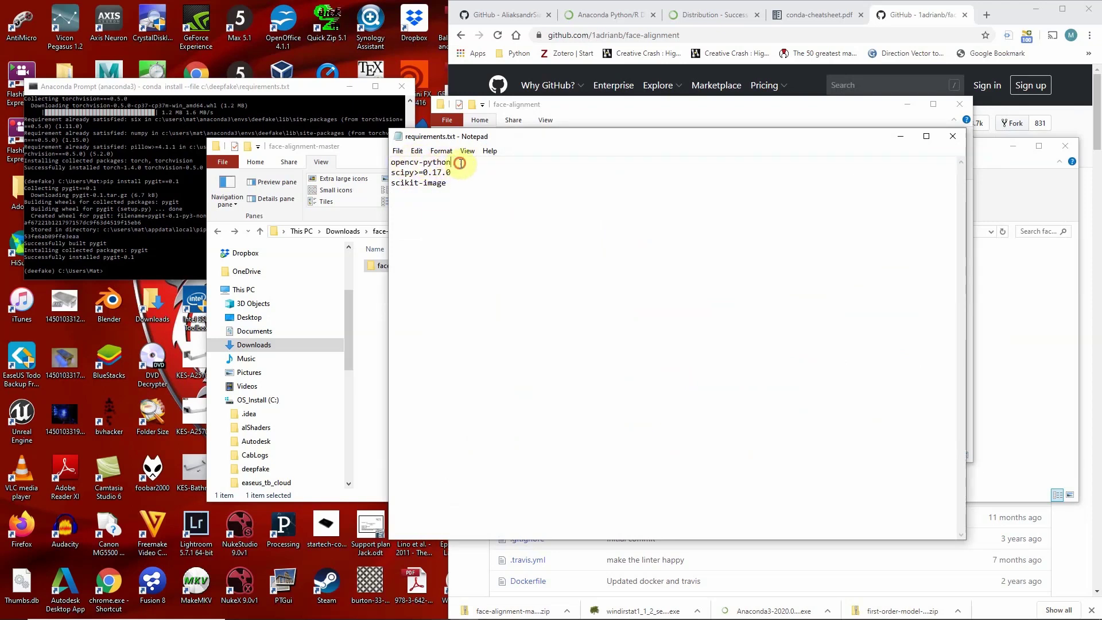
left_click_drag(453, 164, 383, 164)
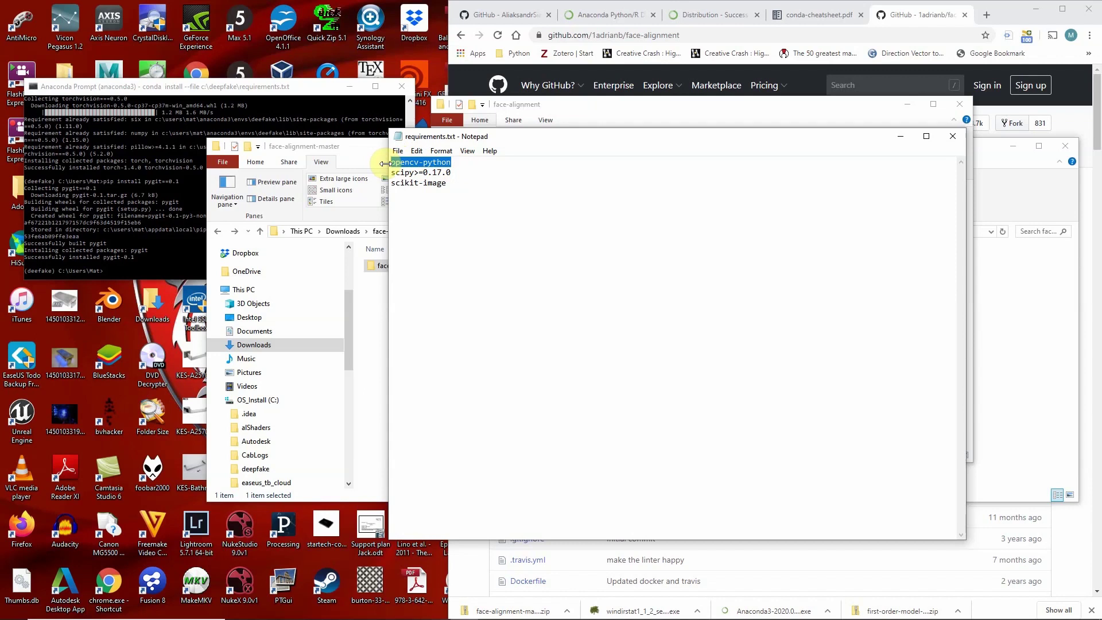
key("Delete")
key("Delete")
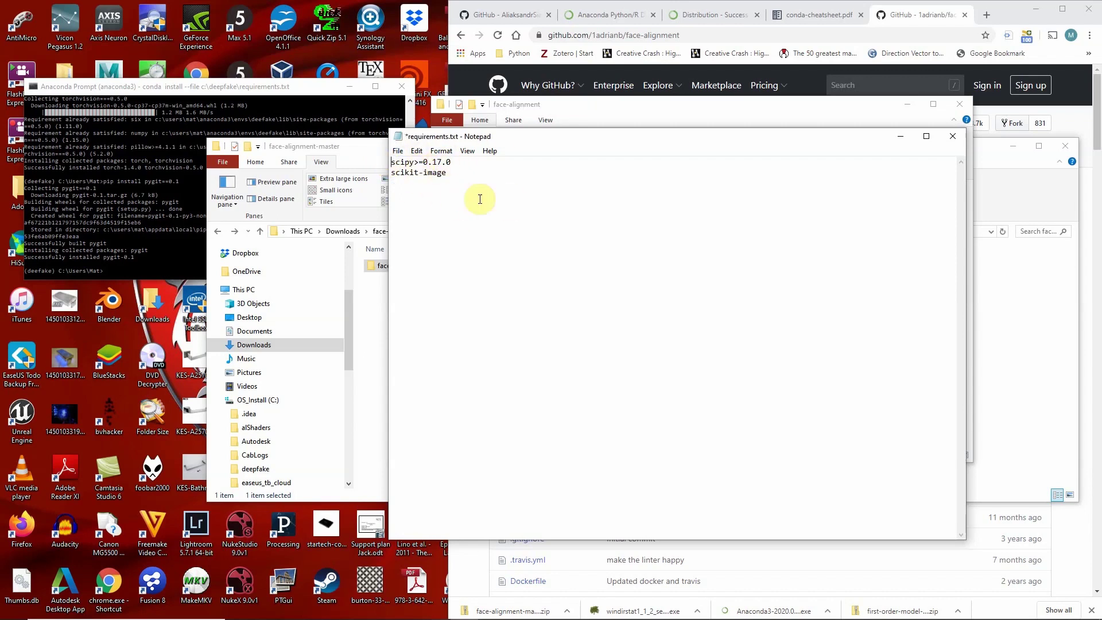
left_click(398, 151)
left_click(439, 202)
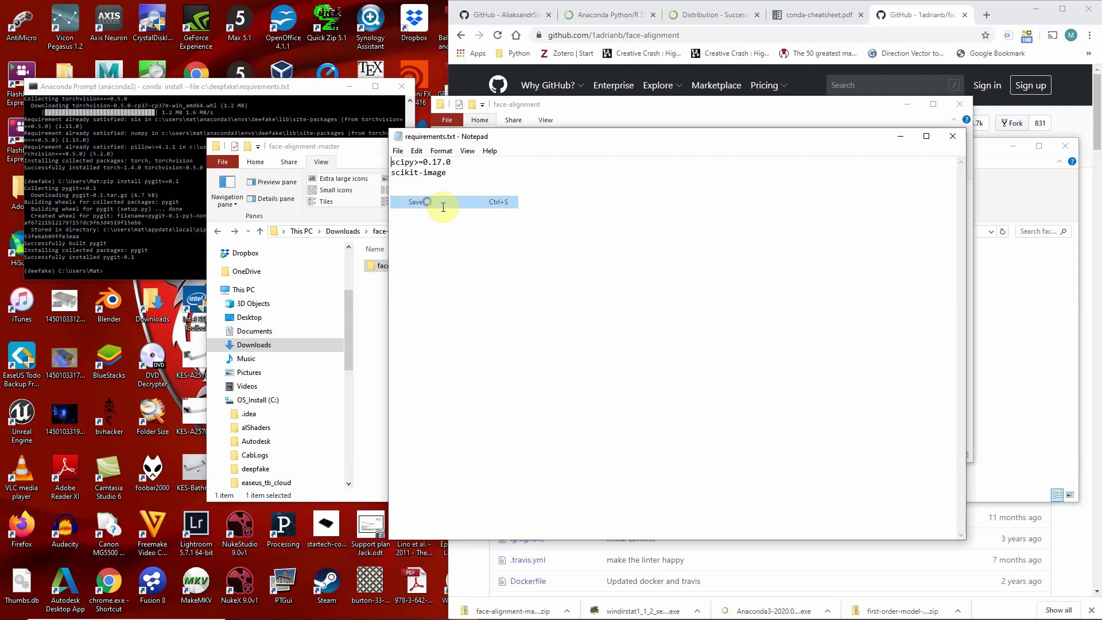
left_click(952, 137)
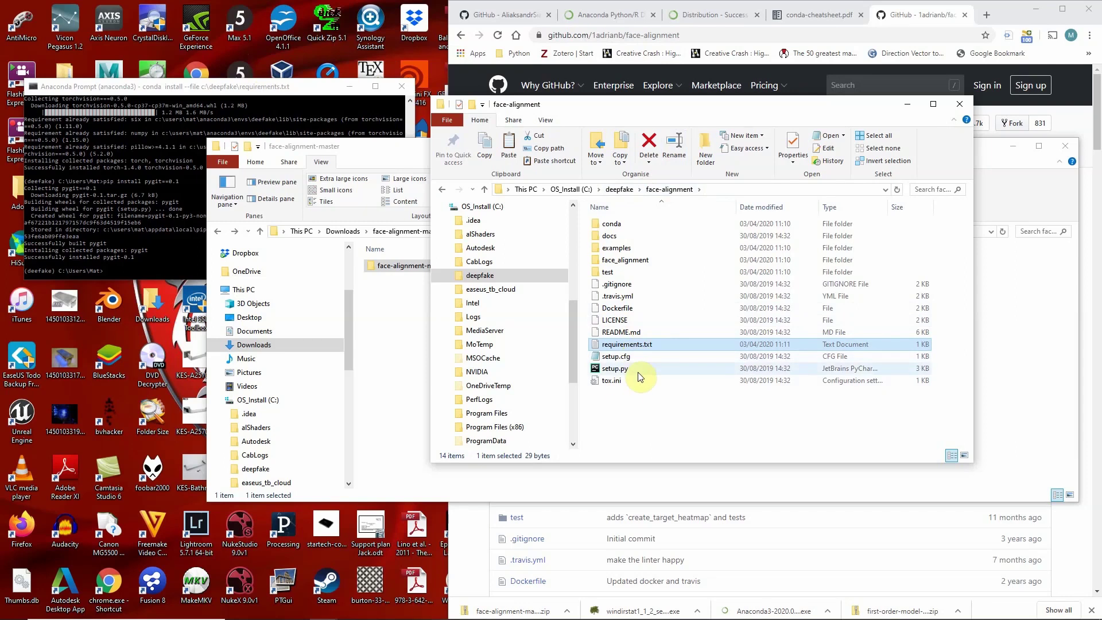
- Switch to the Anaconda Prompt and move up one directory to C:\Users with cd .
left_click(295, 86)
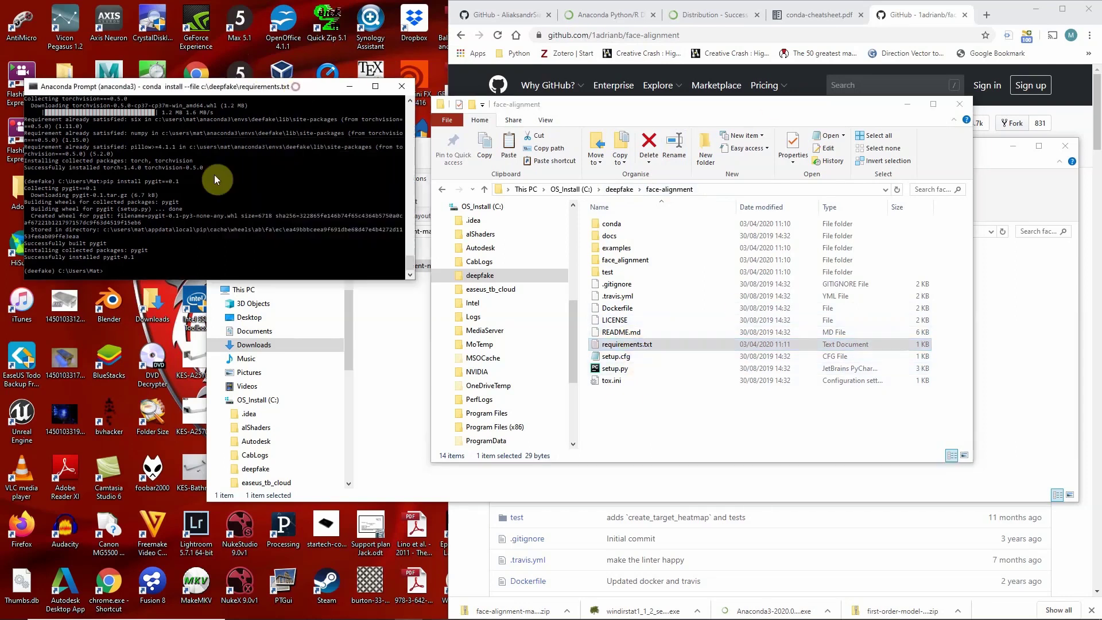
left_click(173, 274)
type("cd ..")
key("Return")
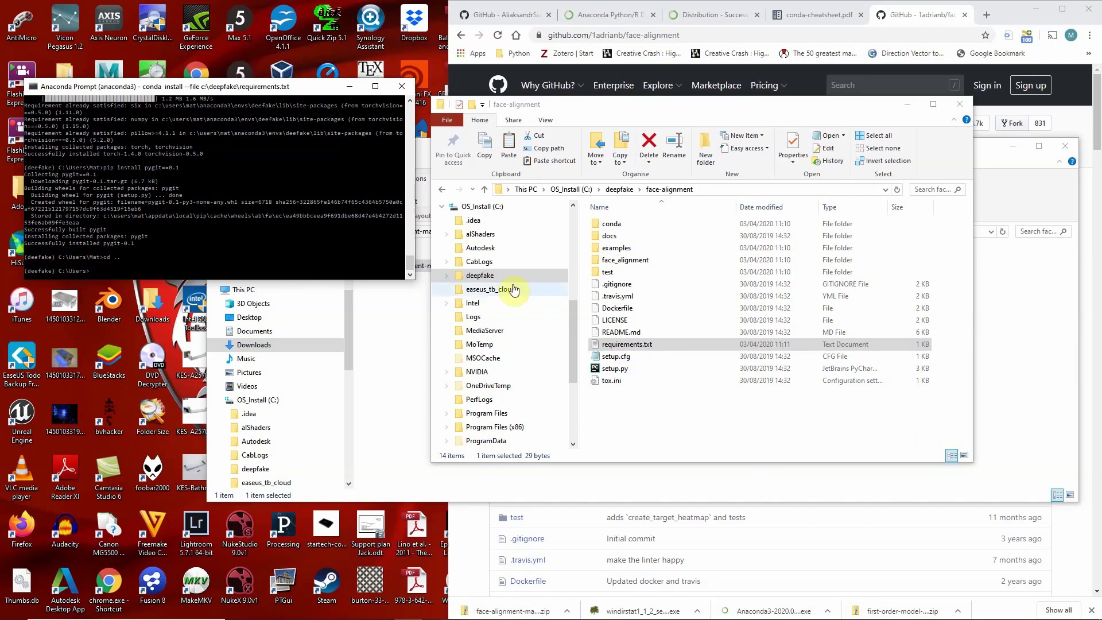
- Browse in File Explorer from the C: drive through Users to the user's home folder to view the directory hierarchy
scroll(503, 287, "up", 2)
left_click(482, 262)
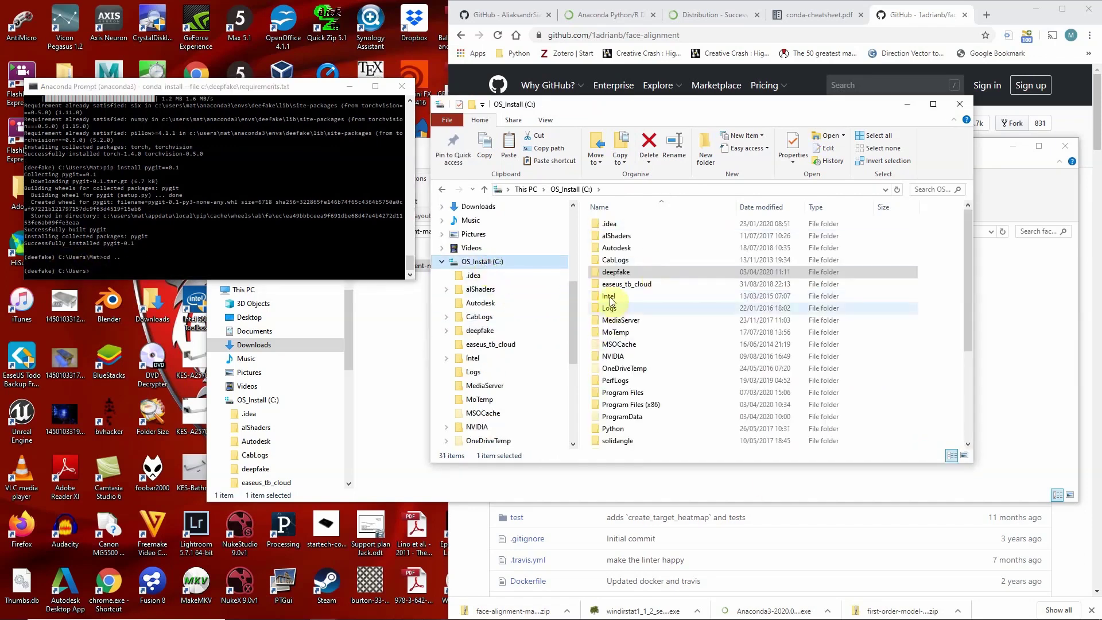
scroll(618, 418, "down", 4)
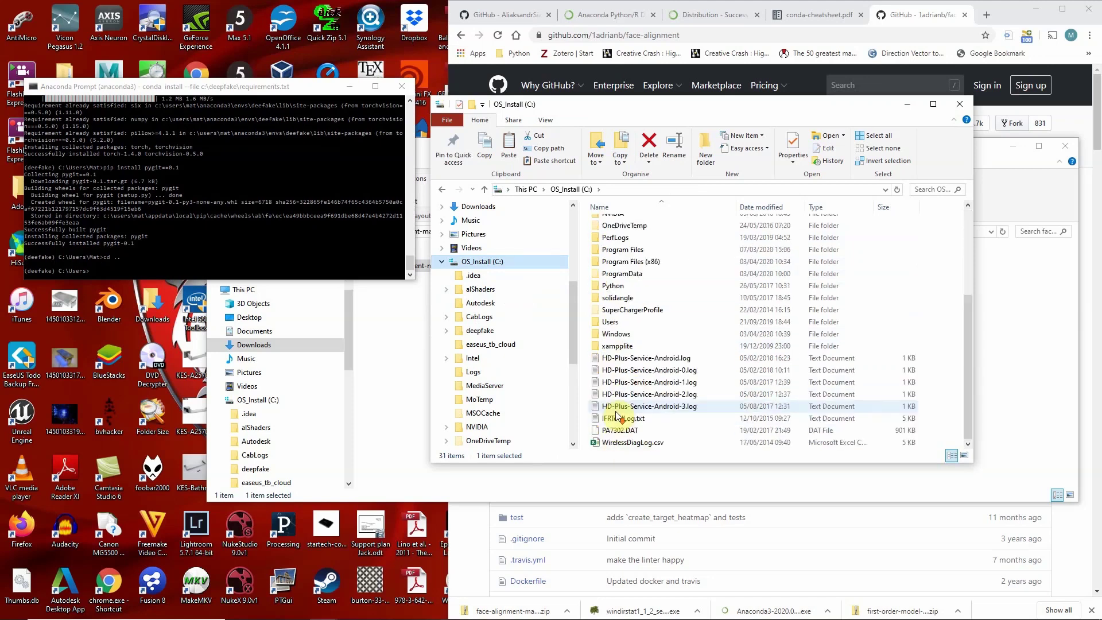
double_click(611, 321)
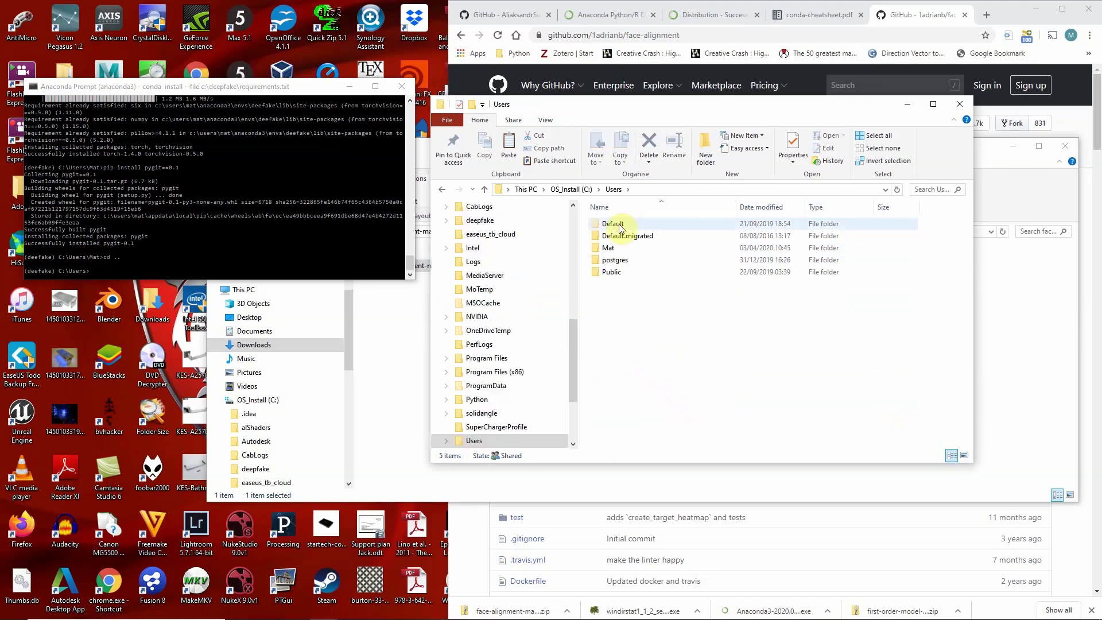
double_click(608, 248)
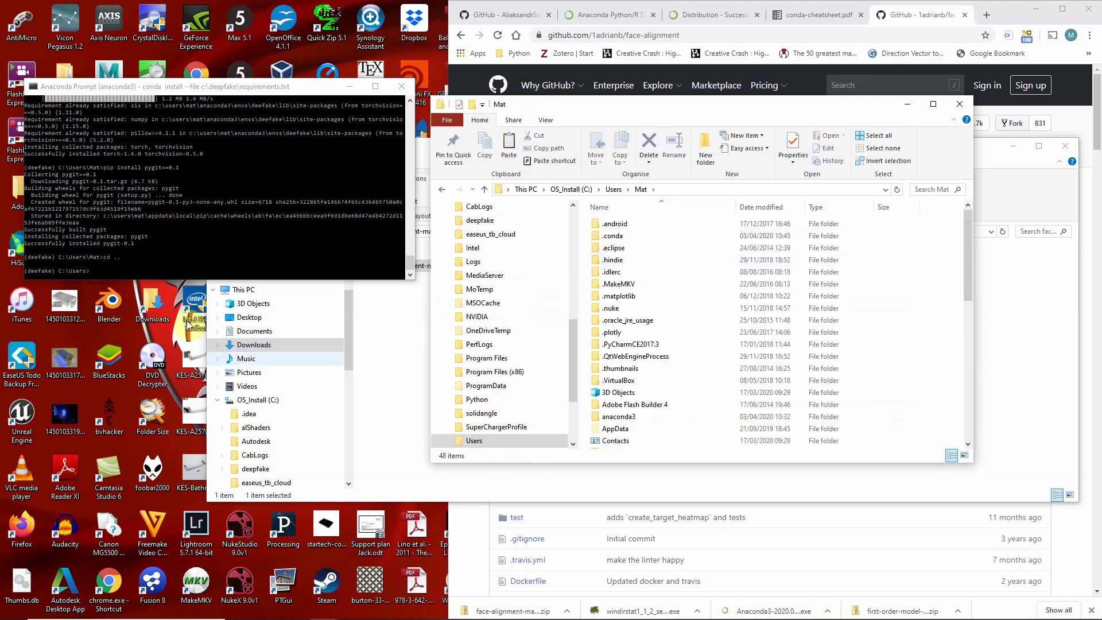
- Move up to the C: root in the Anaconda Prompt with cd .. and switch to the D: drive with d:
left_click(168, 265)
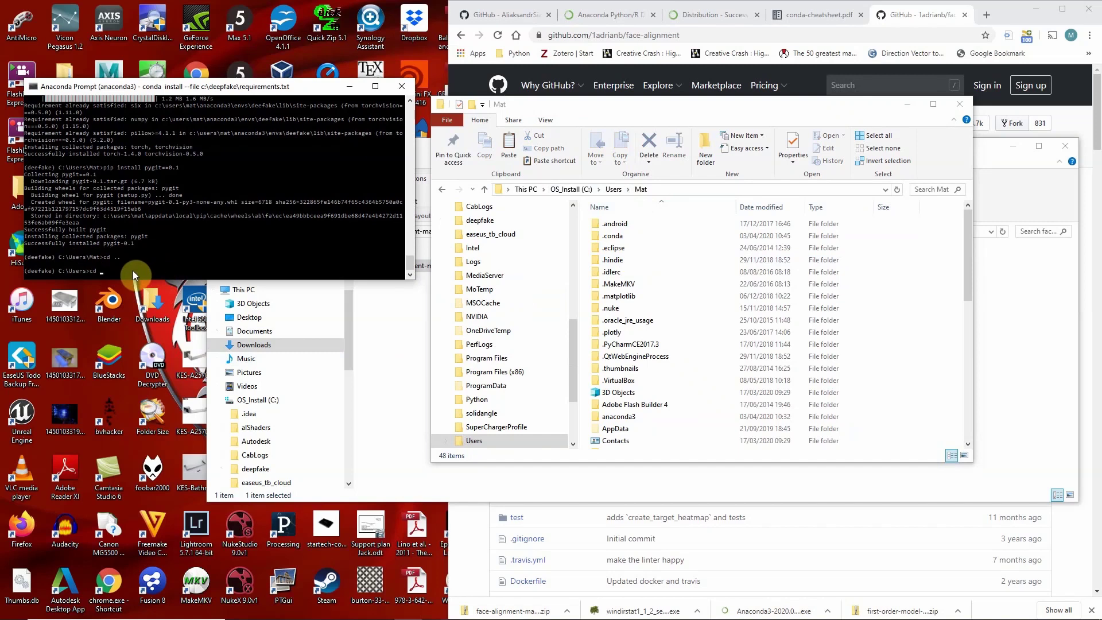
key("Return")
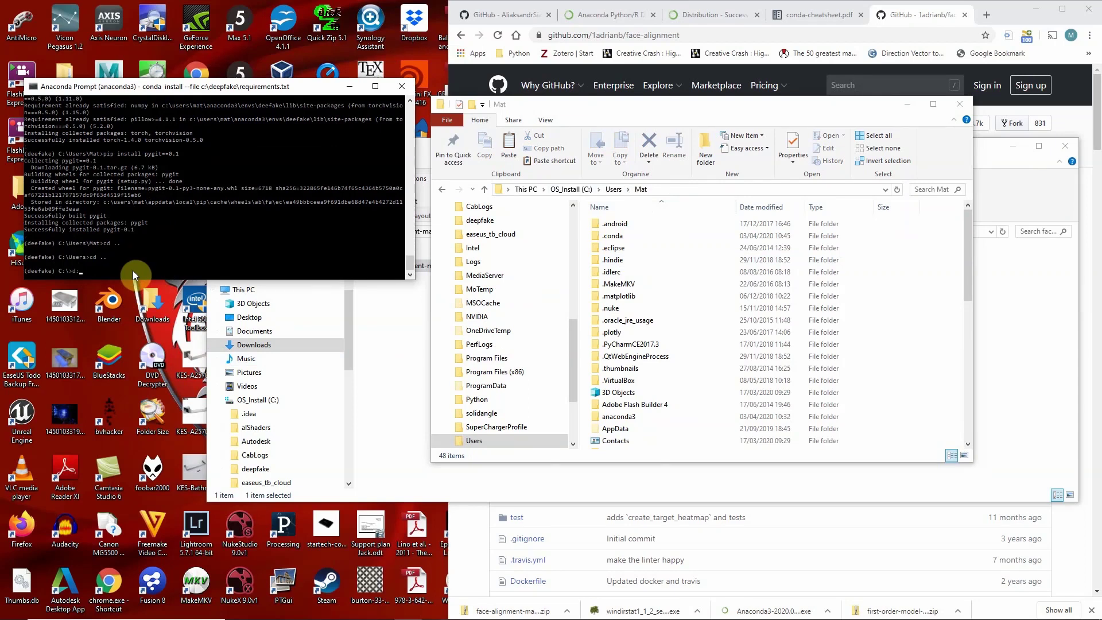
type("d:")
key("Return")
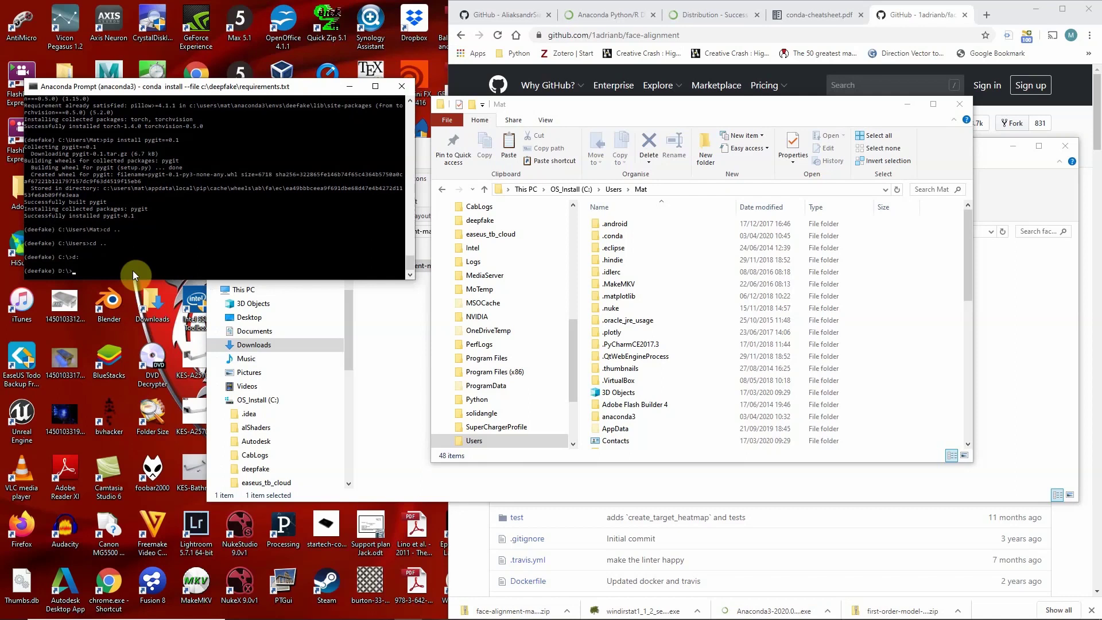
- Switch the Anaconda Prompt back to the C: drive with c:
type("D:")
key("Return")
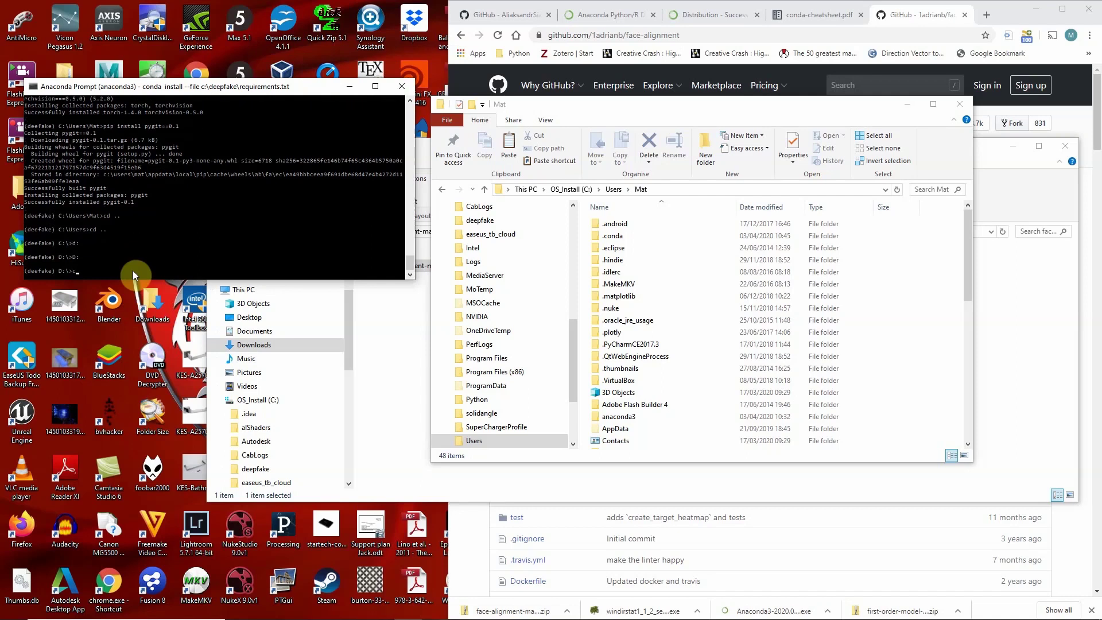
type("c:")
key("Return")
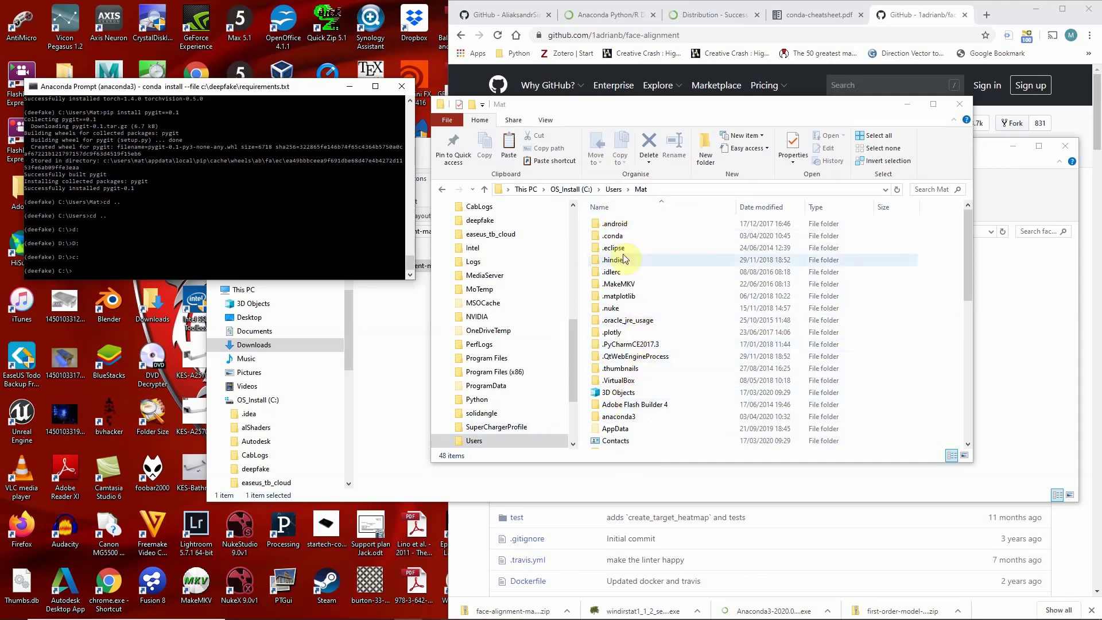
- Browse File Explorer to C:\deepfake\face-alignment and copy the folder's path
left_click(568, 190)
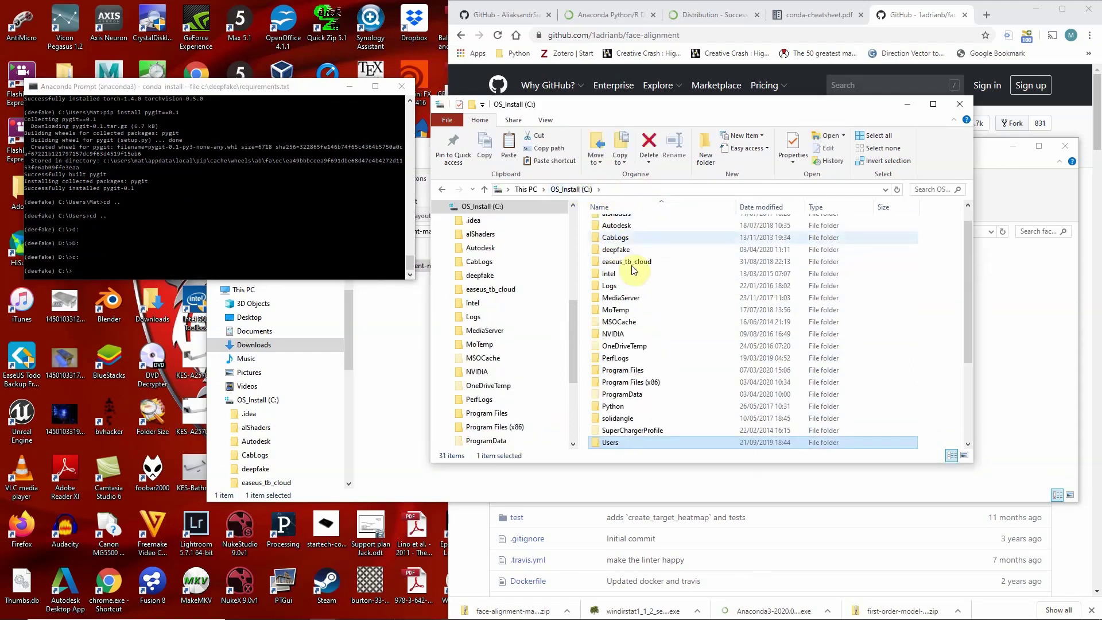
double_click(619, 249)
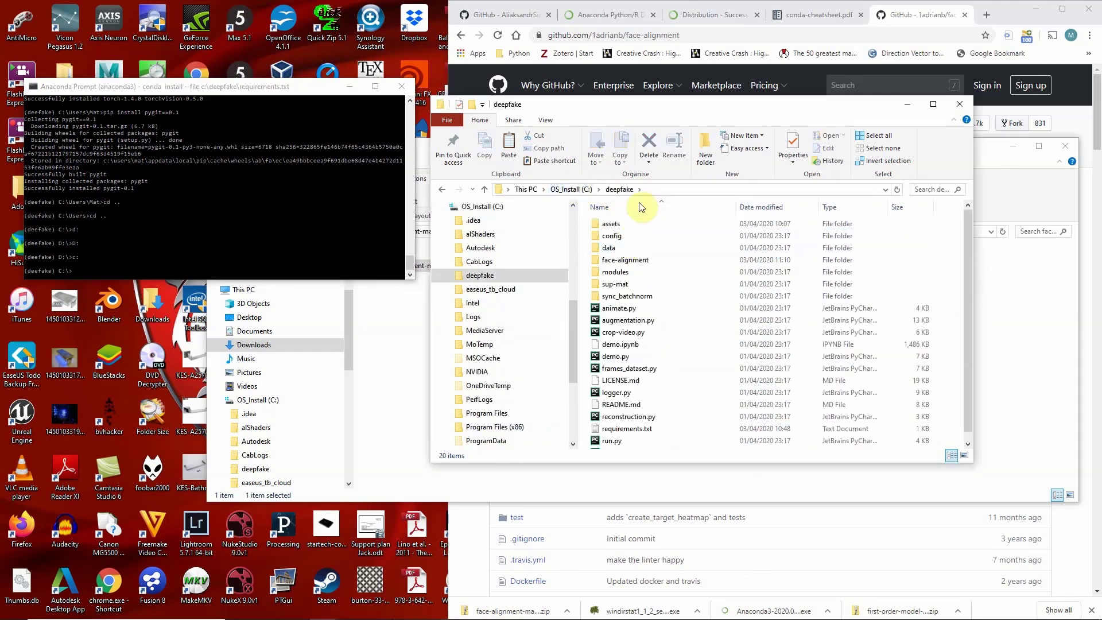
double_click(620, 261)
left_click(721, 194)
key("ctrl+c")
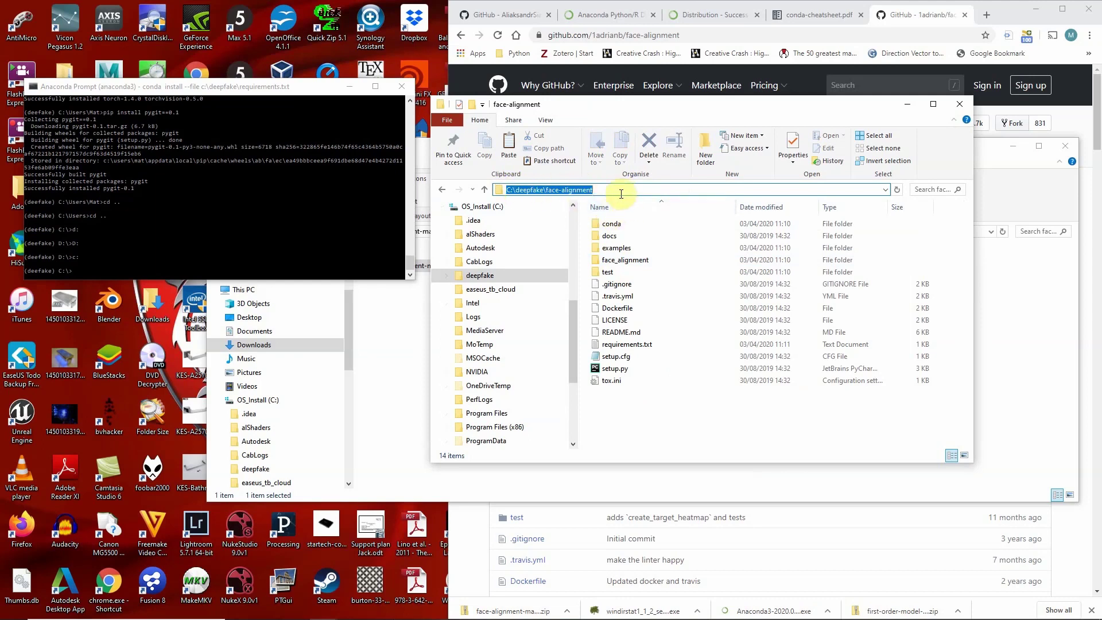
- Change the Anaconda Prompt directory to C:\deepfake\face-alignment using cd and the copied path
left_click(114, 273)
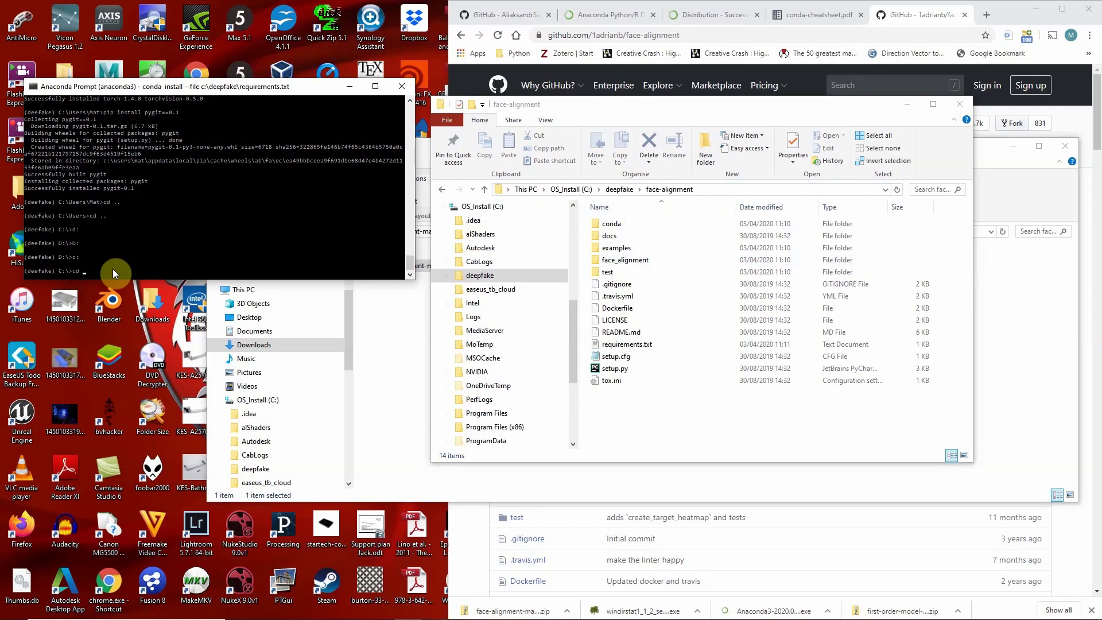
type("cd")
key("ctrl+v")
key("Return")
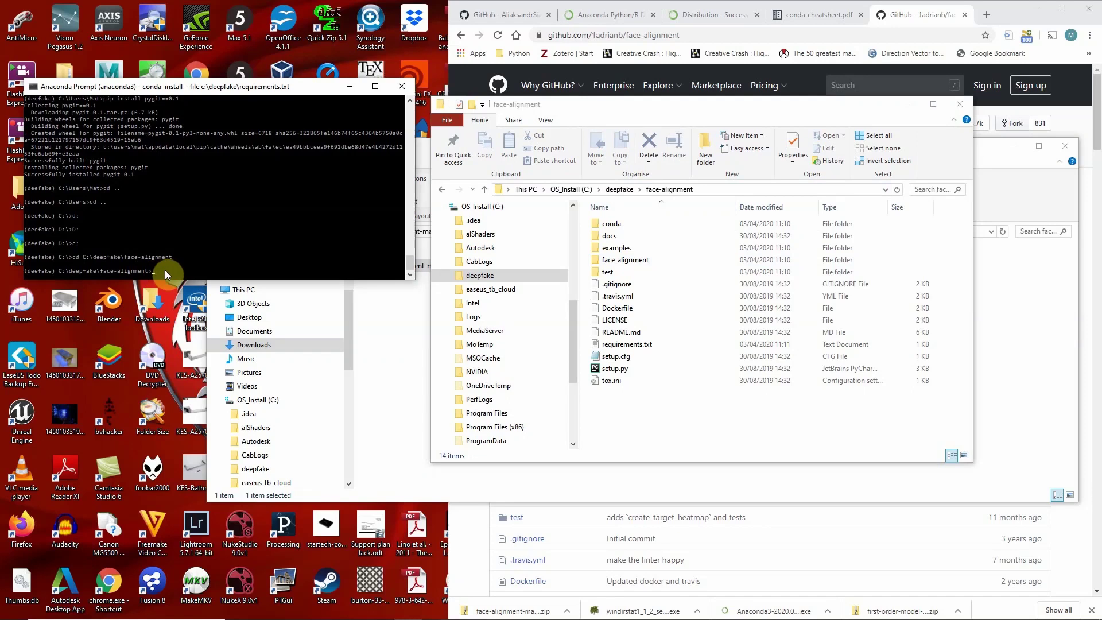
- Recall the earlier conda install --file command, strip the c:\deepfake\ prefix from requirements.txt, run it and accept the package plan
type("c:")
key("Up")
key("Up")
key("Up")
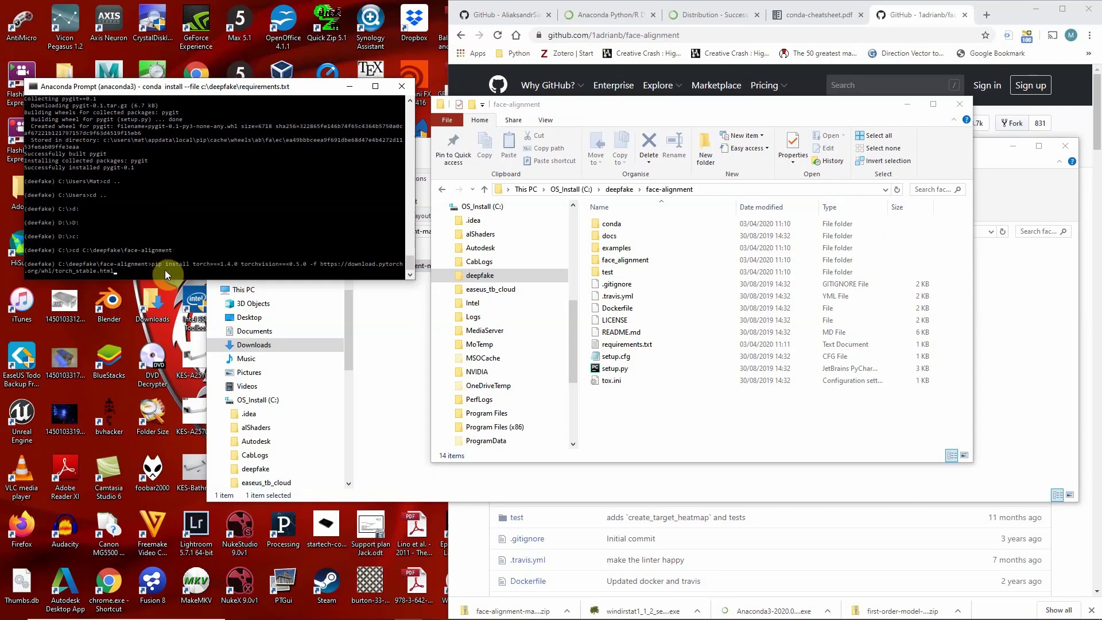
key("Up")
key("Up")
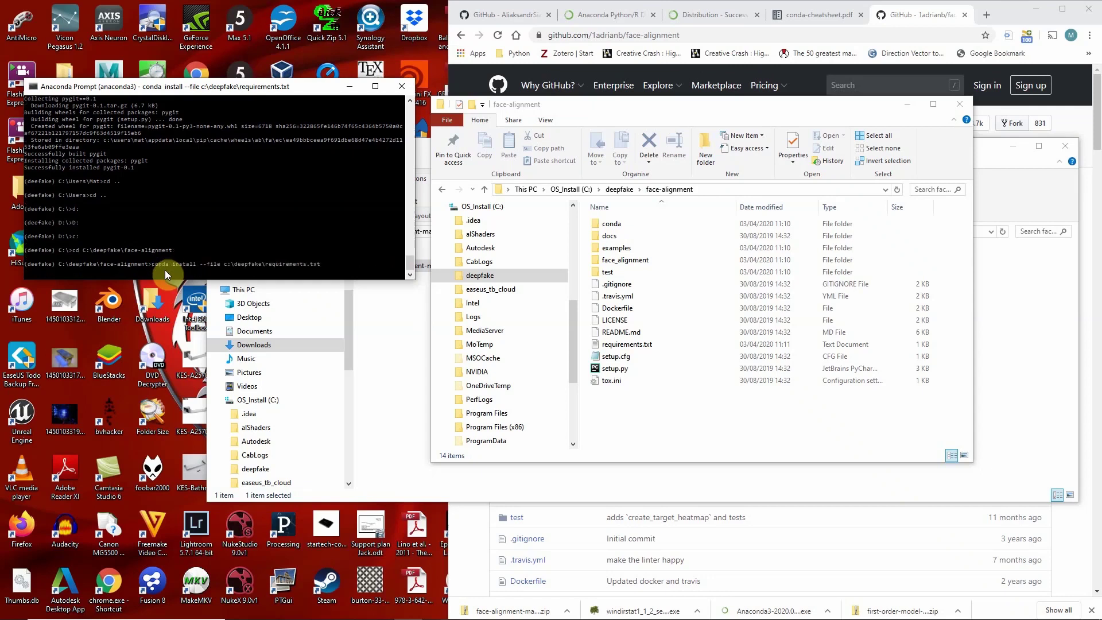
key("Right")
key("Right")
key("Right")
key("BackSpace")
key("BackSpace")
key("BackSpace")
key("BackSpace")
key("BackSpace")
key("BackSpace")
key("BackSpace")
key("BackSpace")
key("BackSpace")
key("BackSpace")
key("BackSpace")
key("BackSpace")
key("Return")
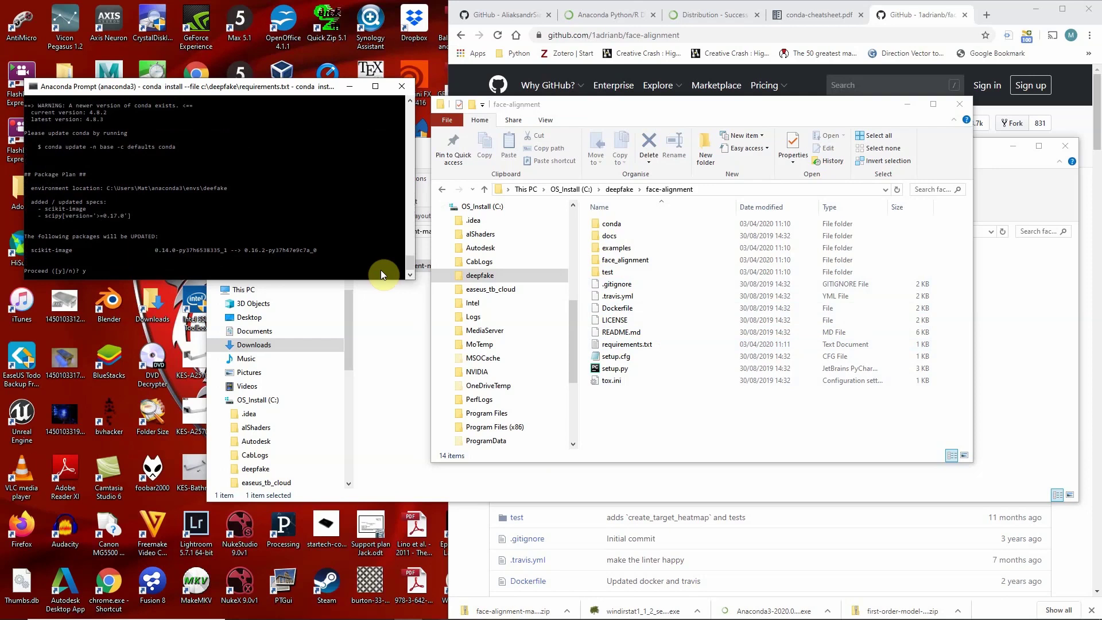
key("Return")
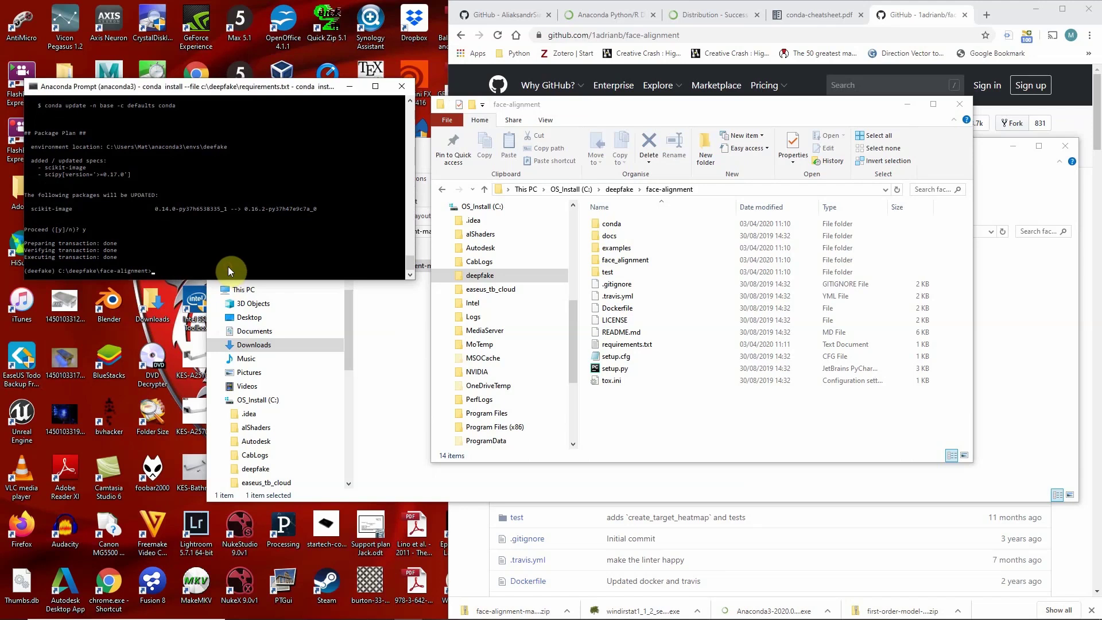
- Install OpenCV in the deepfake environment with pip install opencv-python
type("pip install opencv-python")
key("Return")
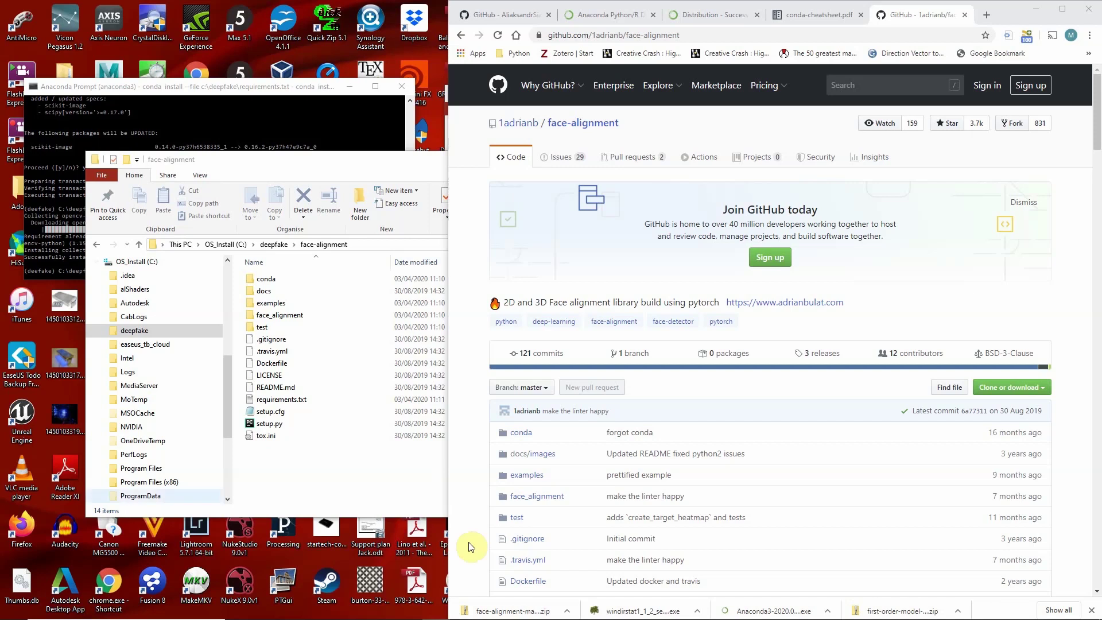
- Look through the face-alignment repository's README on GitHub, including its 2D and 3D facial landmark sections
scroll(804, 409, "down", 10)
scroll(800, 406, "down", 2)
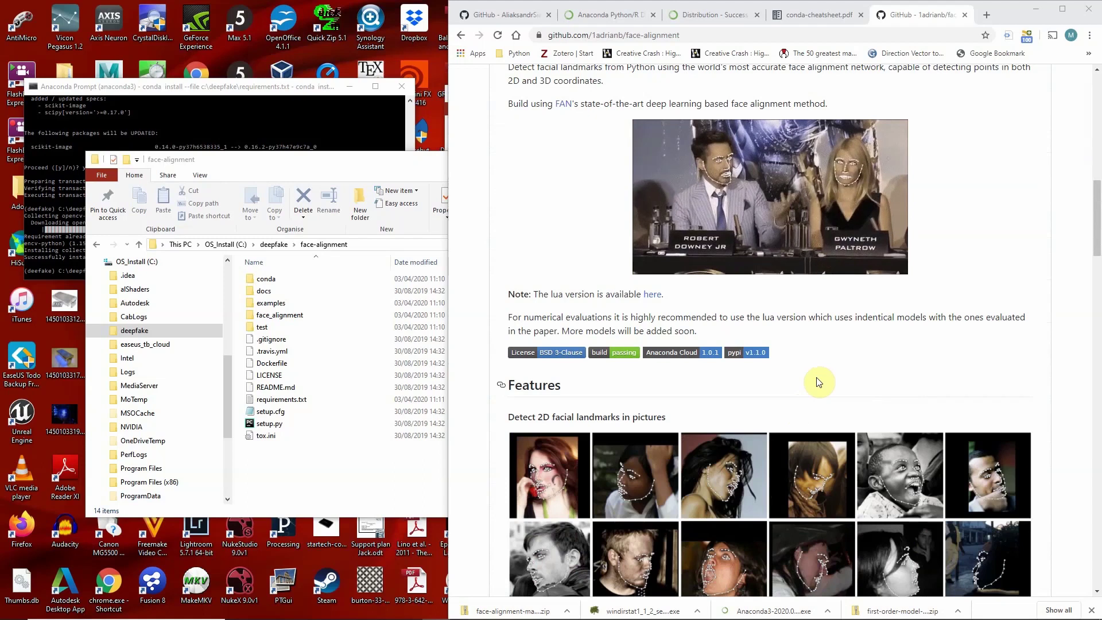
scroll(818, 382, "down", 1)
scroll(816, 378, "down", 6)
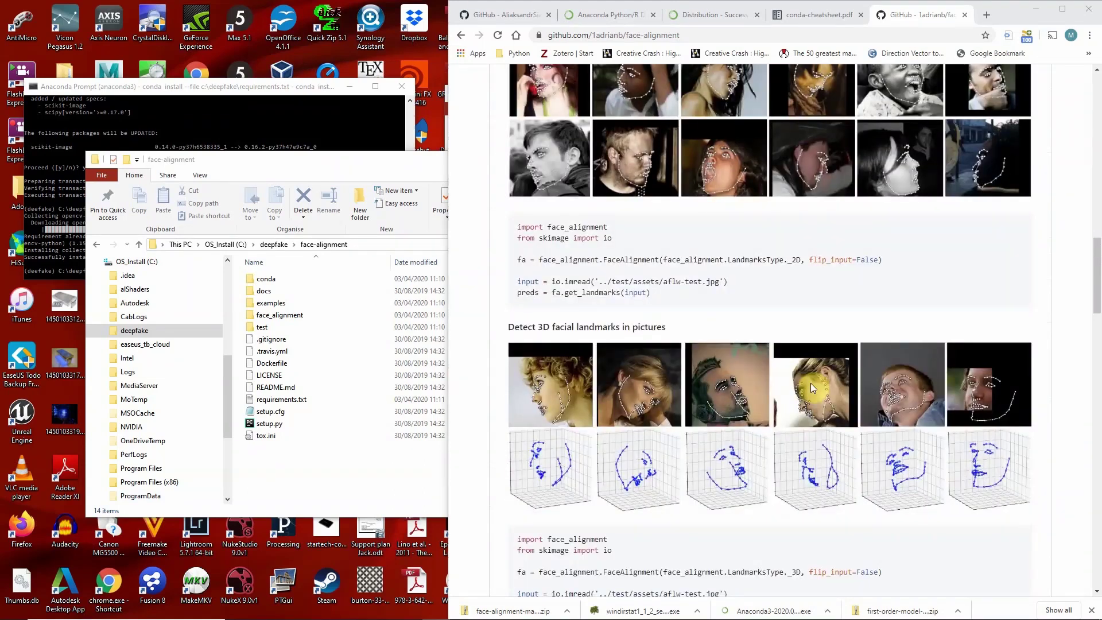
scroll(811, 384, "up", 19)
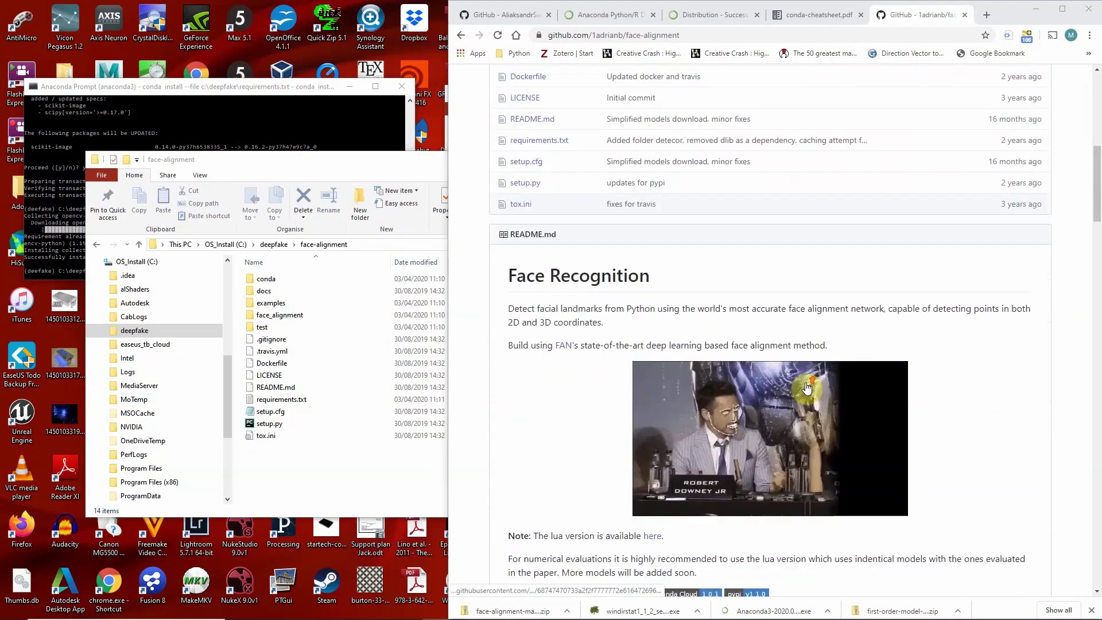
scroll(807, 389, "up", 3)
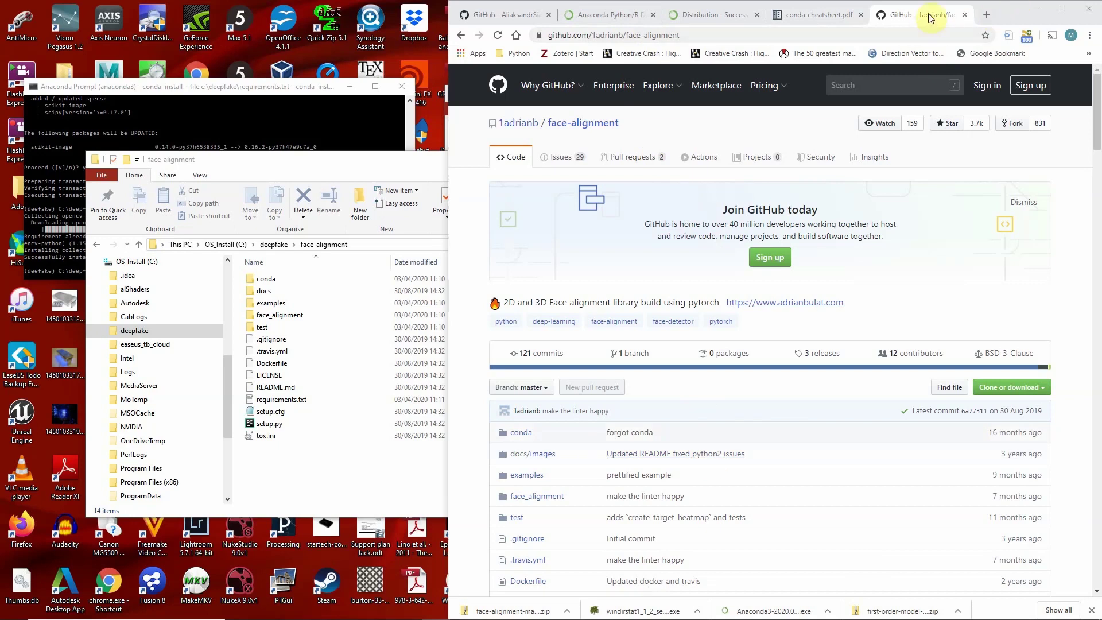
- Switch to the first-order-model repository page and find the face-alignment installation commands in its README
left_click(504, 21)
scroll(743, 172, "up", 20)
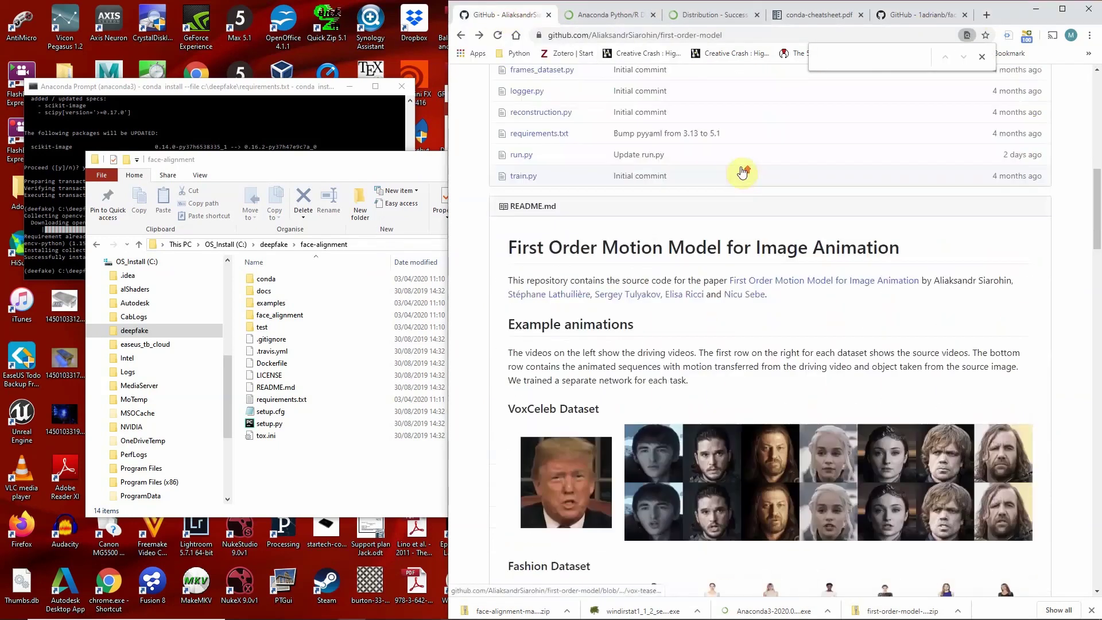
scroll(741, 177, "down", 8)
scroll(740, 176, "down", 20)
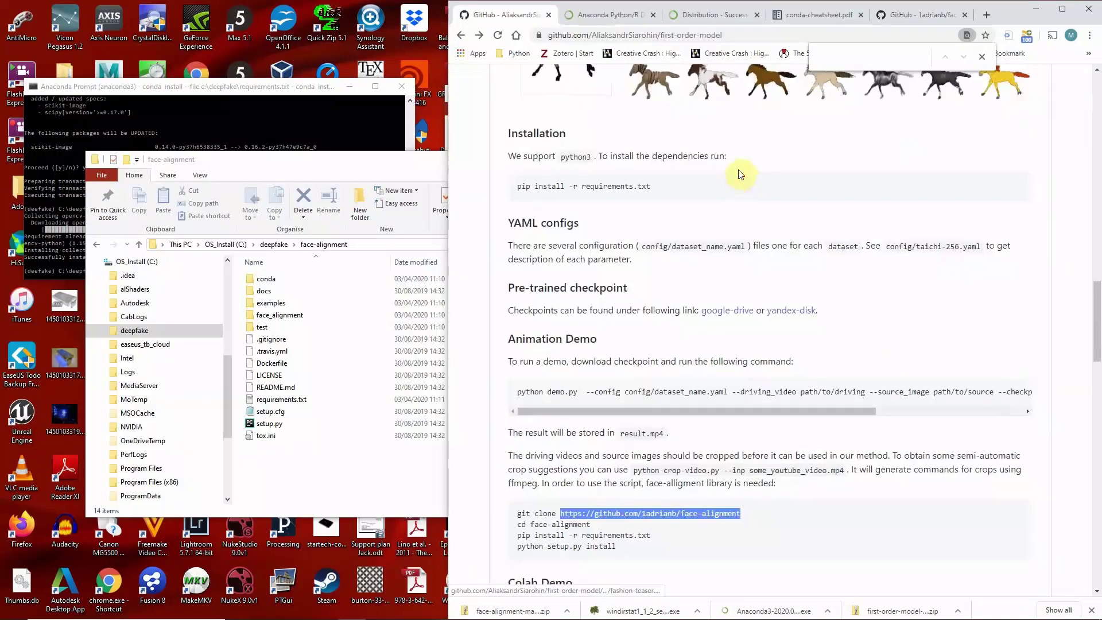
scroll(740, 177, "down", 1)
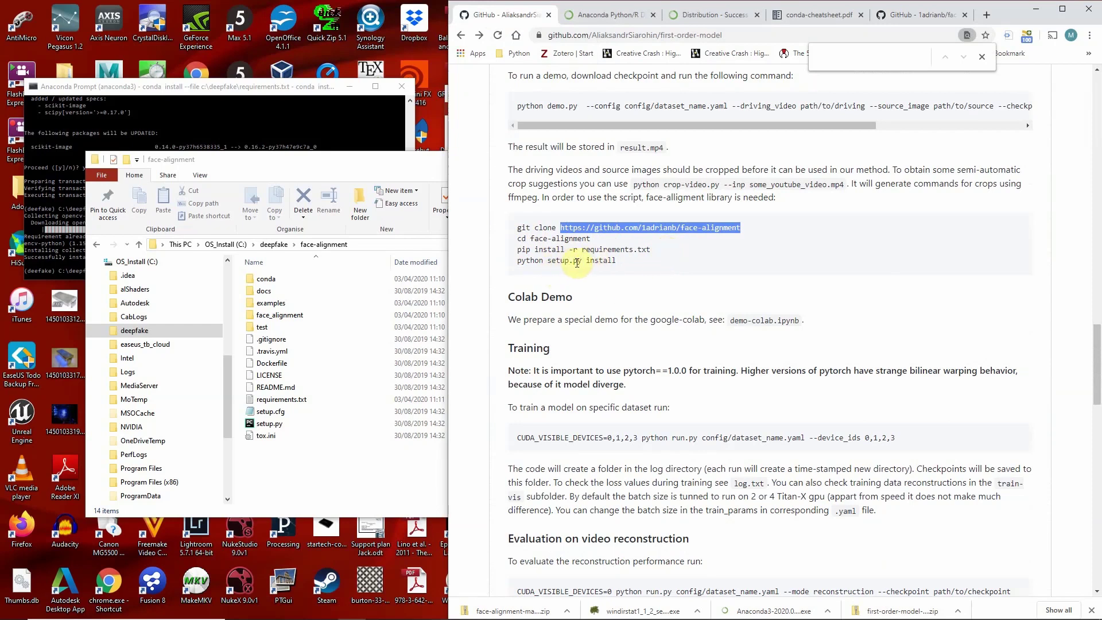
- Move the face-alignment File Explorer window away from the Anaconda Prompt and below the README's installation commands
left_click(275, 90)
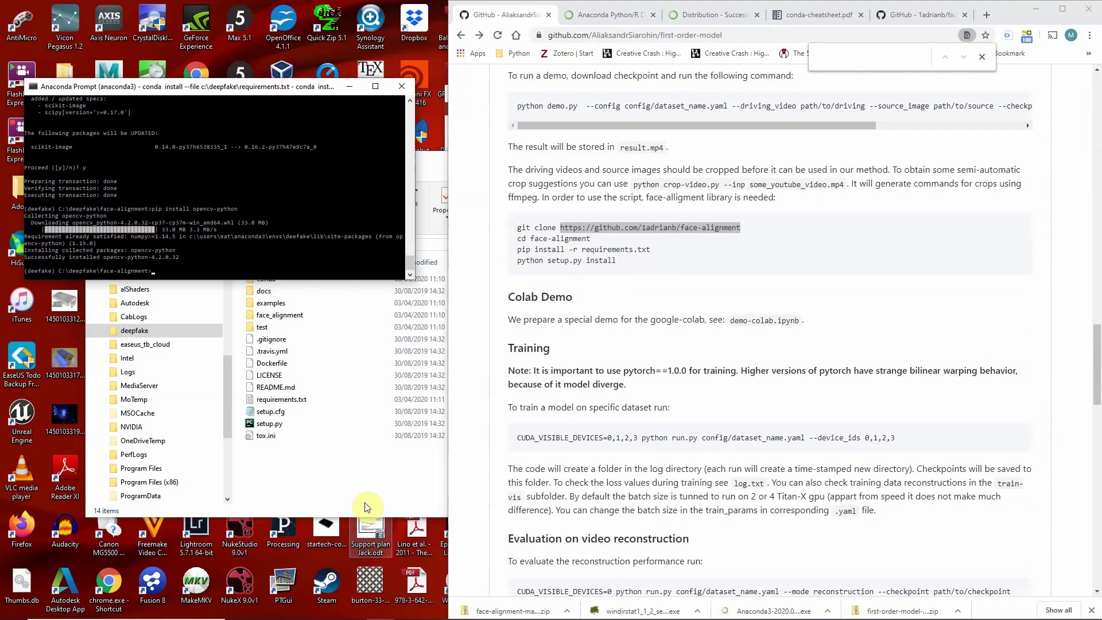
left_click(386, 467)
left_click_drag(376, 151, 792, 92)
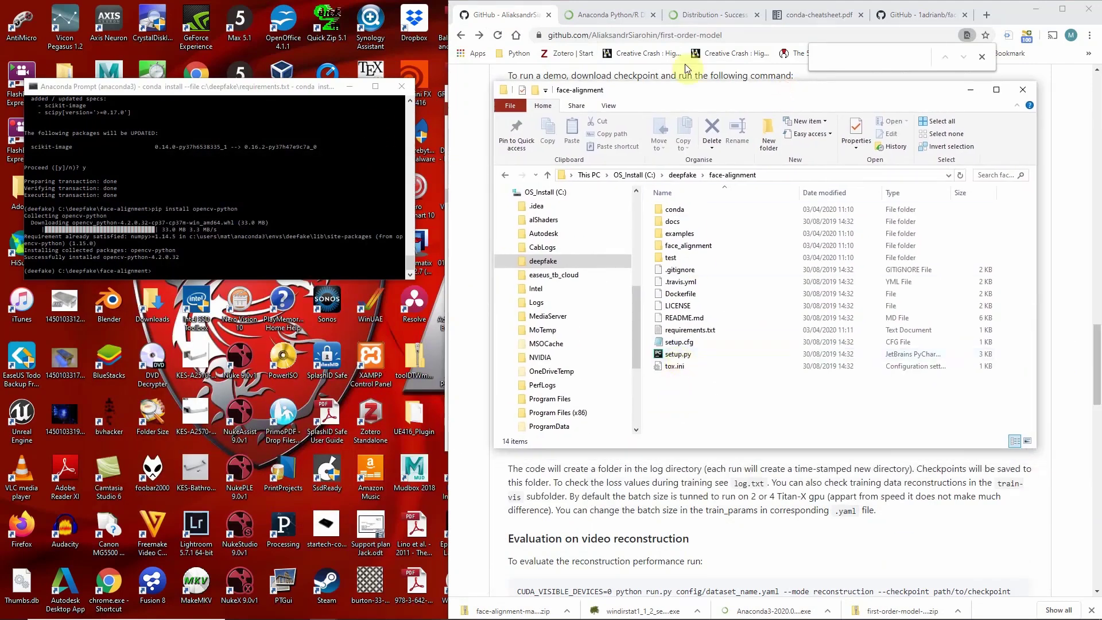
left_click_drag(661, 92, 654, 292)
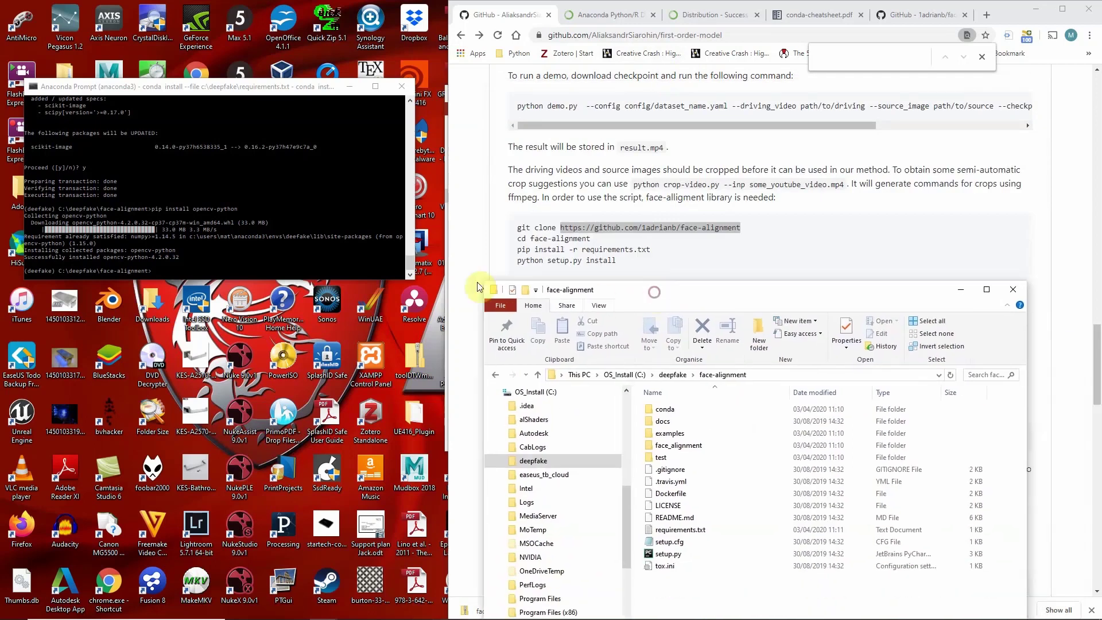
- Copy python setup.py install from the README and run it in the Anaconda Prompt inside the face-alignment folder
left_click(216, 267)
left_click_drag(617, 260, 518, 267)
key("ctrl+c")
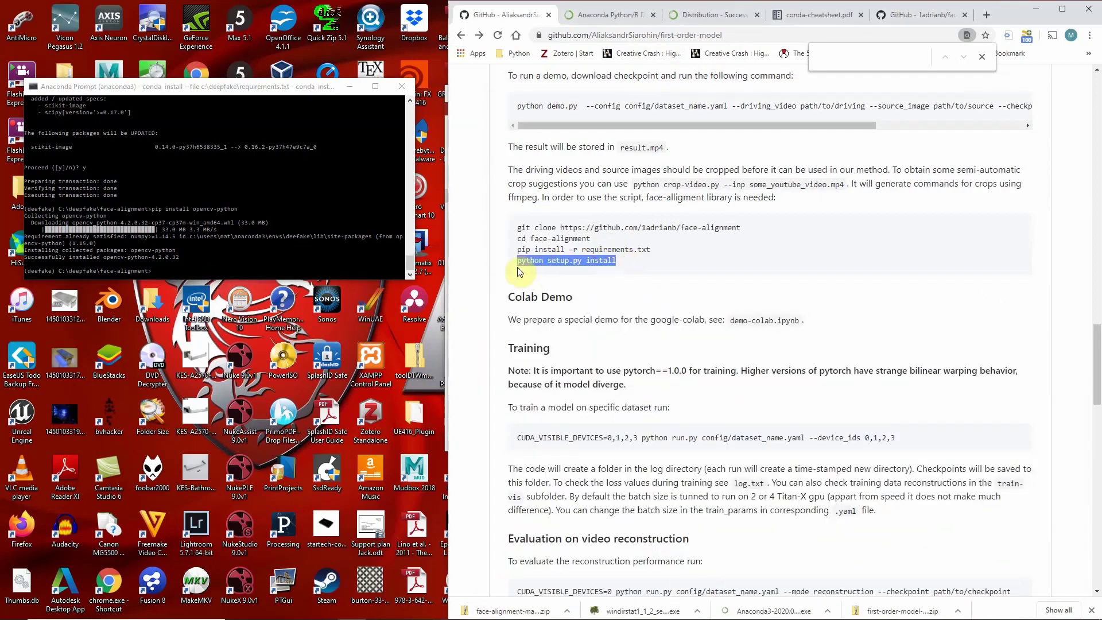
left_click(181, 273)
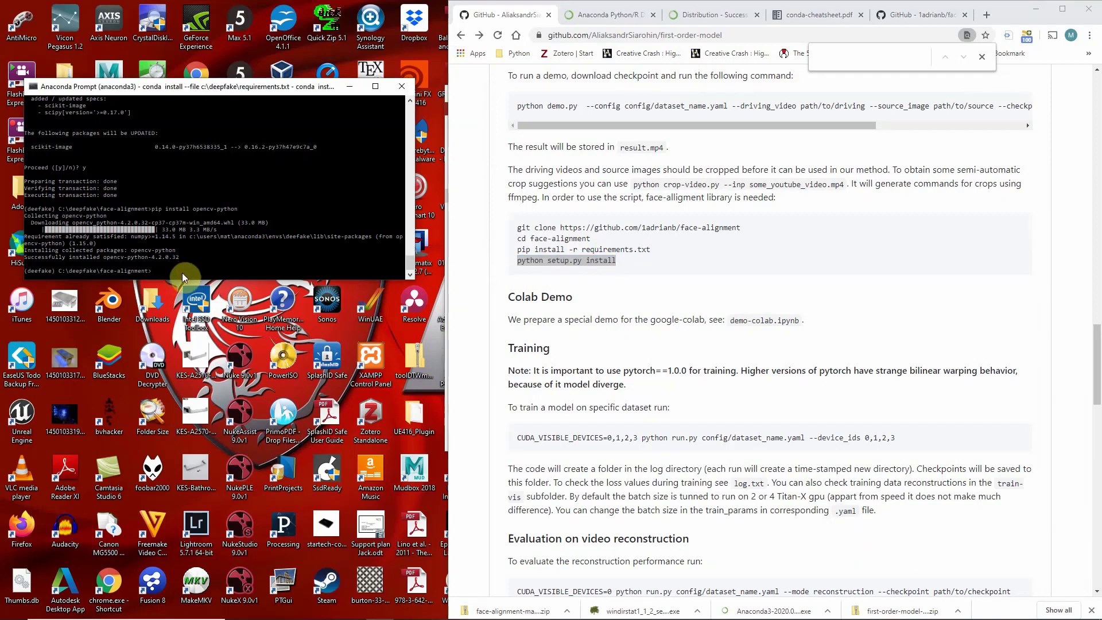
key("ctrl+v")
key("Return")
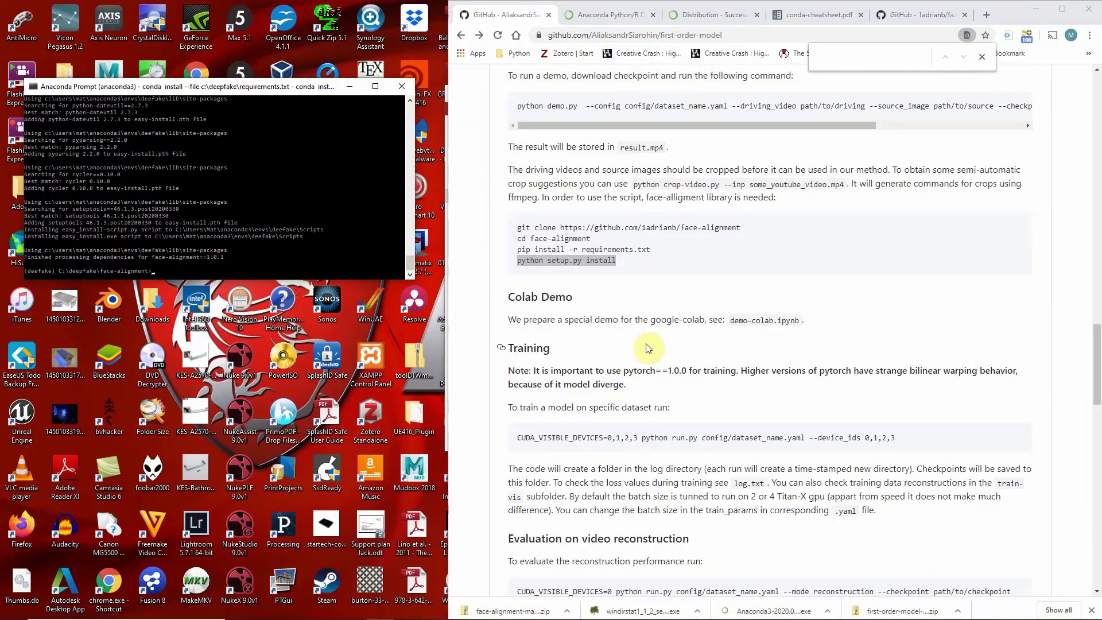
- Move the Anaconda Prompt up to C:\deepfake with cd.
scroll(612, 290, "up", 3)
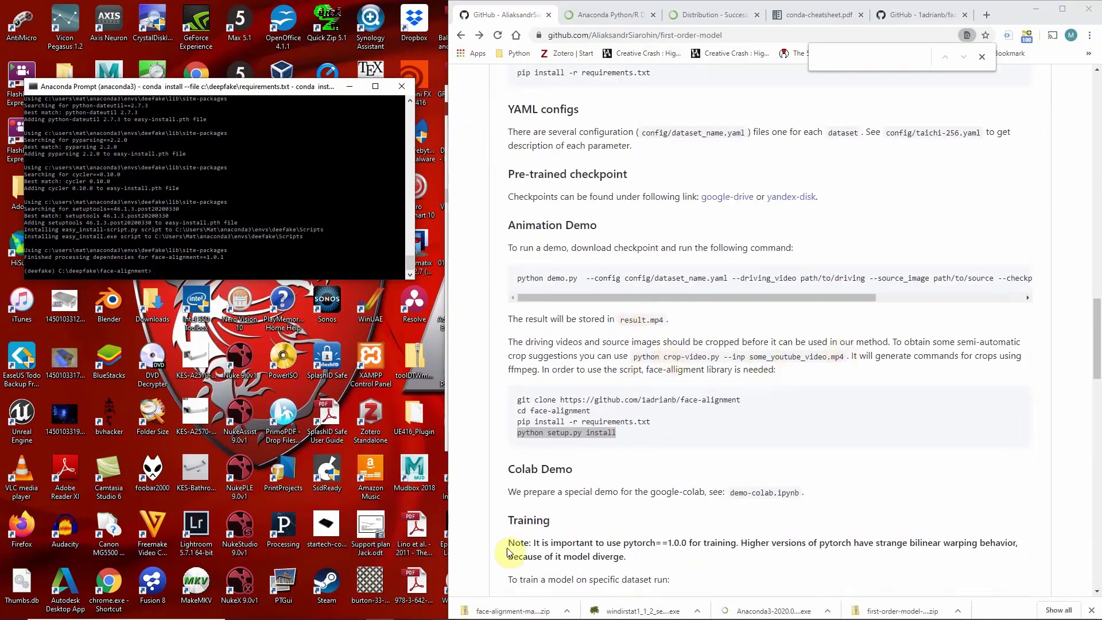
left_click(219, 267)
key("Return")
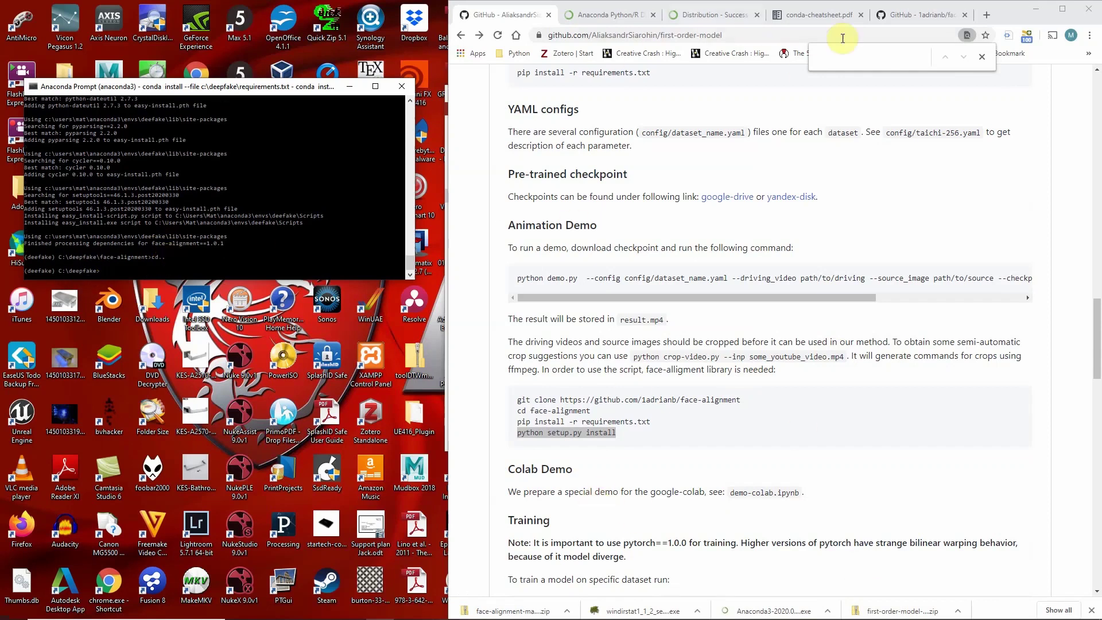
- Bring up the deepfake folder window and open assets to view intro.MP4 and monaLisa.png
mouse_move(308, 602)
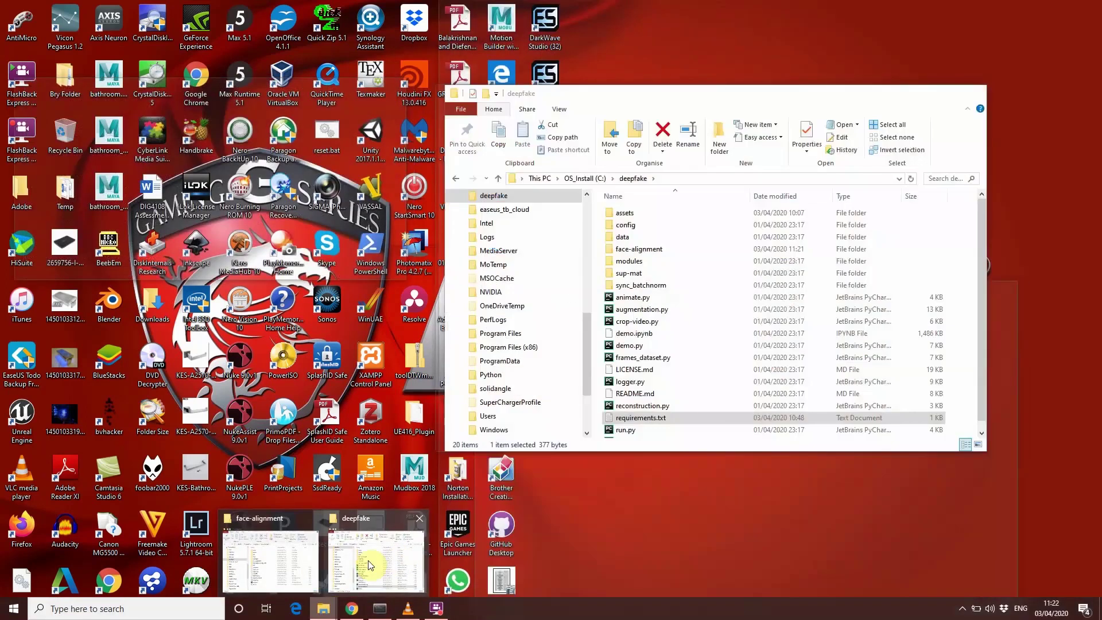
left_click(368, 562)
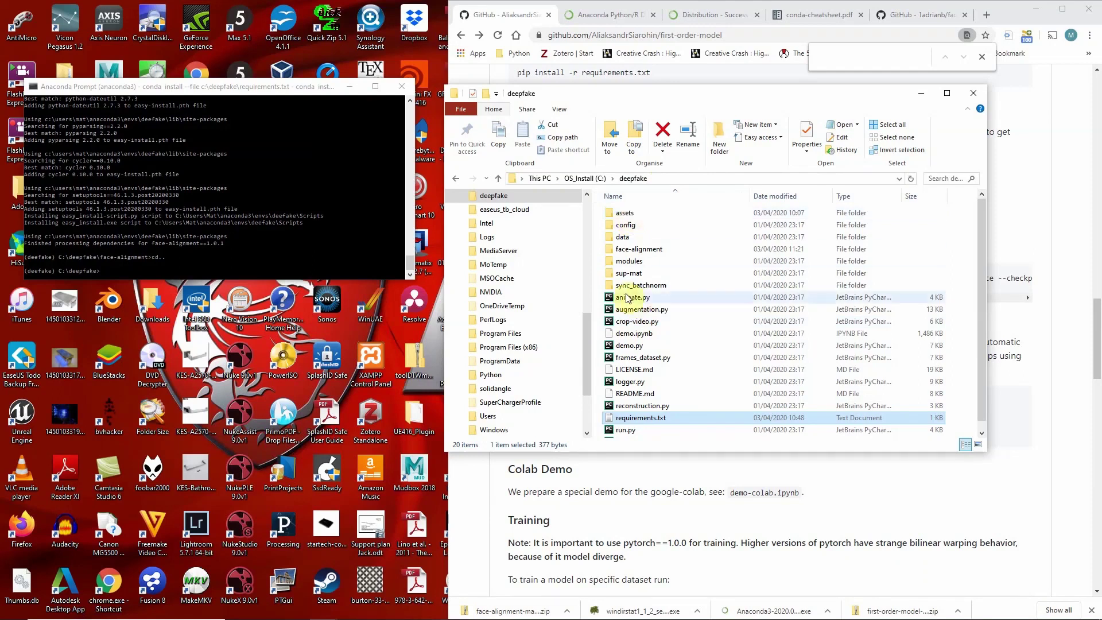
double_click(636, 217)
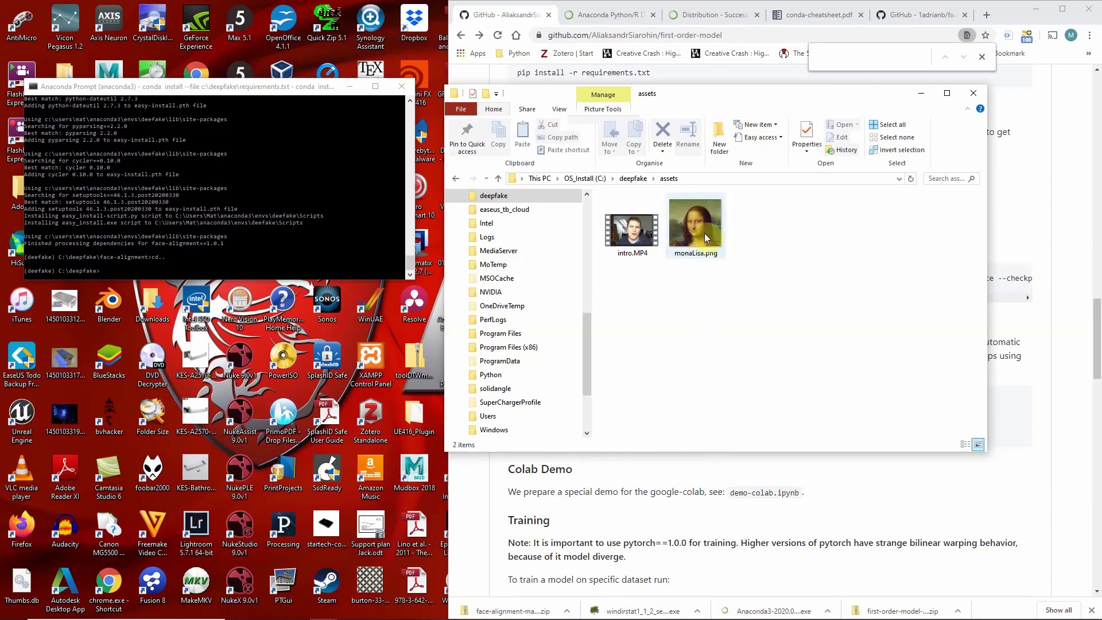
left_click(704, 251)
left_click(708, 265)
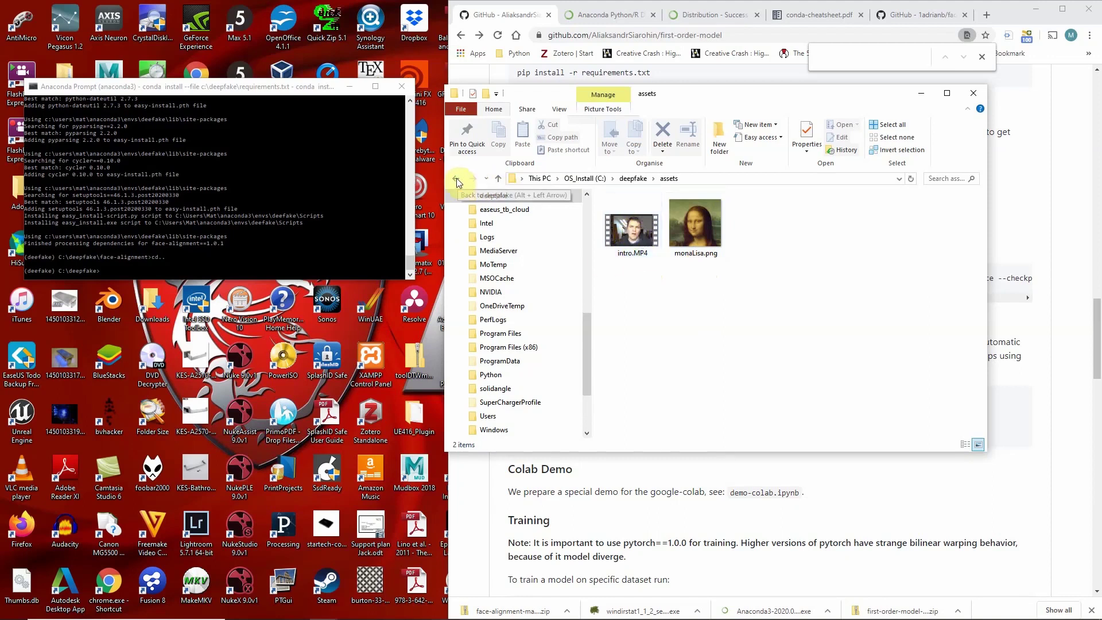
- Copy the command "python crop-video.py --inp some_youtube_video.mp4" from the first-order-model README and paste it into the Anaconda Prompt
left_click_drag(727, 93, 770, 318)
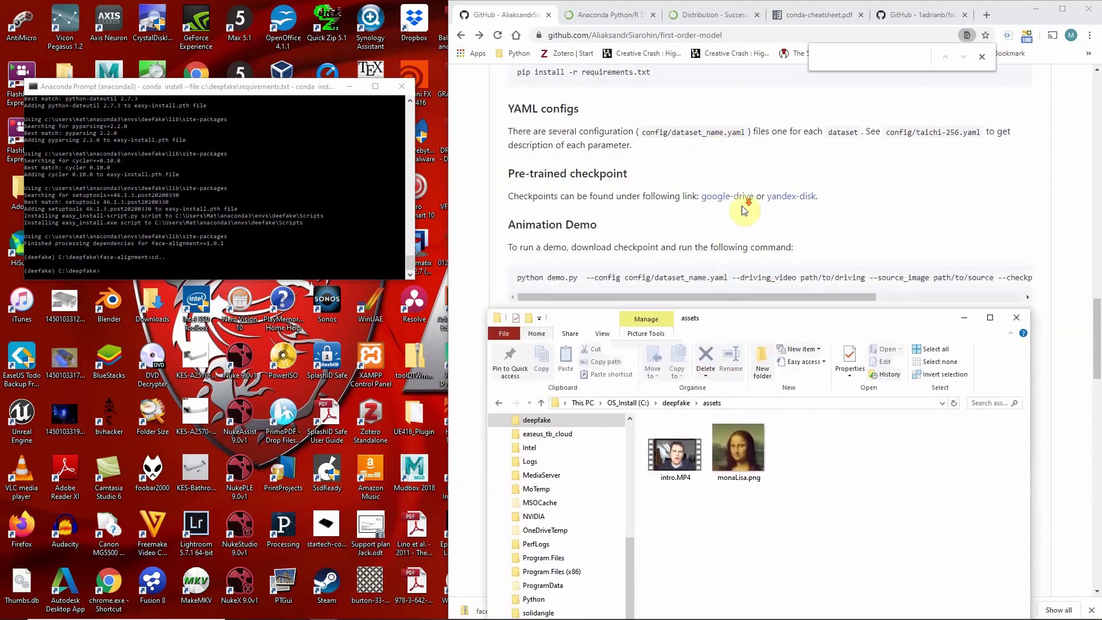
scroll(727, 186, "down", 5)
scroll(726, 188, "up", 2)
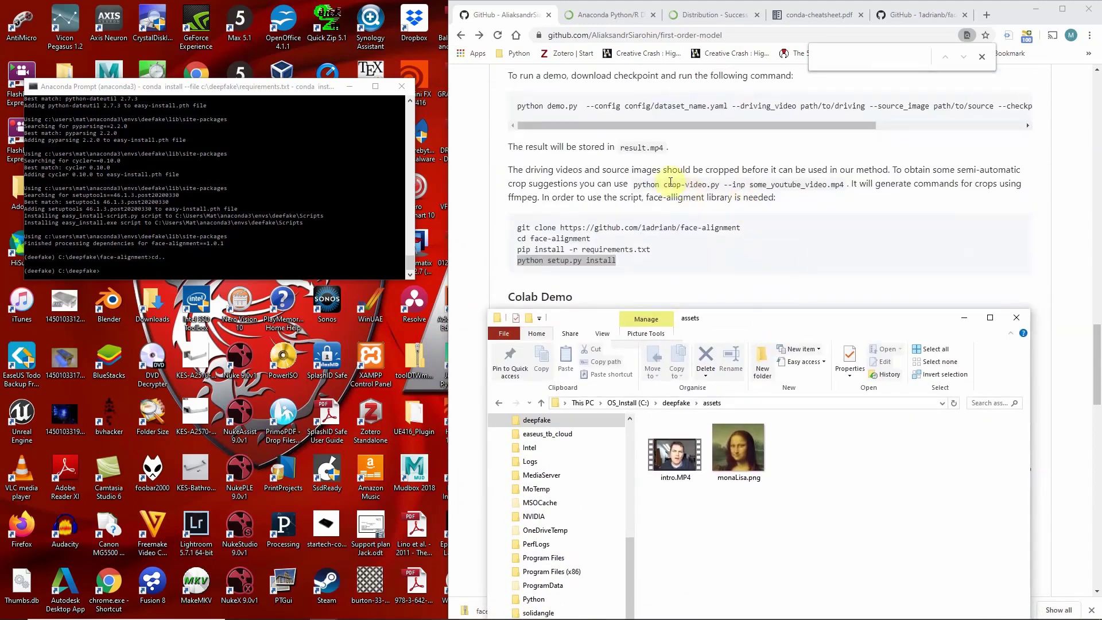
left_click_drag(635, 184, 844, 184)
key("ctrl+c")
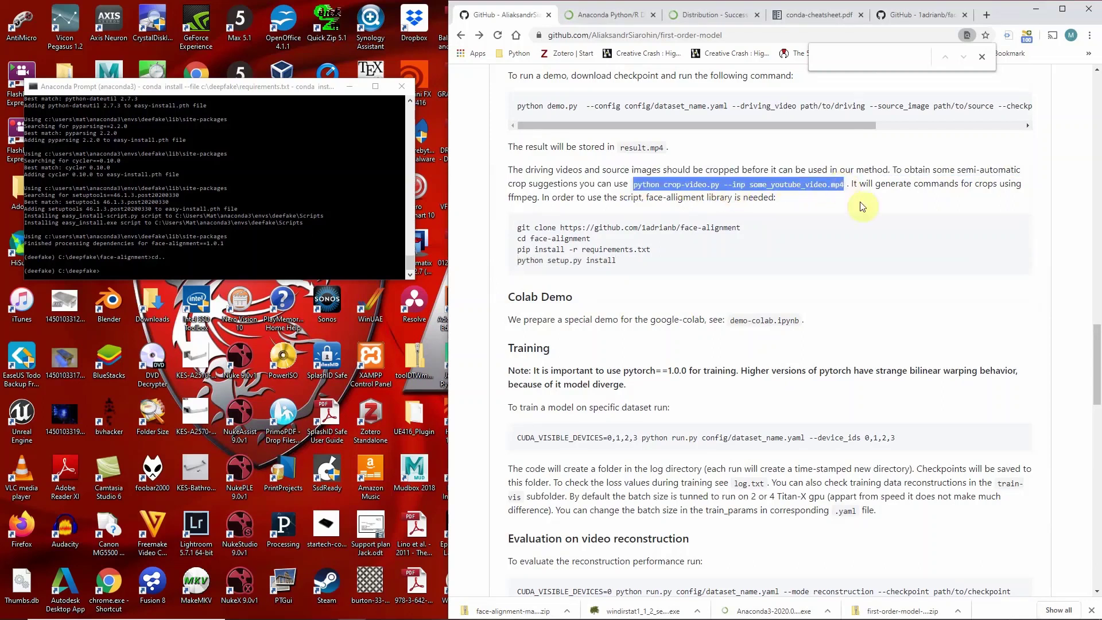
left_click(254, 264)
key("ctrl+v")
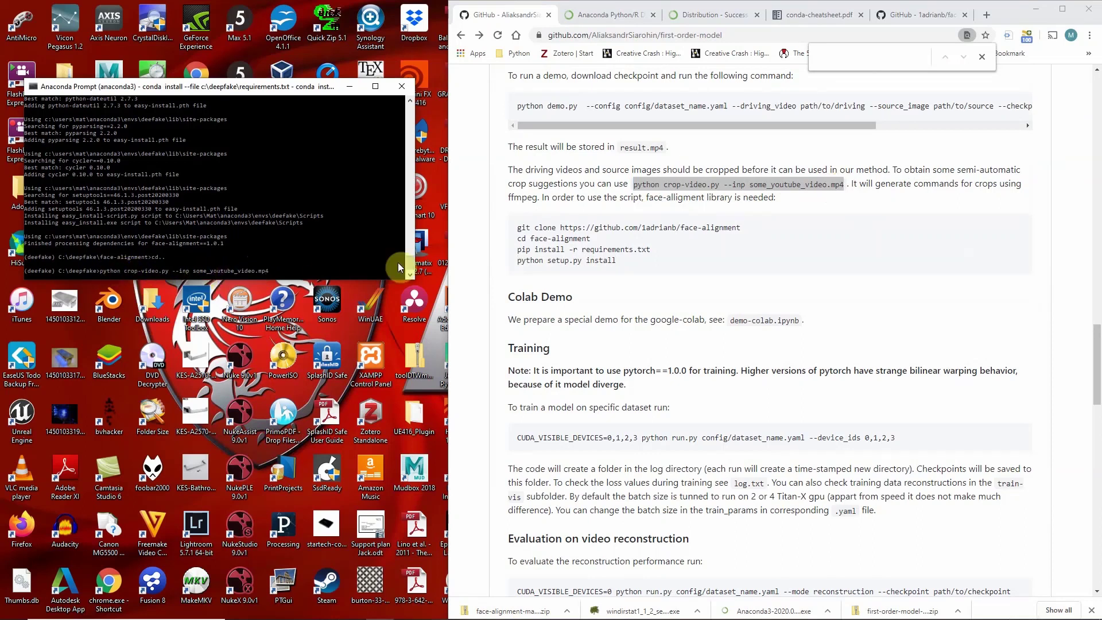
- Bring up the assets folder for reference, then run the crop-video.py command with its input video path changed to assets/intro.mp4
mouse_move(327, 619)
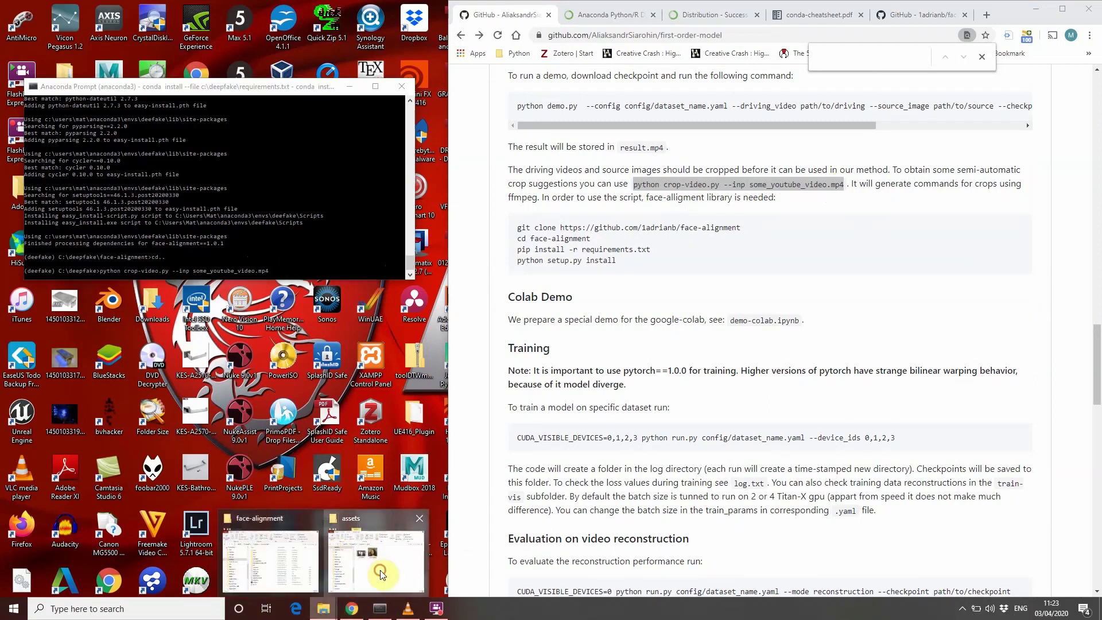
left_click(375, 553)
left_click_drag(740, 320, 779, 196)
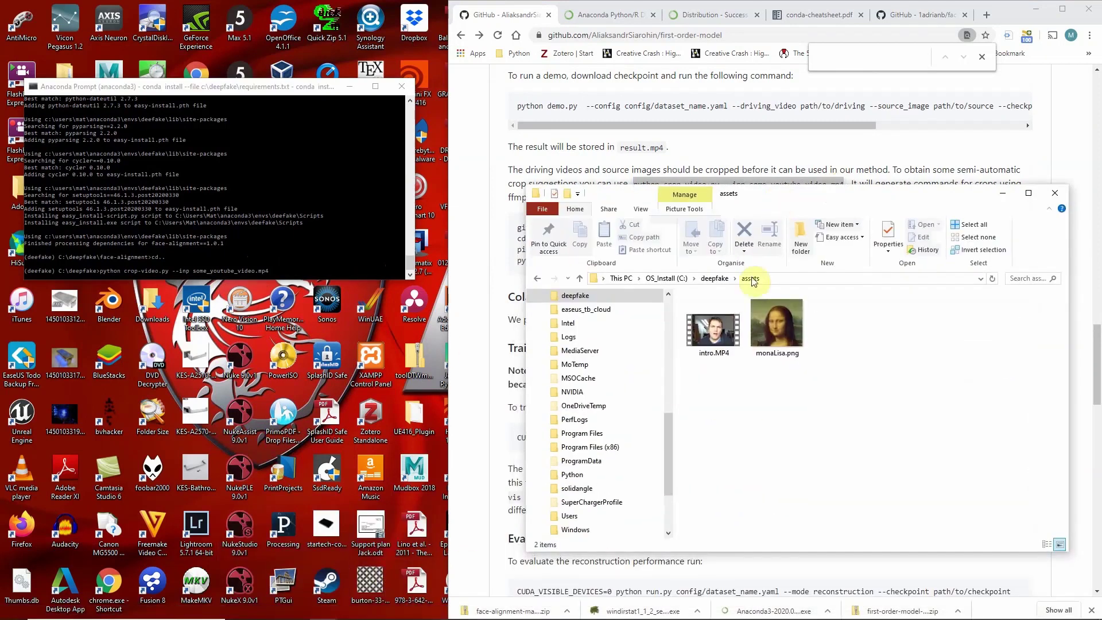
left_click(198, 274)
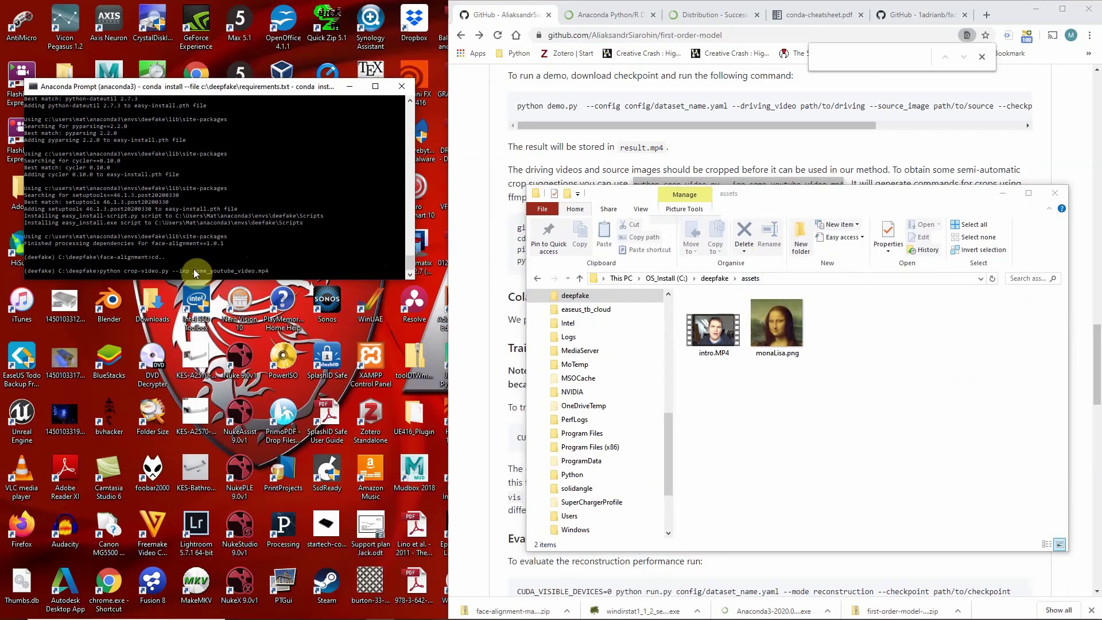
type("assets/")
key("Delete")
key("Delete")
key("Delete")
key("Delete")
key("Delete")
key("Delete")
key("Delete")
key("Delete")
key("Delete")
key("Delete")
key("Delete")
key("Delete")
key("Delete")
key("Delete")
key("Delete")
key("Delete")
key("Delete")
key("Delete")
key("Delete")
type("intro")
key("Return")
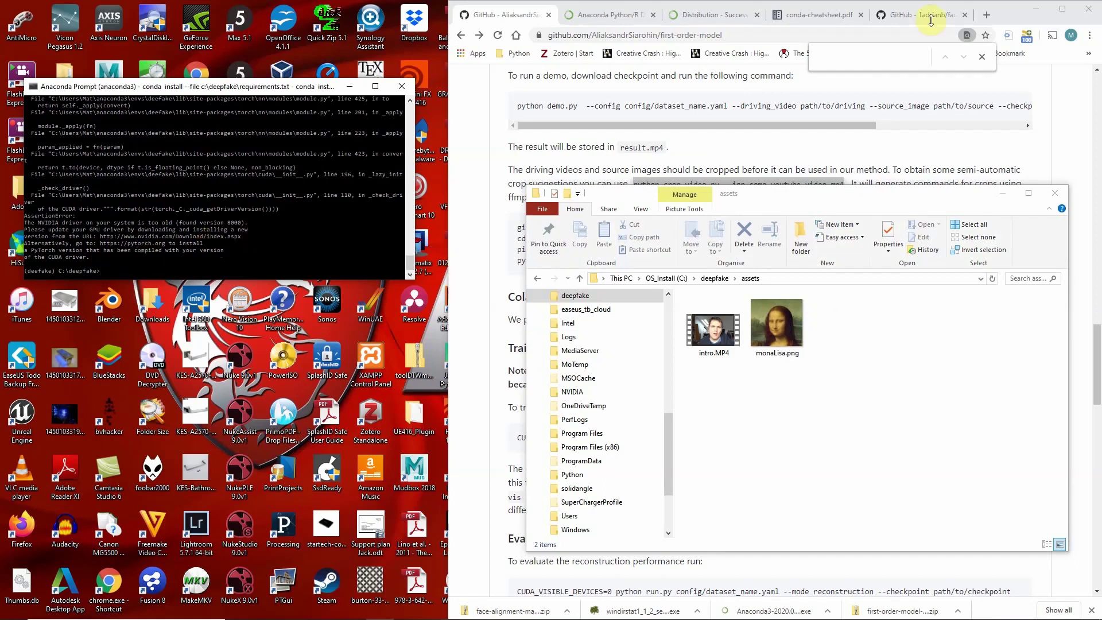
- Open a new tab in the web browser
left_click(985, 15)
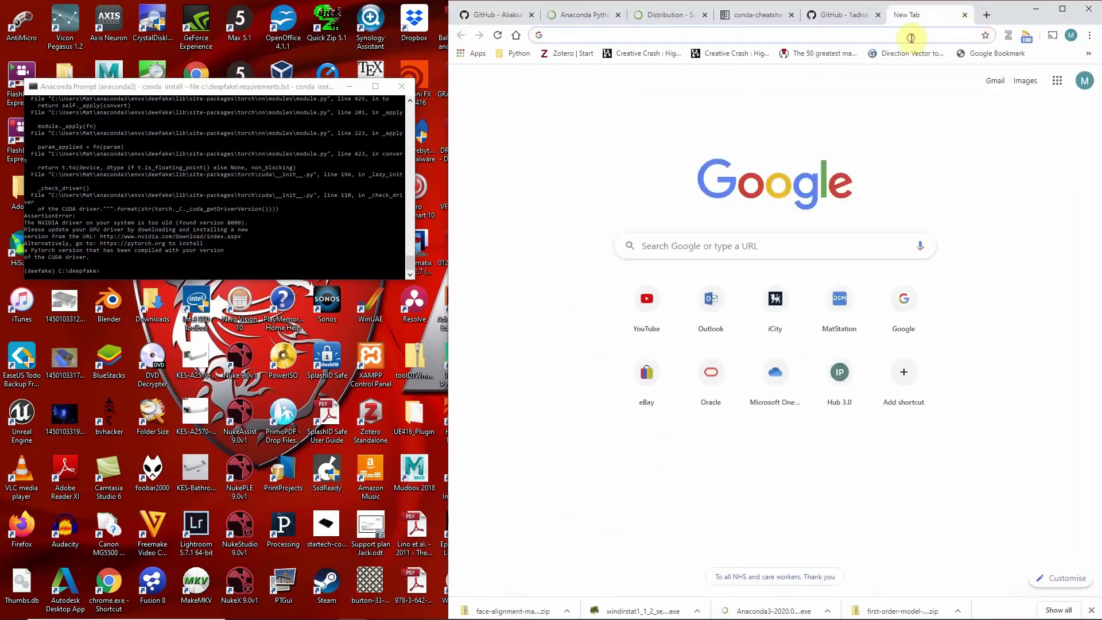
type("nviu")
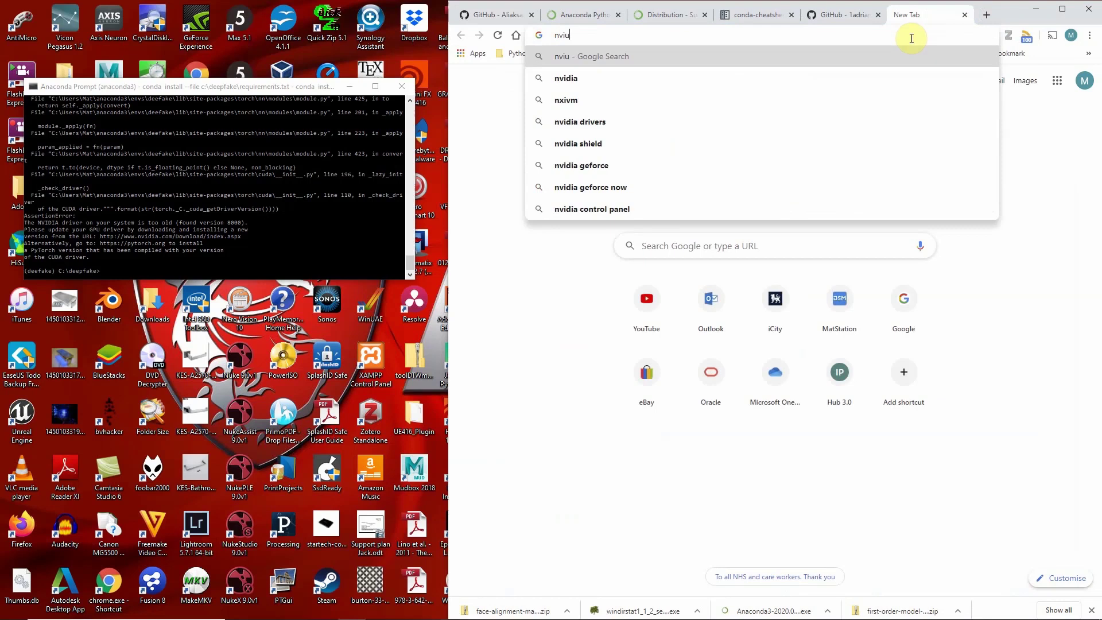
key("Down")
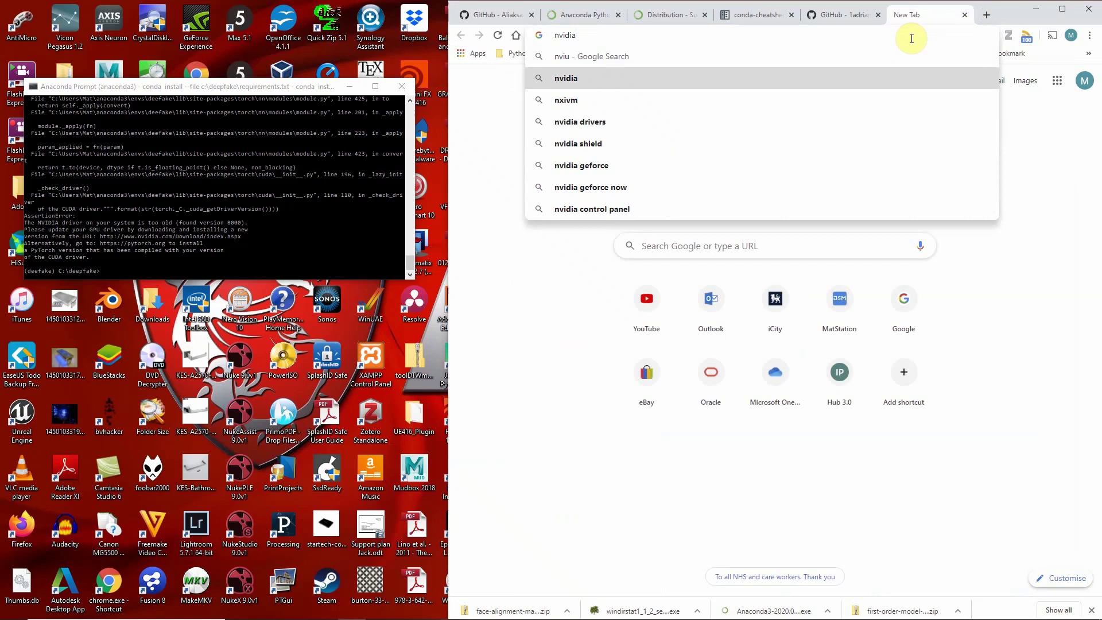
key("BackSpace")
key("BackSpace")
key("BackSpace")
key("BackSpace")
key("BackSpace")
key("BackSpace")
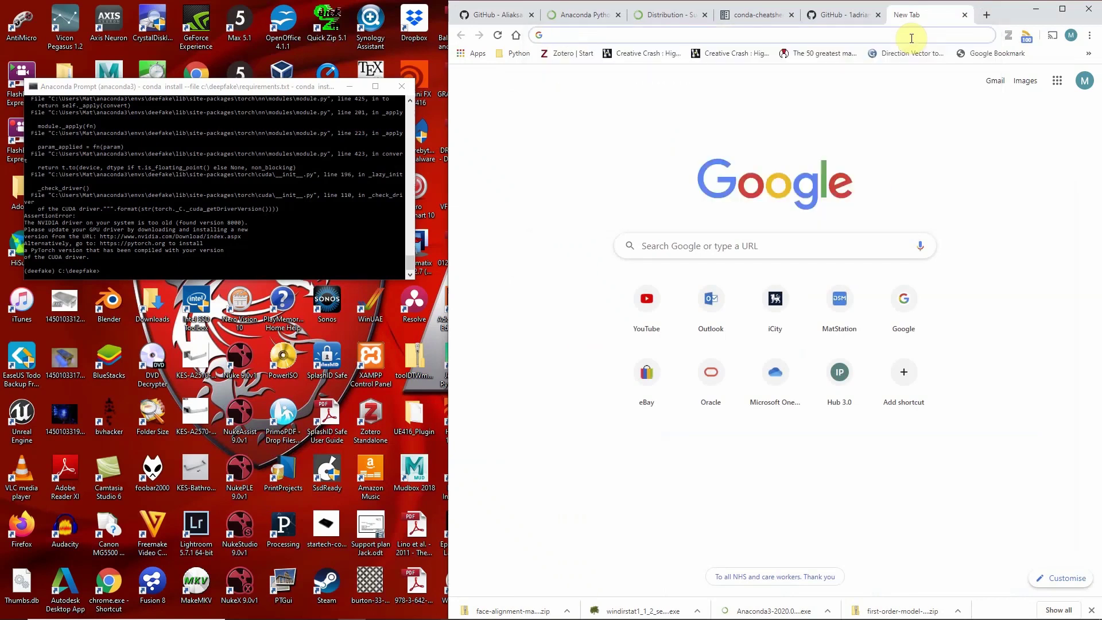
type("www.")
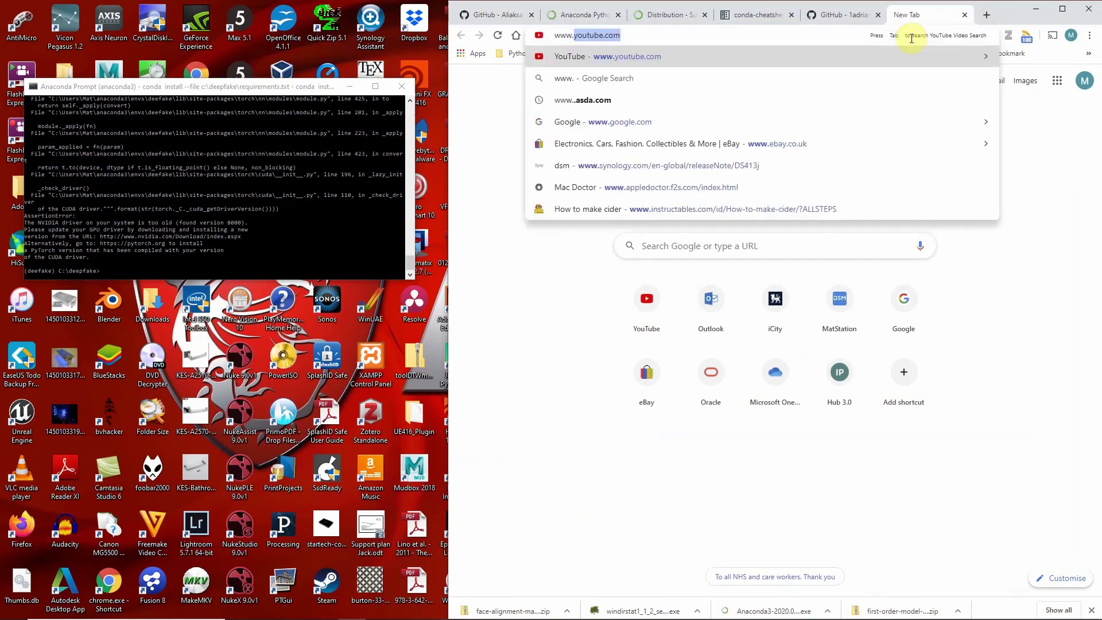
key("BackSpace")
type("nv")
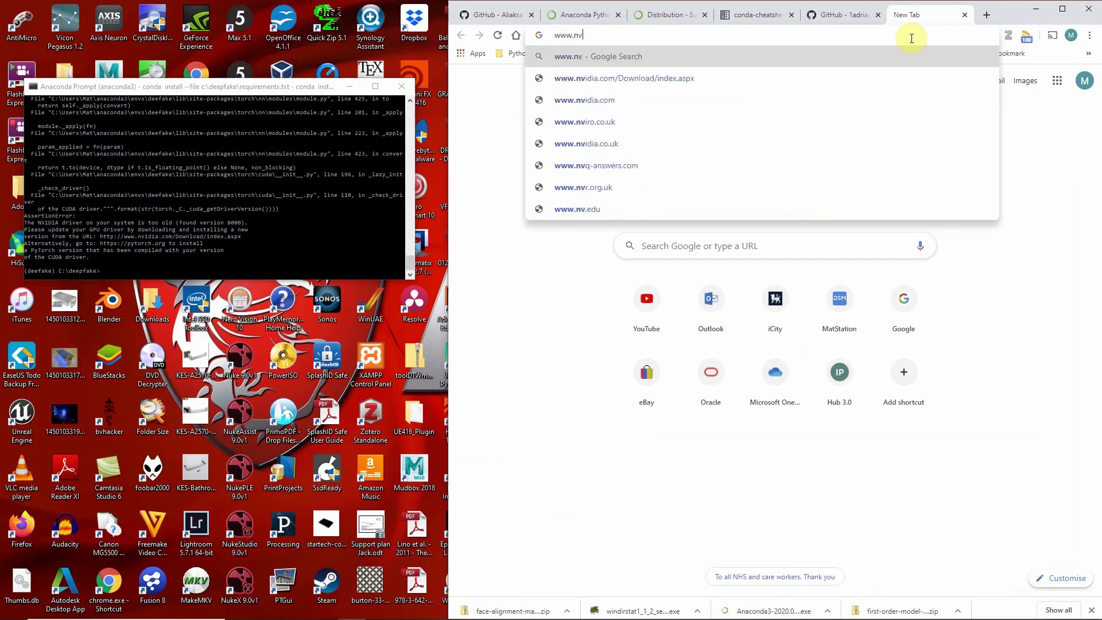
type("i")
key("Down")
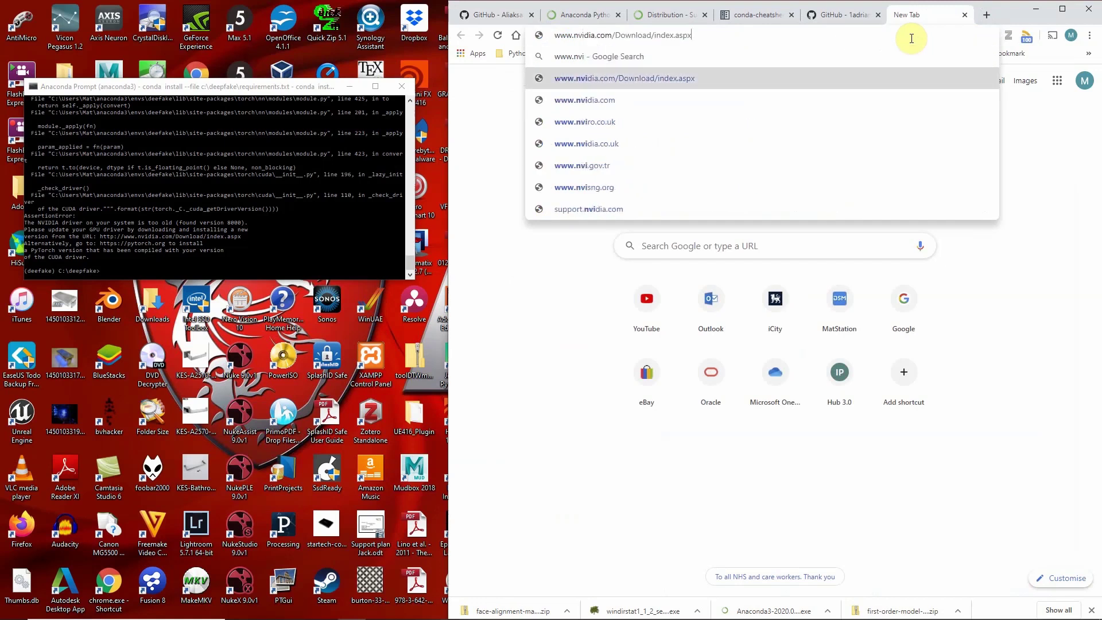
key("Return")
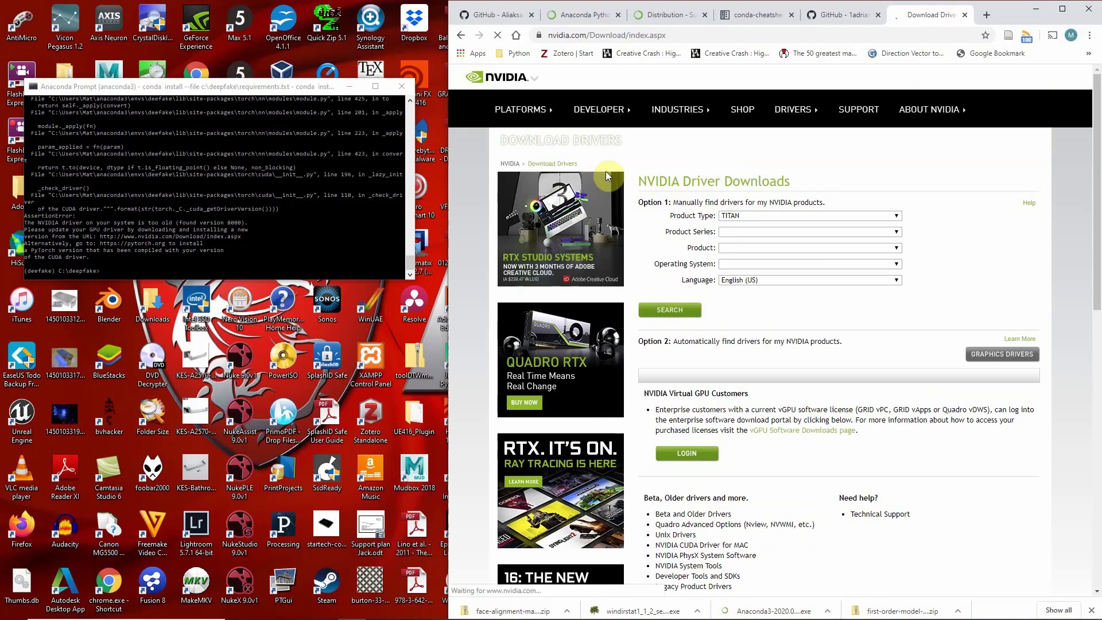
left_click(792, 216)
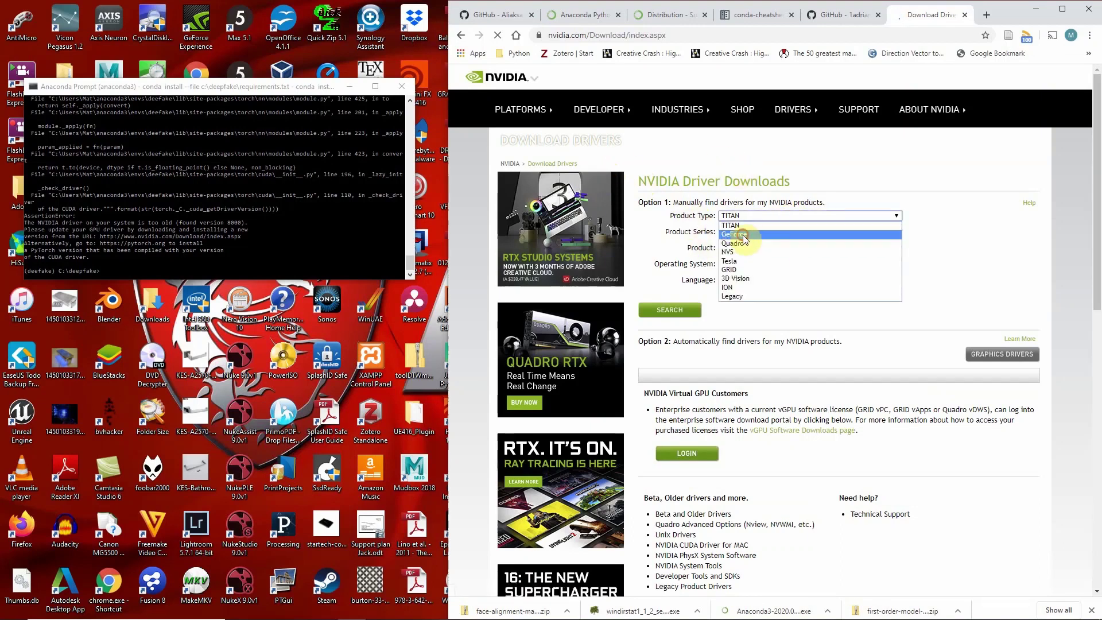
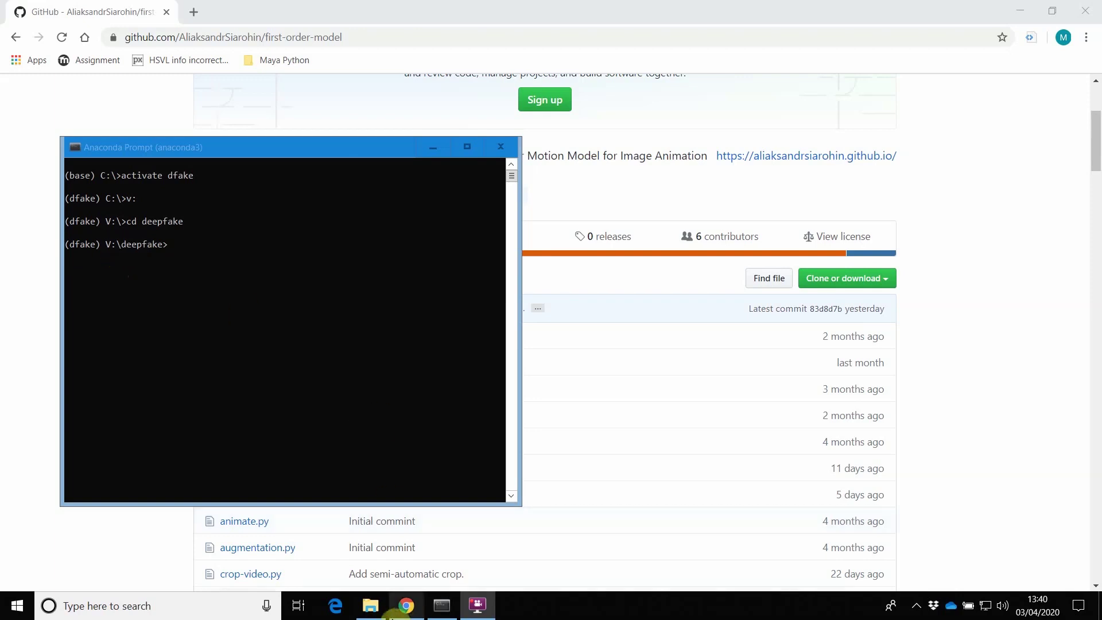
- Copy the README's "python crop-video.py --inp some_youtube_video.mp4" command to the Anaconda Prompt at V:\deepfake
left_click(372, 605)
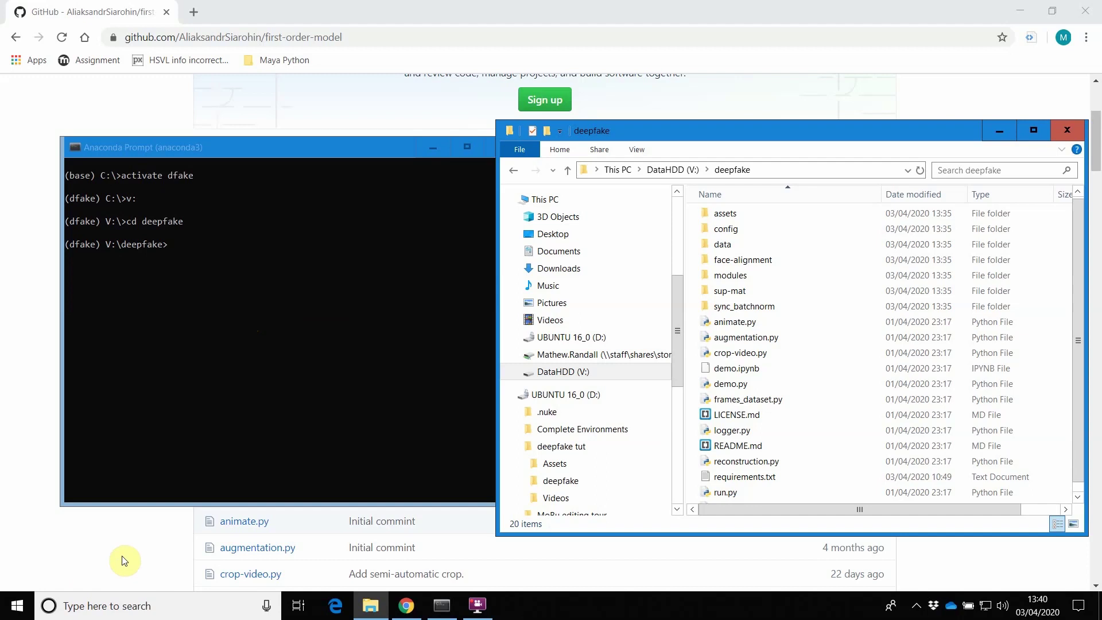
left_click(159, 545)
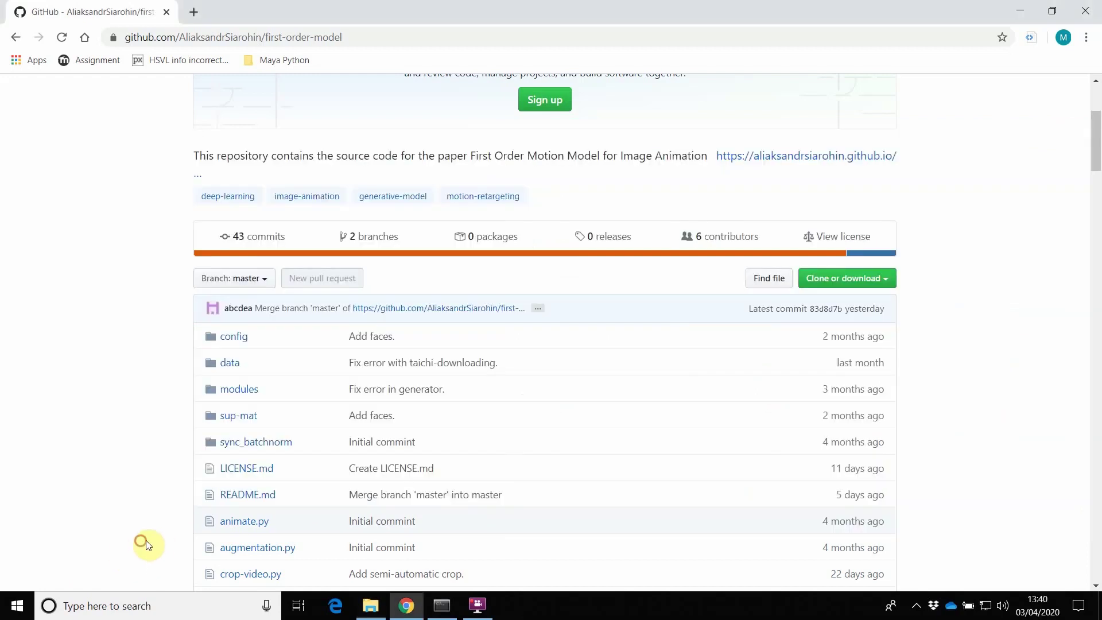
scroll(357, 431, "down", 20)
scroll(333, 377, "down", 11)
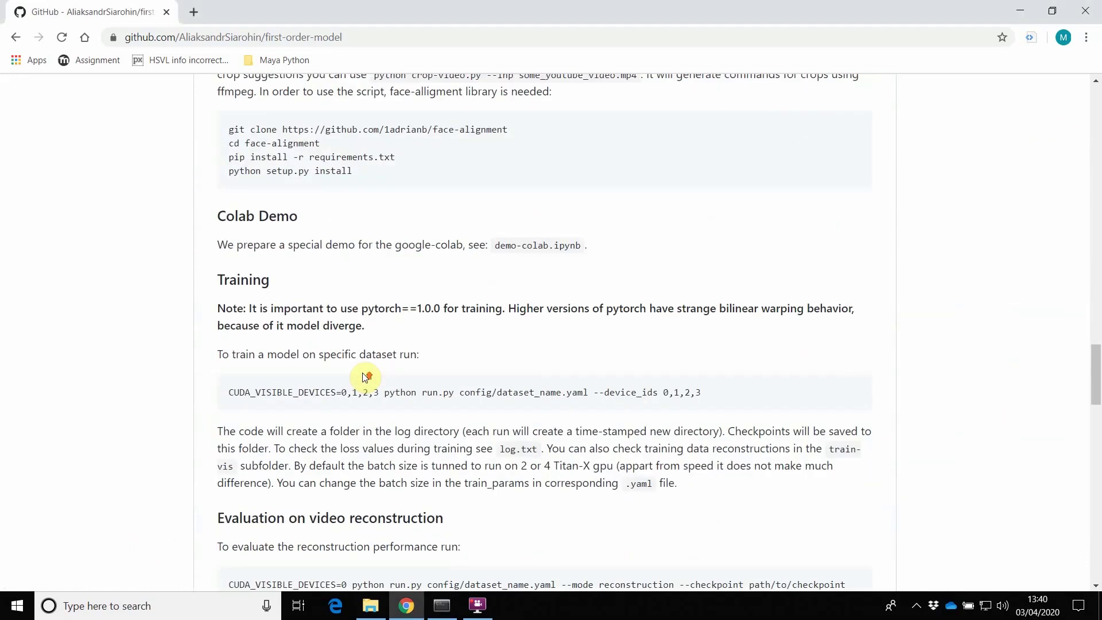
scroll(298, 368, "up", 5)
scroll(351, 276, "up", 2)
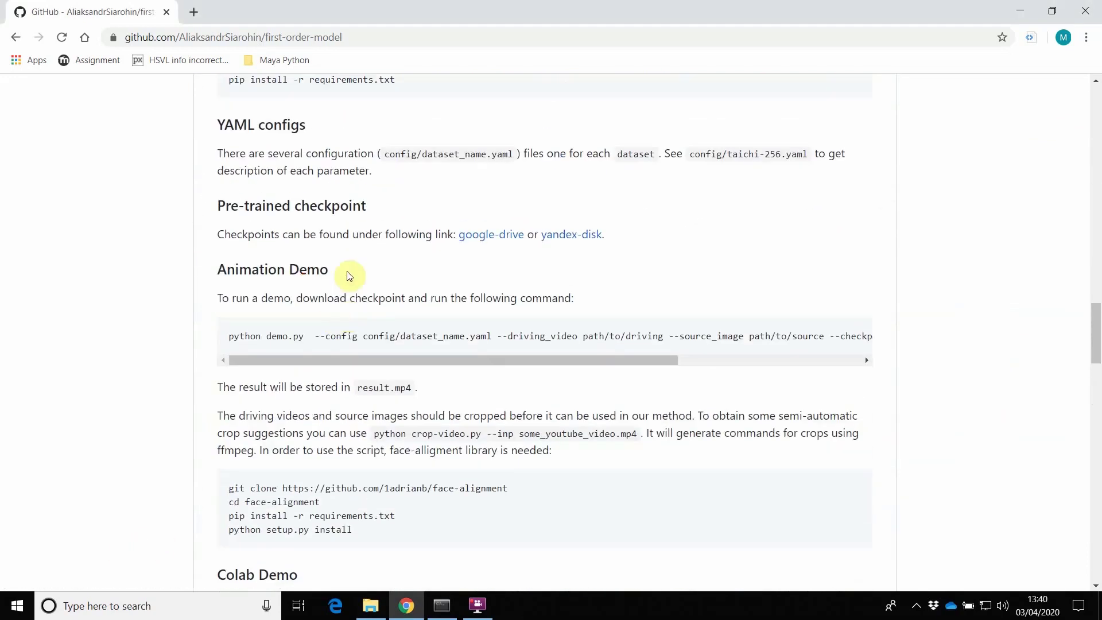
scroll(431, 271, "down", 5)
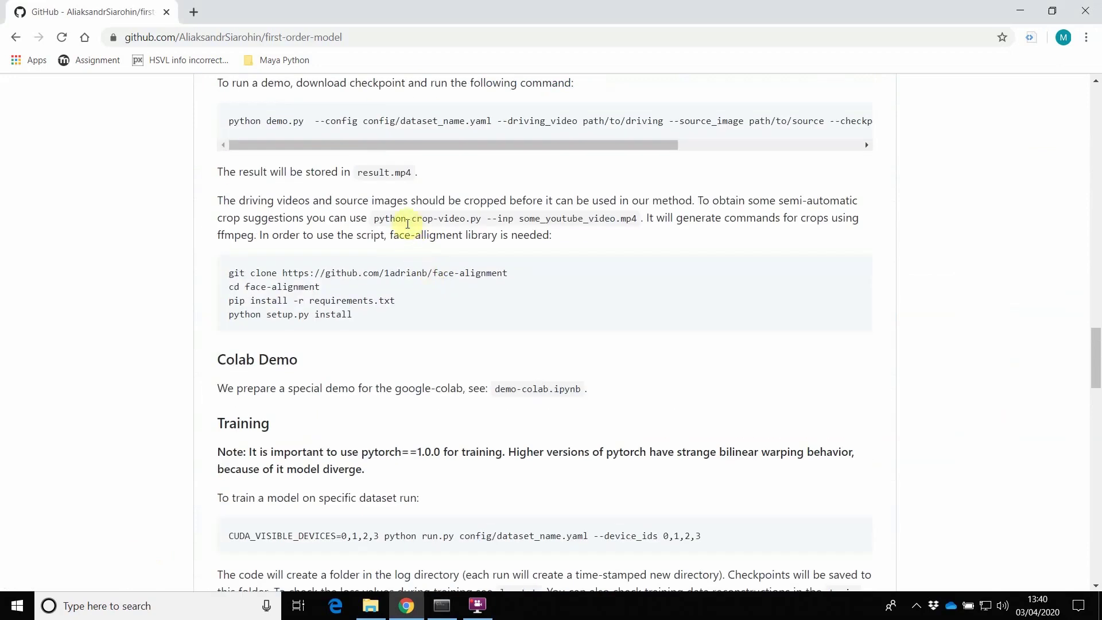
double_click(377, 218)
left_click_drag(443, 217, 636, 218)
key("super+c")
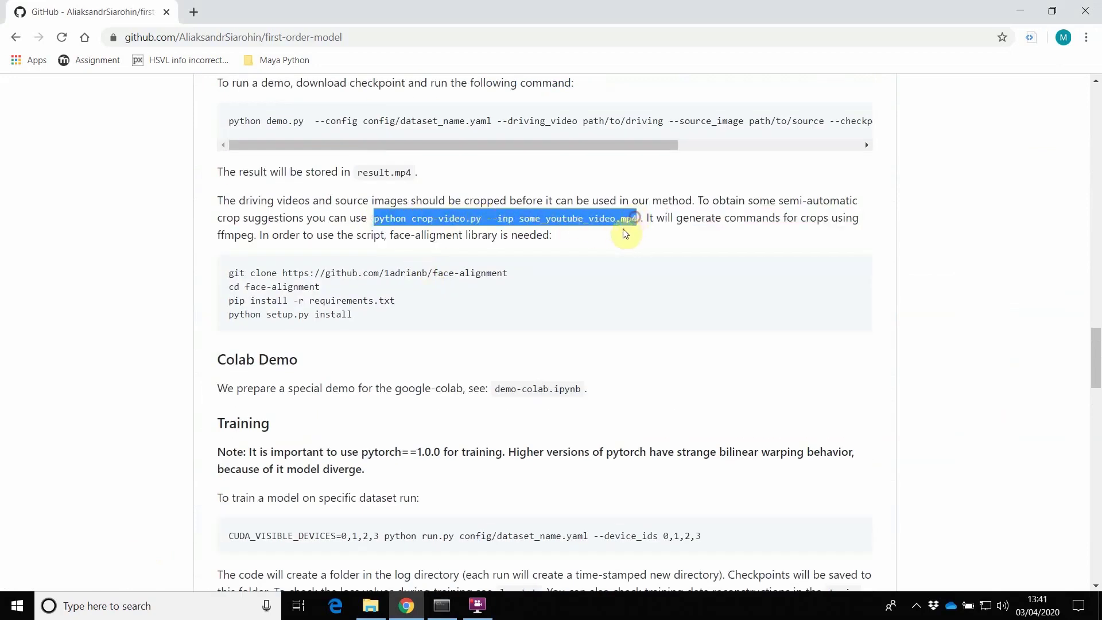
left_click(442, 606)
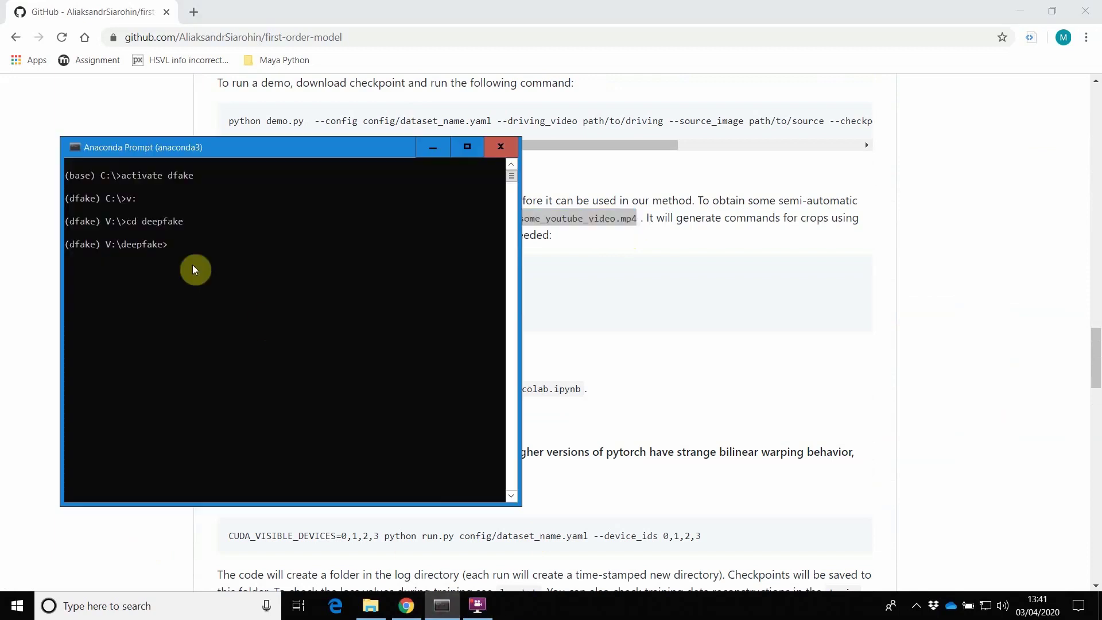
left_click(206, 249)
right_click(206, 250)
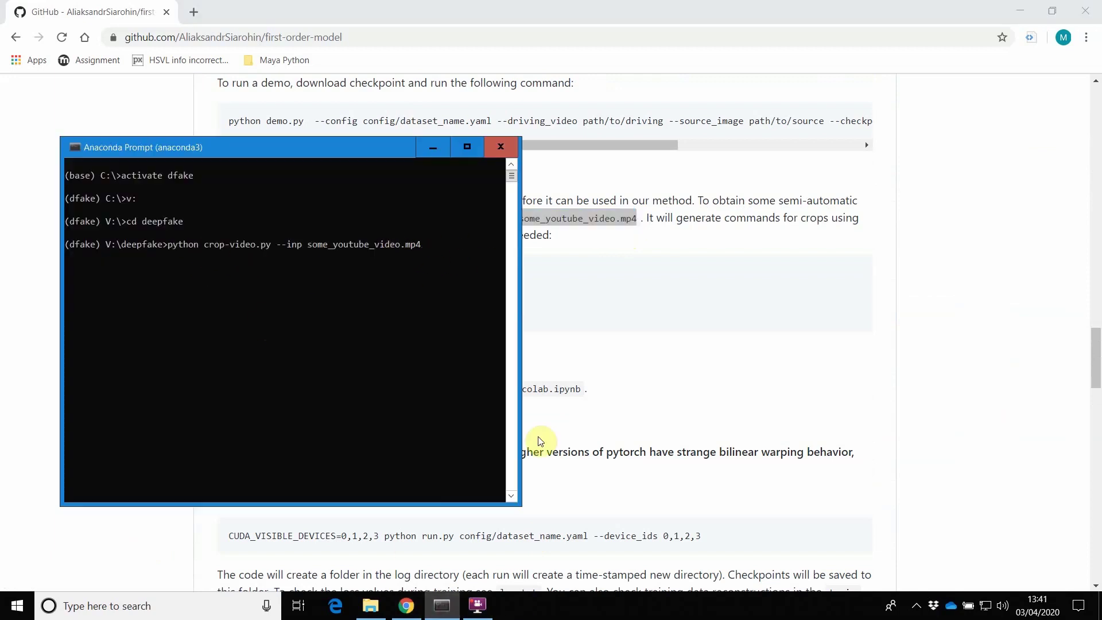
- Open the deepfake assets folder, replace some_youtube_video.mp4 in the pasted command with assets/intro.mp4, and run it
left_click(372, 606)
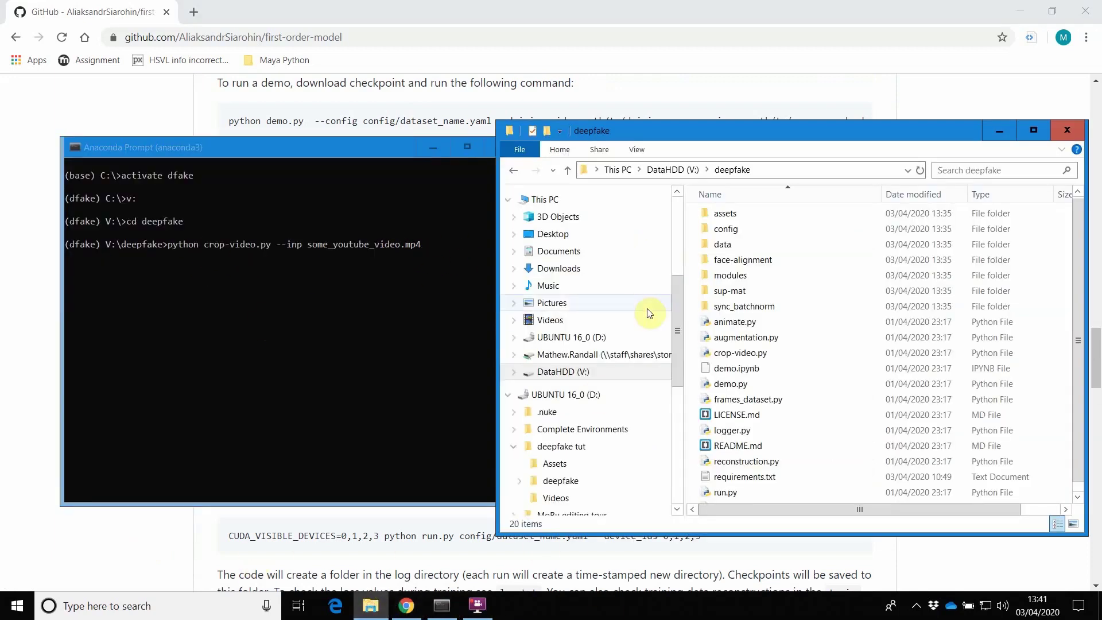
double_click(734, 217)
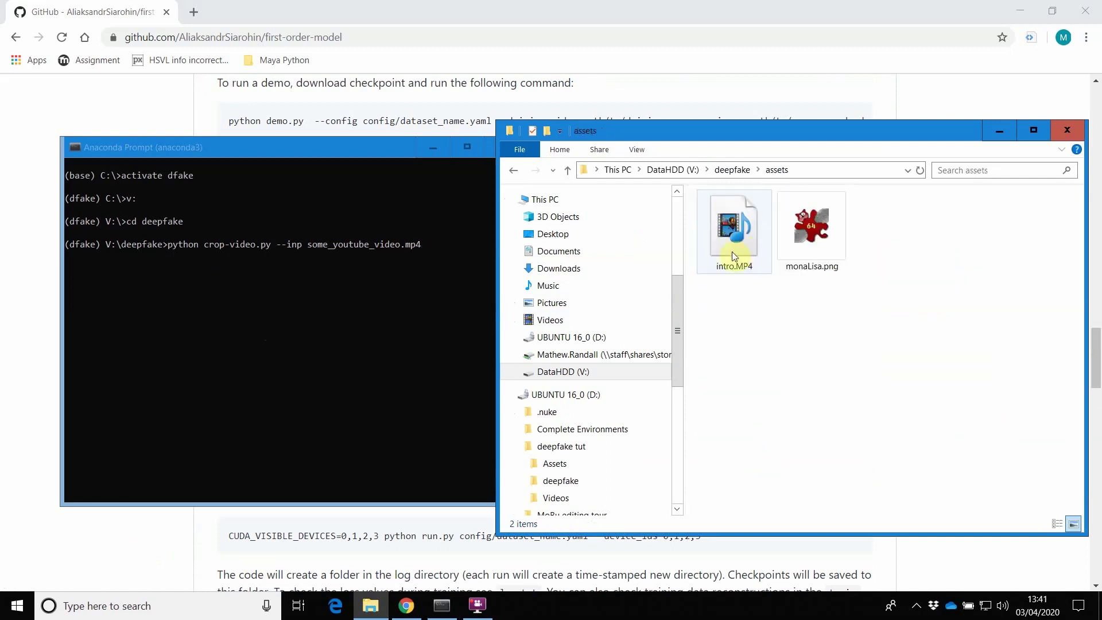
left_click(378, 244)
left_click(378, 244)
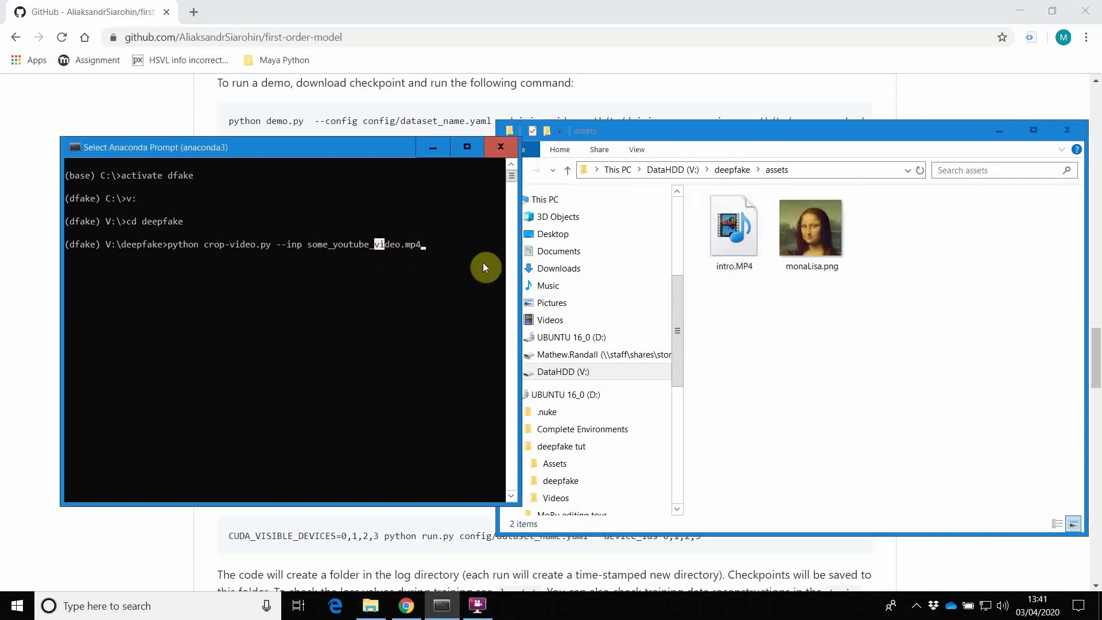
key("Escape")
key("BackSpace")
key("BackSpace")
key("BackSpace")
key("BackSpace")
key("BackSpace")
key("BackSpace")
key("BackSpace")
key("BackSpace")
key("BackSpace")
key("BackSpace")
key("BackSpace")
key("BackSpace")
key("BackSpace")
key("BackSpace")
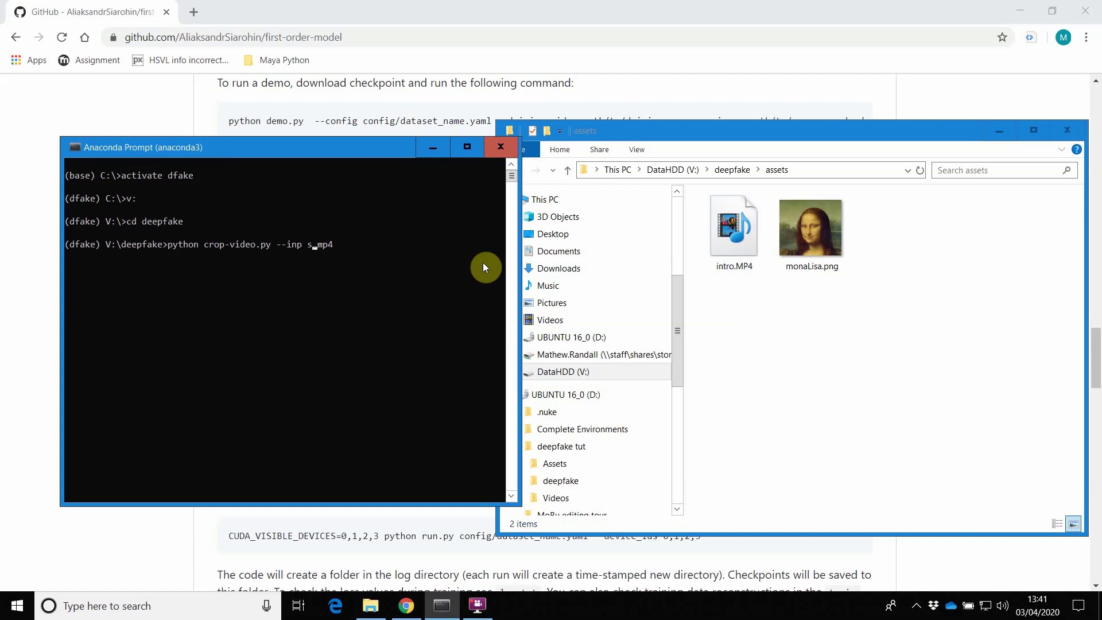
key("BackSpace")
type("assets/intro")
key("Return")
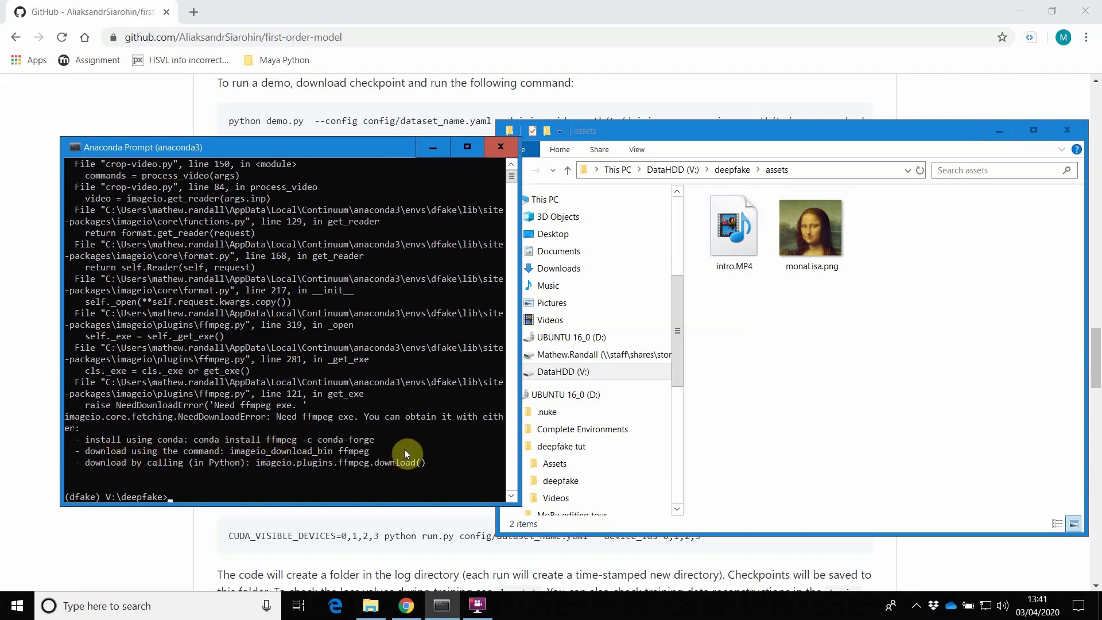
- Copy the line "install using conda: conda install ffmpeg -c conda-forge" from the error output and paste it at the command prompt
left_click_drag(379, 440, 94, 438)
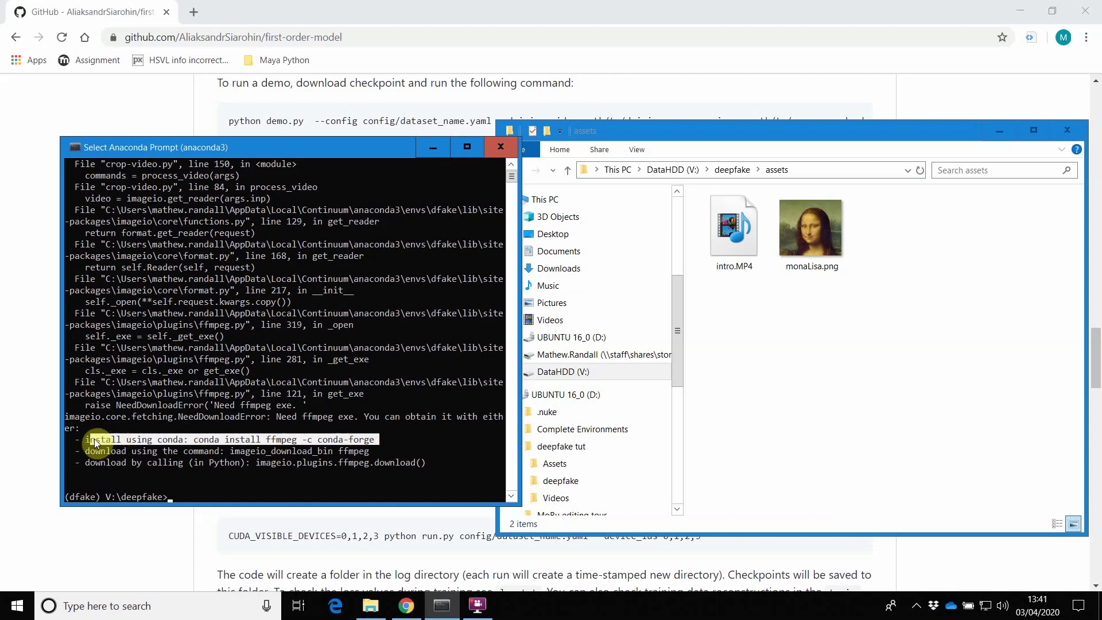
right_click(183, 493)
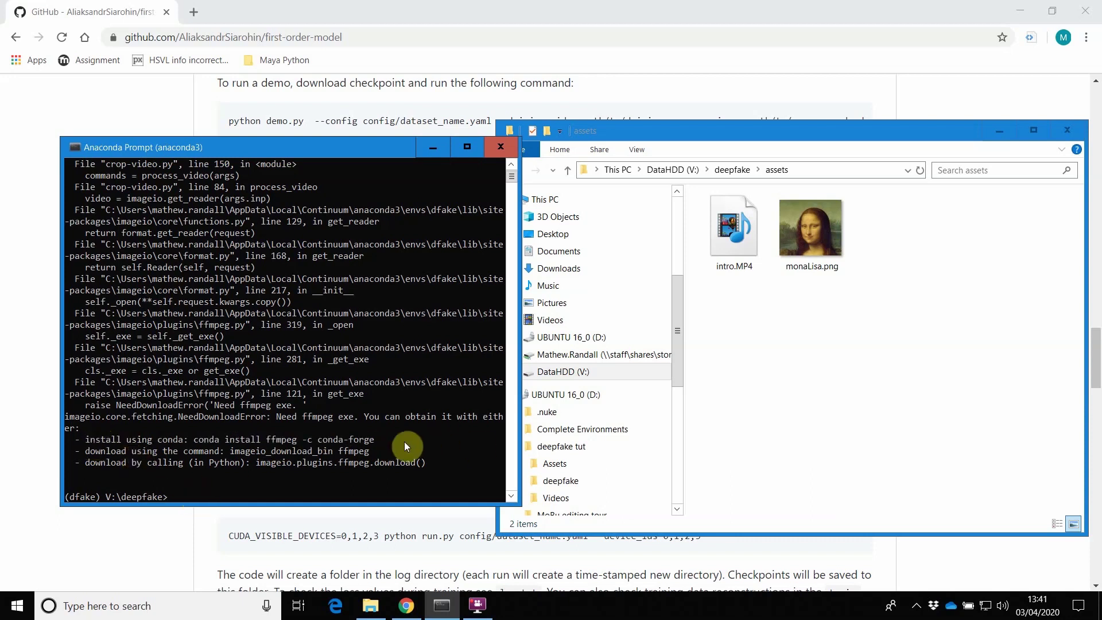
left_click_drag(404, 442, 97, 440)
right_click(89, 440)
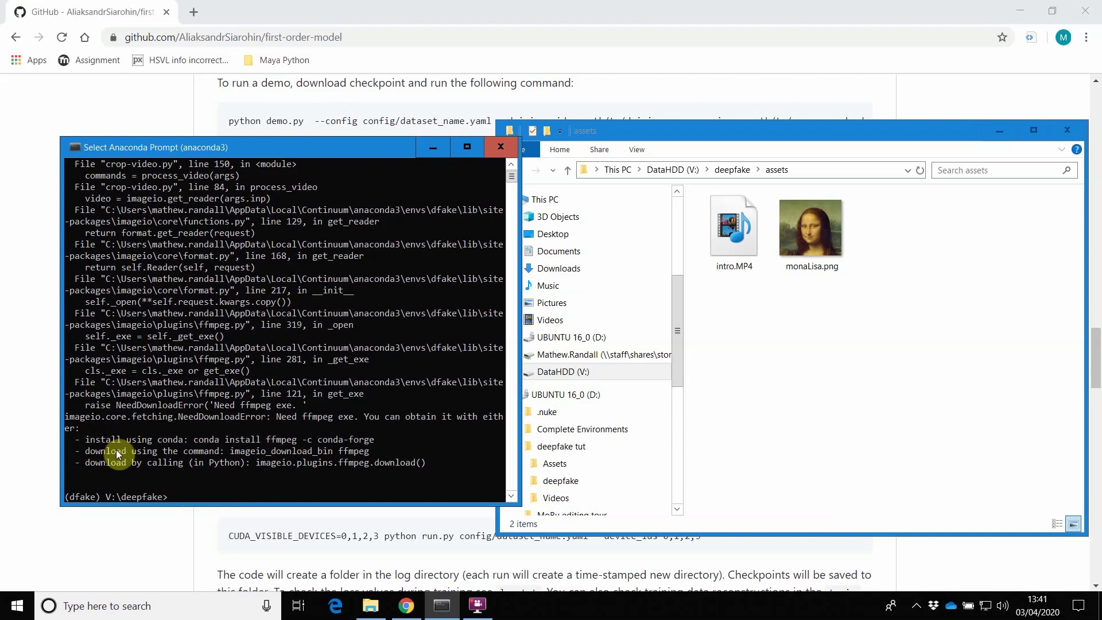
left_click(191, 497)
right_click(191, 497)
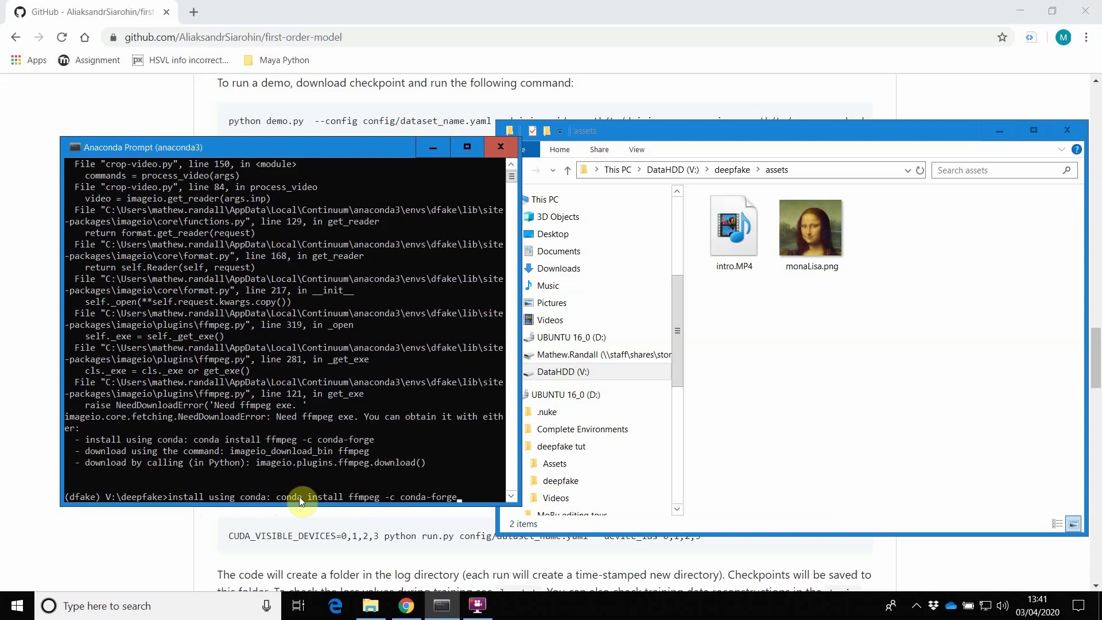
- Trim the pasted line to "conda install ffmpeg -c conda-forge", run it and accept the package changes with y
left_click(276, 497)
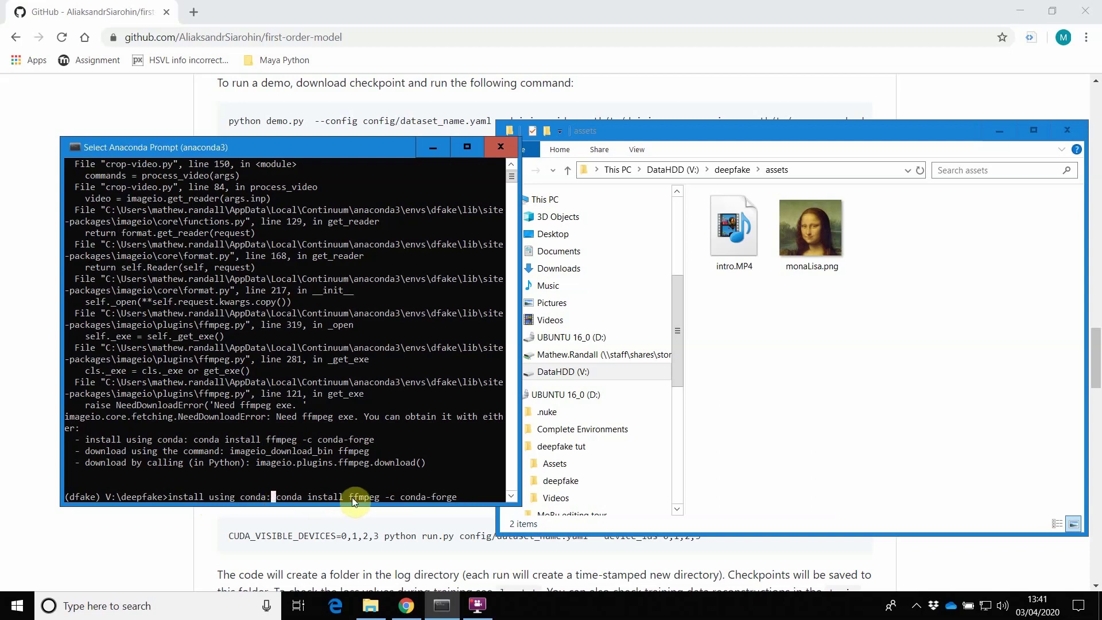
key("Escape")
key("Left")
key("Left")
key("Left")
key("Left")
key("Left")
key("Left")
key("Left")
key("Left")
key("Left")
key("Left")
key("Left")
key("Left")
key("Left")
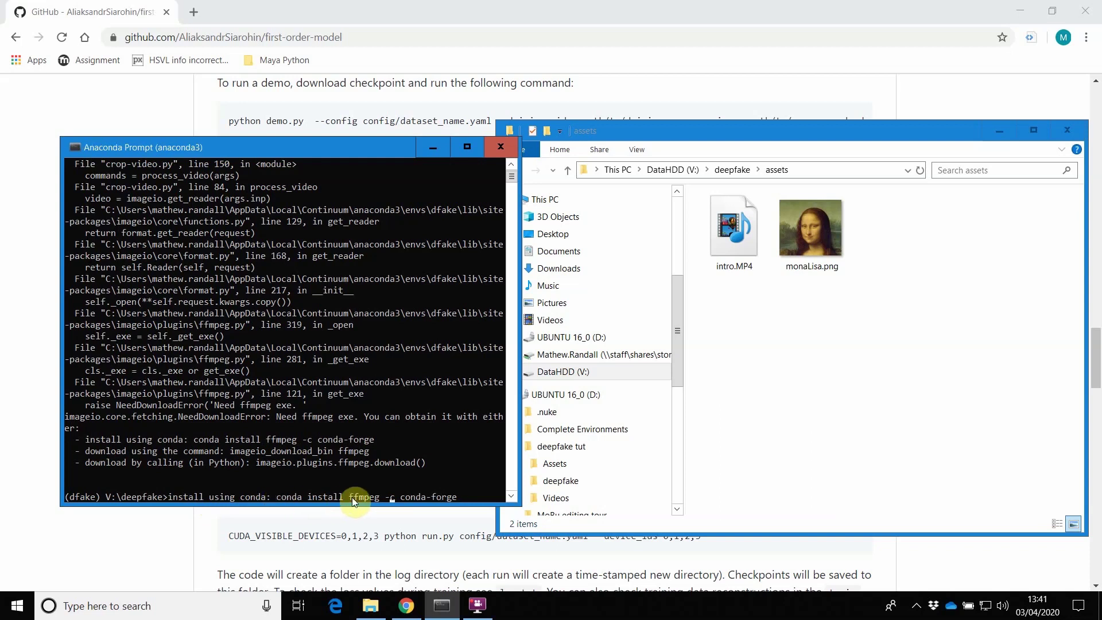
key("BackSpace")
key("BackSpace")
key("BackSpace")
key("BackSpace")
key("BackSpace")
key("BackSpace")
key("BackSpace")
key("BackSpace")
key("BackSpace")
key("BackSpace")
key("BackSpace")
key("BackSpace")
key("BackSpace")
key("BackSpace")
key("BackSpace")
key("BackSpace")
key("BackSpace")
key("BackSpace")
key("BackSpace")
key("BackSpace")
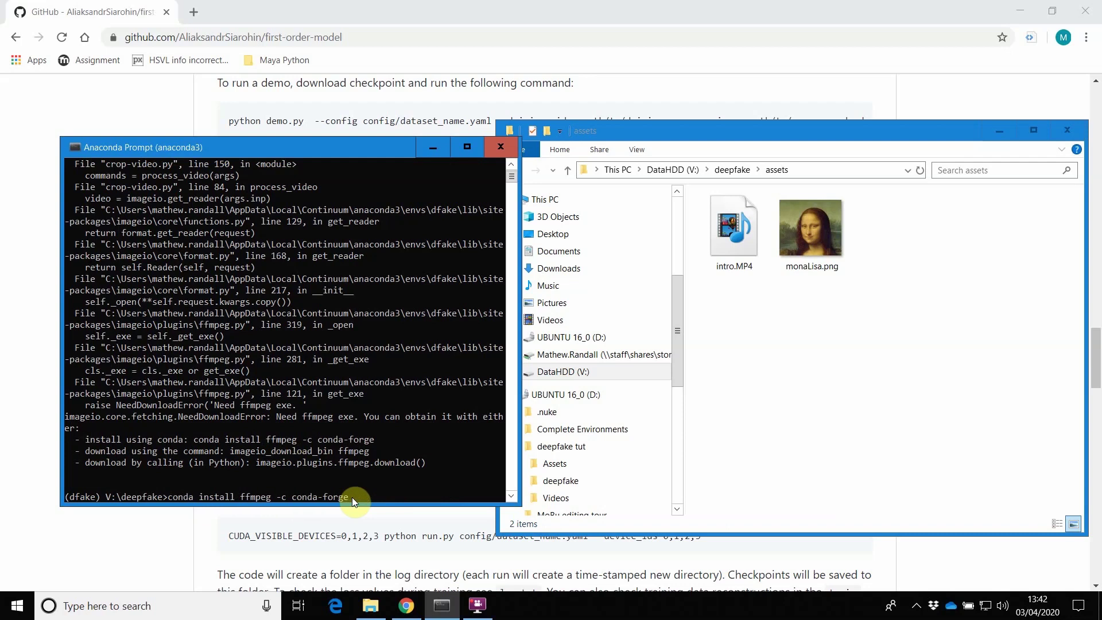
key("Return")
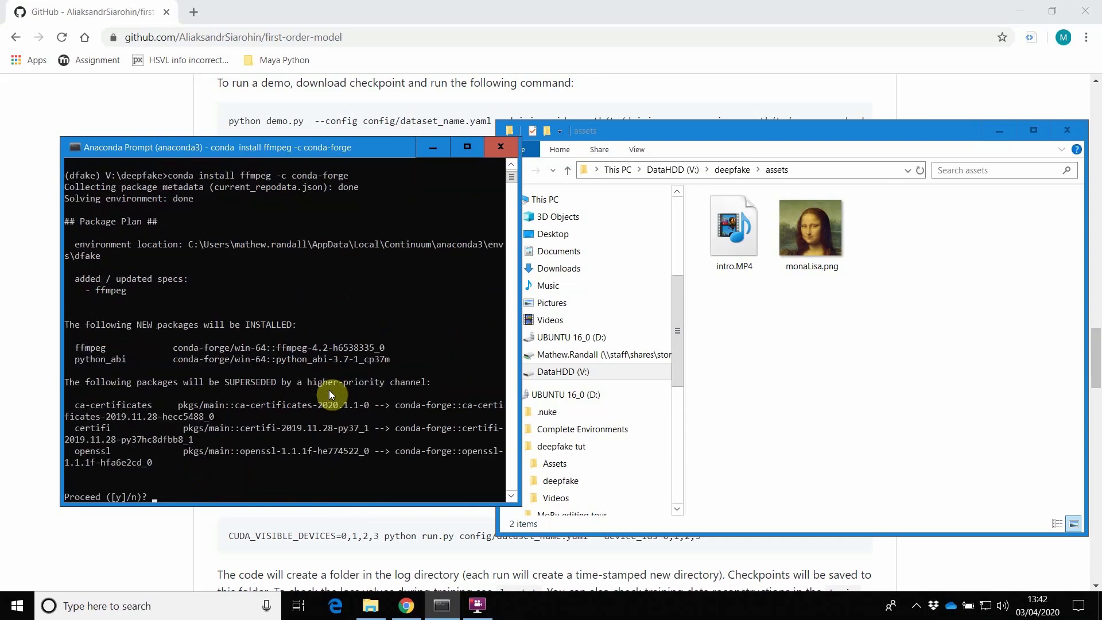
type("y")
key("Return")
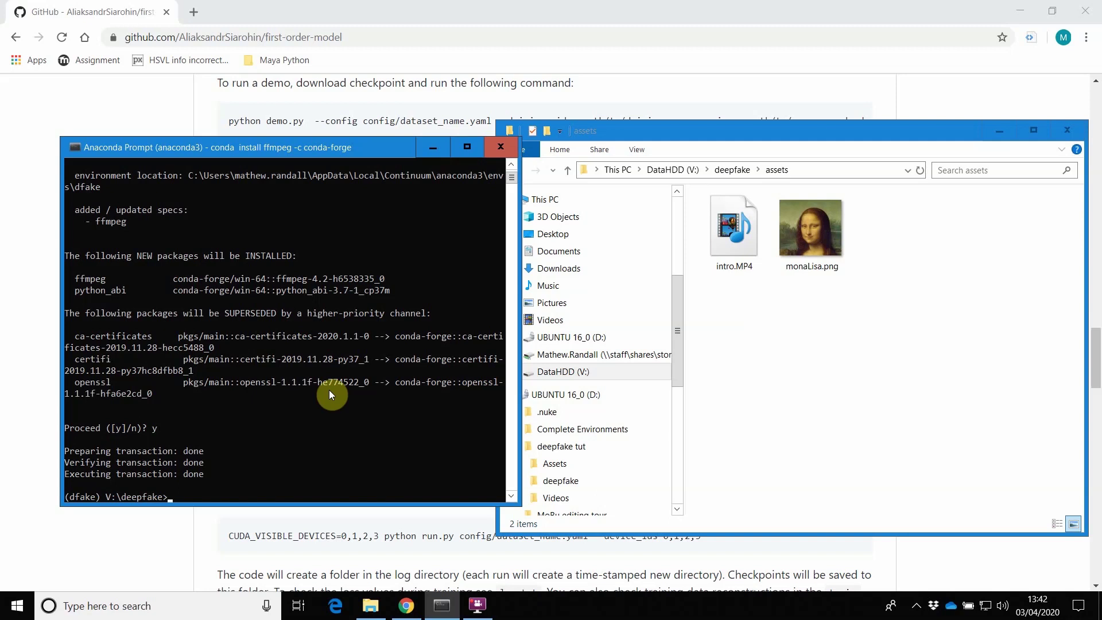
- Rerun "python crop-video.py --inp assets/intro.mp4" and widen the prompt window so the suggested crop command fits on one line
type("python crop-video.py --inp assets/intro.mp4")
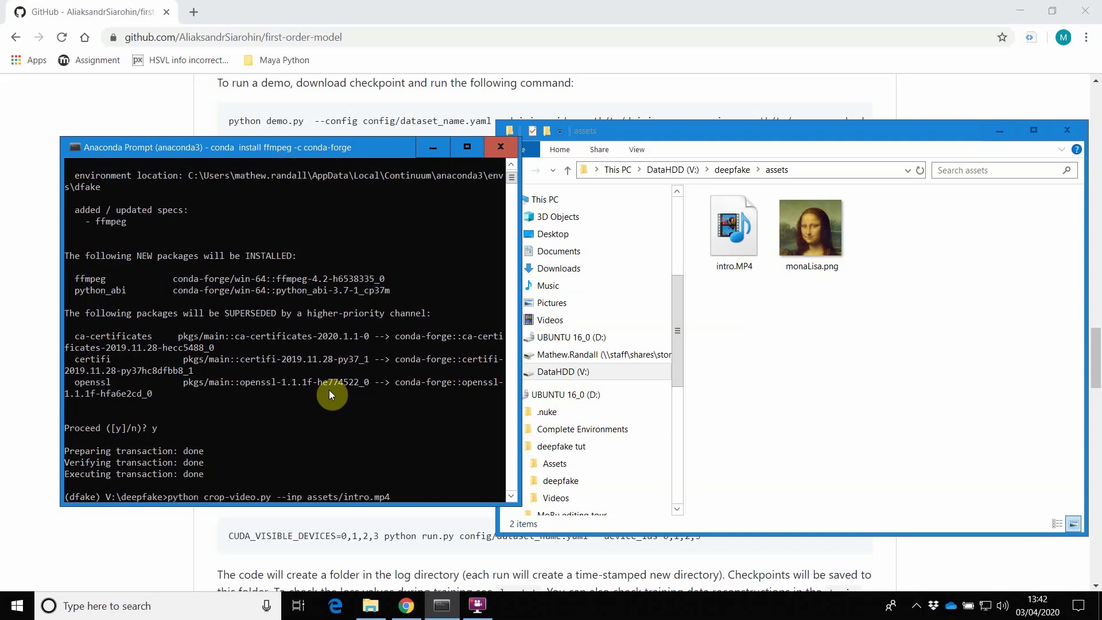
key("Return")
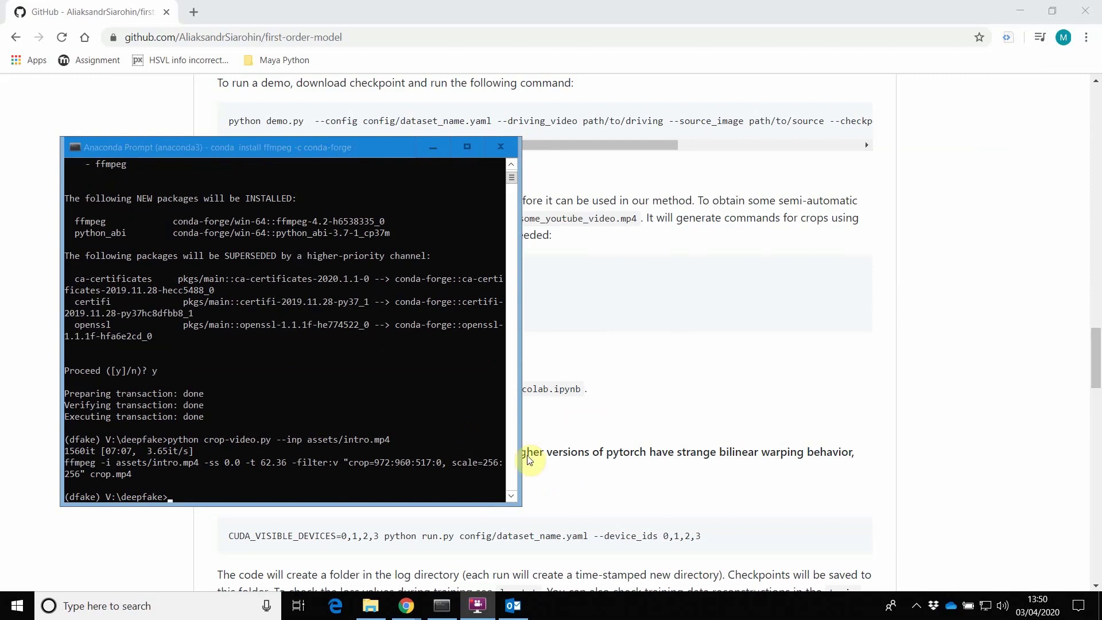
left_click_drag(521, 450, 641, 447)
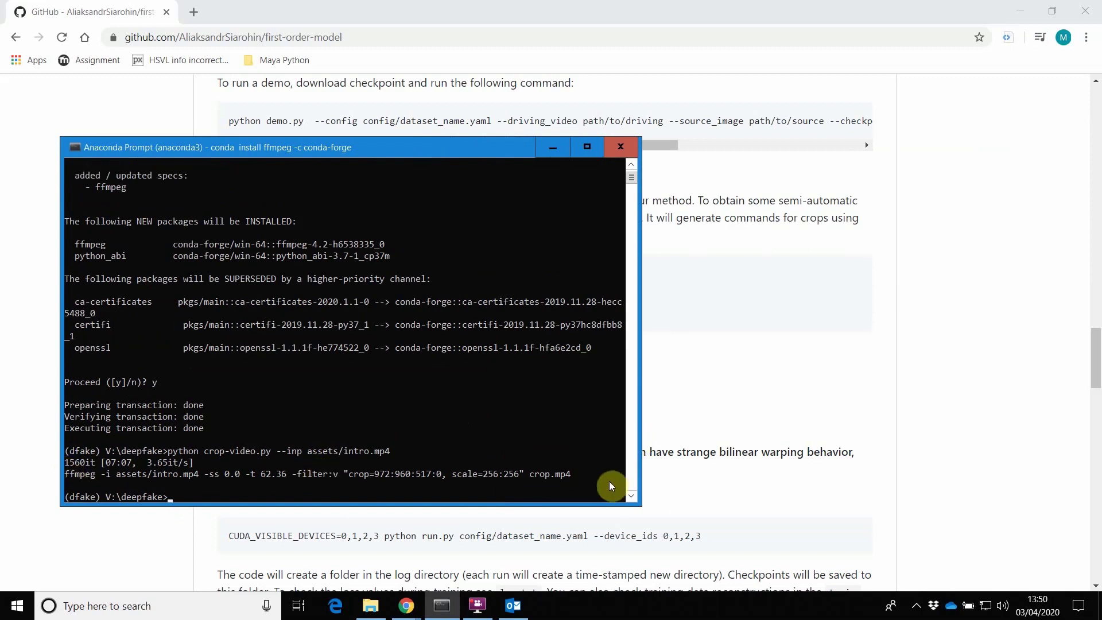
- Copy the suggested command ffmpeg -i assets/intro.mp4 -ss 0.0 -t 62.36 -filter:v "crop=972:960:517:0, scale=256:256" crop.mp4 to the prompt and run it
left_click_drag(582, 474, 65, 484)
right_click(65, 483)
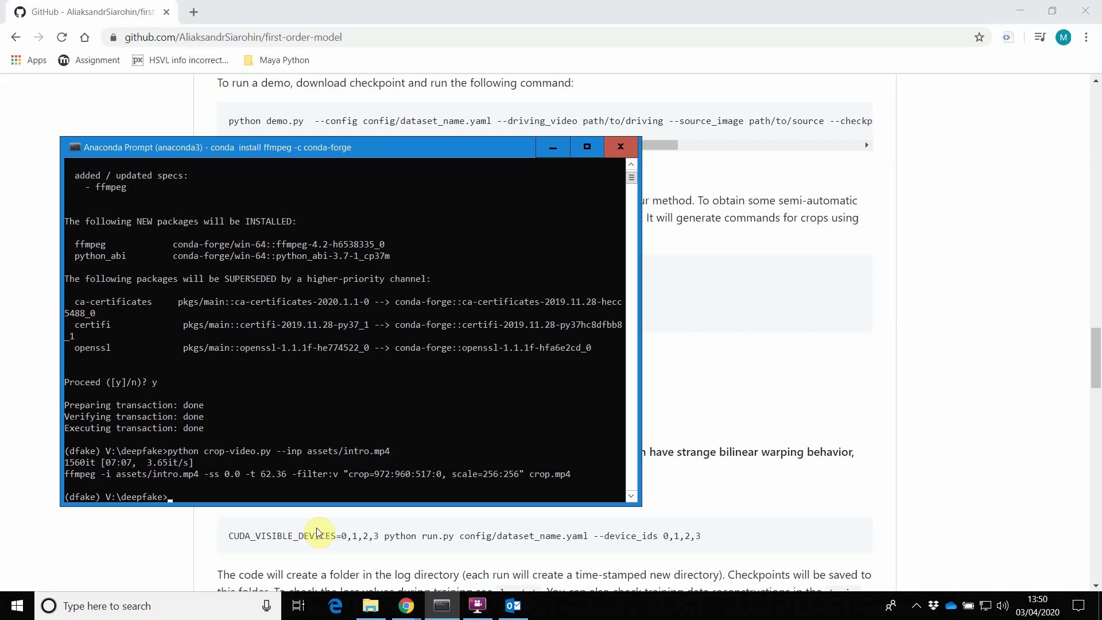
left_click(232, 497)
right_click(222, 499)
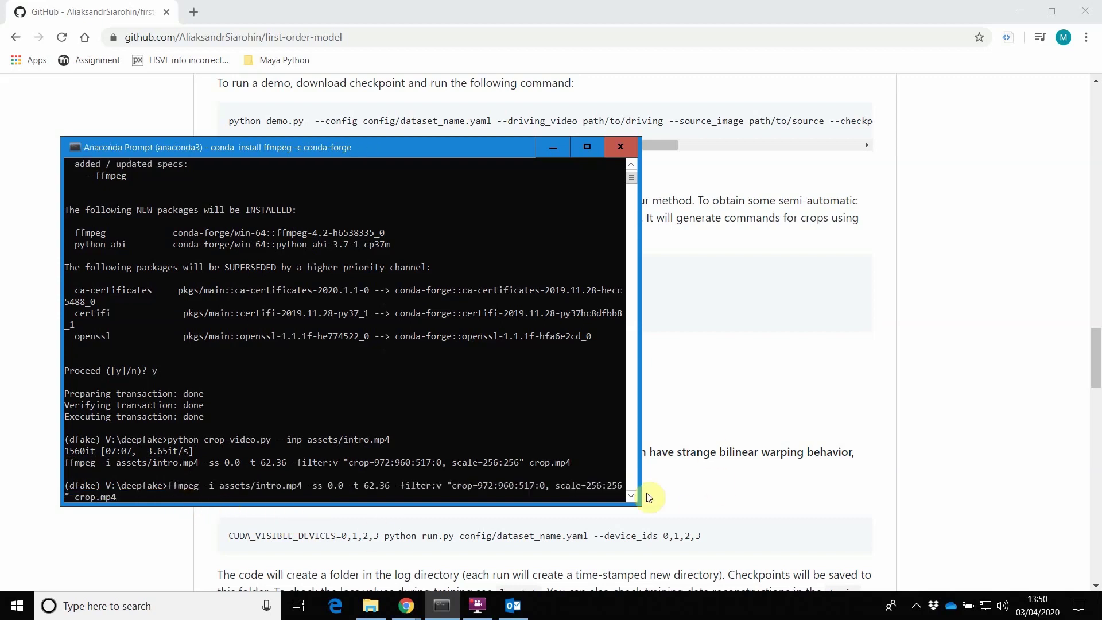
left_click_drag(641, 477, 745, 473)
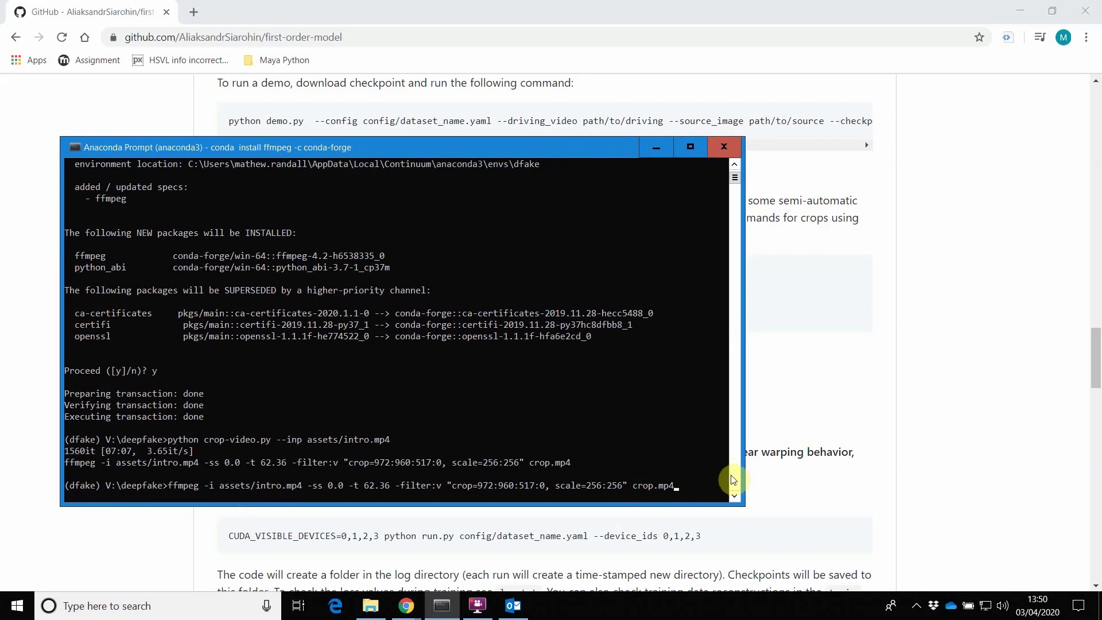
key("Return")
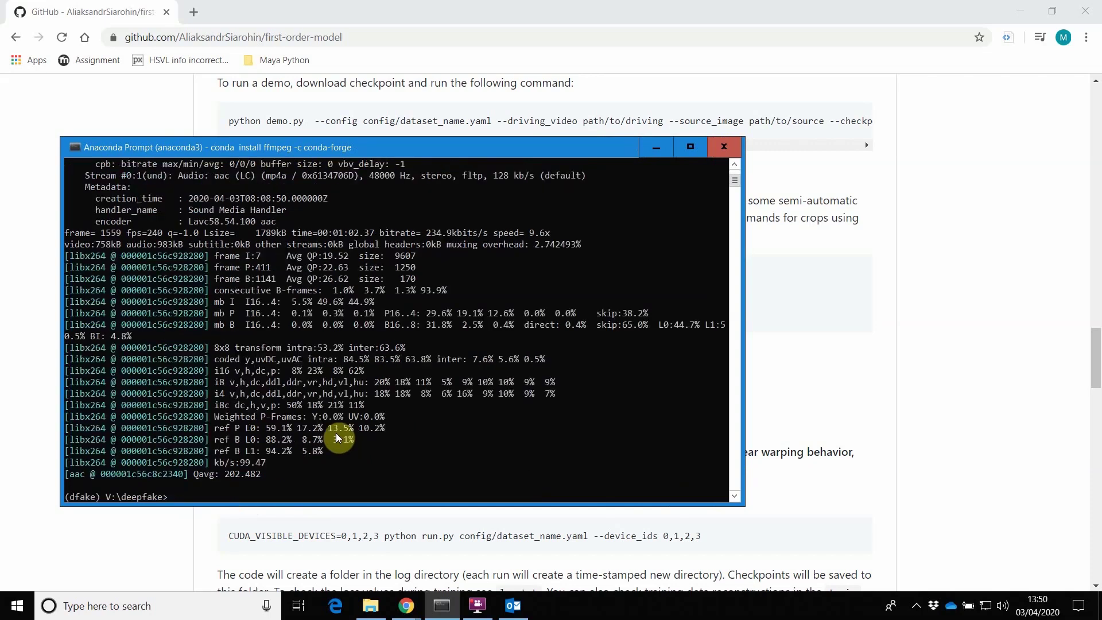
- Review the ffmpeg output back to its command line, and select crop.mp4 in the V:\deepfake folder
scroll(313, 382, "up", 8)
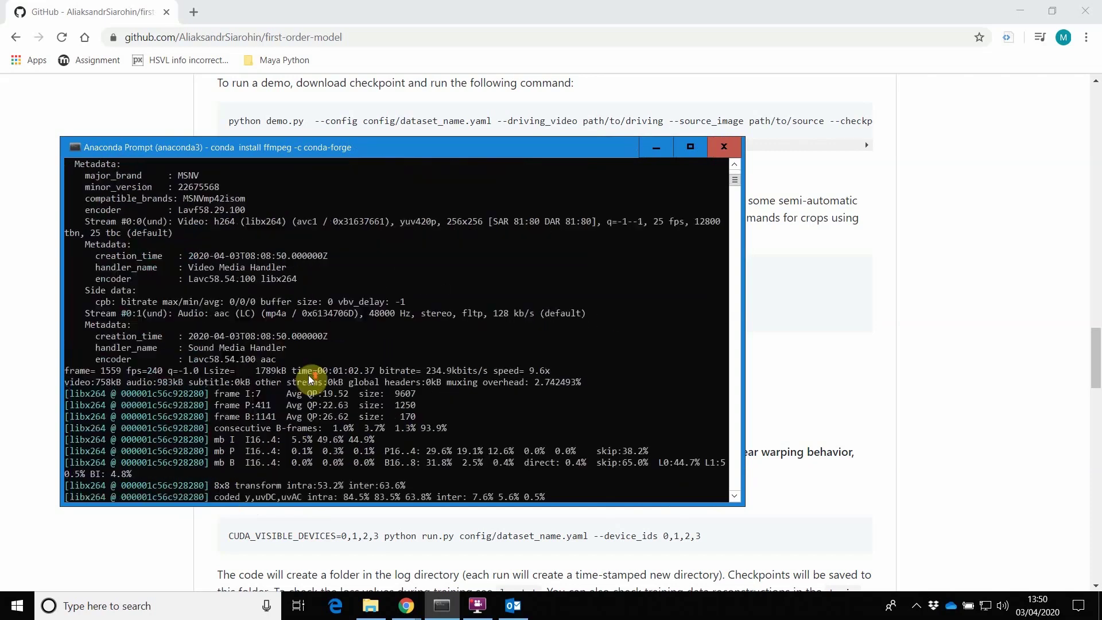
scroll(310, 380, "up", 15)
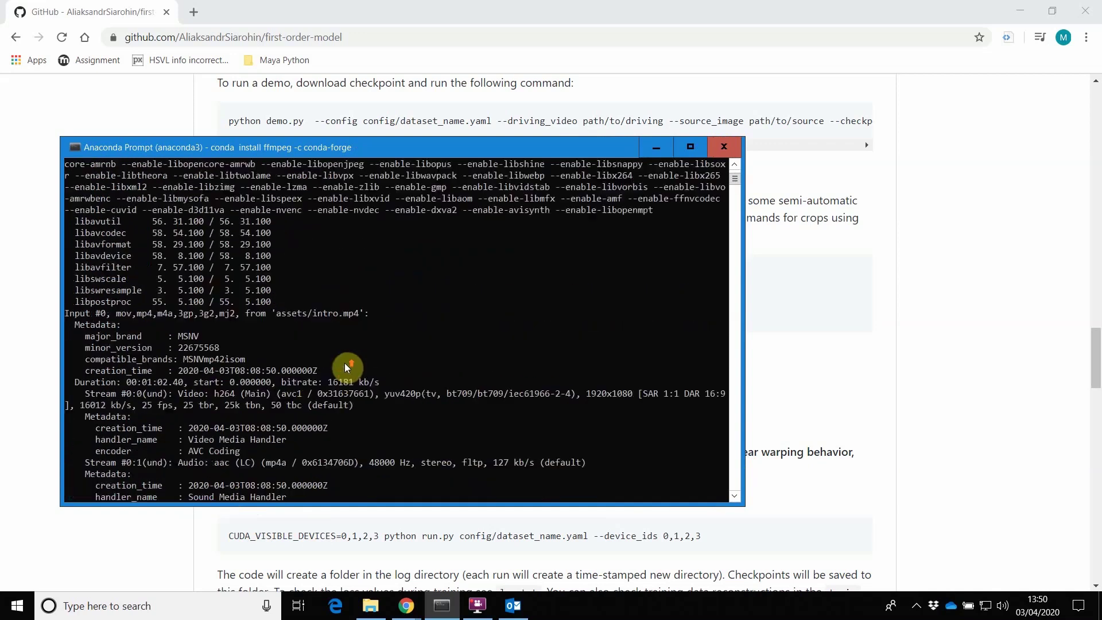
scroll(347, 368, "up", 4)
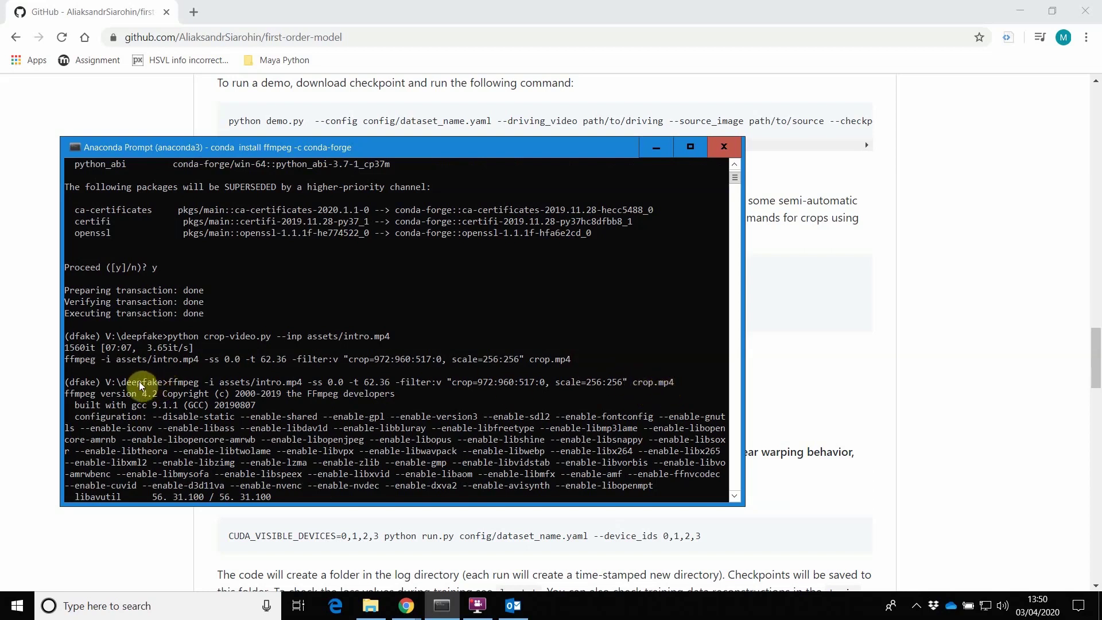
left_click(371, 605)
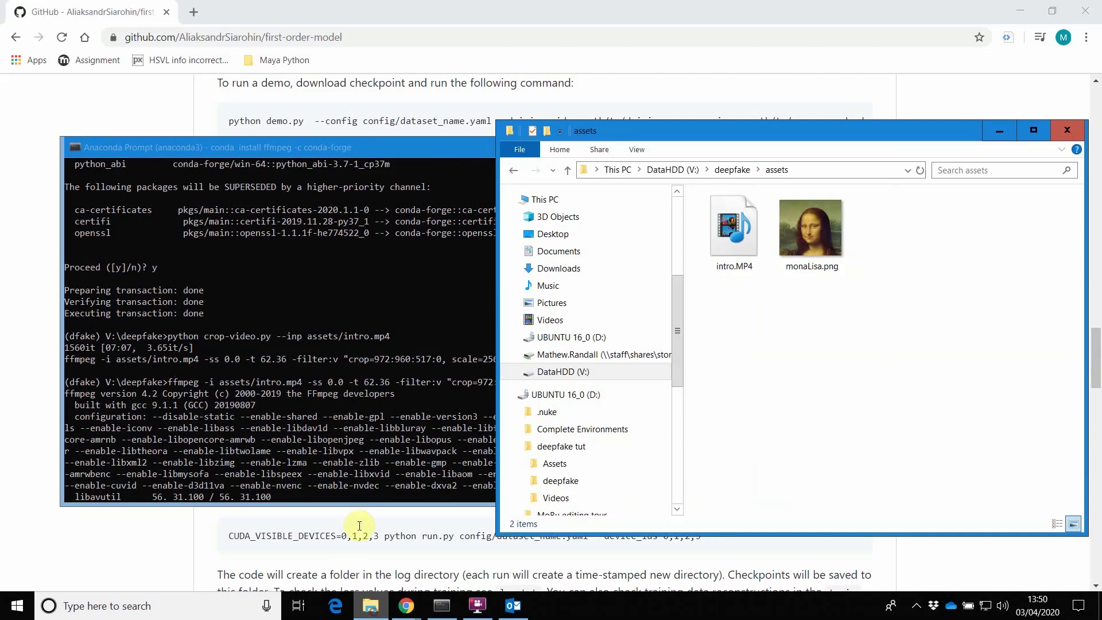
left_click(731, 171)
left_click_drag(773, 135, 680, 107)
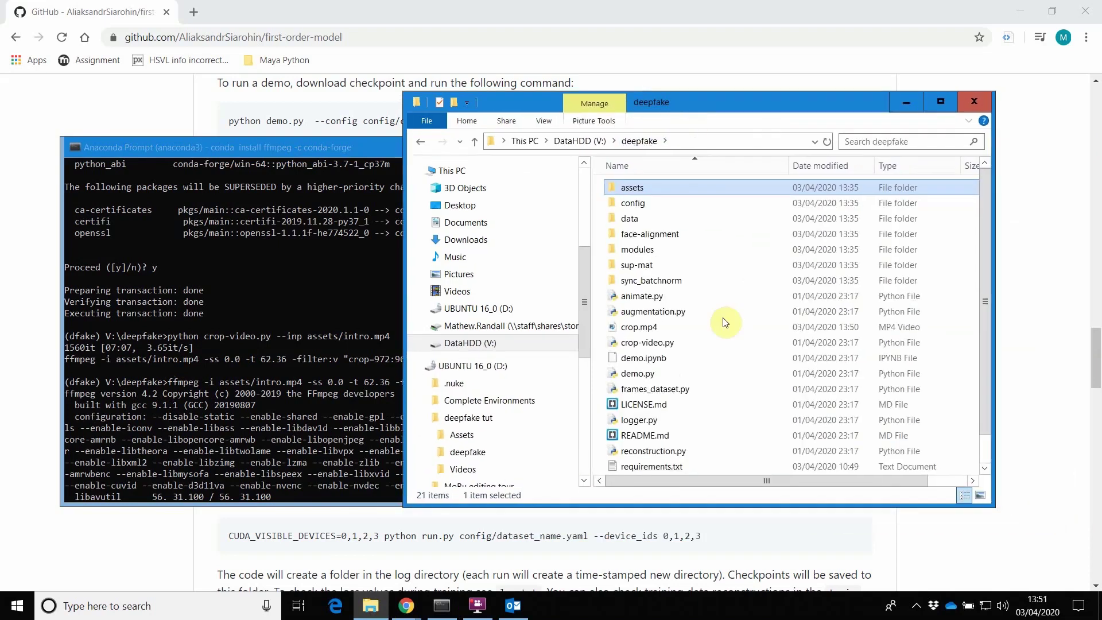
left_click(625, 328)
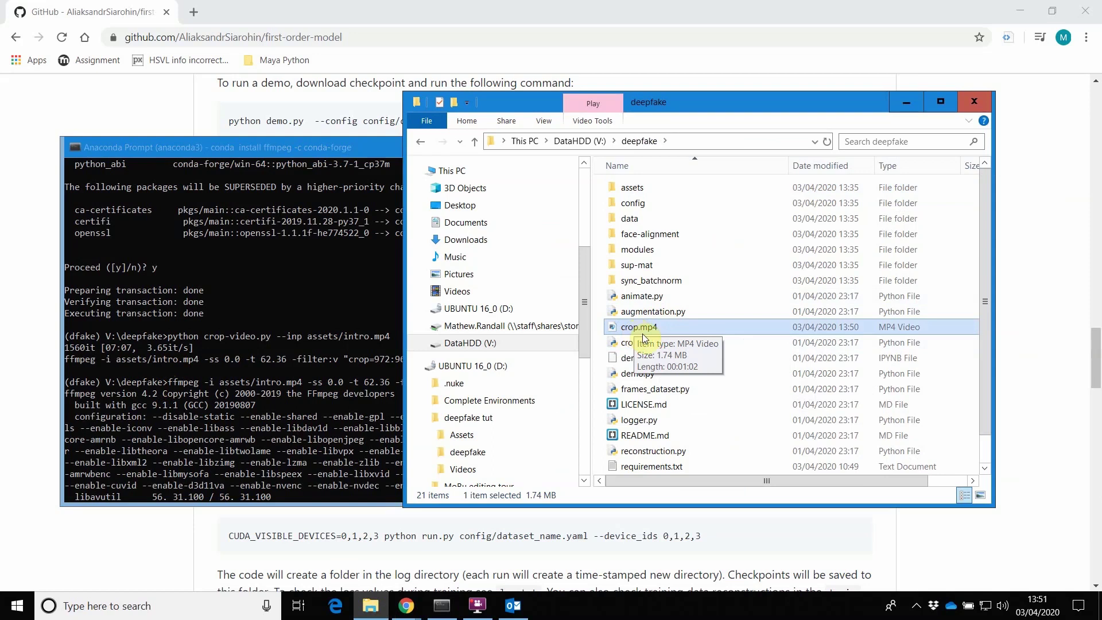
- Start VLC media player and shrink its window so it sits beside the deepfake folder's file list
left_click(145, 604)
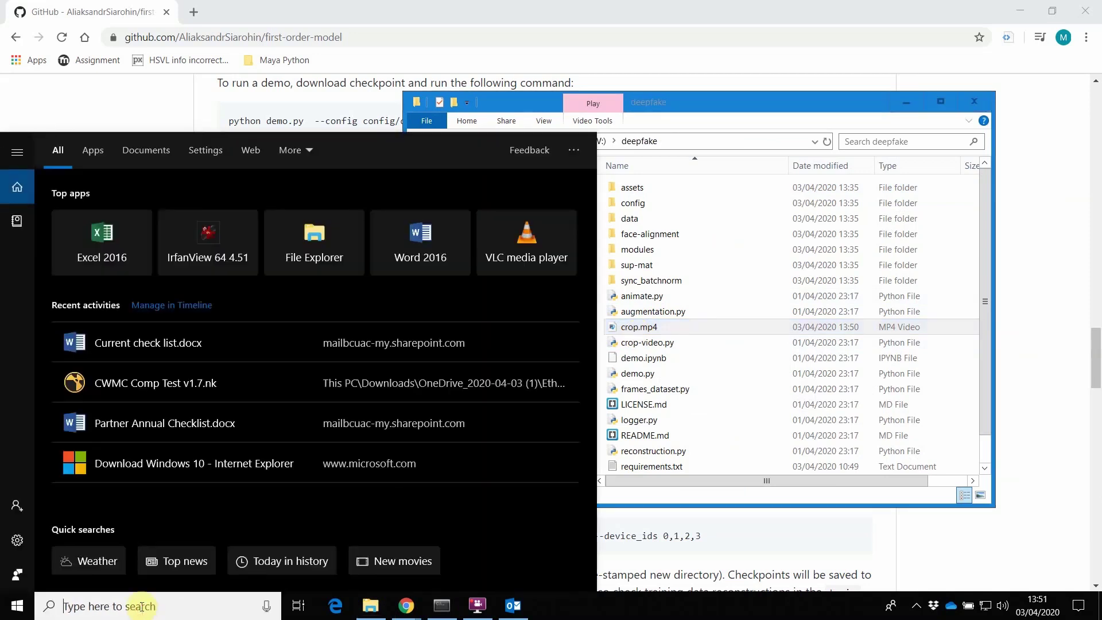
type("vlc")
key("Escape")
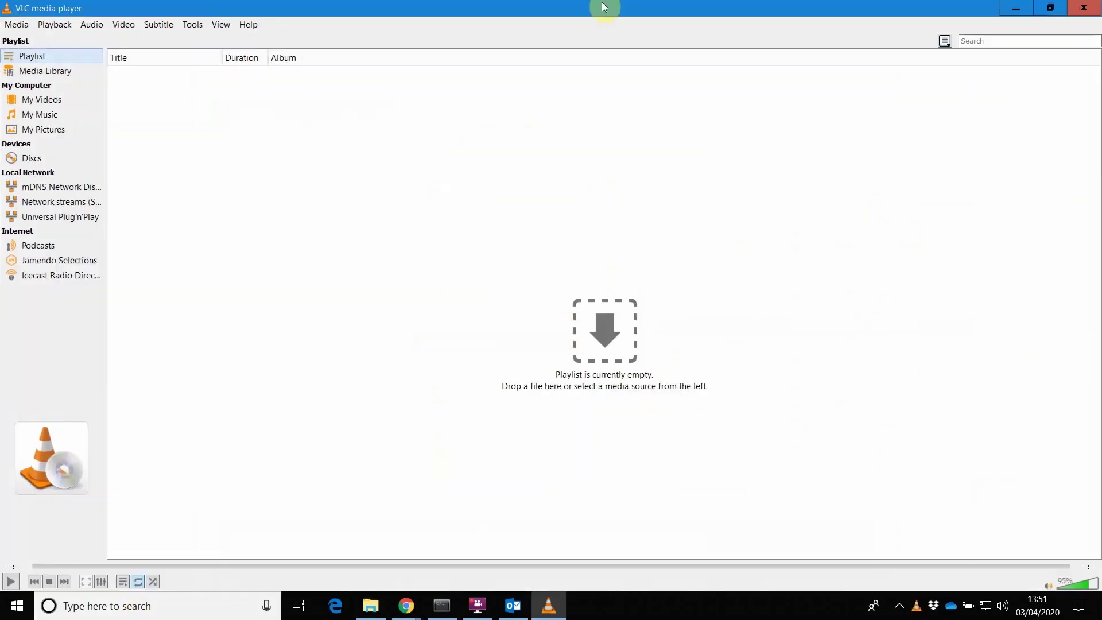
left_click_drag(602, 7, 628, 41)
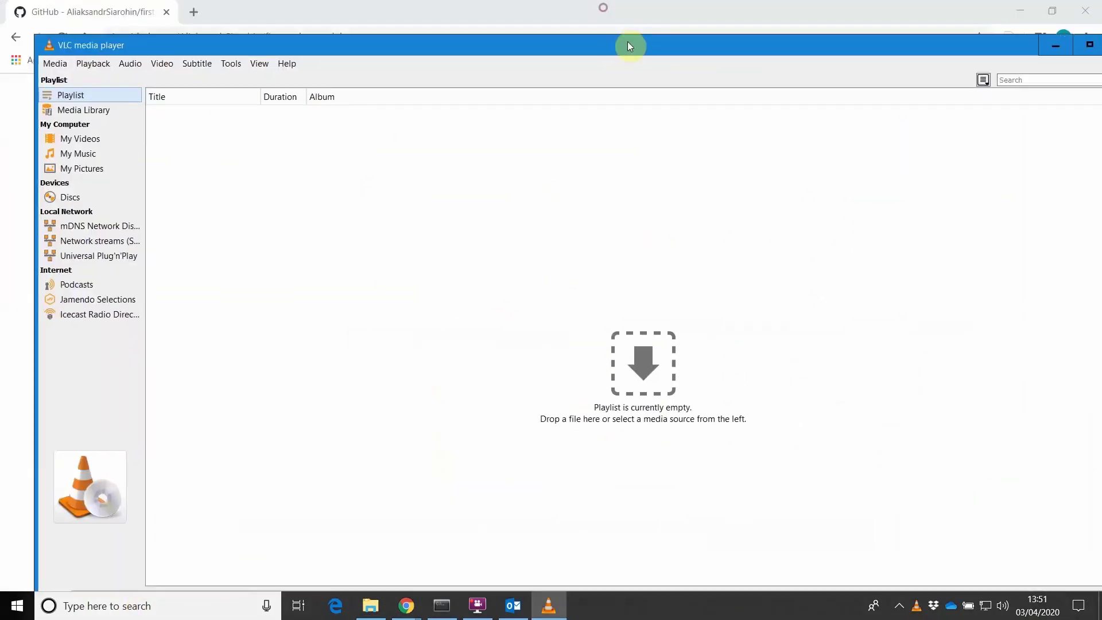
left_click_drag(972, 26, 476, 189)
left_click_drag(340, 198, 497, 98)
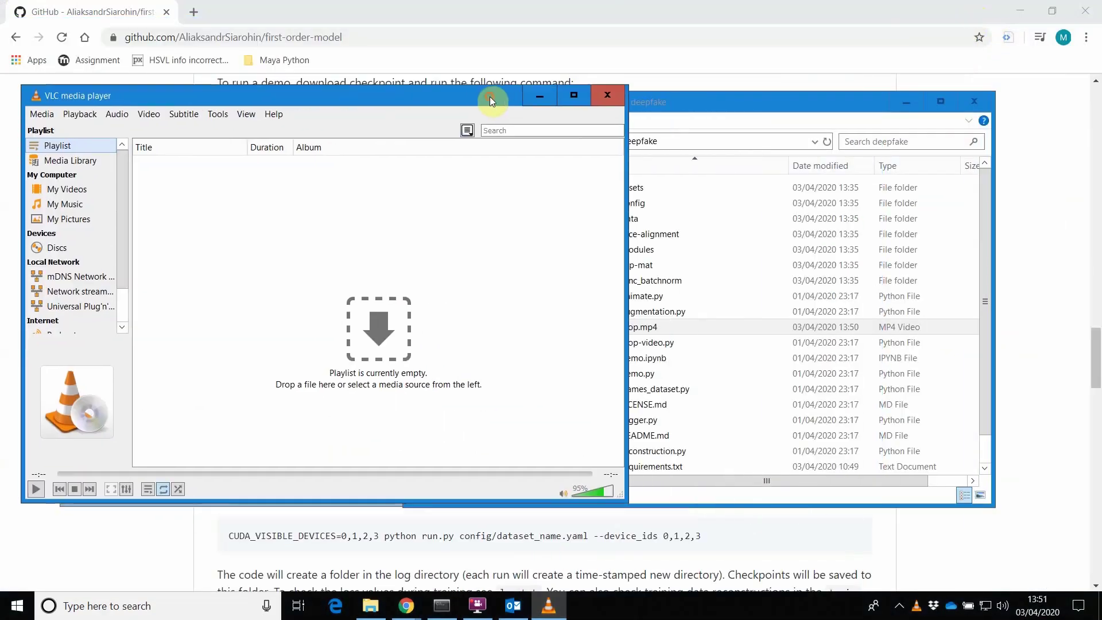
- Play crop.mp4 from the deepfake folder in VLC to check the crop, and close the player
left_click(723, 101)
left_click_drag(677, 326, 325, 345)
left_click(293, 97)
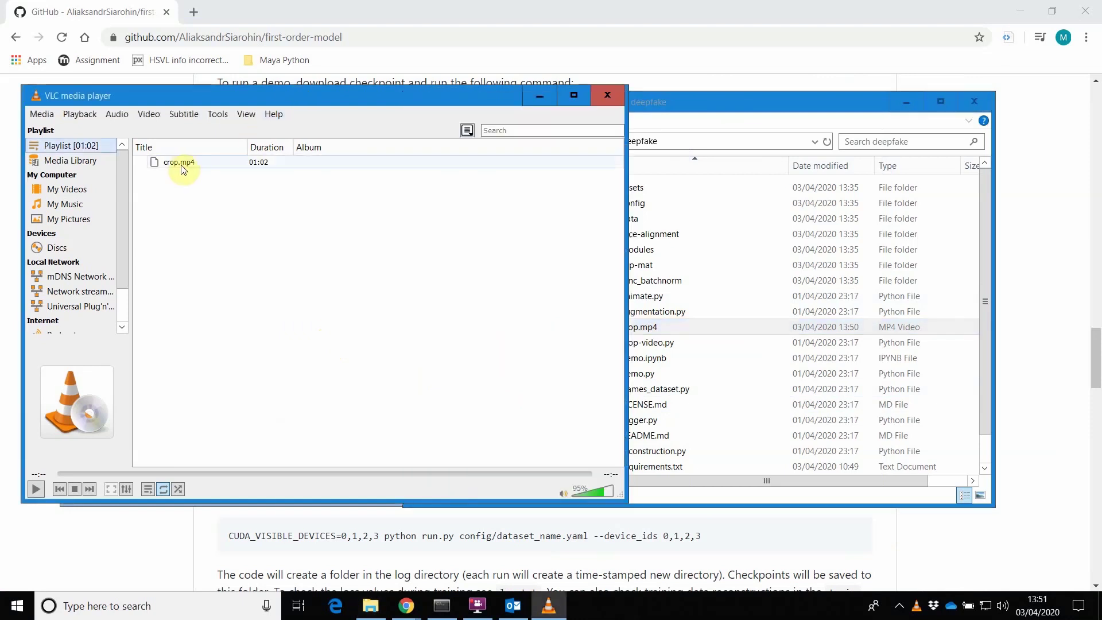
left_click(184, 163)
double_click(183, 165)
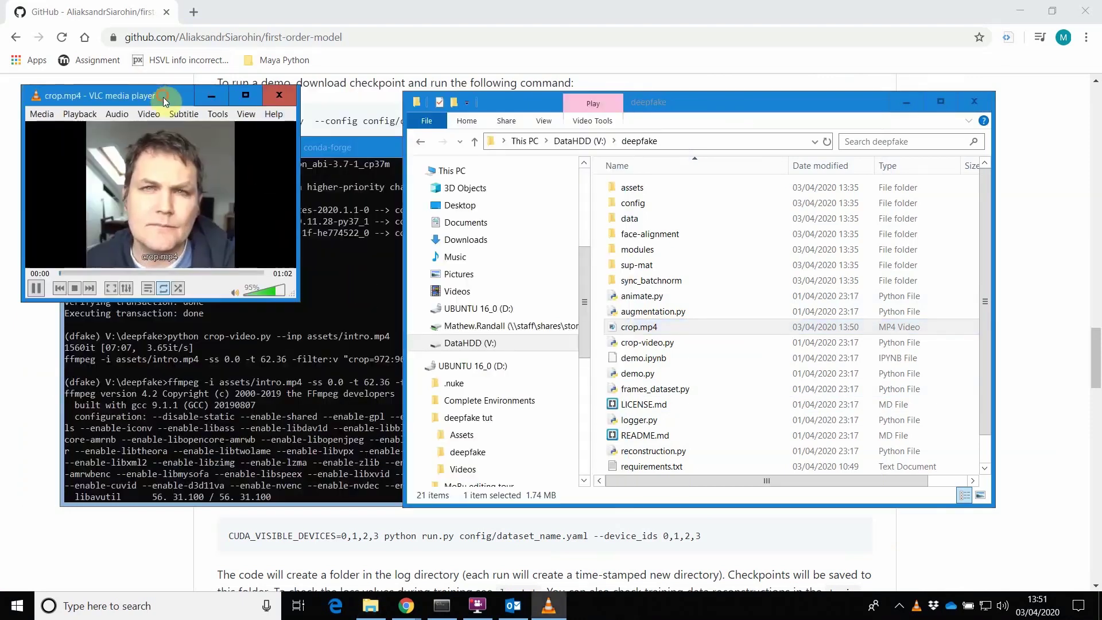
left_click_drag(162, 94, 504, 112)
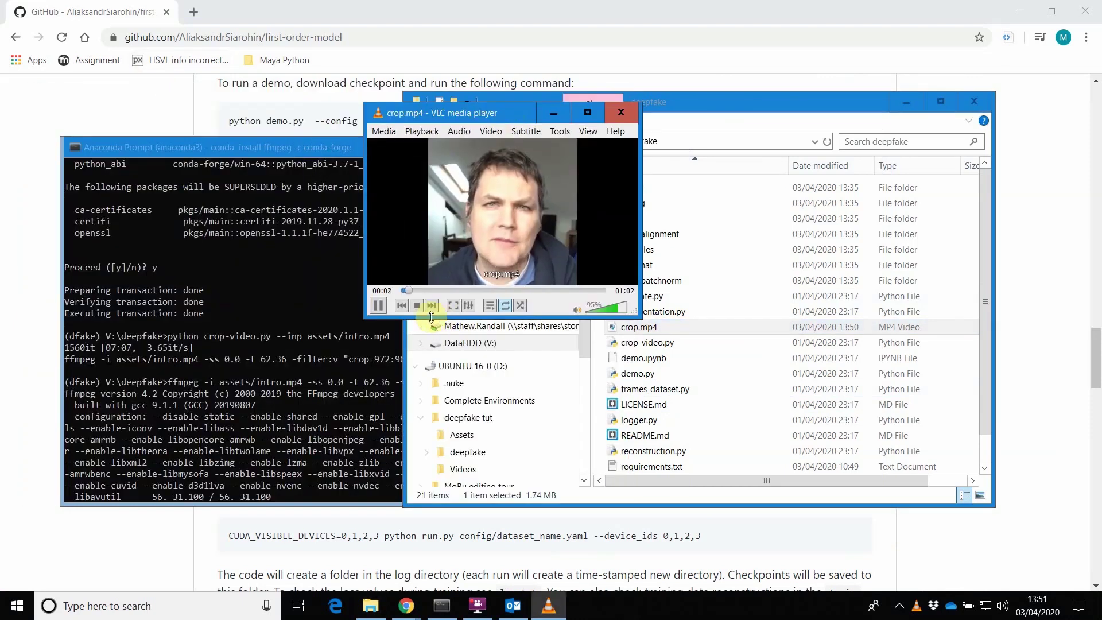
left_click(379, 306)
left_click(634, 116)
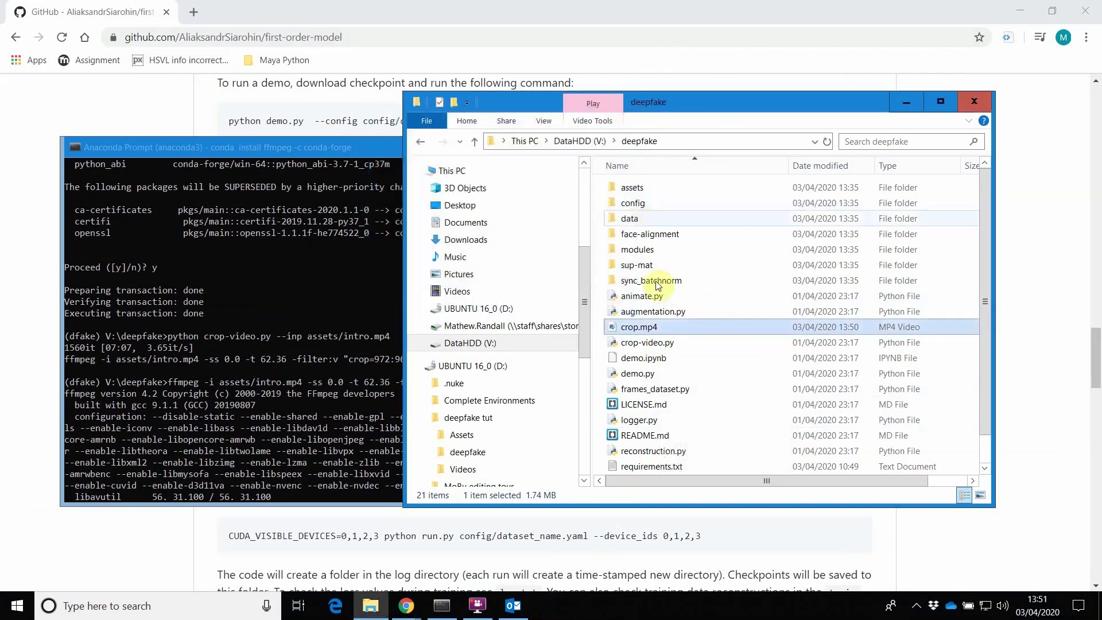
- Move crop.mp4 into the assets folder and open that folder
left_click_drag(643, 327, 636, 187)
double_click(634, 187)
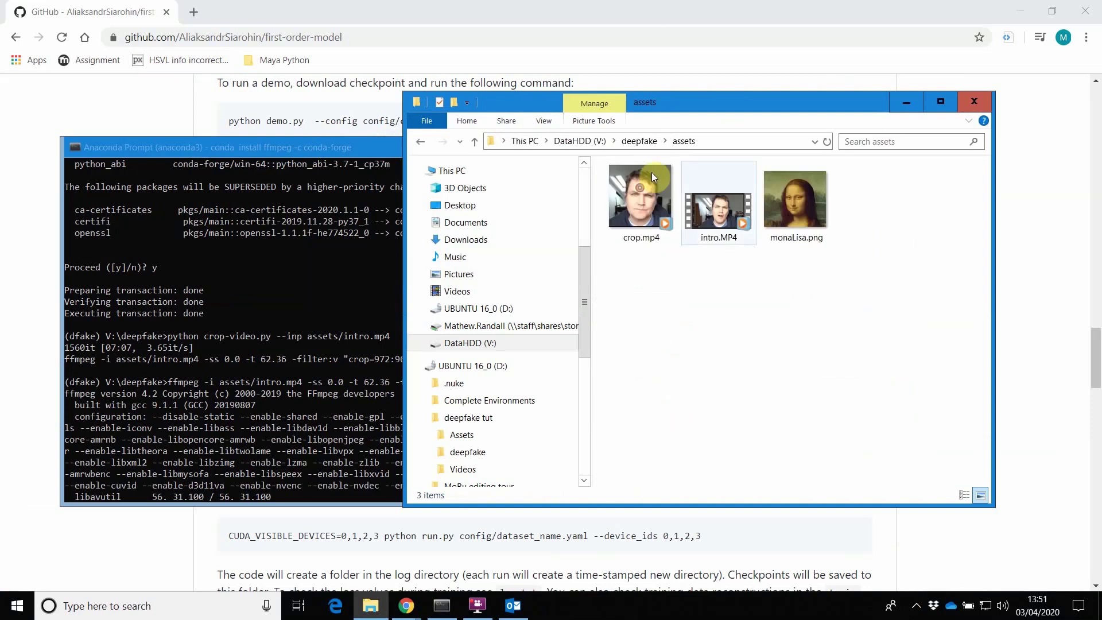
left_click(292, 147)
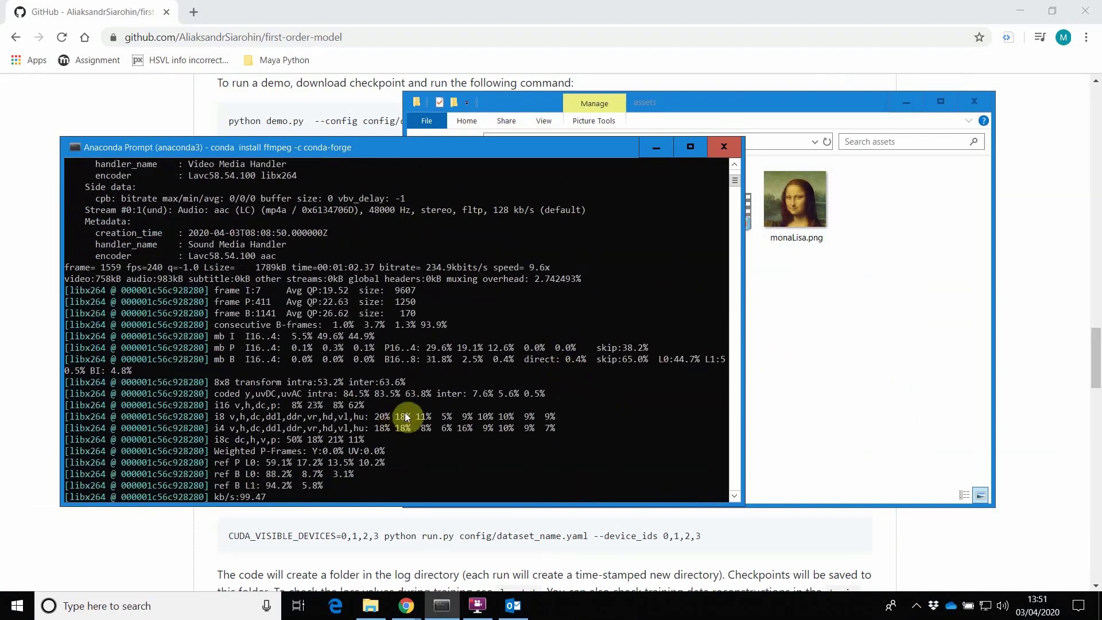
left_click(814, 308)
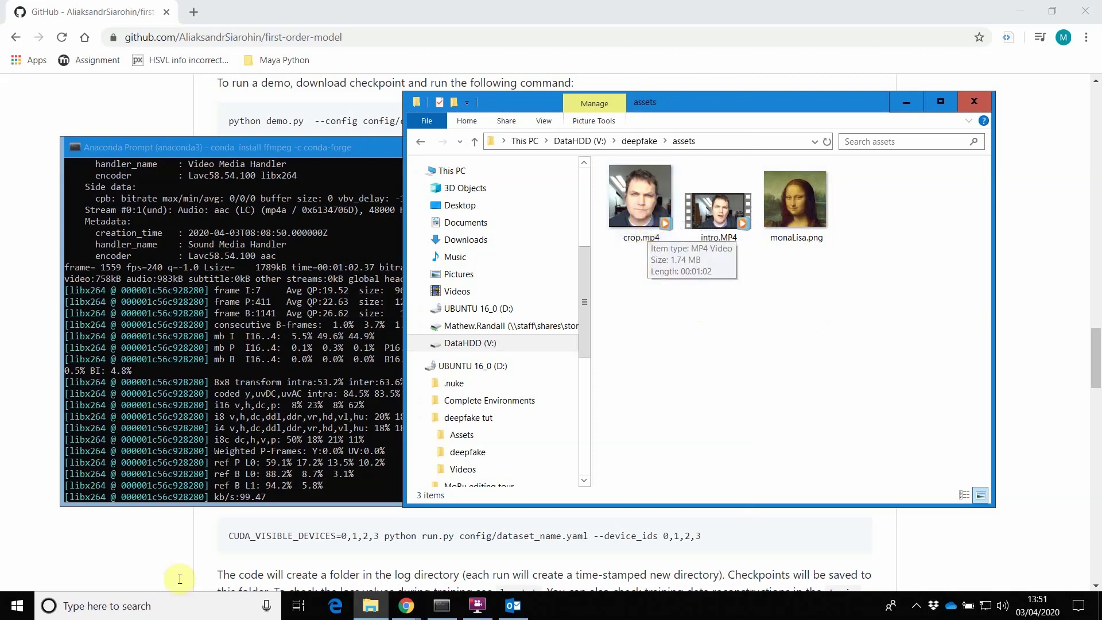
- Start VLC media player again and add crop.mp4 from the assets folder to its playlist
left_click(161, 609)
type("vlc")
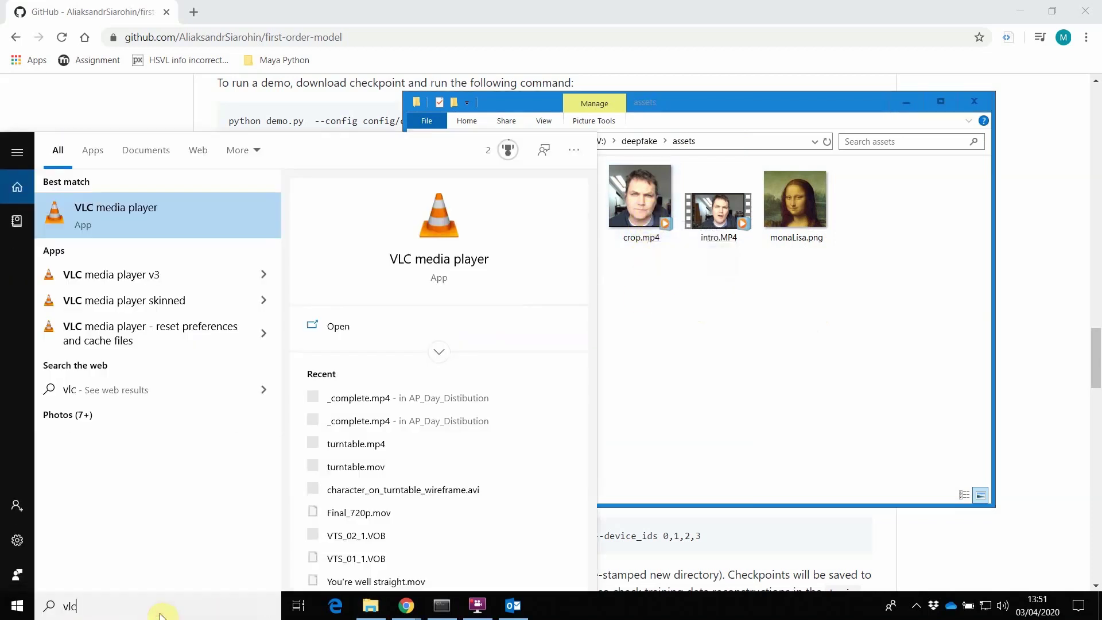
key("Escape")
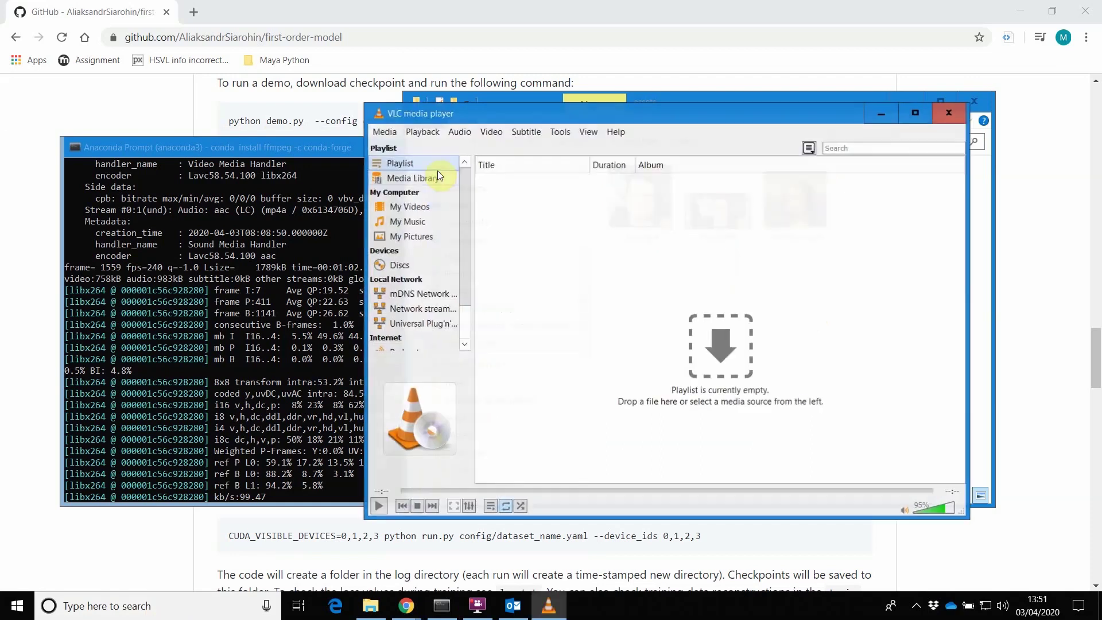
left_click_drag(600, 172, 632, 391)
left_click_drag(559, 189, 549, 49)
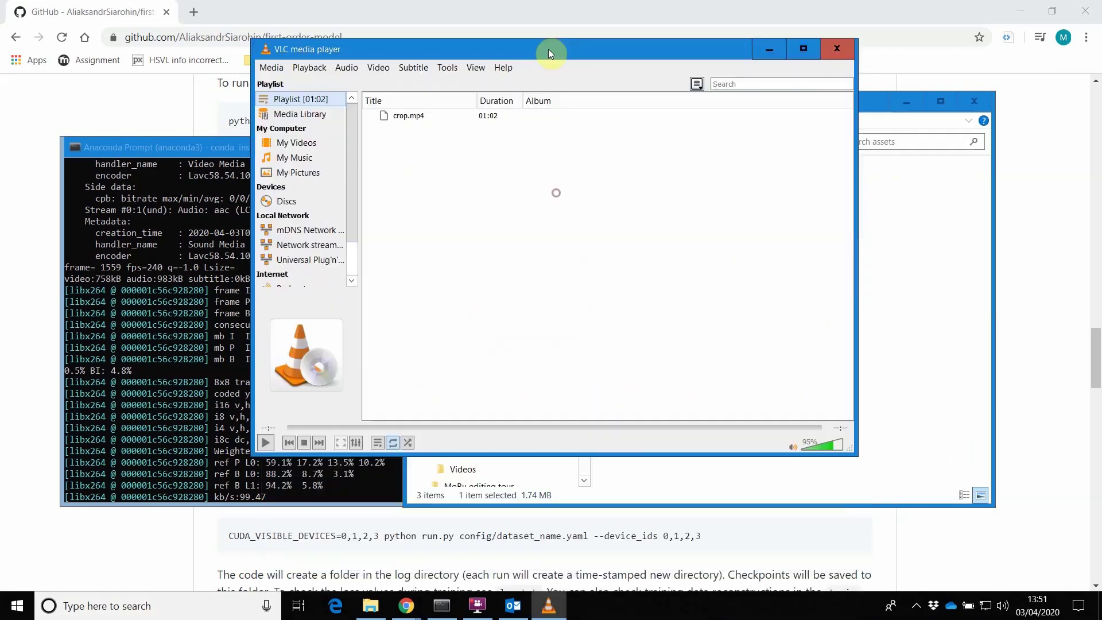
- Play crop.mp4 in VLC, pause it near the start to check the face framing, and return to the assets folder
double_click(422, 115)
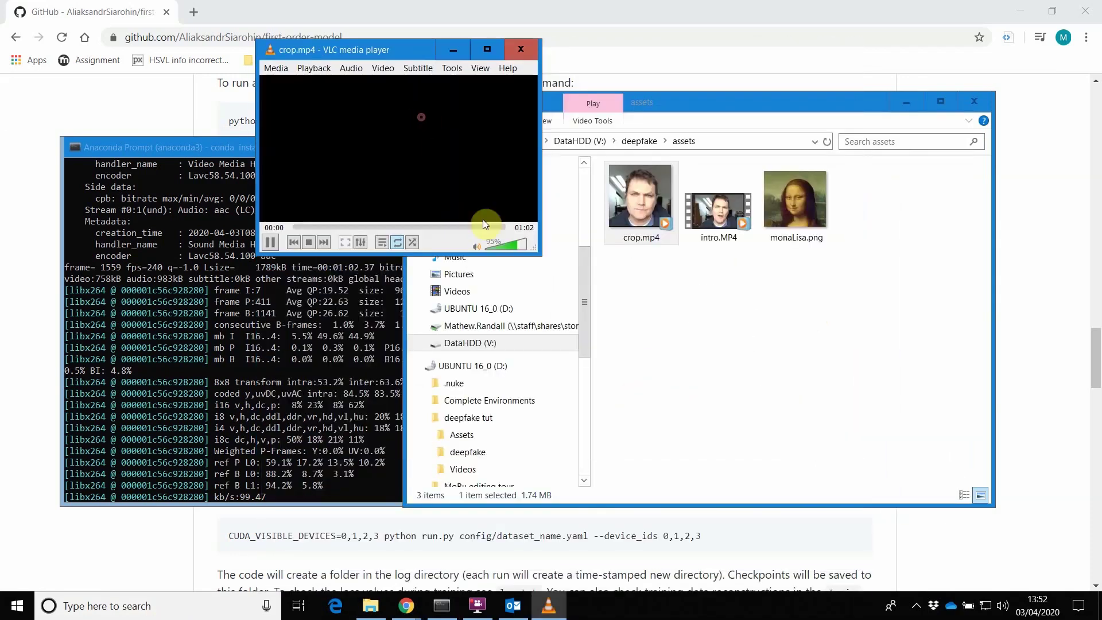
left_click(271, 242)
left_click(313, 67)
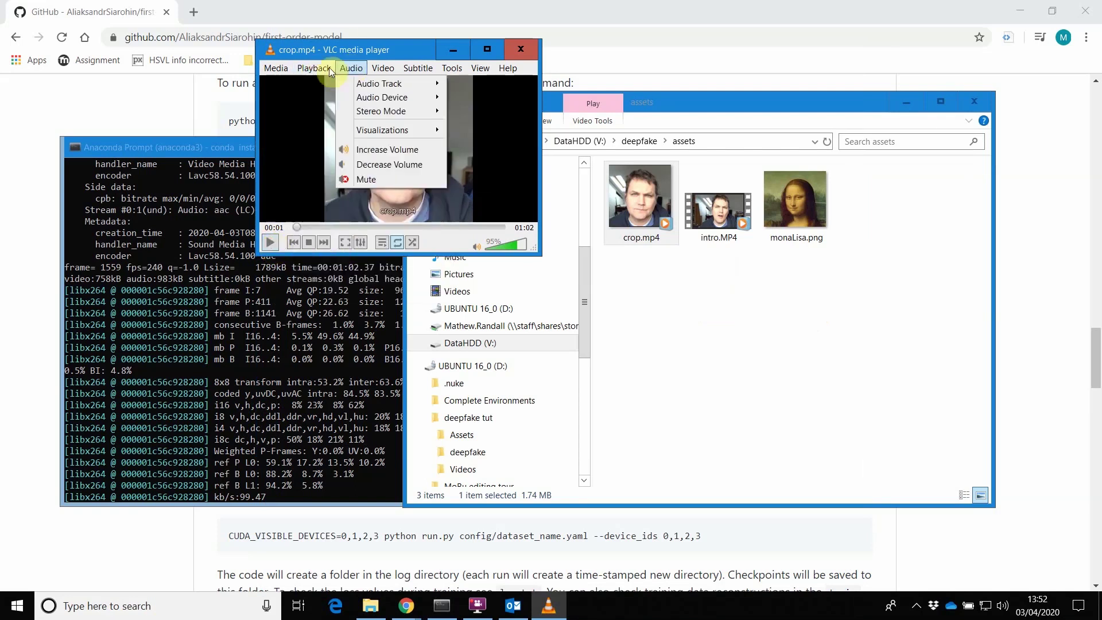
mouse_move(383, 68)
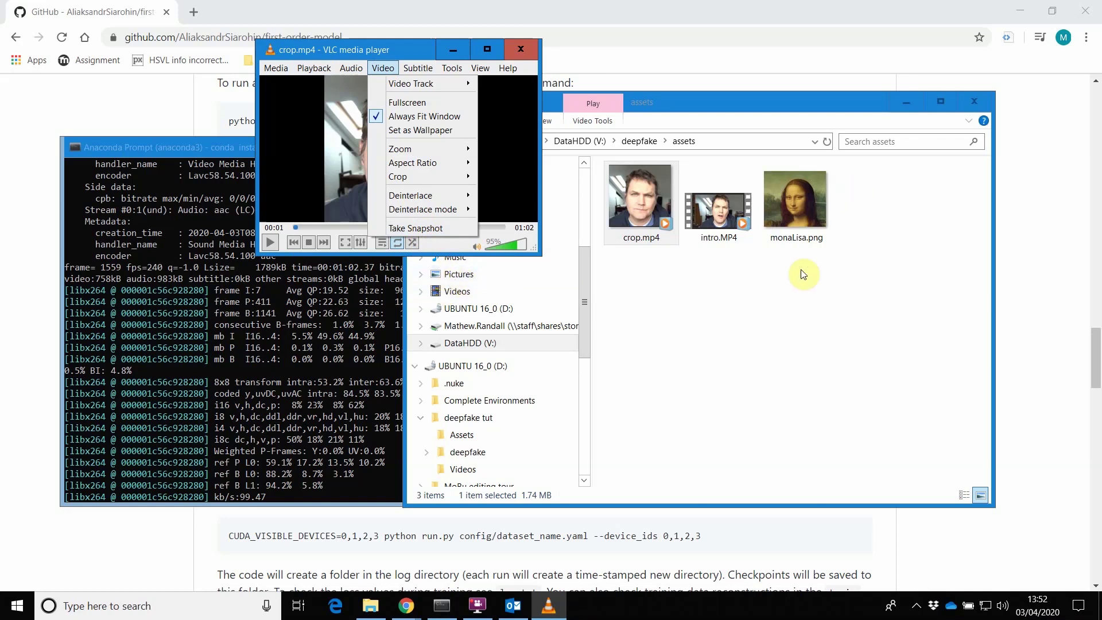
left_click(786, 275)
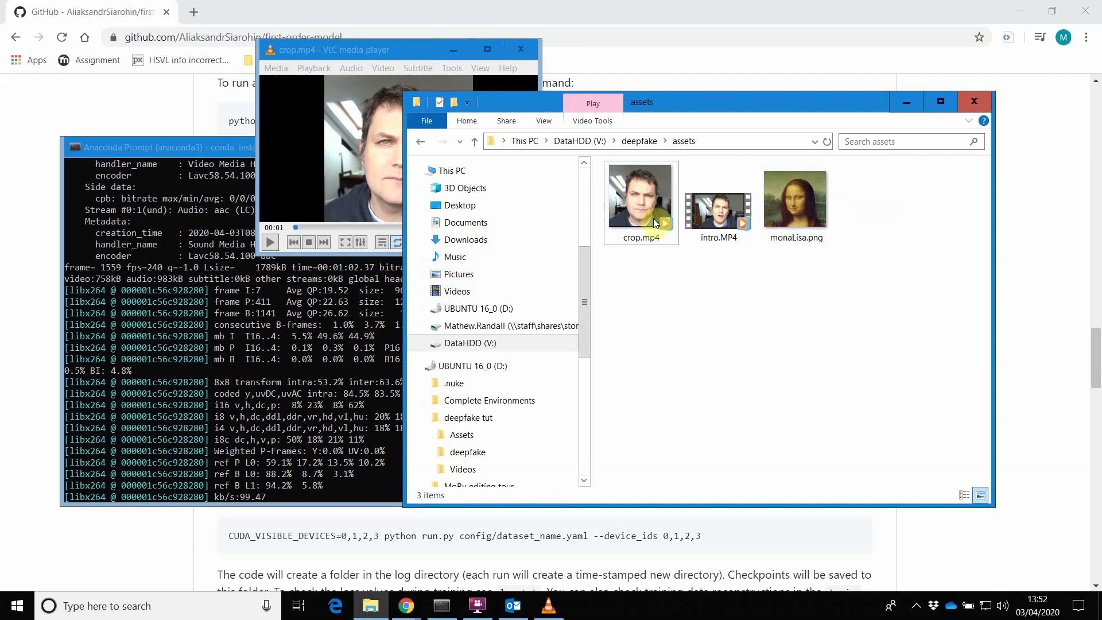
- Open monaLisa.png from the assets folder to view the picture, and close the image viewer
mouse_move(653, 218)
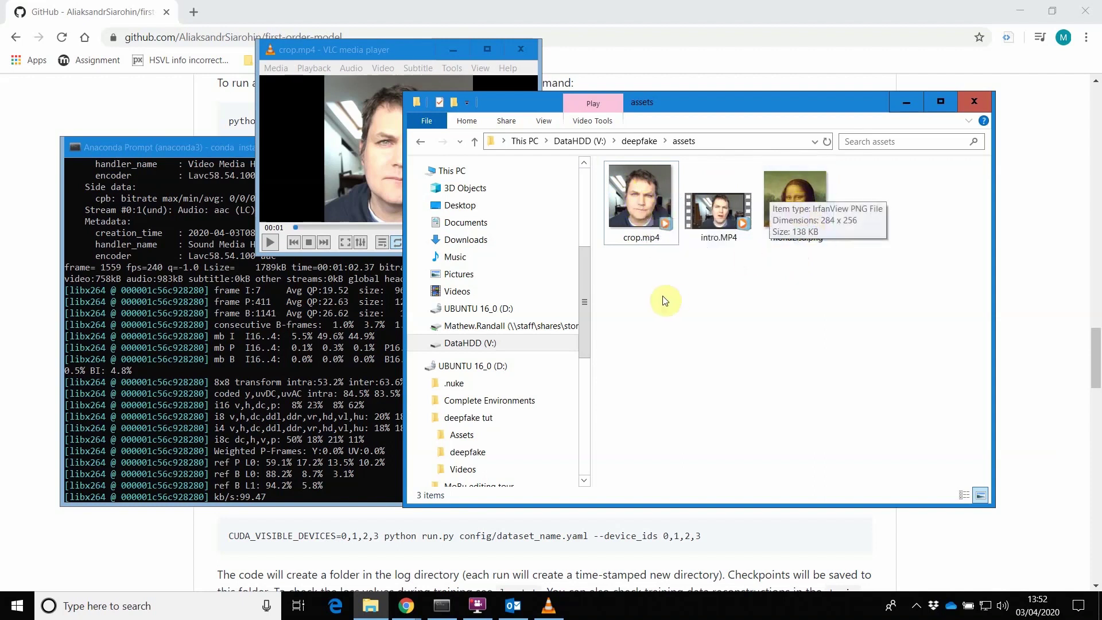
left_click(787, 218)
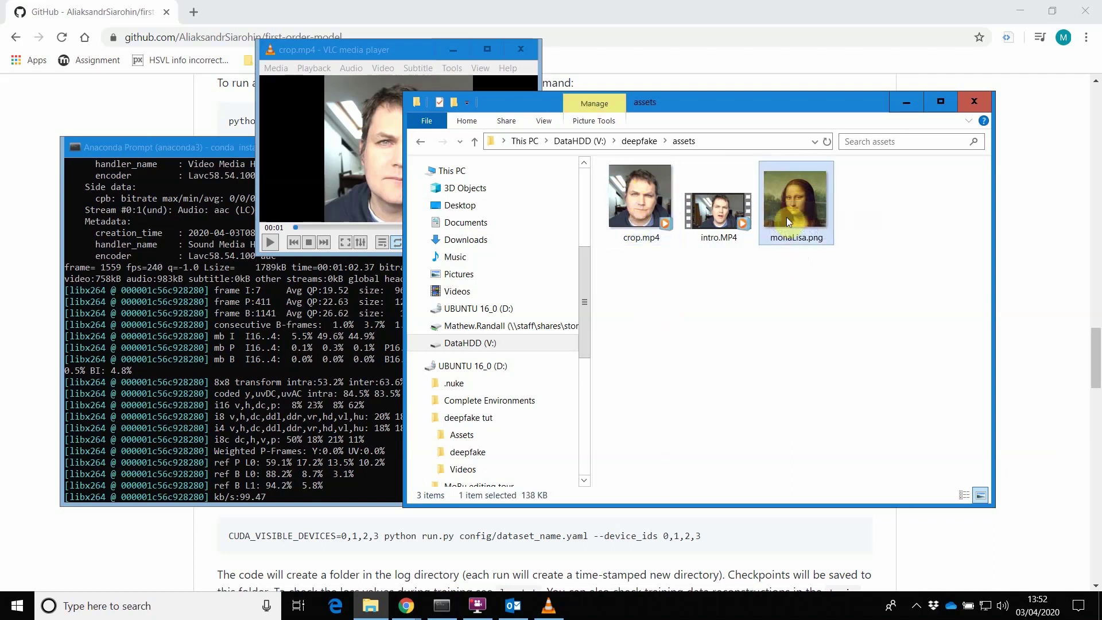
double_click(798, 208)
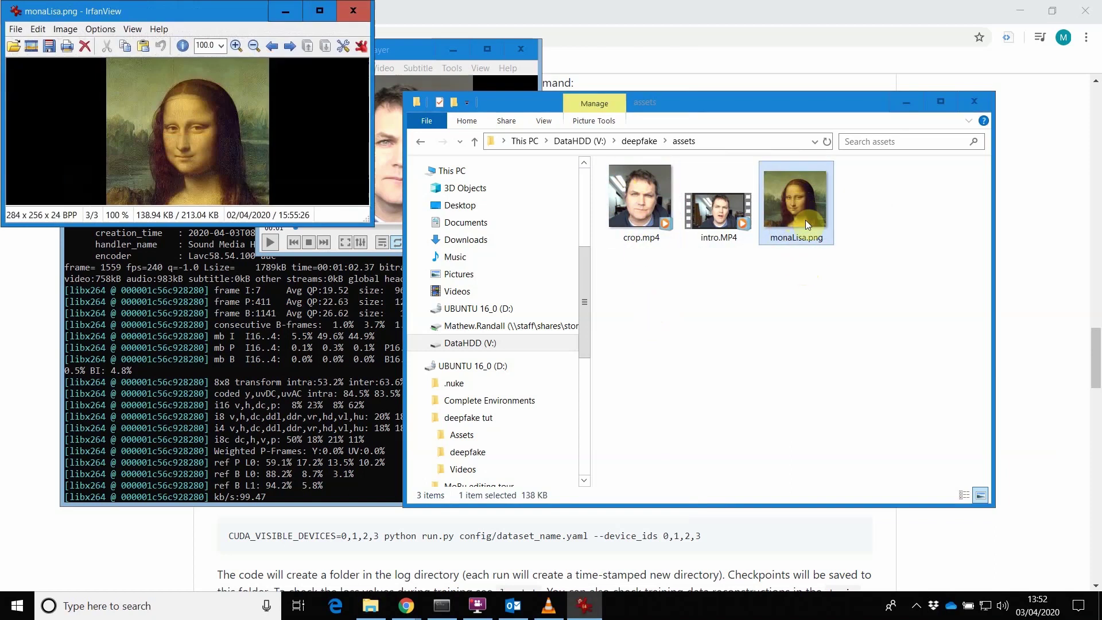
left_click(354, 8)
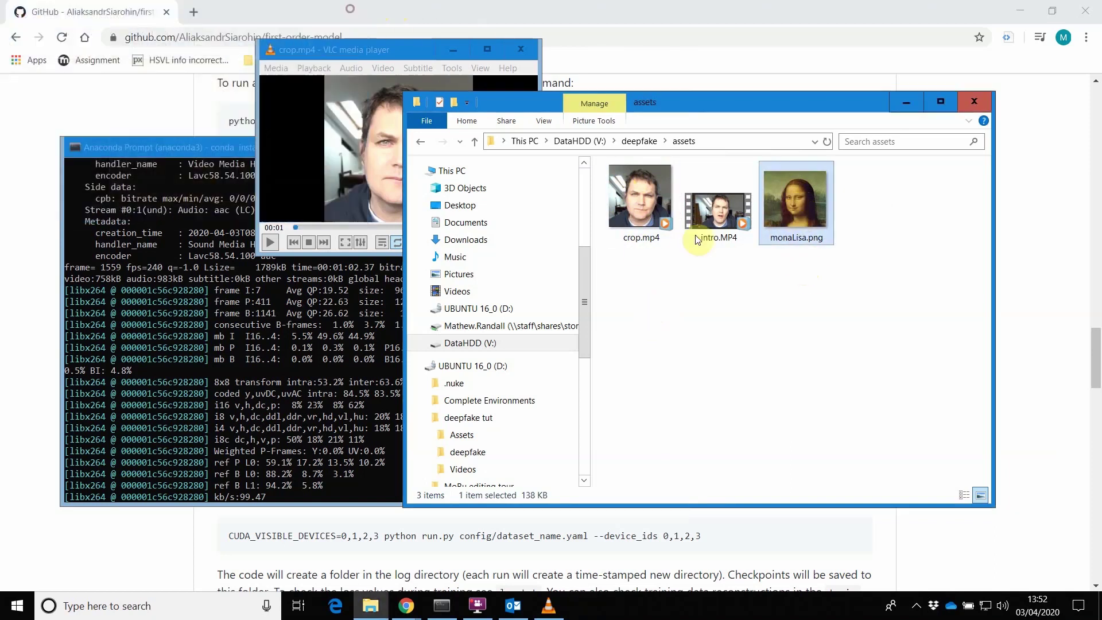
- Check the pixel dimensions of monaLisa.png in its file property details, and close the properties
left_click(793, 277)
left_click(786, 221)
right_click(784, 217)
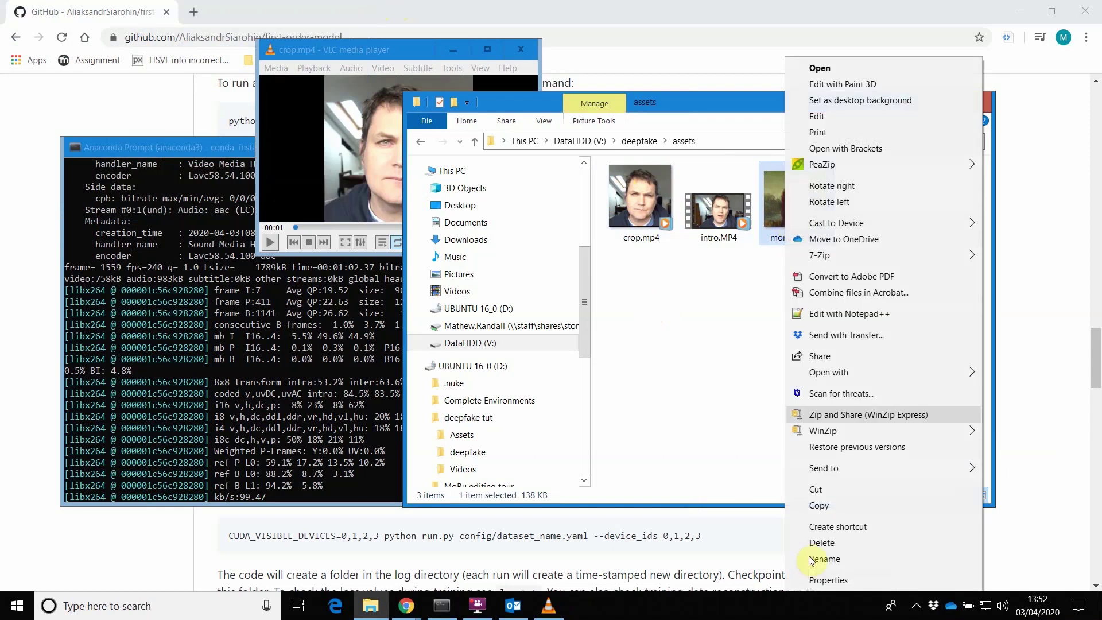
left_click(836, 581)
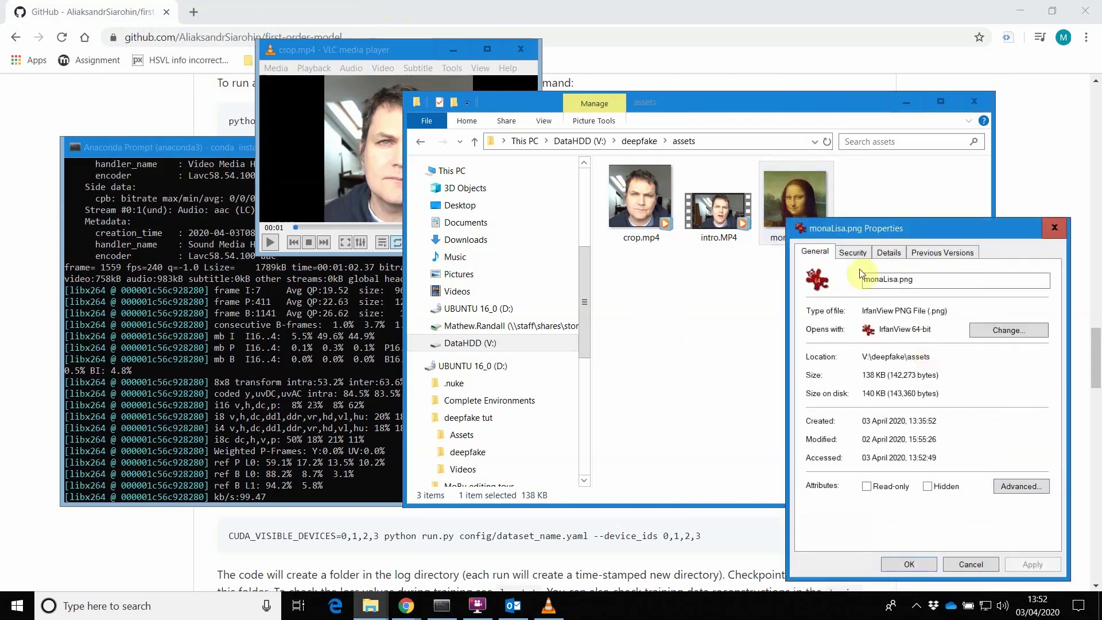
left_click(853, 252)
left_click(884, 253)
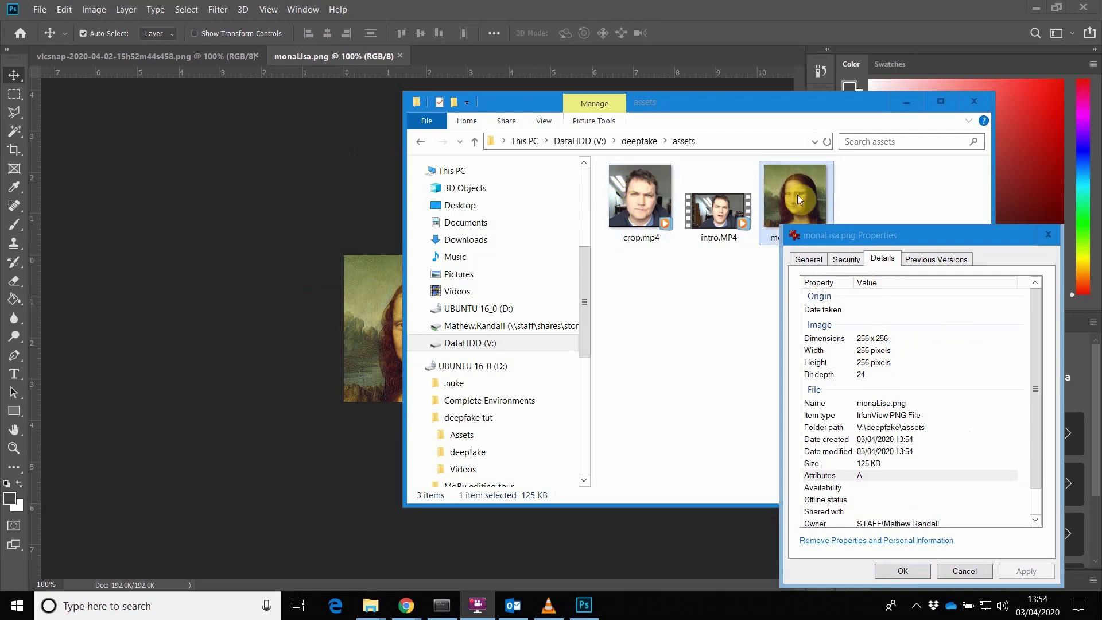
left_click_drag(908, 235, 790, 263)
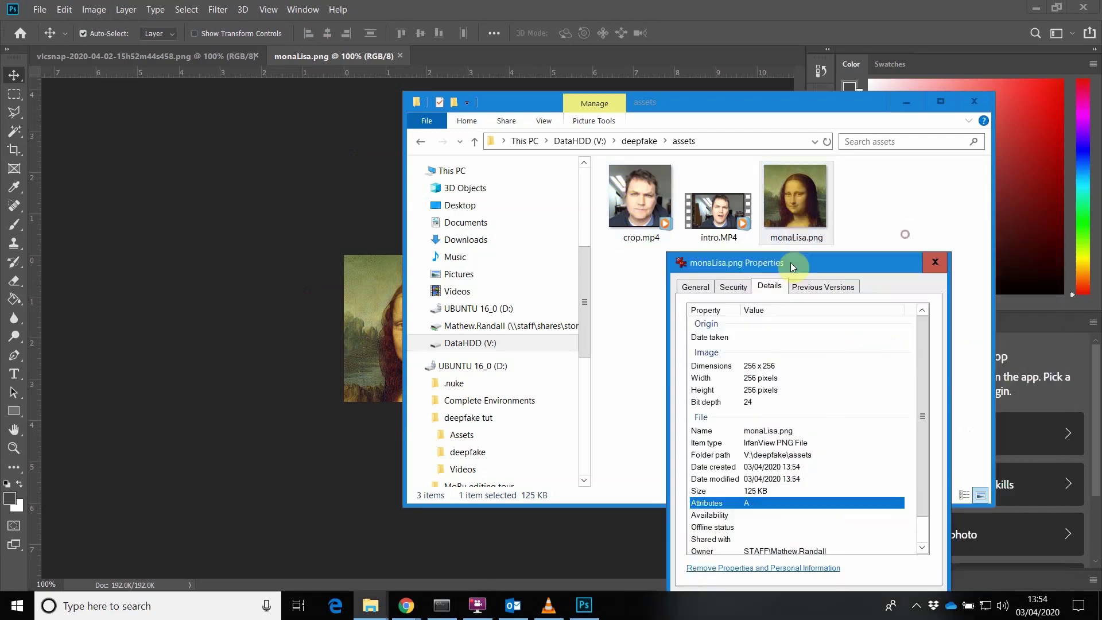
left_click(935, 262)
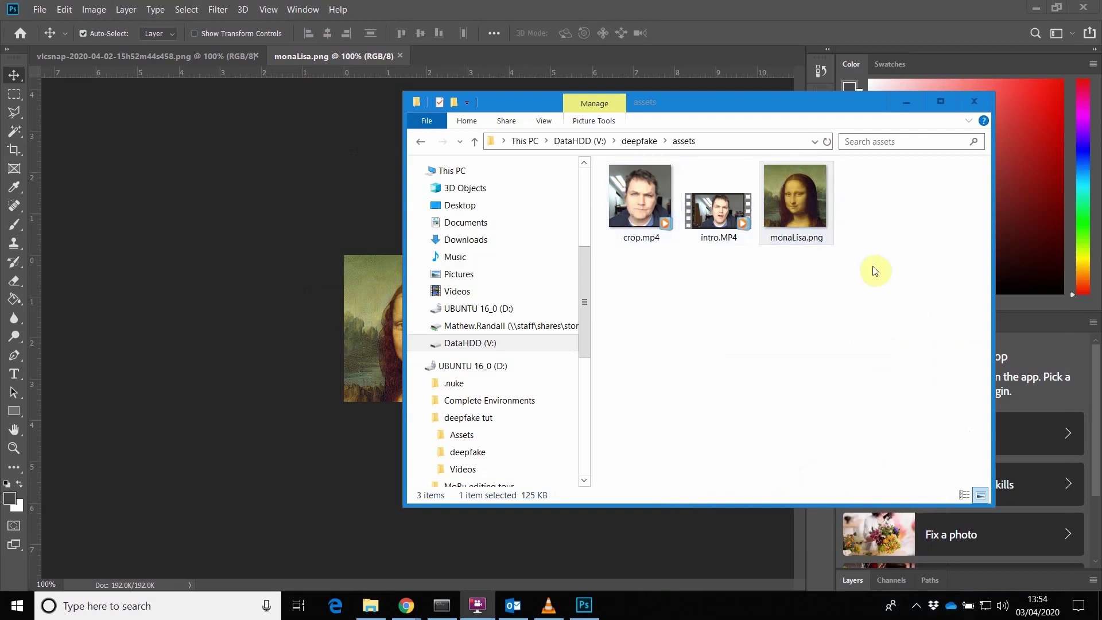
- Switch to the first-order-model GitHub page in Chrome and highlight the python demo.py command under Animation Demo
mouse_move(409, 609)
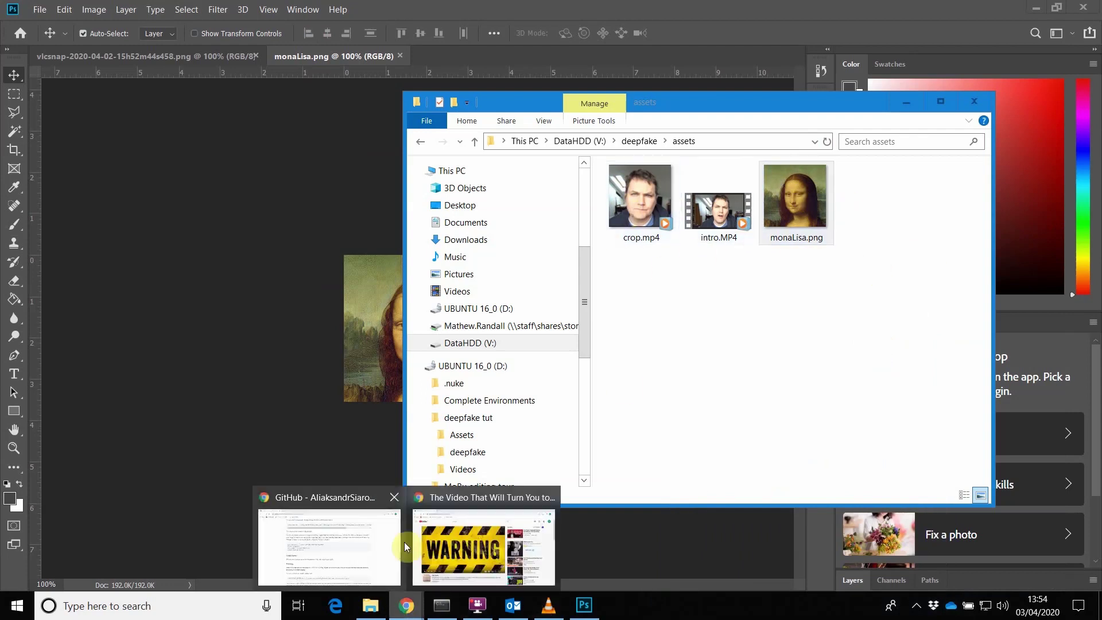
left_click(351, 529)
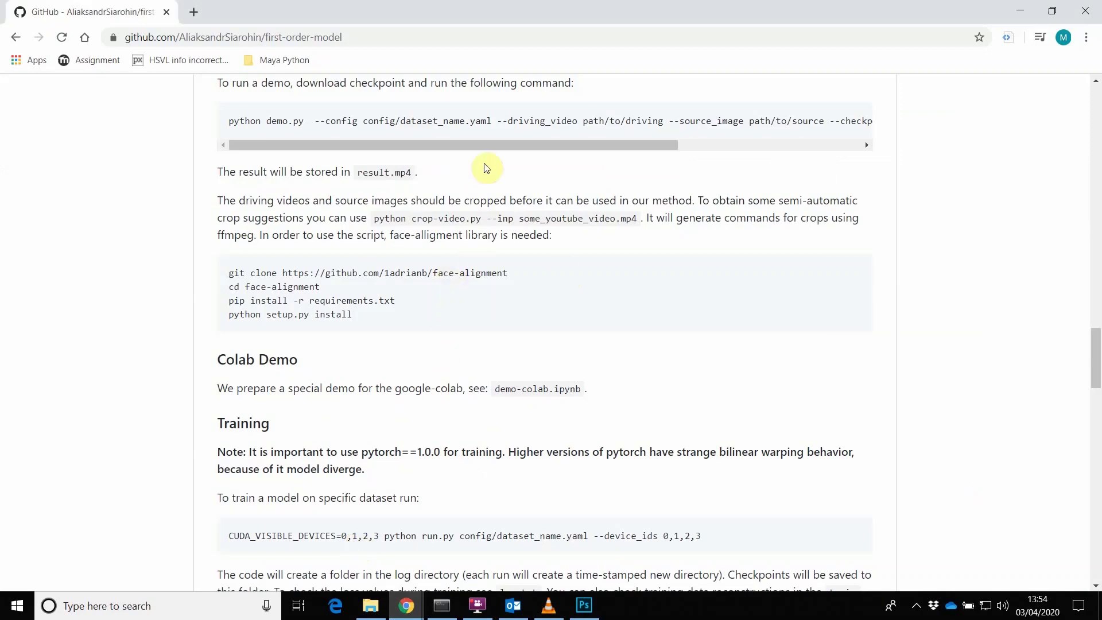
scroll(468, 182, "up", 3)
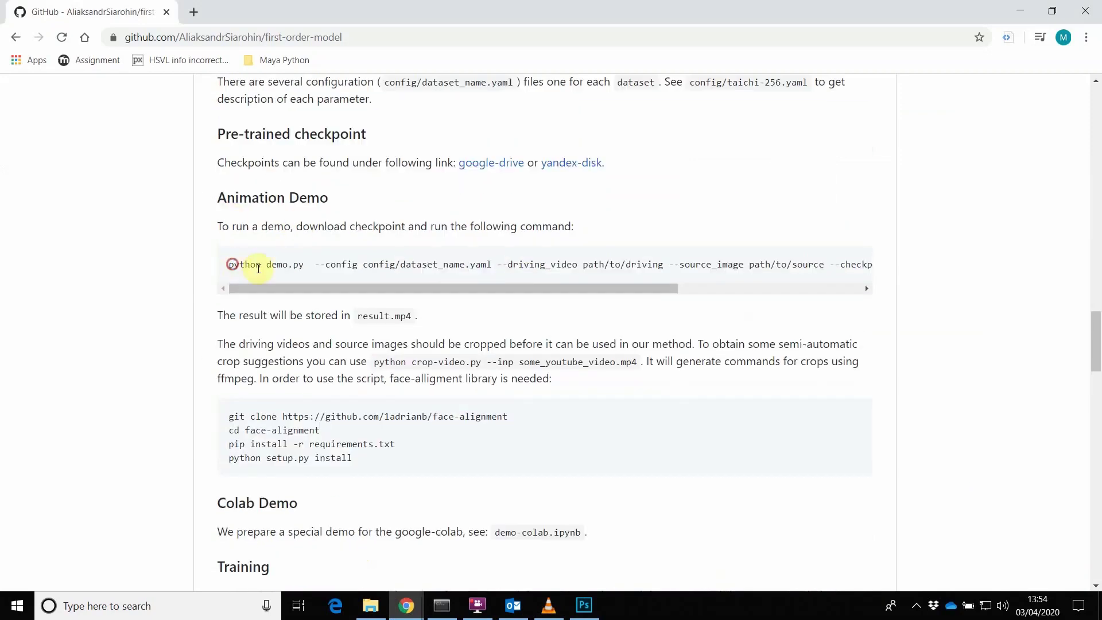
left_click_drag(258, 268, 457, 298)
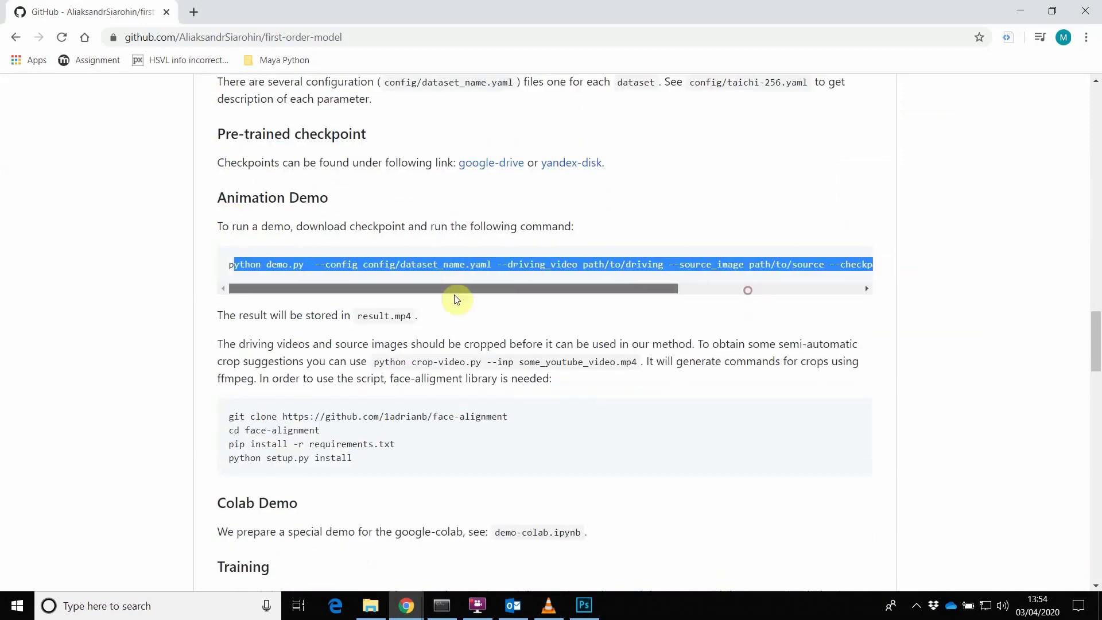
- Switch to File Explorer, go up to the deepfake folder to locate demo.py, and return to the GitHub page
left_click(383, 599)
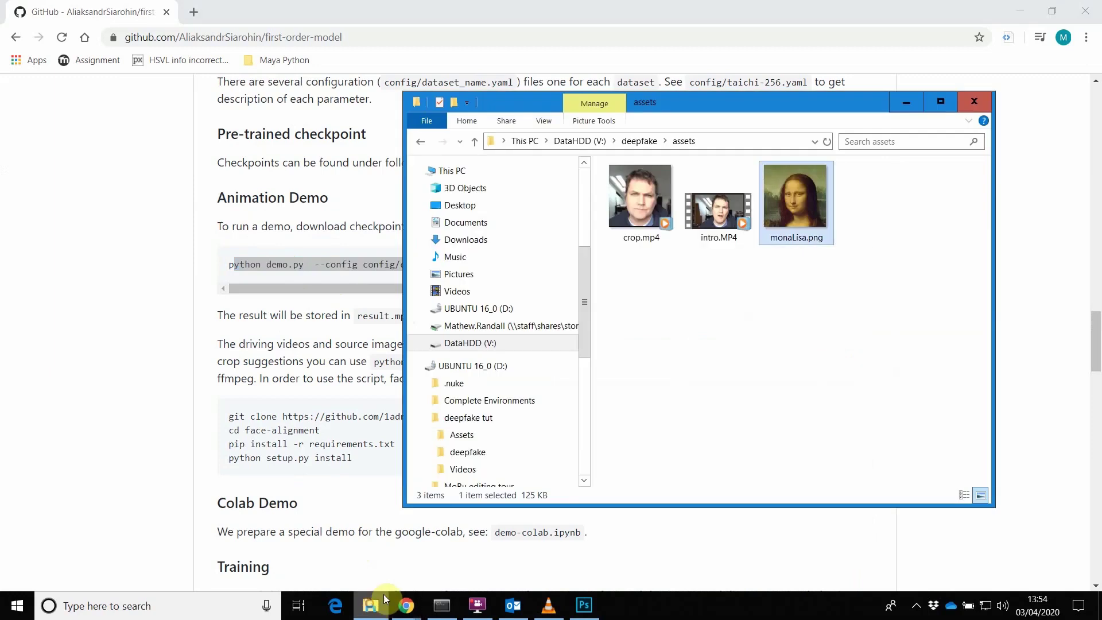
left_click(512, 343)
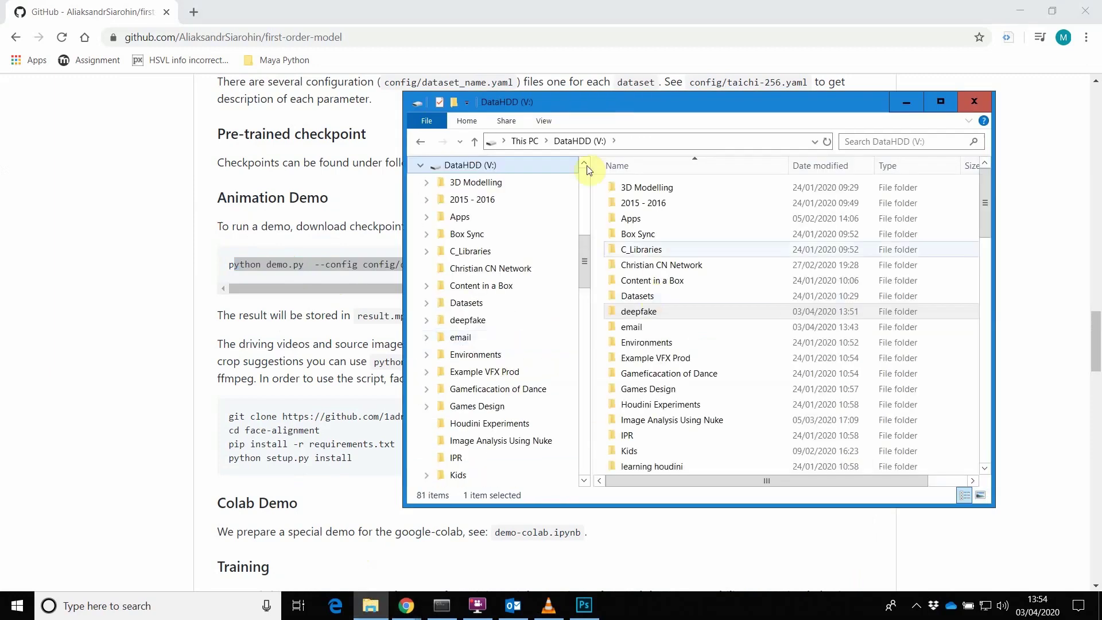
left_click(420, 142)
left_click(641, 143)
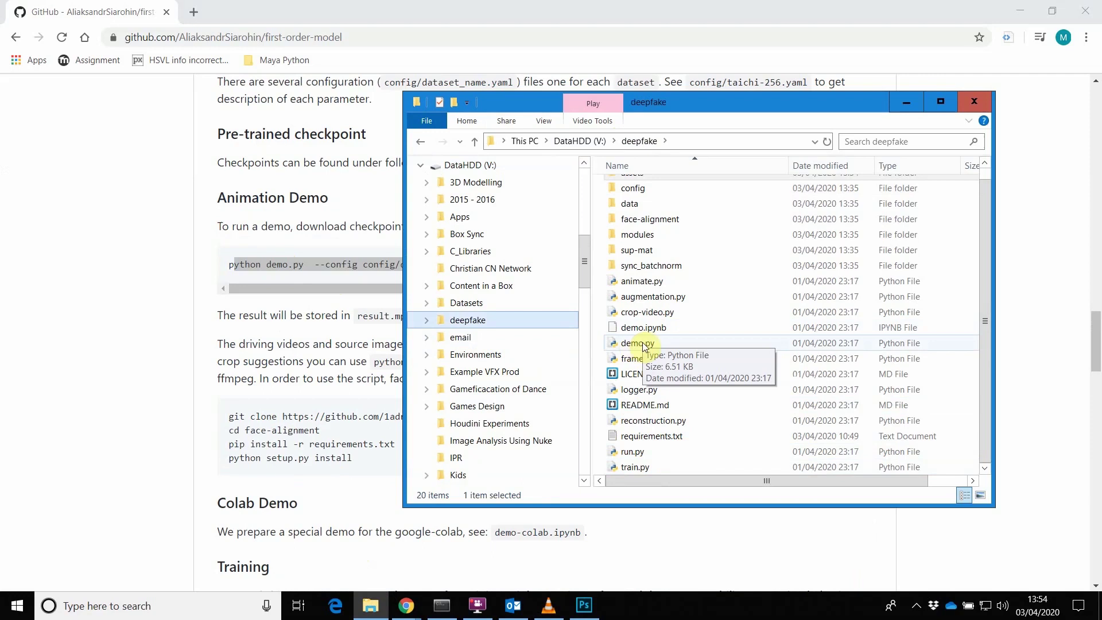
left_click(177, 370)
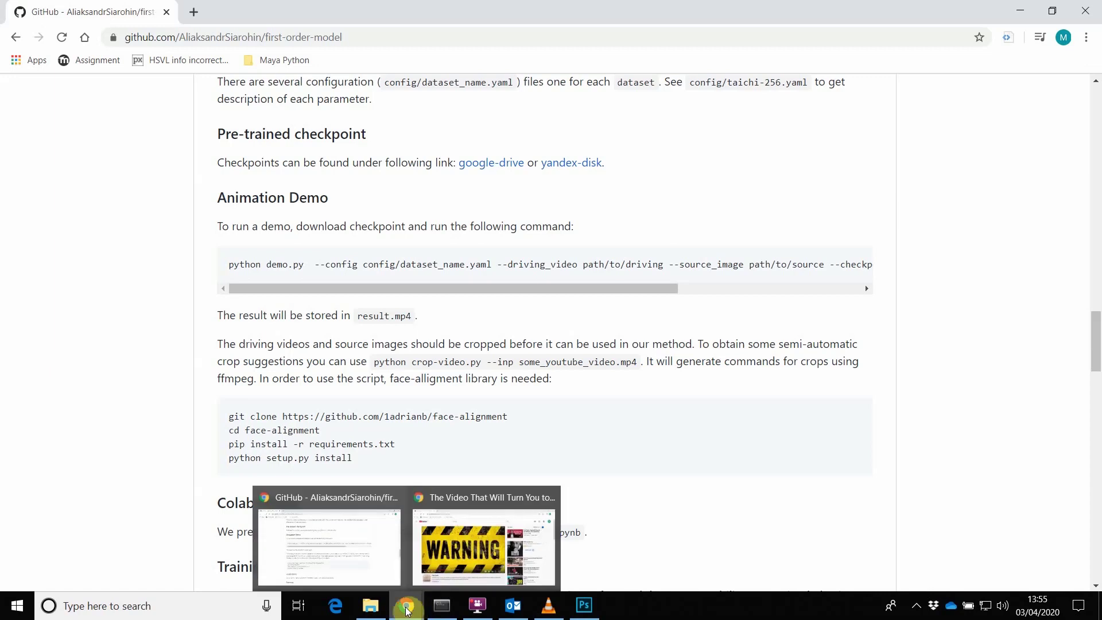
- Switch to the deepfake folder in File Explorer and open demo.py in Notepad
mouse_move(374, 606)
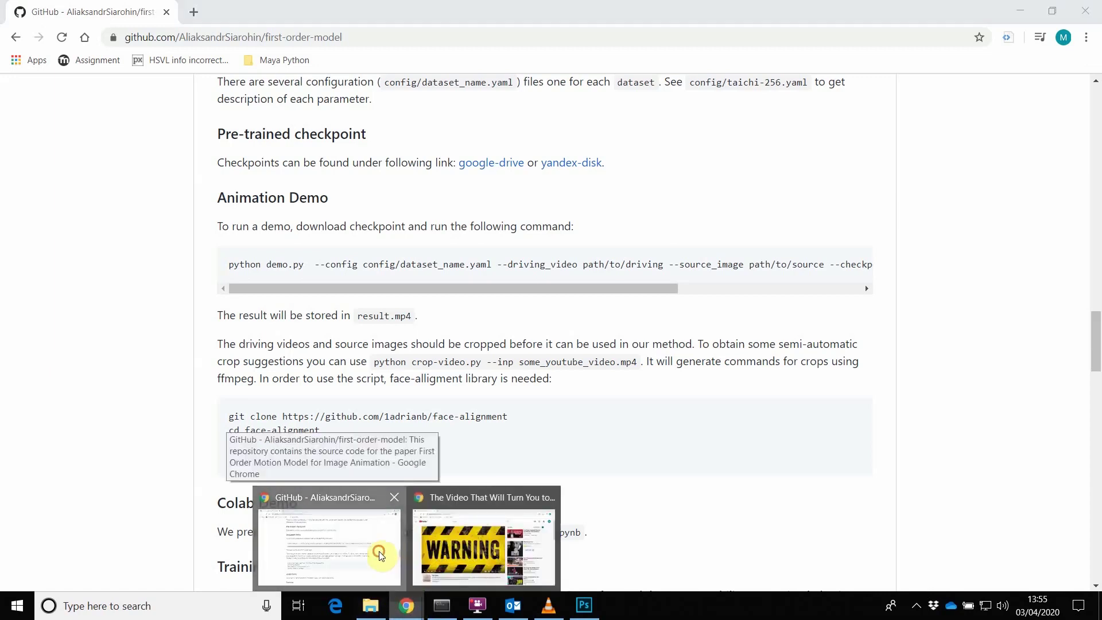
left_click(371, 606)
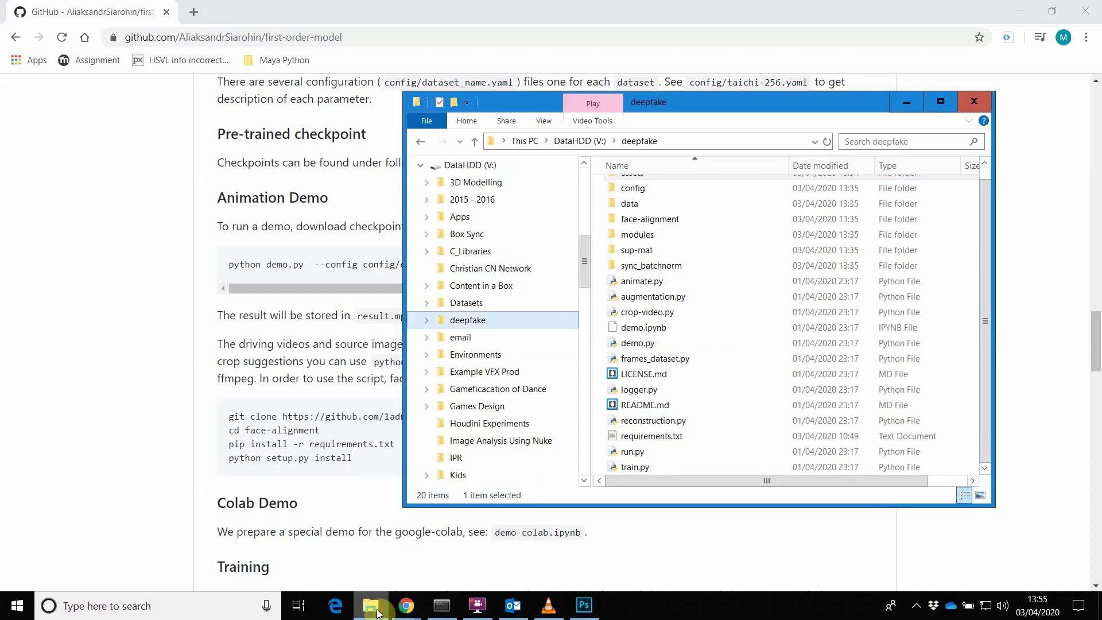
right_click(637, 345)
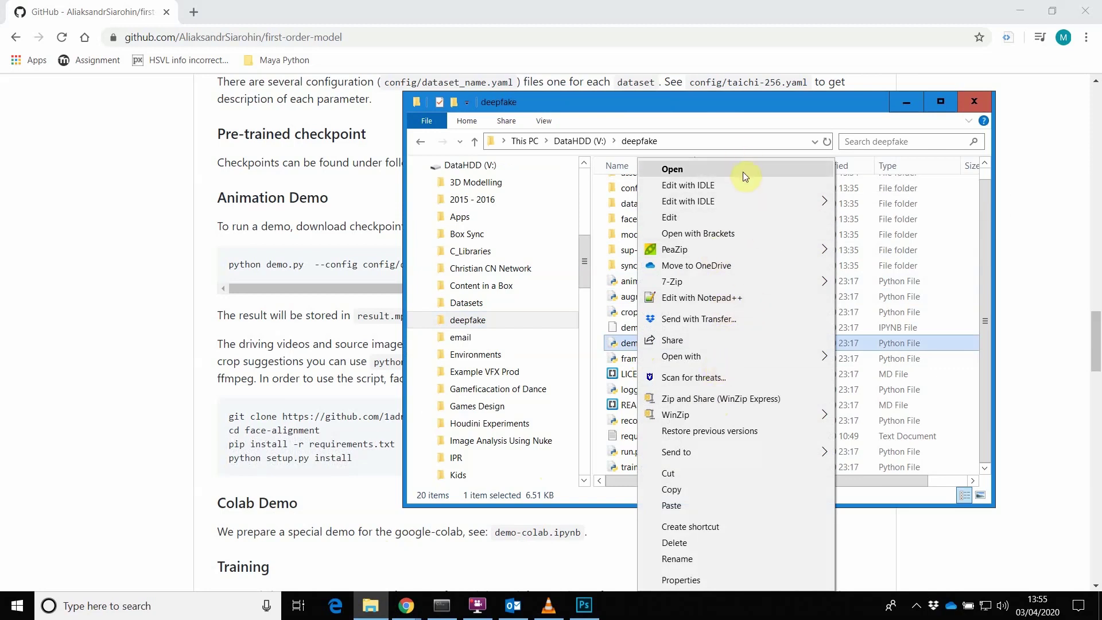
mouse_move(751, 360)
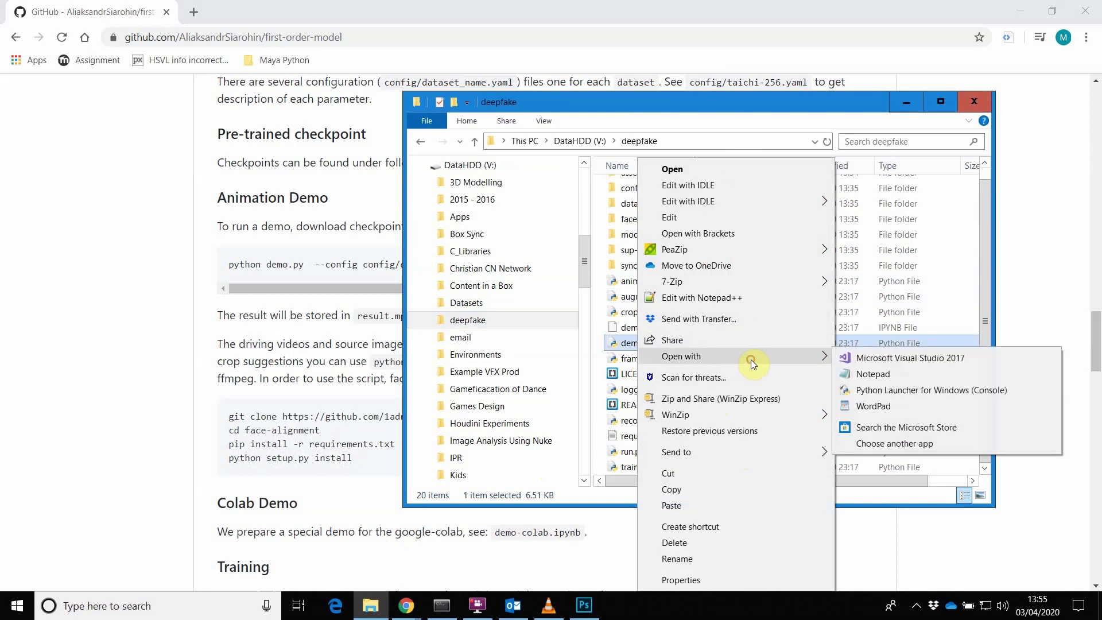
left_click(897, 375)
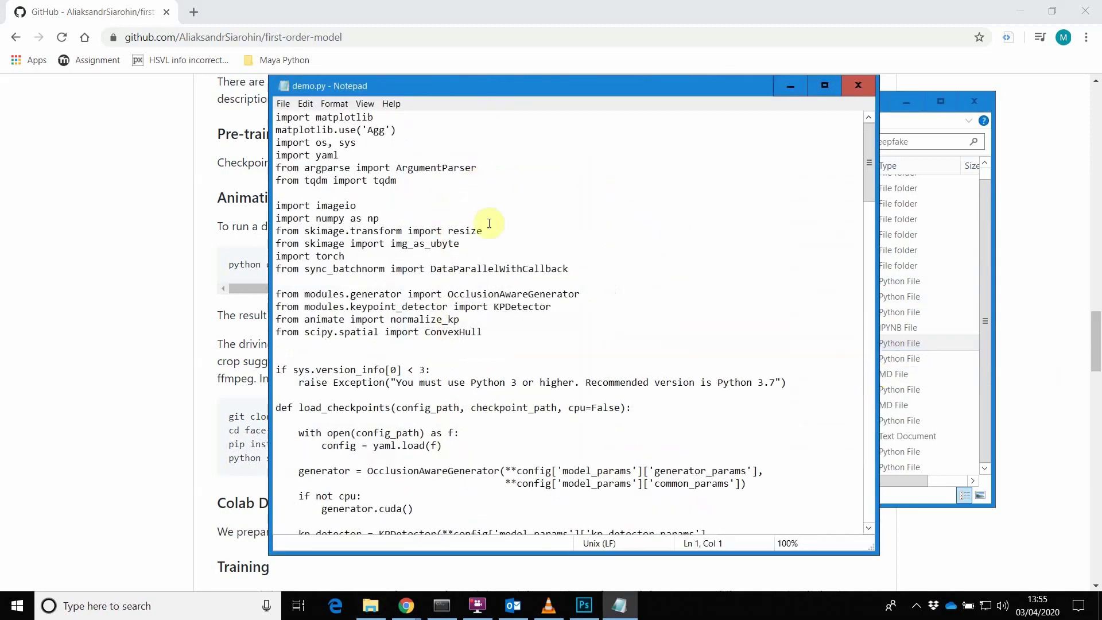
left_click(607, 269)
key("Return")
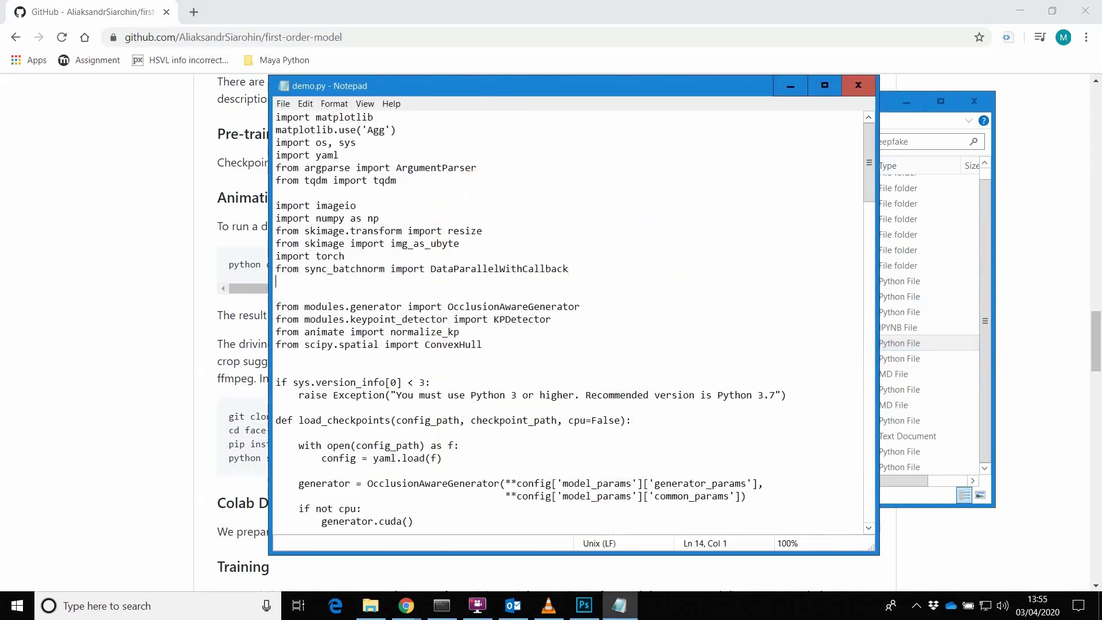
key("BackSpace")
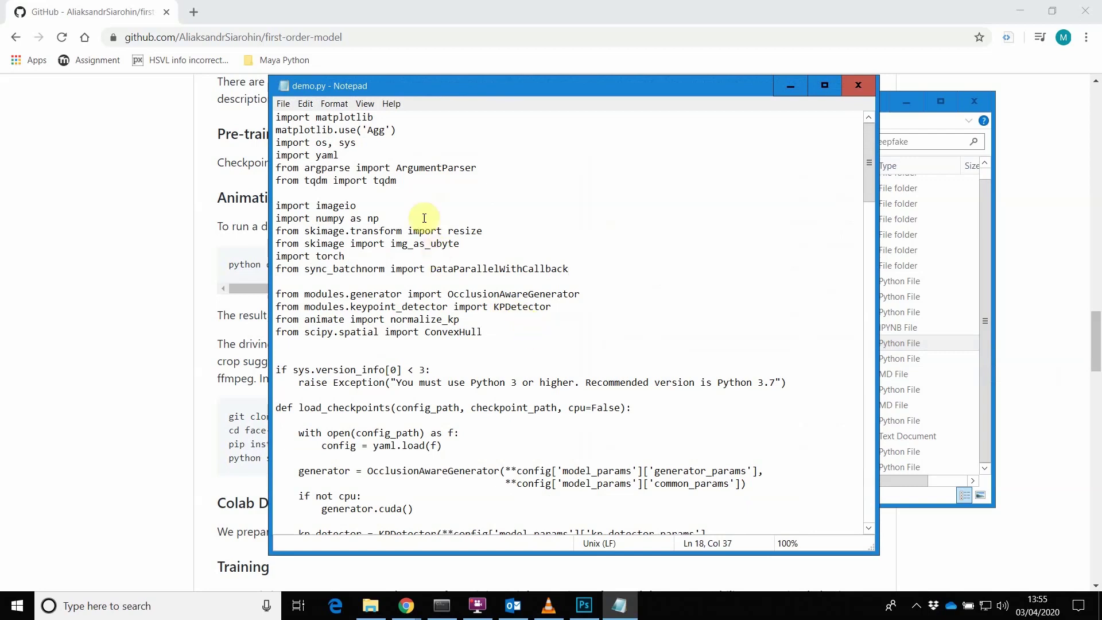
- Highlight the line "from skimage import img_as_ubyte" in demo.py, and close the file without saving changes
left_click(504, 226)
left_click(462, 243)
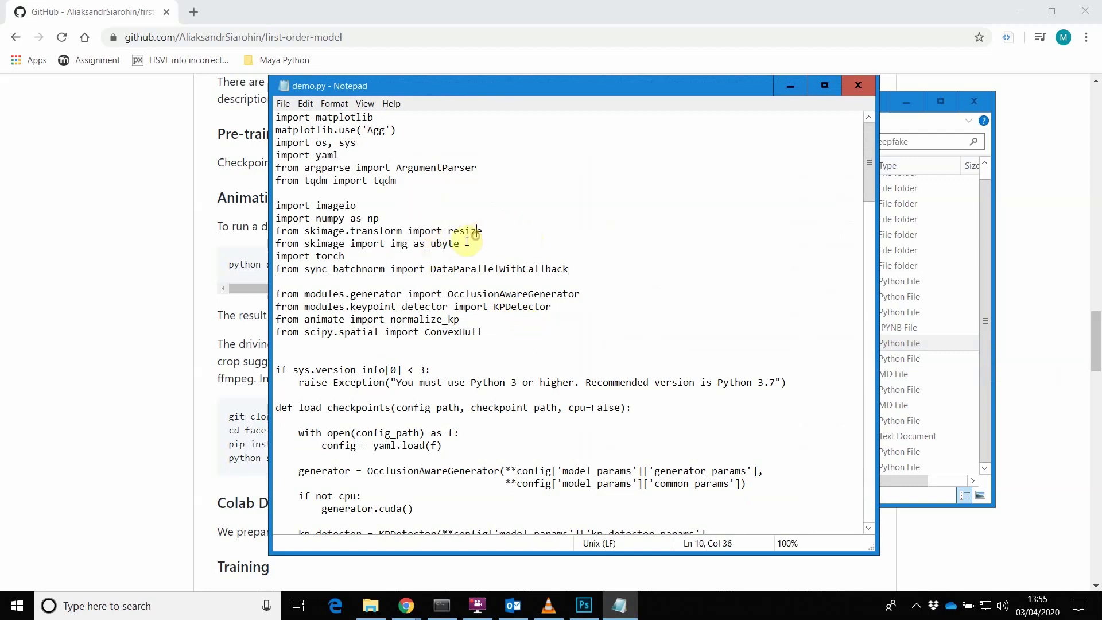
left_click_drag(462, 243, 265, 244)
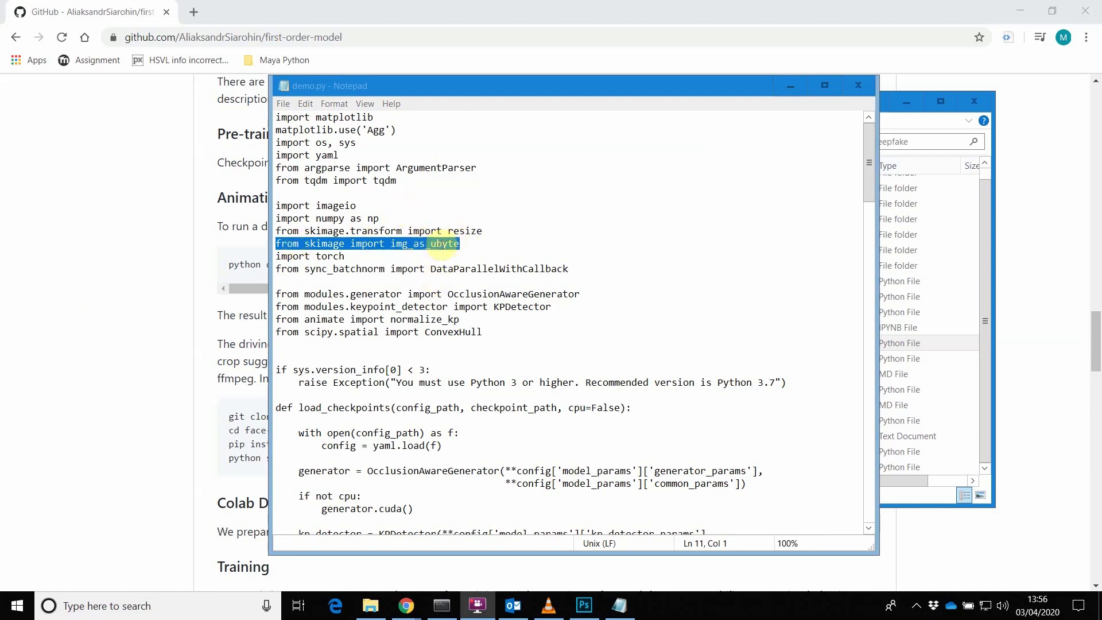
left_click(283, 104)
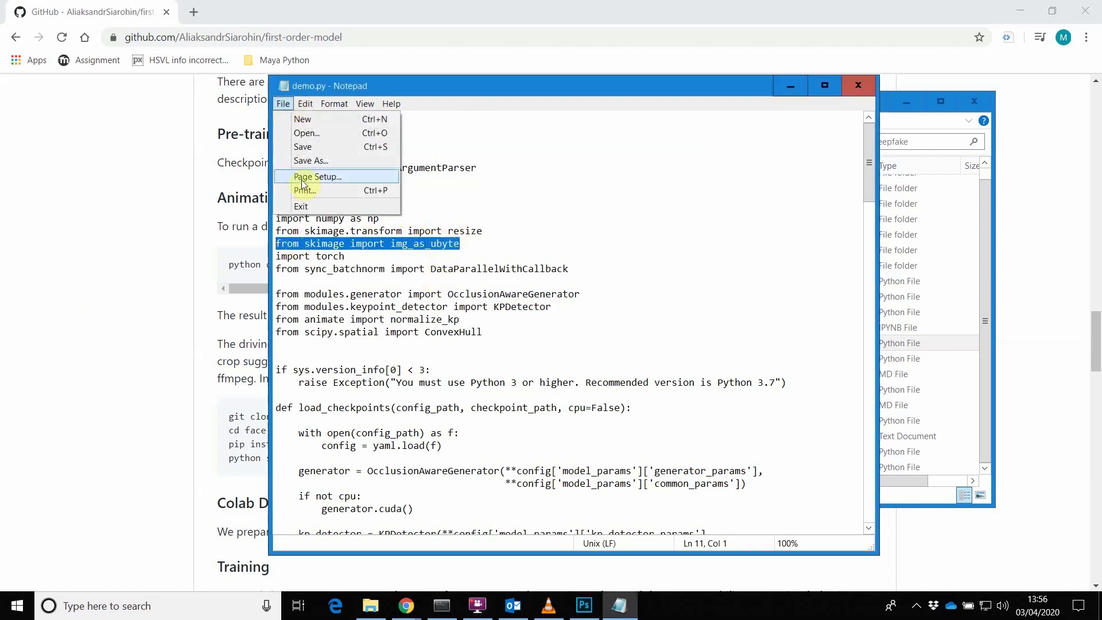
left_click(858, 85)
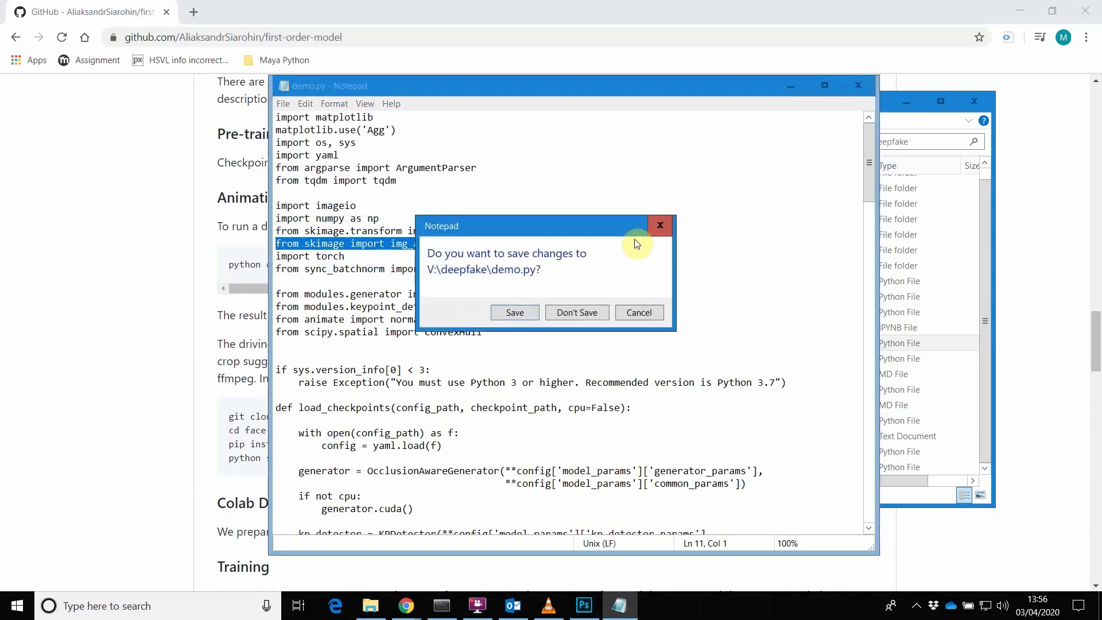
left_click(568, 317)
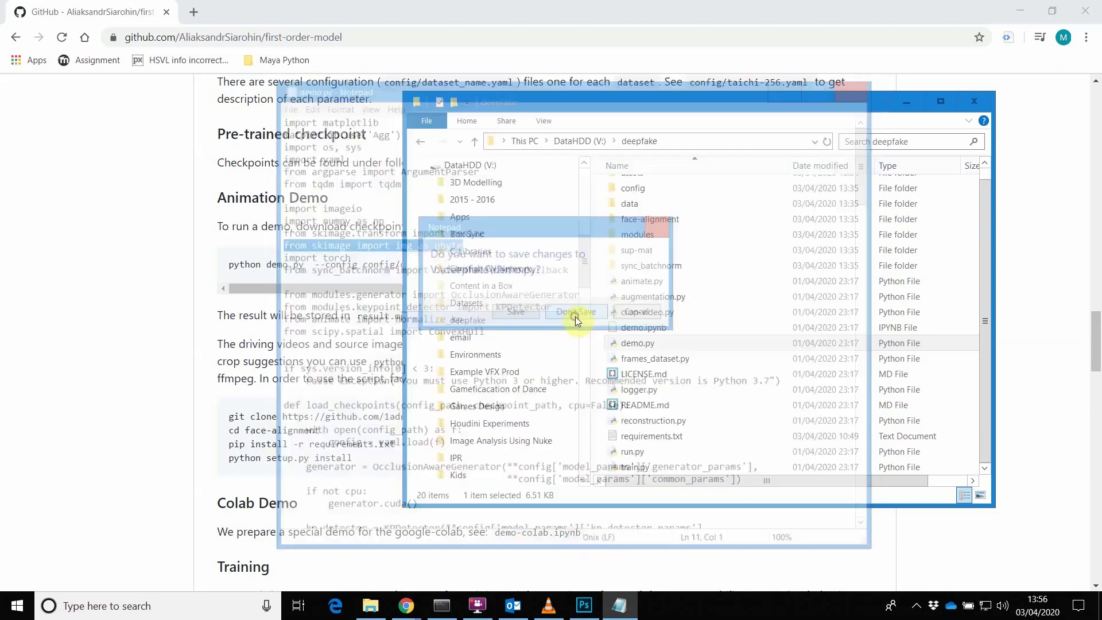
- Select demo.py in the deepfake folder, and return to the Animation Demo command on the GitHub page in Chrome
left_click(650, 345)
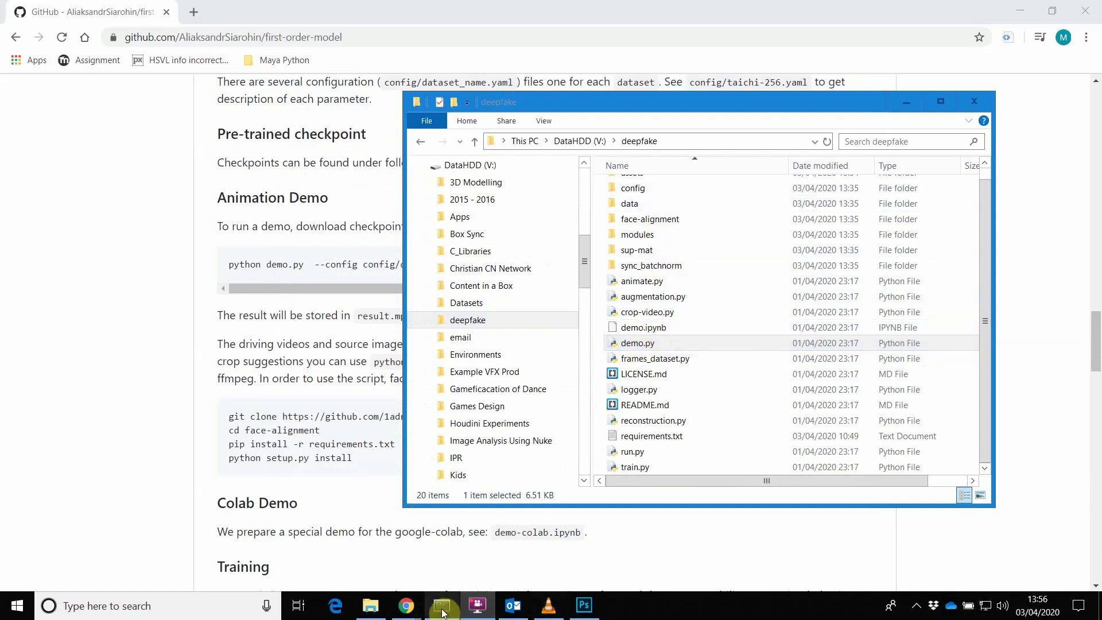
mouse_move(443, 613)
left_click(101, 330)
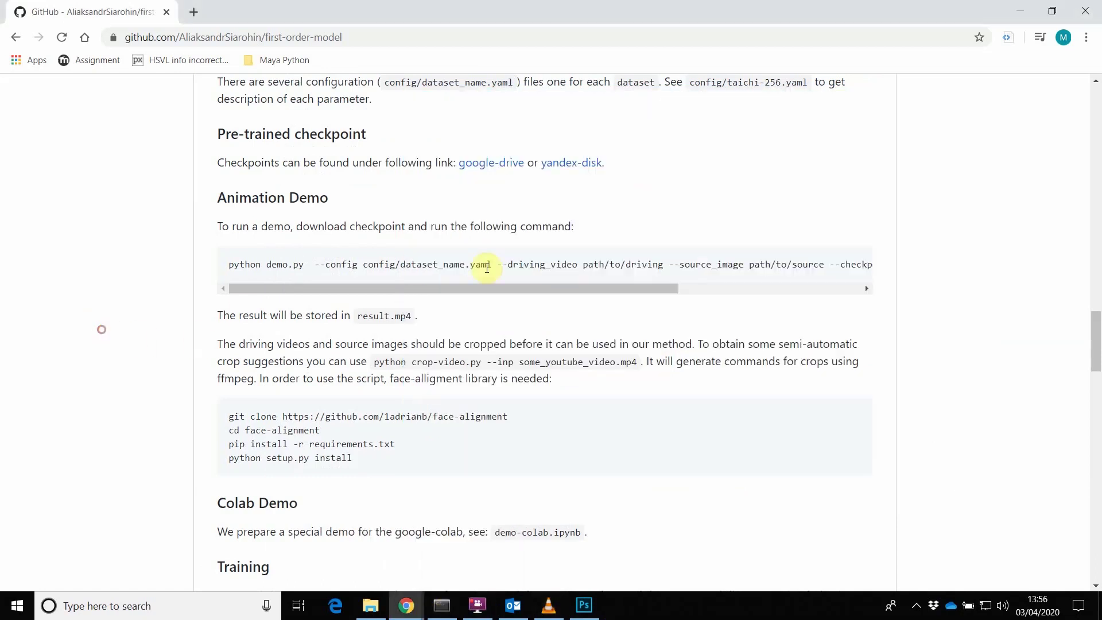
- Copy the full demo.py command from the Animation Demo section and paste it at the Anaconda Prompt without running it
left_click_drag(231, 265, 947, 289)
key("ctrl+c")
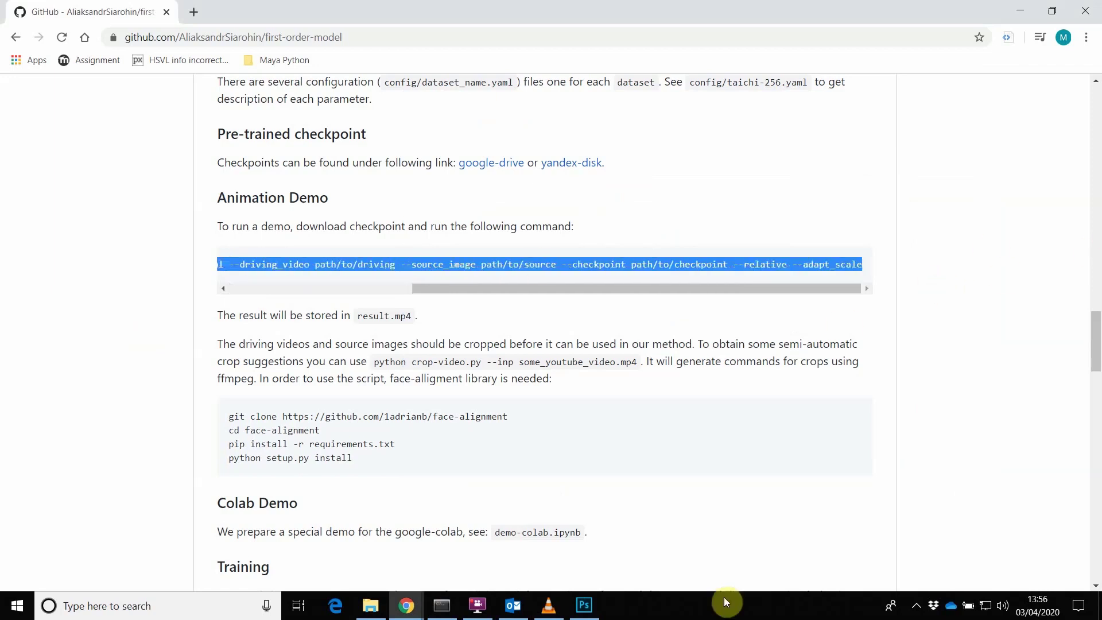
left_click(442, 605)
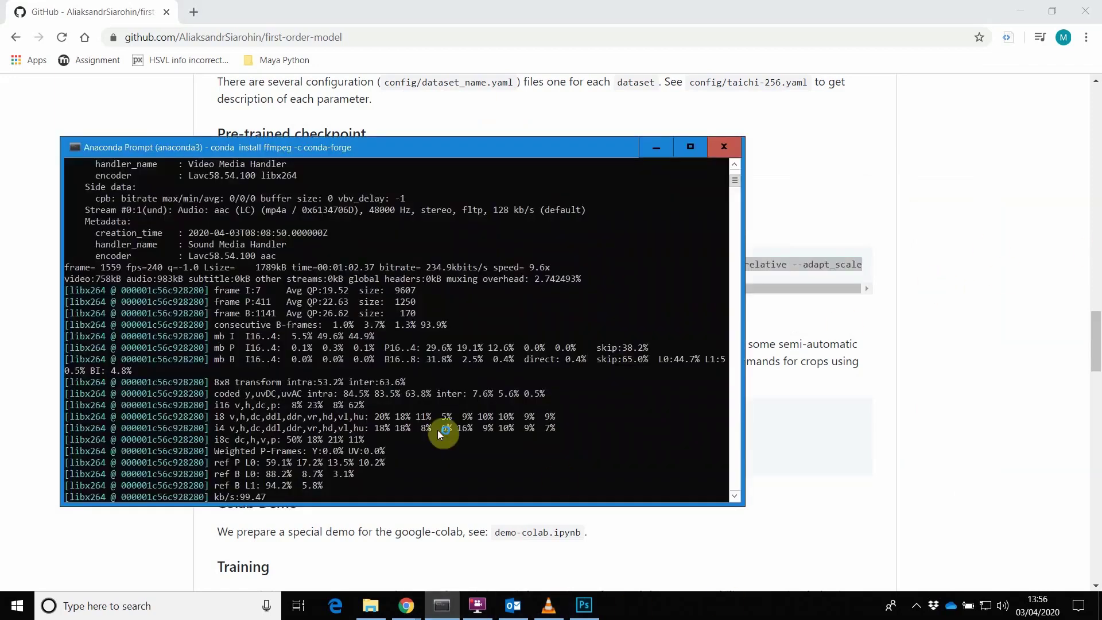
left_click(402, 450)
key("ctrl+v")
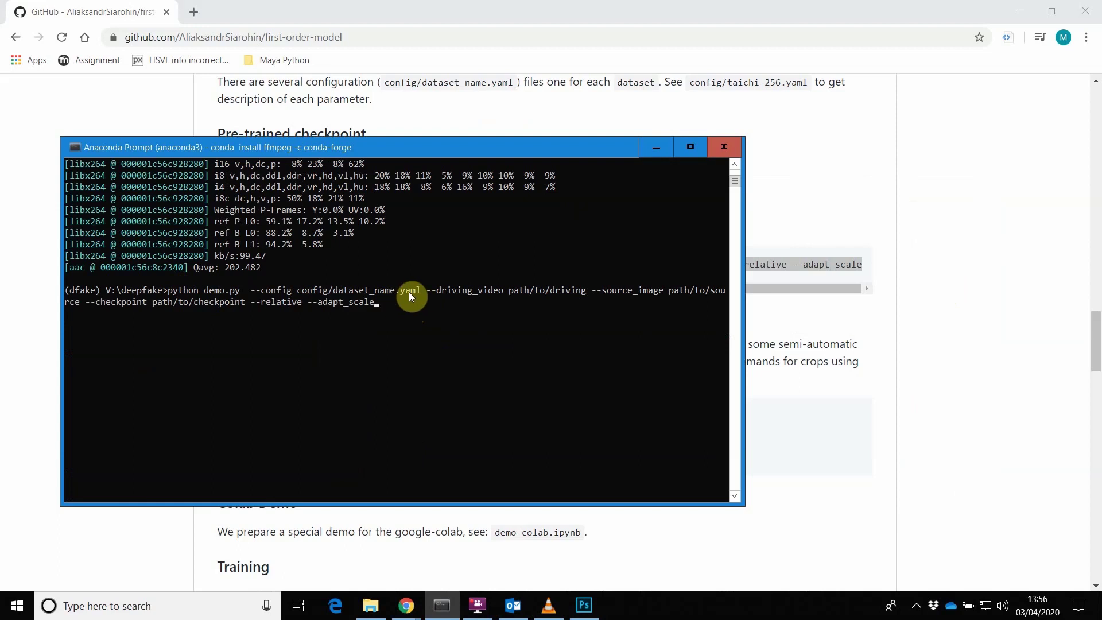
- Return to the GitHub page in Chrome and open the google-drive link under Pre-trained checkpoint
left_click(401, 8)
scroll(480, 221, "up", 1)
scroll(480, 221, "up", 20)
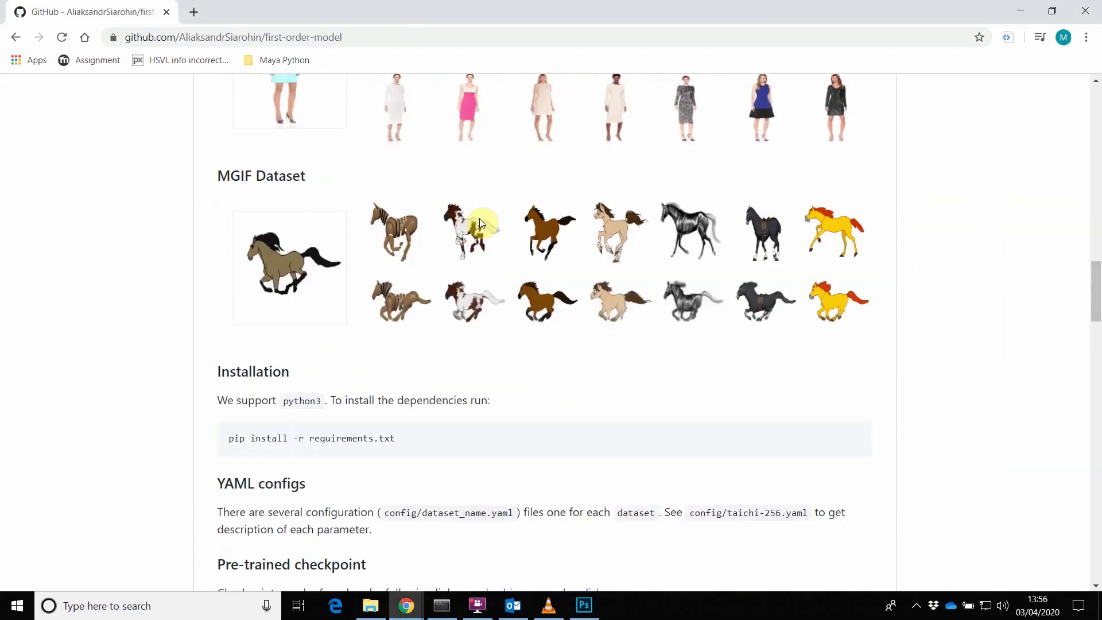
scroll(479, 212, "down", 20)
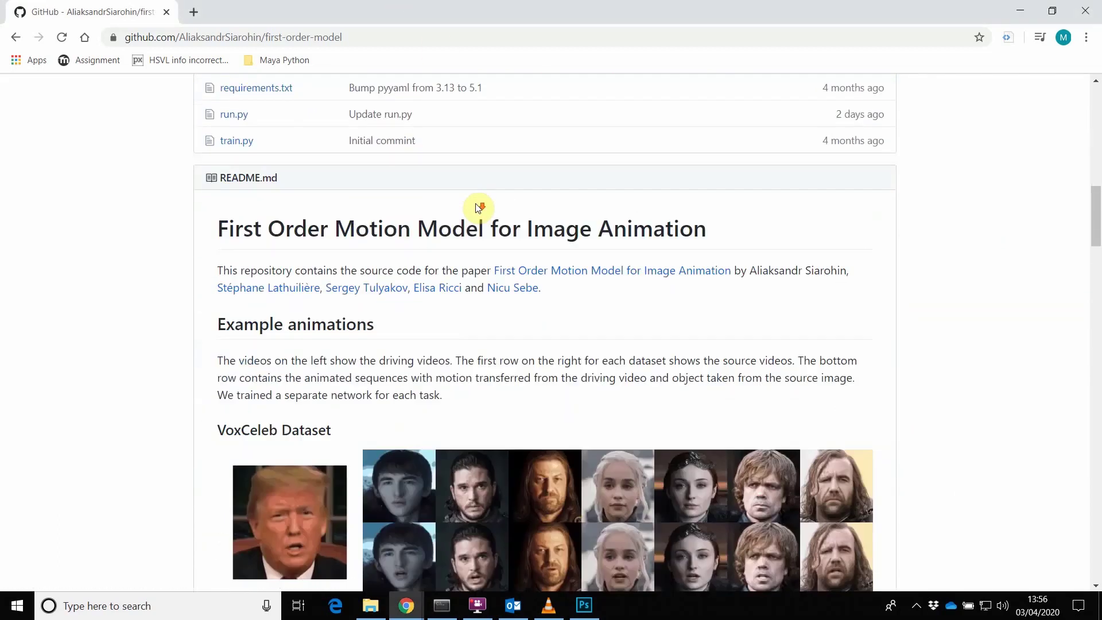
scroll(476, 210, "up", 7)
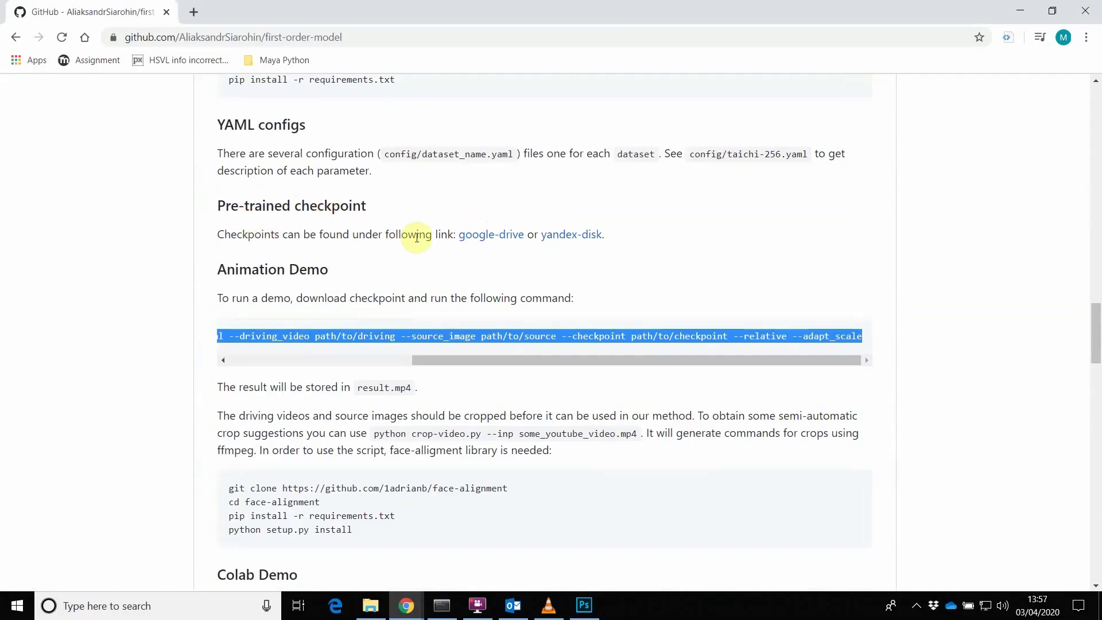
left_click(481, 236)
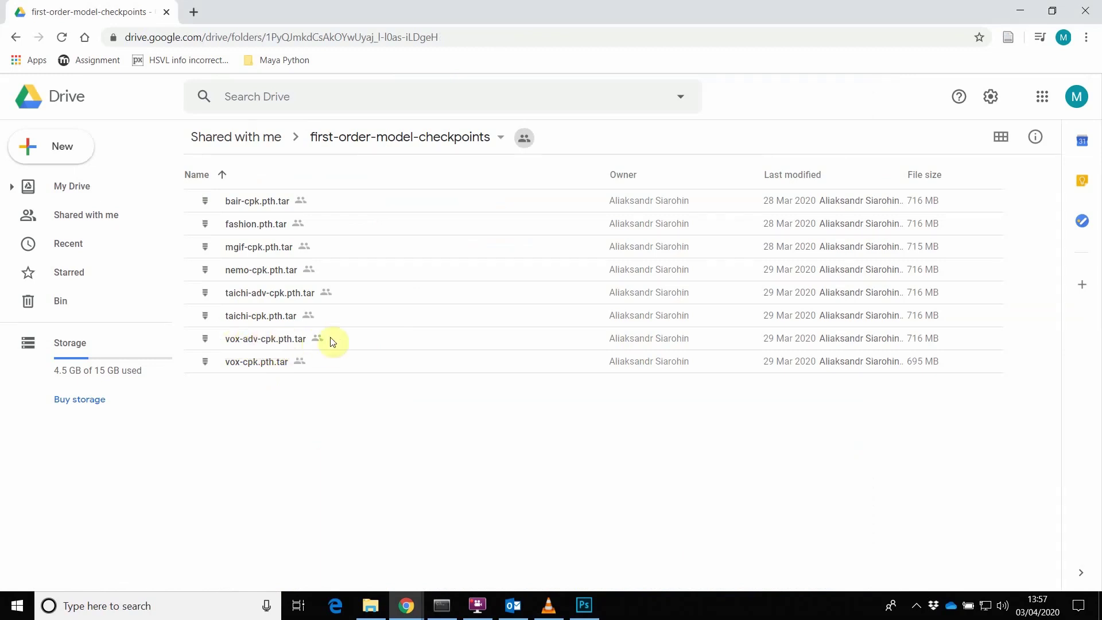
- Download vox-adv-cpk.pth.tar from the first-order-model-checkpoints folder, accepting the download without a virus scan
right_click(299, 342)
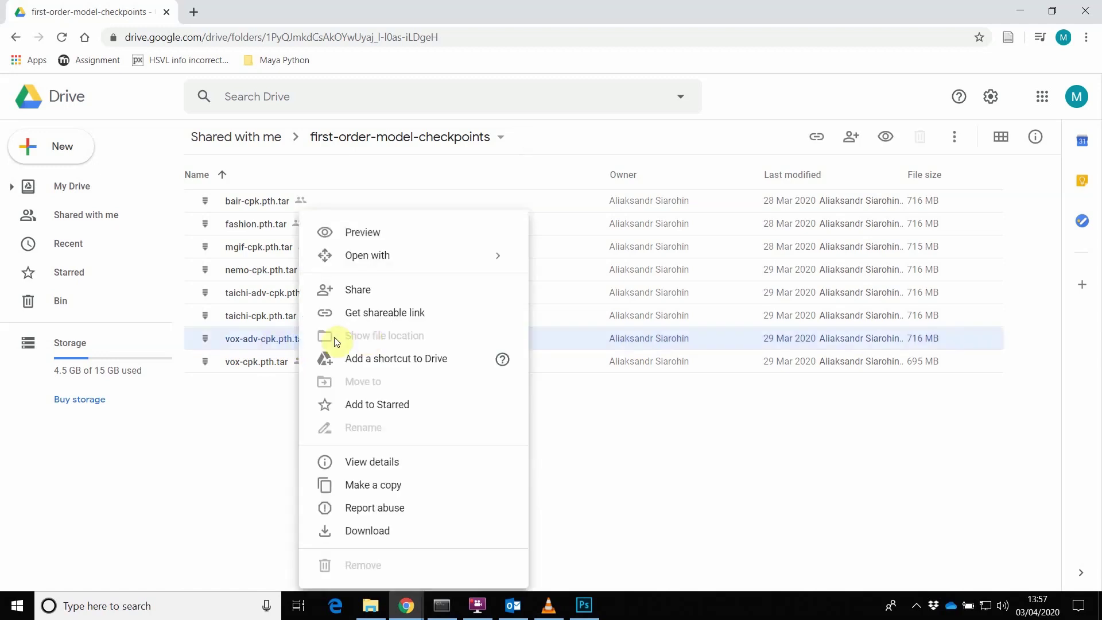
left_click(429, 532)
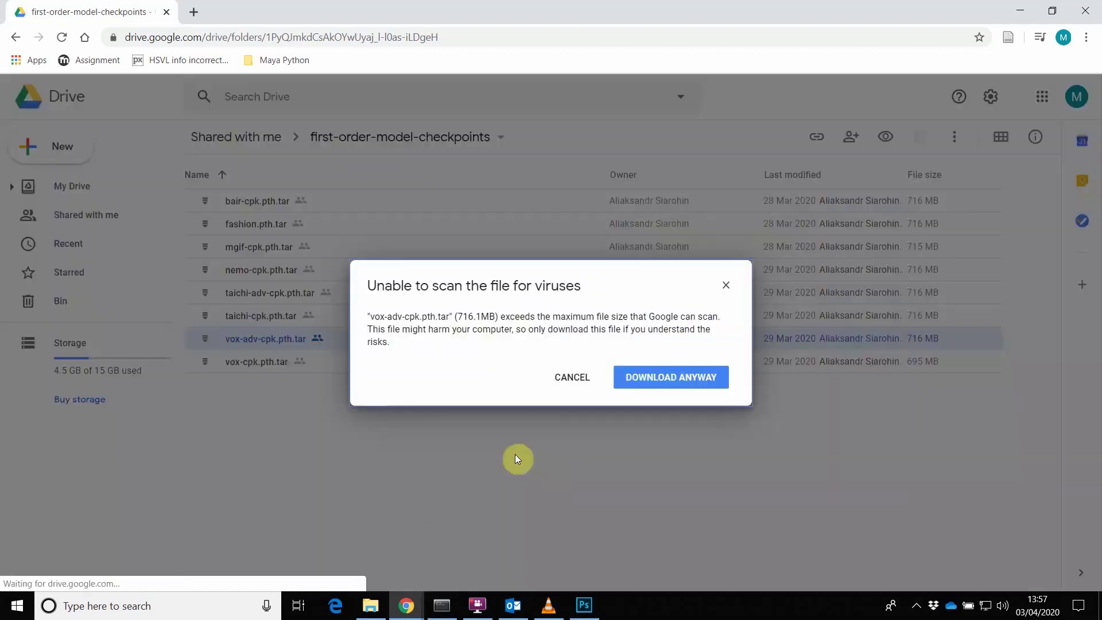
left_click(679, 386)
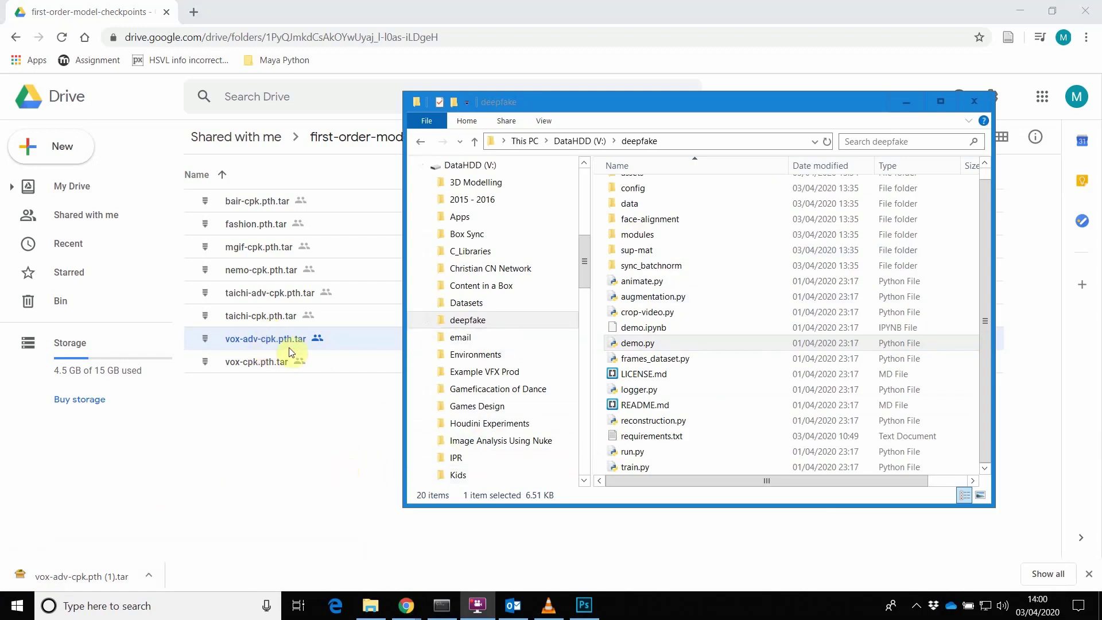
- Go to the Downloads folder in File Explorer and copy the file vox-adv-cpk.pth (1).tar
left_click_drag(353, 353, 575, 159)
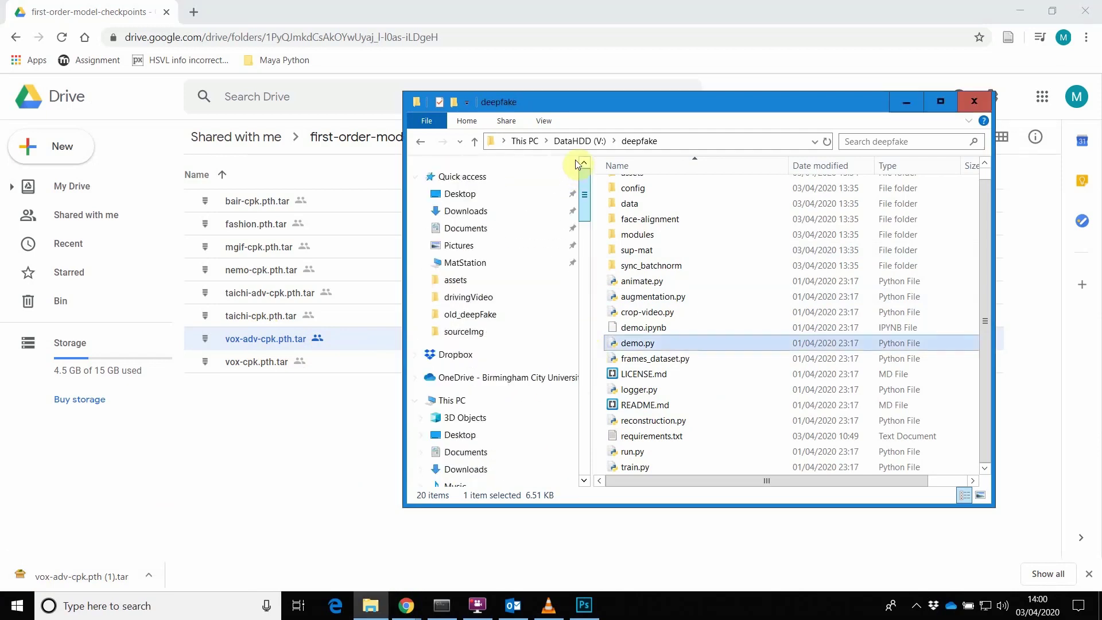
left_click(481, 213)
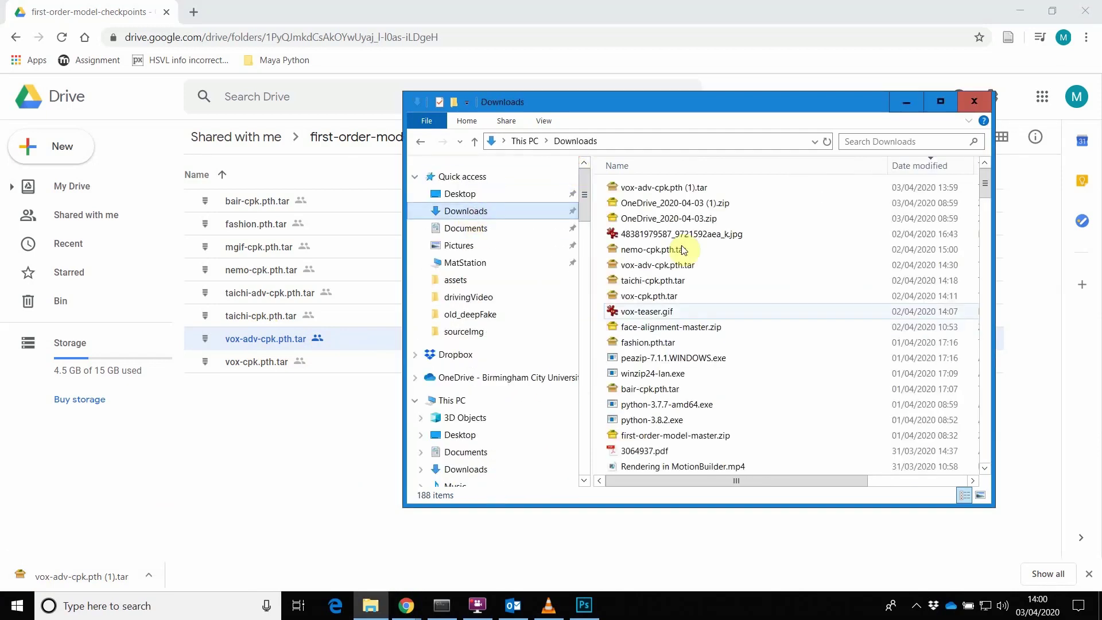
left_click(656, 187)
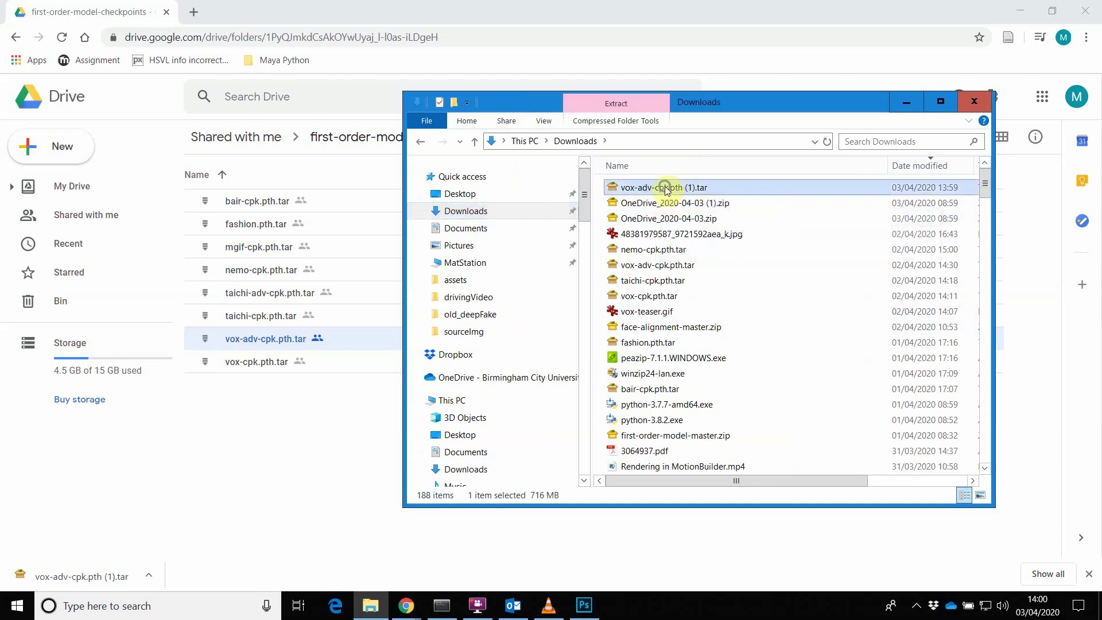
right_click(666, 188)
left_click(726, 493)
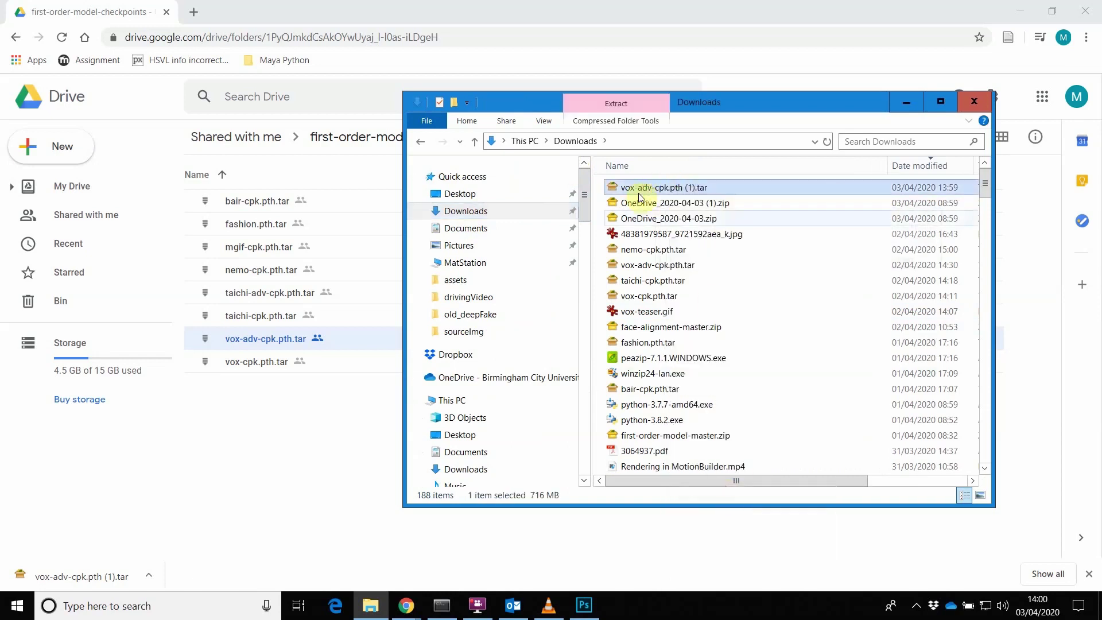
- Locate and open the deepfake folder on the DataHDD (V:) drive
scroll(500, 419, "down", 4)
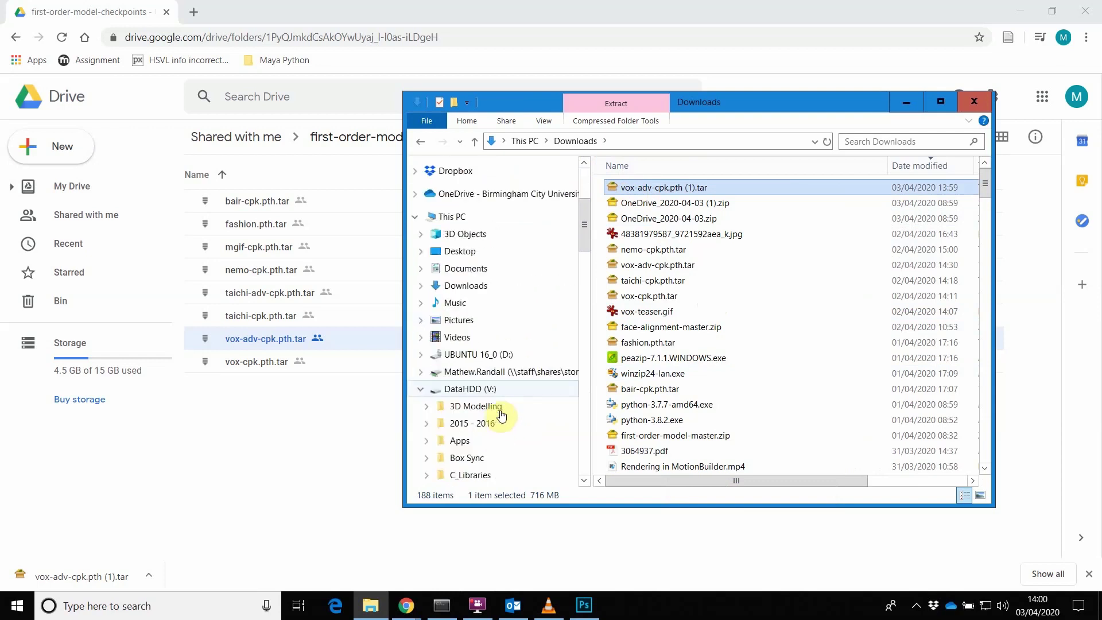
scroll(551, 369, "down", 9)
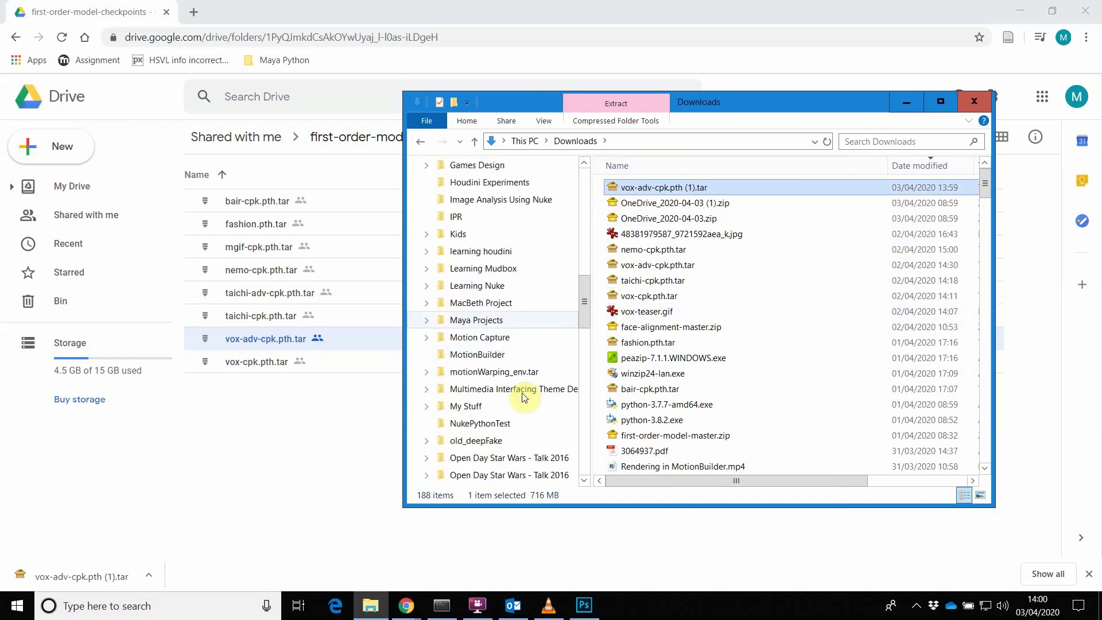
scroll(522, 396, "down", 10)
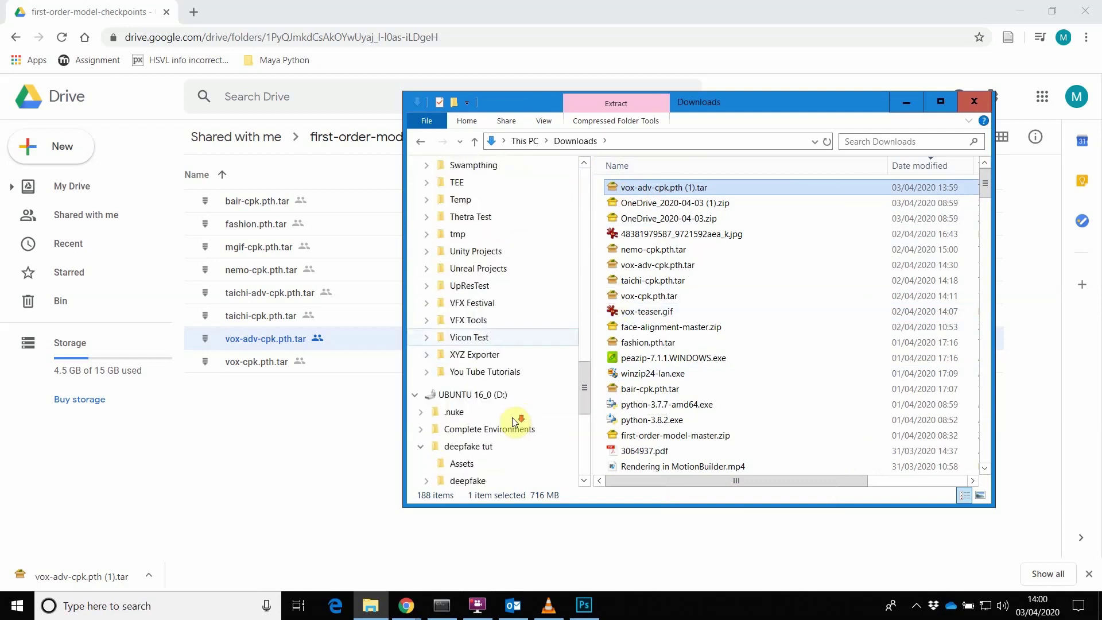
scroll(512, 428, "up", 2)
scroll(512, 402, "down", 3)
scroll(512, 394, "up", 2)
scroll(513, 385, "down", 2)
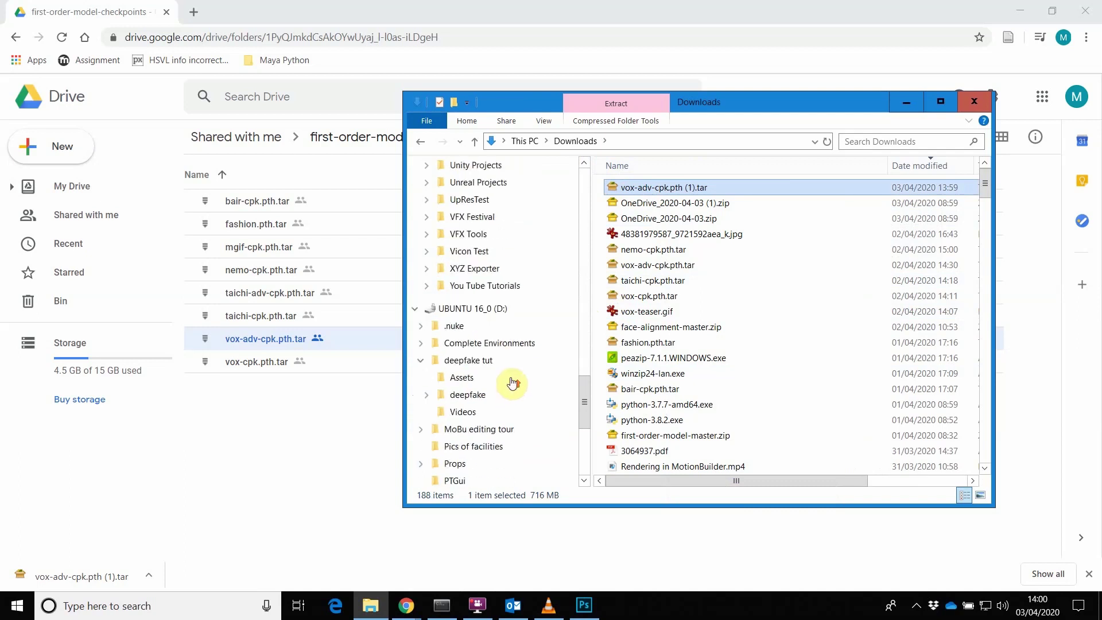
scroll(513, 383, "up", 20)
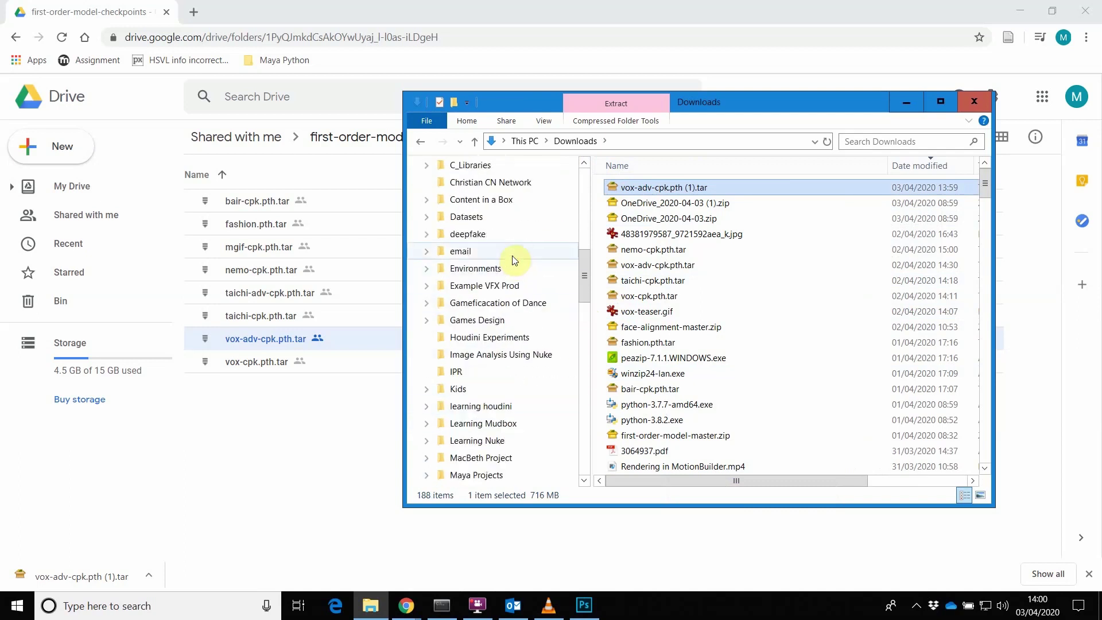
scroll(515, 261, "up", 2)
left_click(481, 322)
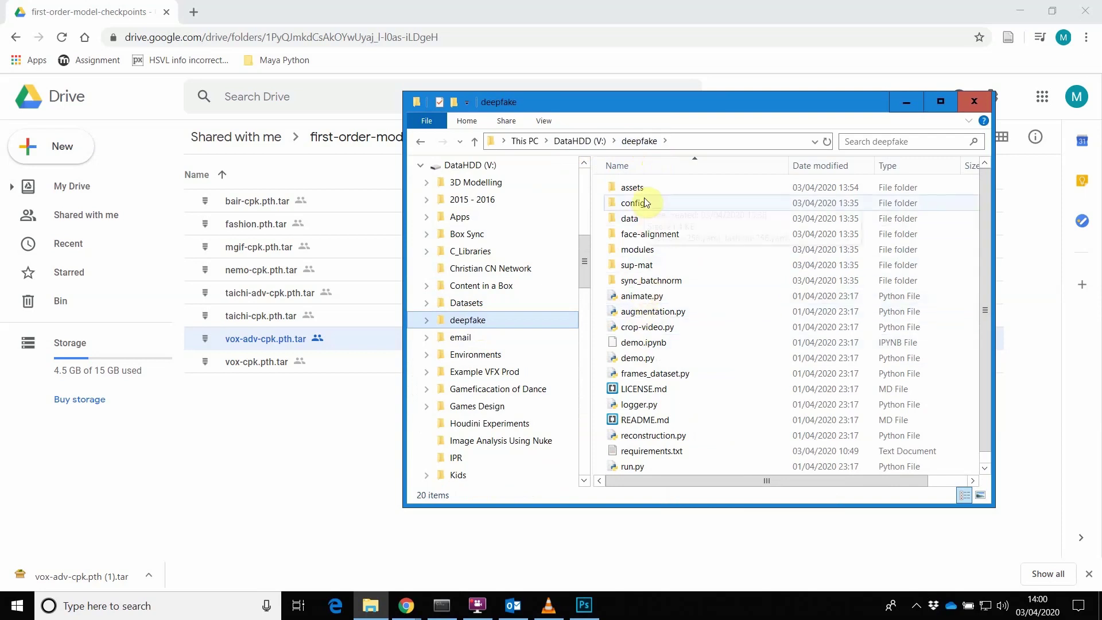
- Show the Anaconda Prompt beside File Explorer, check the YAML files in the config folder, and return to the prompt
left_click(442, 604)
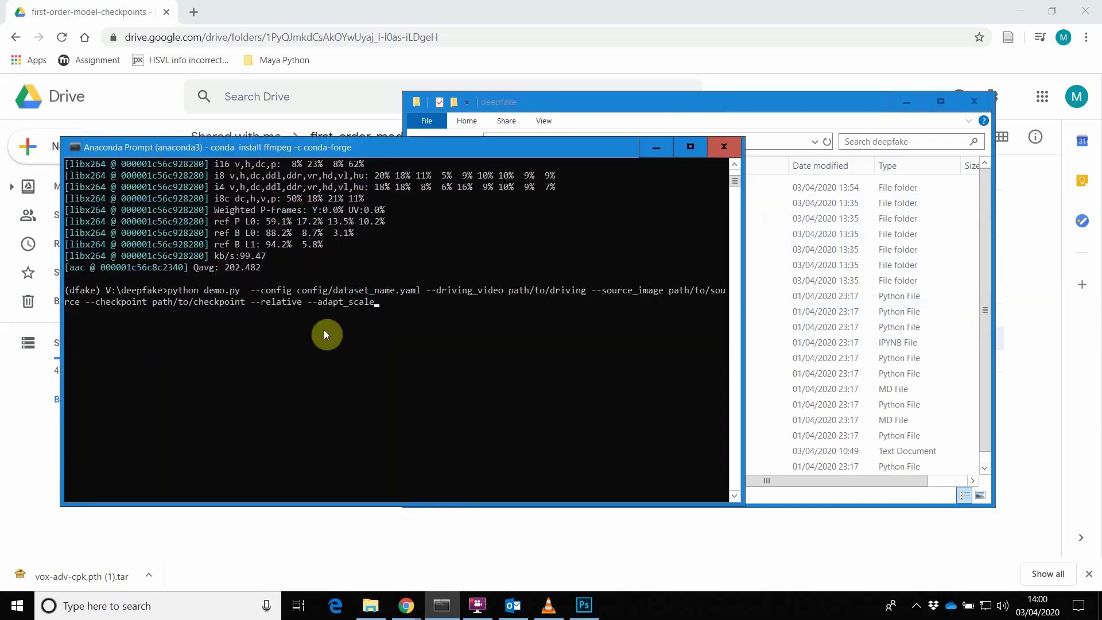
left_click_drag(717, 103, 780, 102)
double_click(697, 201)
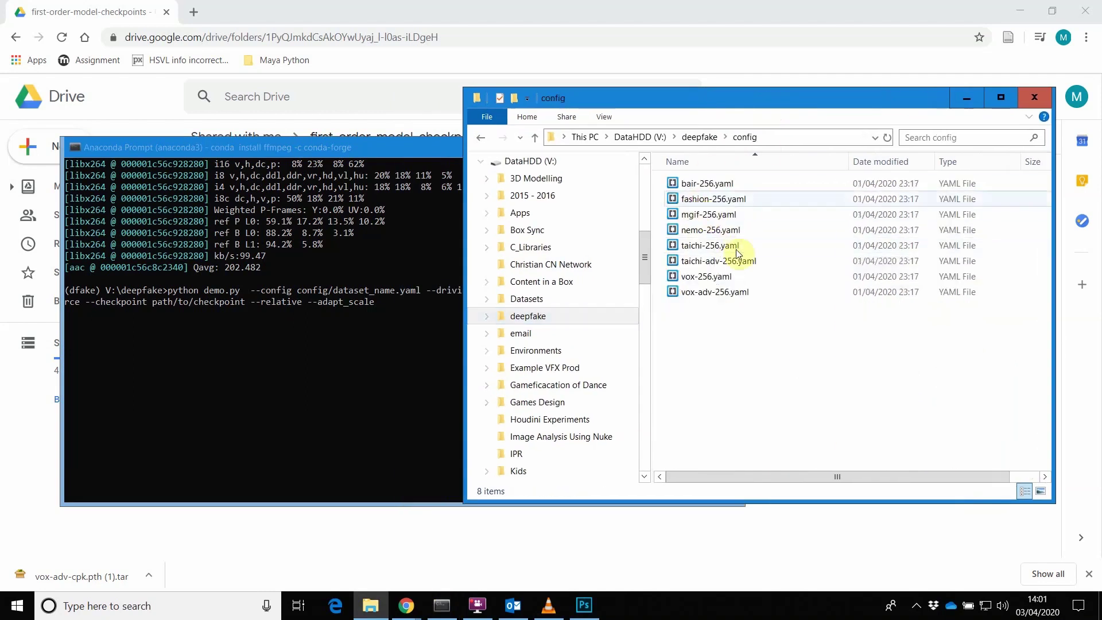
left_click(482, 139)
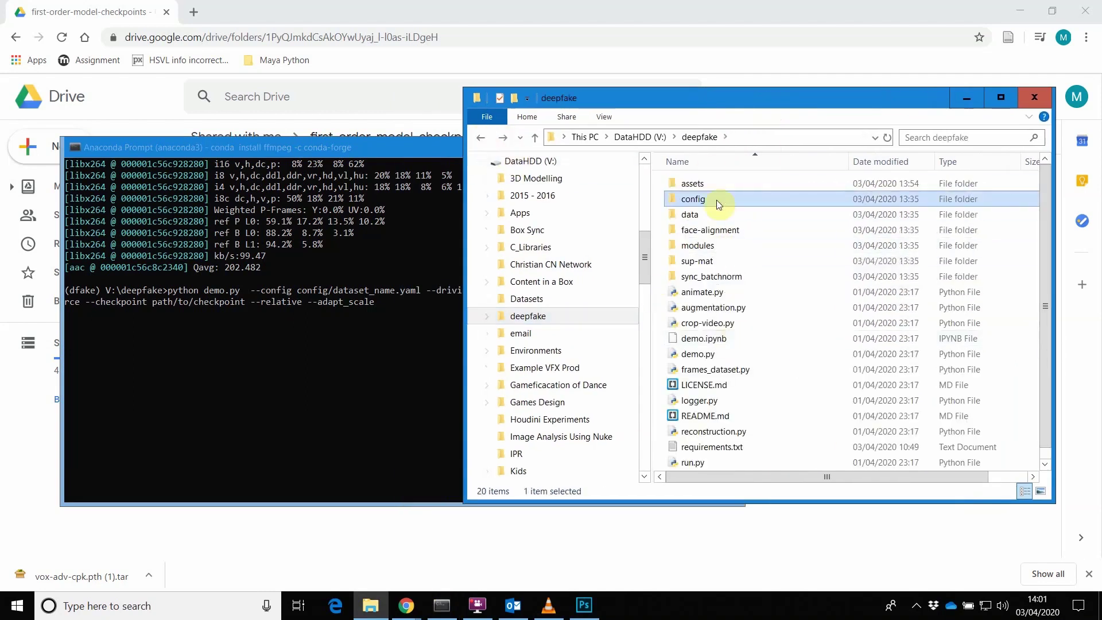
left_click(380, 154)
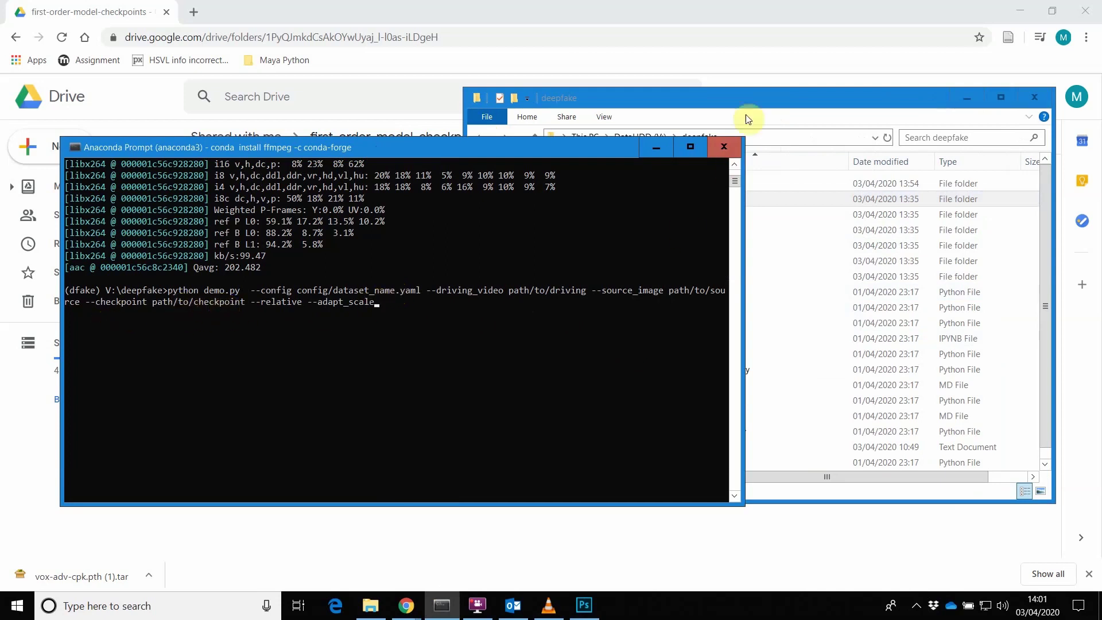
- Create a new folder named checkpoint inside the deepfake folder
left_click(753, 101)
right_click(794, 237)
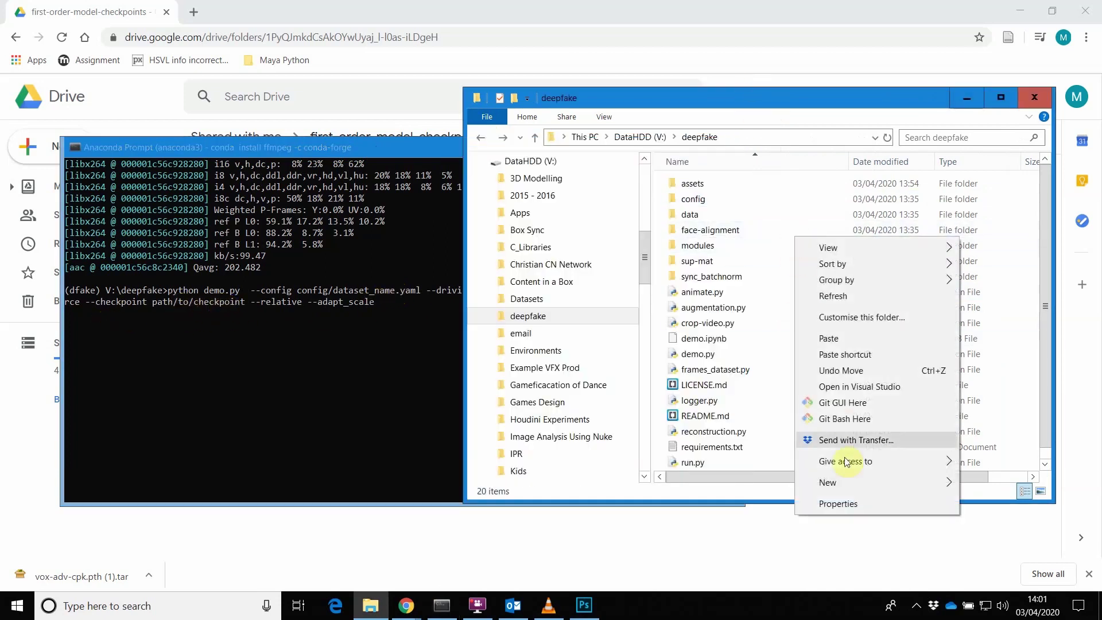
left_click(859, 482)
left_click(635, 182)
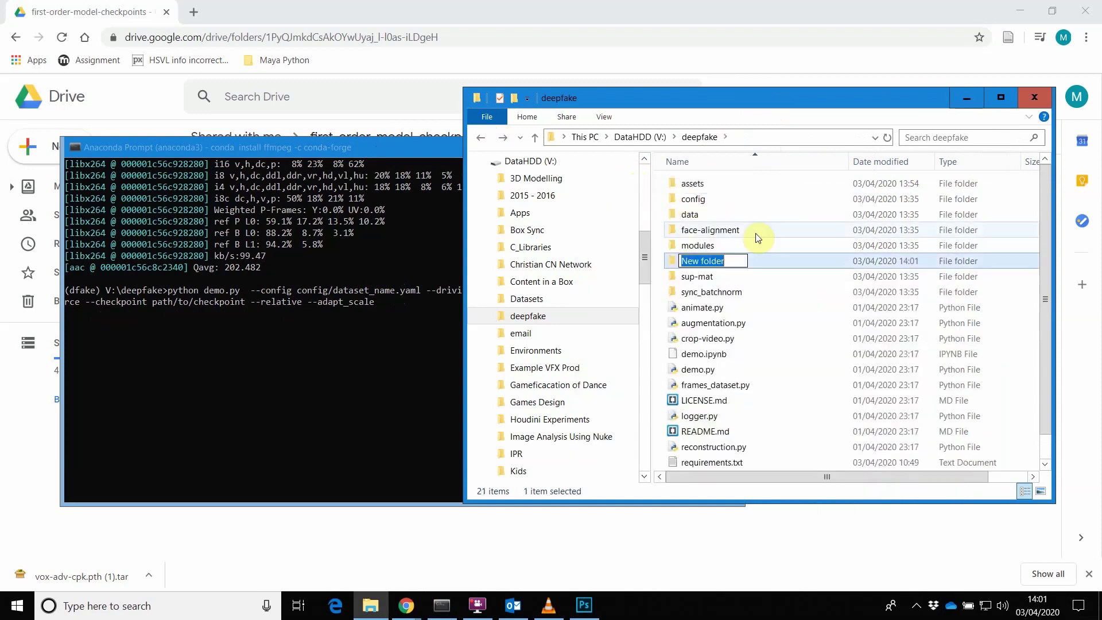
type("checkpo")
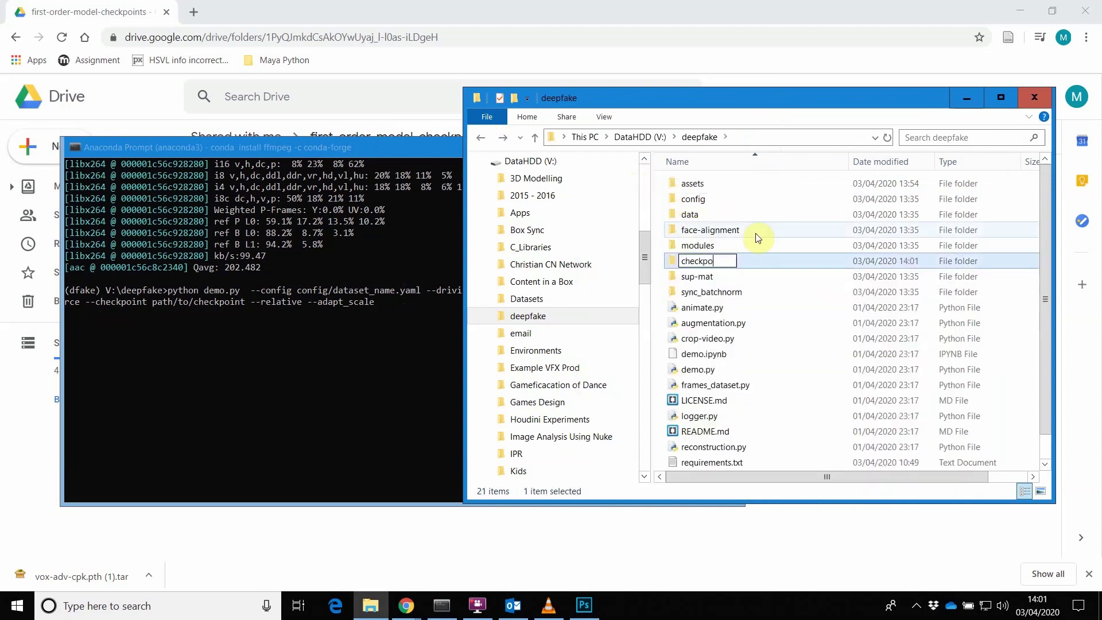
type("ints")
key("Return")
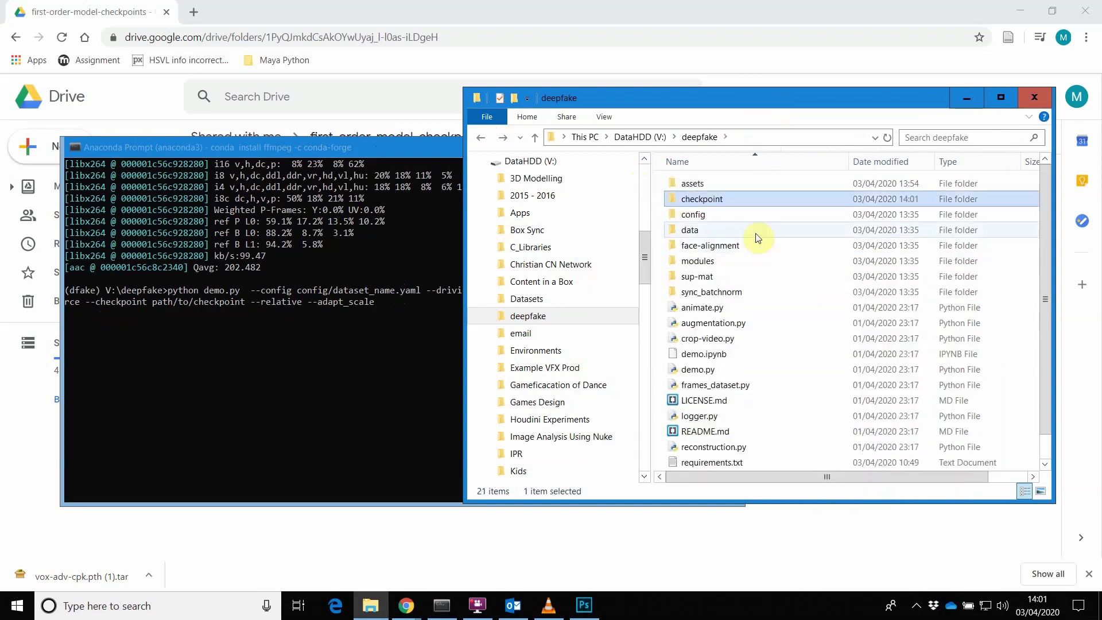
- Open the checkpoint folder and paste the copied vox-adv-cpk.pth (1).tar file into it
double_click(693, 199)
right_click(743, 230)
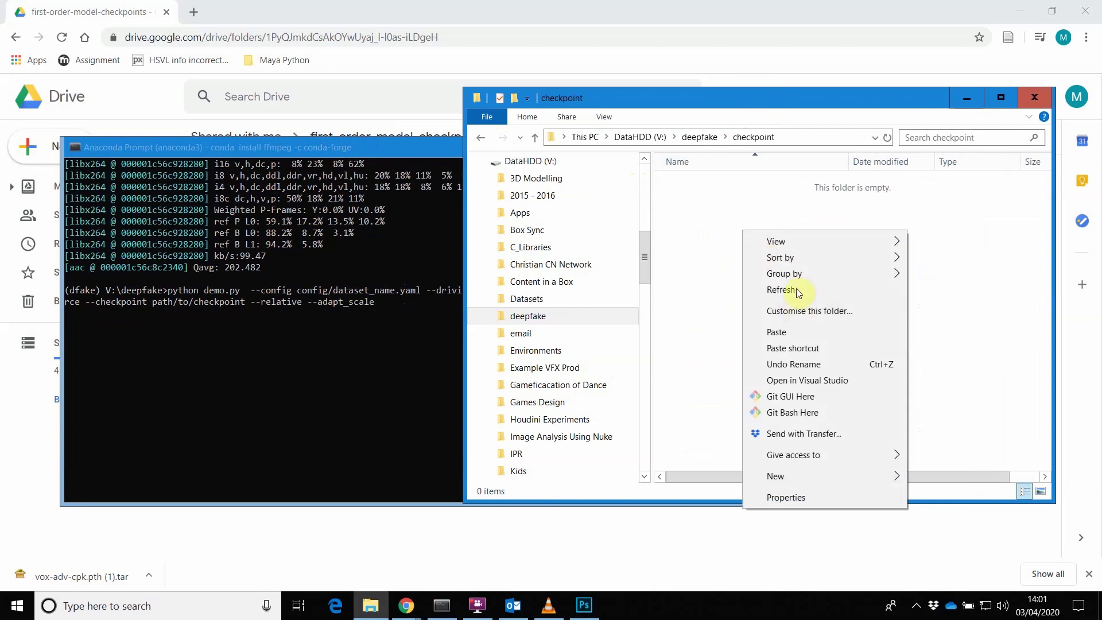
left_click(765, 401)
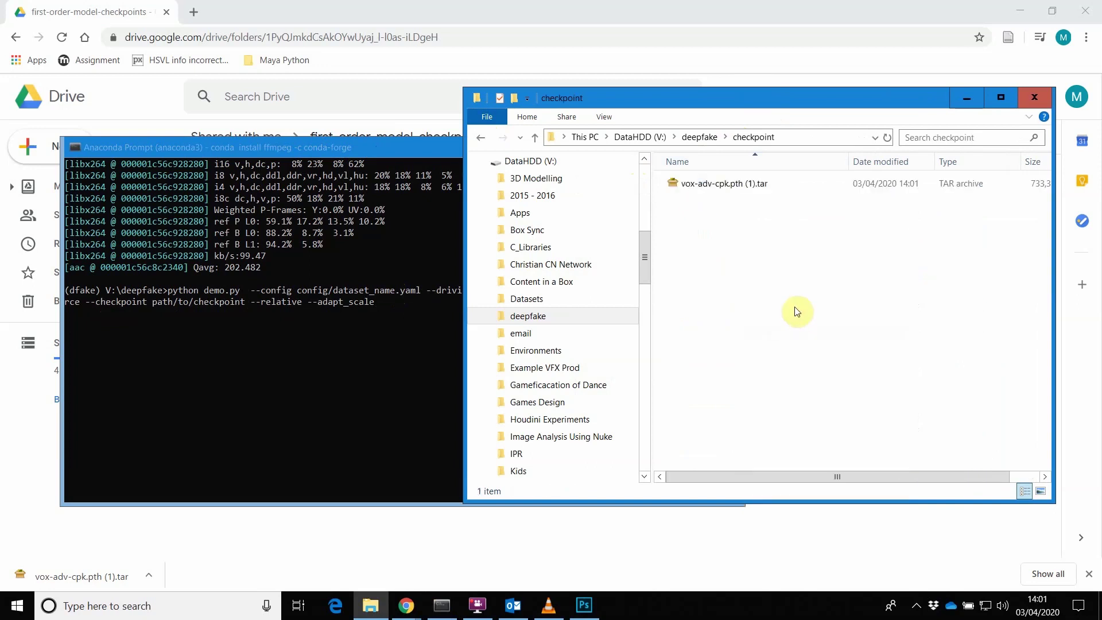
- Rename the pasted checkpoint file as vox-adv-cpk.pth.tar
left_click(746, 190)
left_click(757, 183)
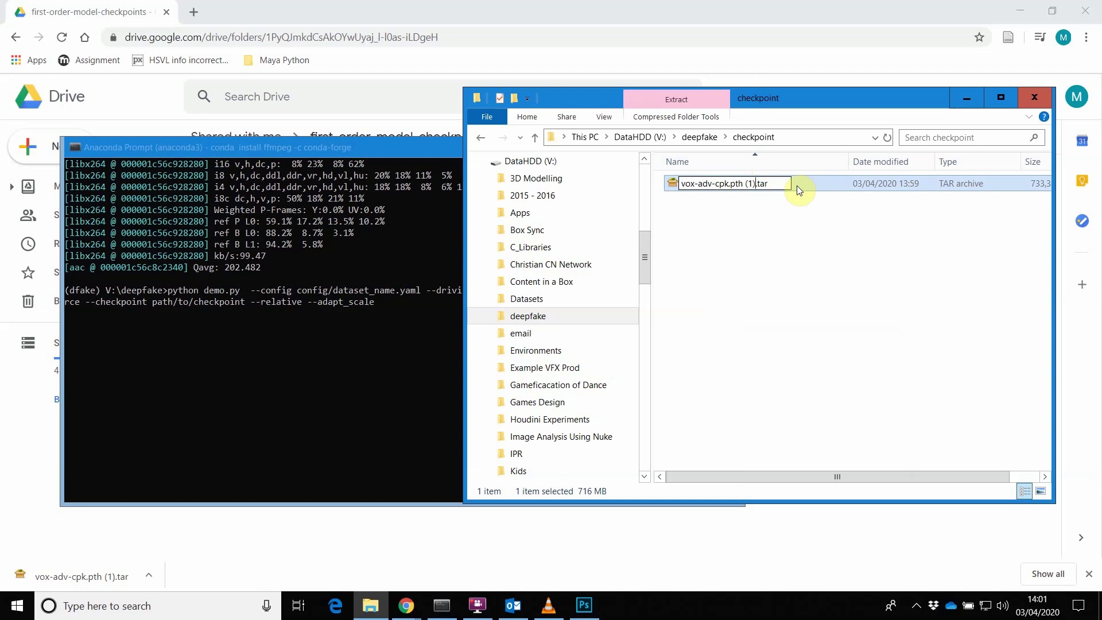
key("BackSpace")
key("BackSpace")
key("BackSpace")
key("BackSpace")
left_click(763, 225)
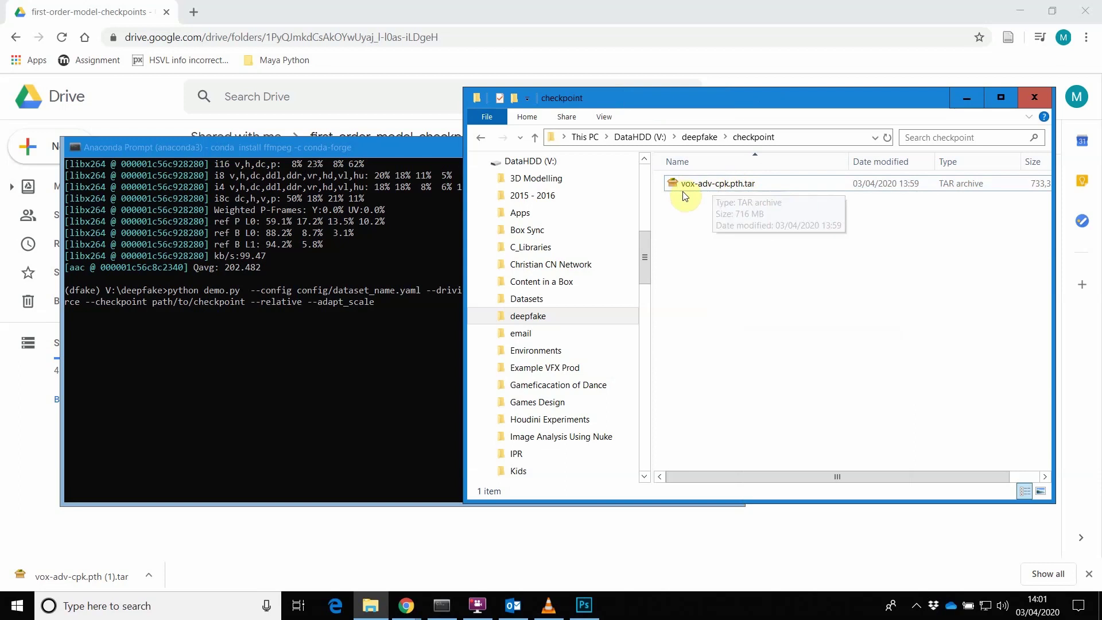
- Narrow the File Explorer window and reposition it and the Anaconda Prompt so the pasted command and checkpoint file are both visible
left_click(389, 151)
left_click_drag(660, 97, 695, 121)
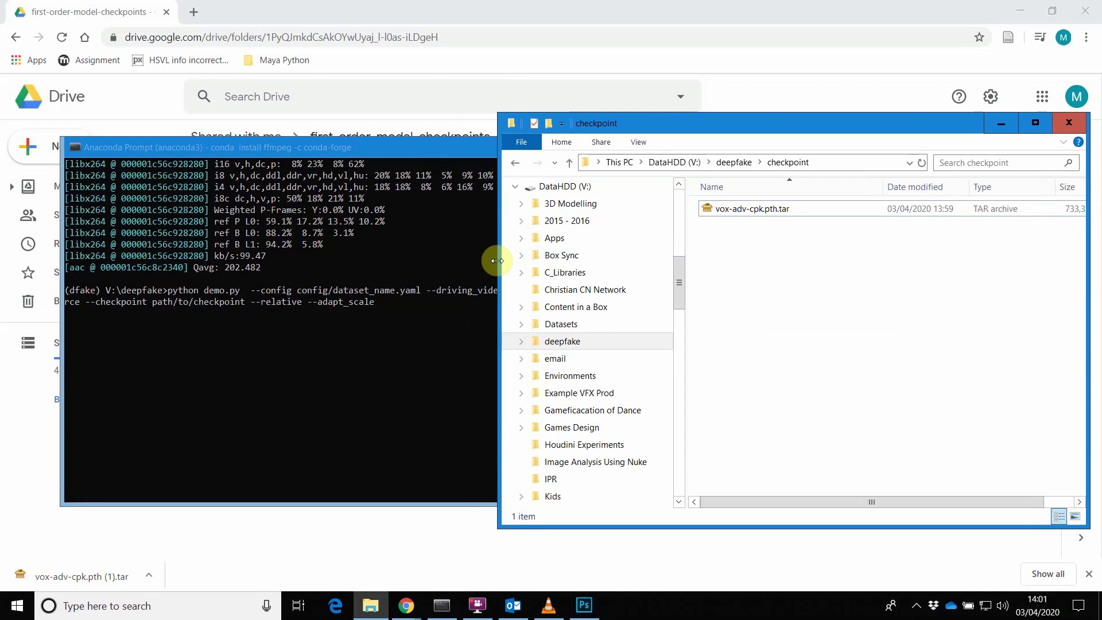
left_click_drag(615, 250, 623, 247)
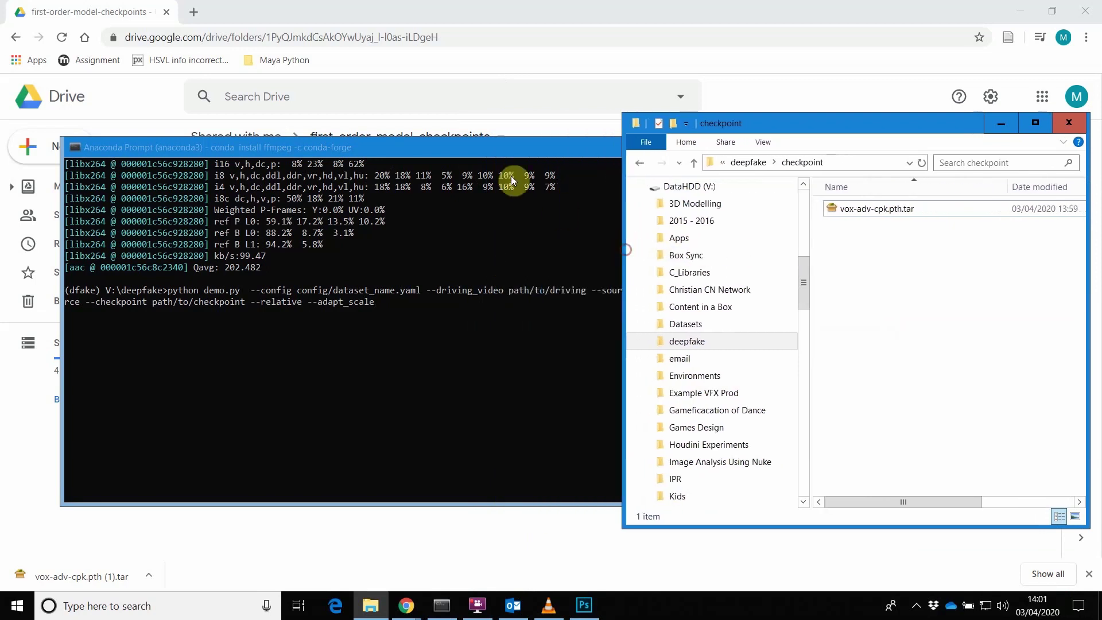
left_click_drag(520, 155, 497, 112)
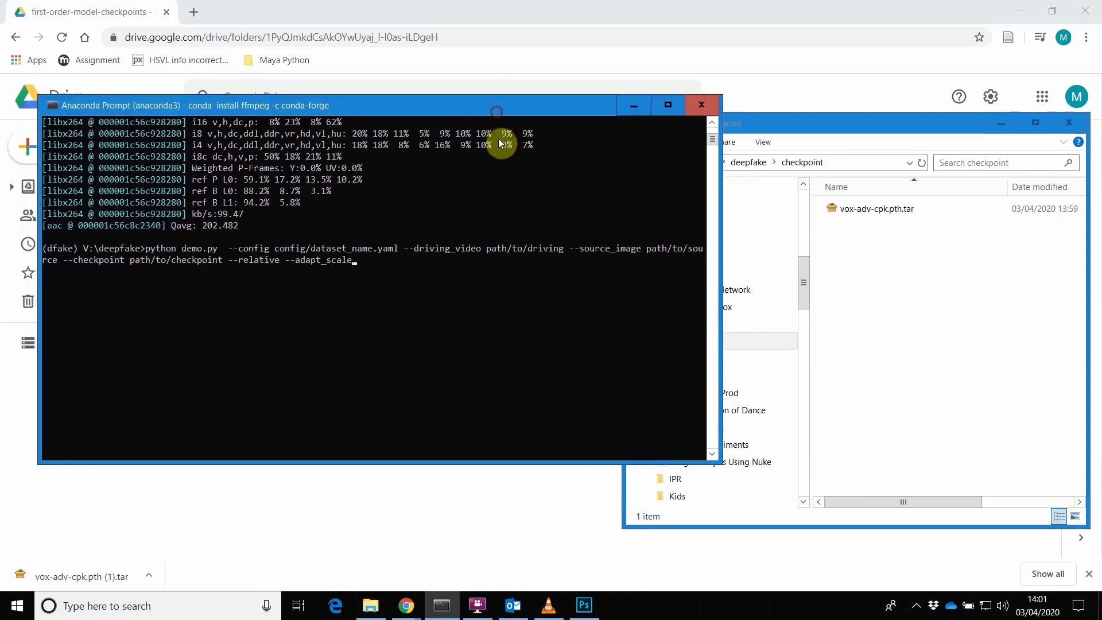
- Remove the extra space between demo.py and --config in the pasted command
left_click(399, 259)
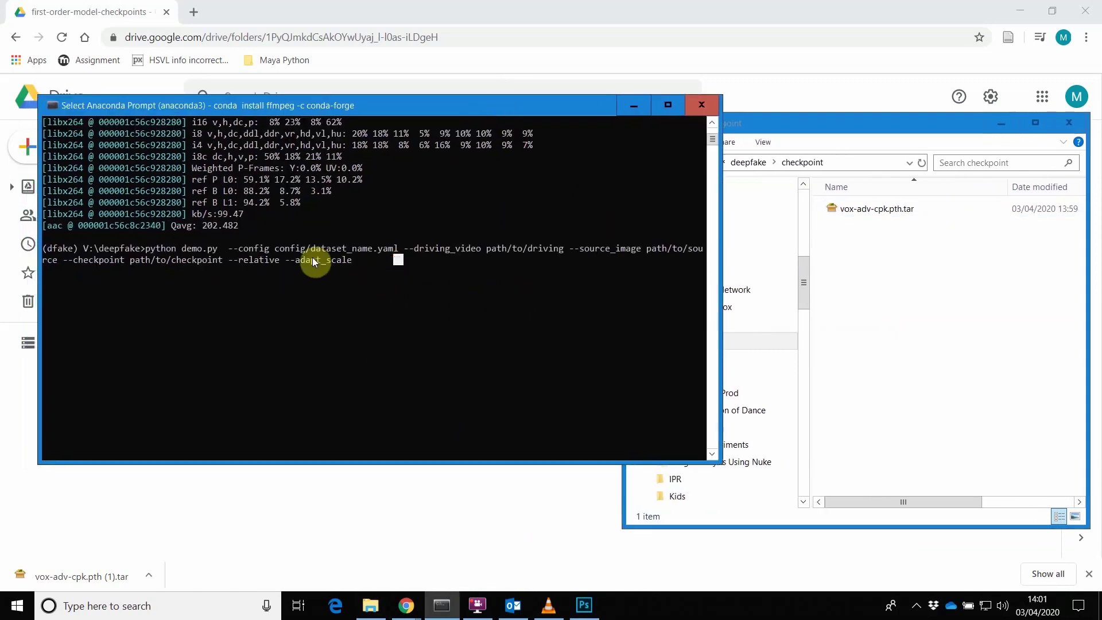
key("Escape")
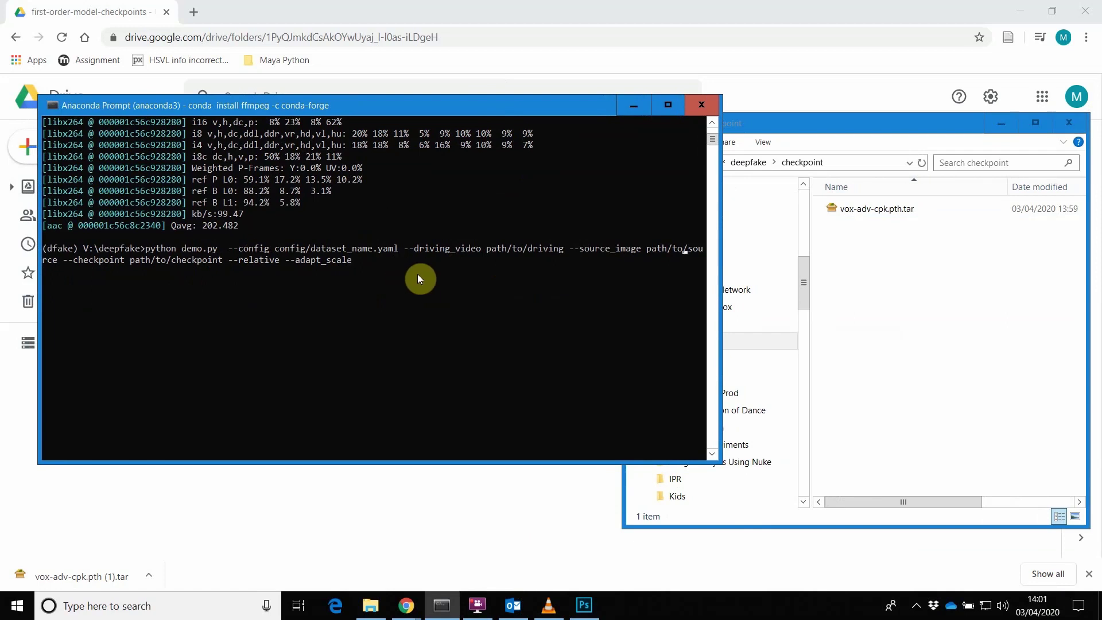
key("Left")
key("Left")
key("Left")
key("Left")
key("Left")
key("Left")
key("Left")
key("Left")
key("Left")
key("Left")
key("Left")
key("Left")
key("Left")
key("Left")
key("Left")
key("Left")
key("Left")
key("Left")
key("Left")
key("Left")
key("Left")
key("Left")
key("Left")
key("Left")
key("Left")
key("Left")
key("Left")
key("Left")
key("Left")
key("Left")
key("Left")
key("Left")
key("Left")
key("Left")
key("Left")
key("Left")
key("Left")
key("Left")
key("Left")
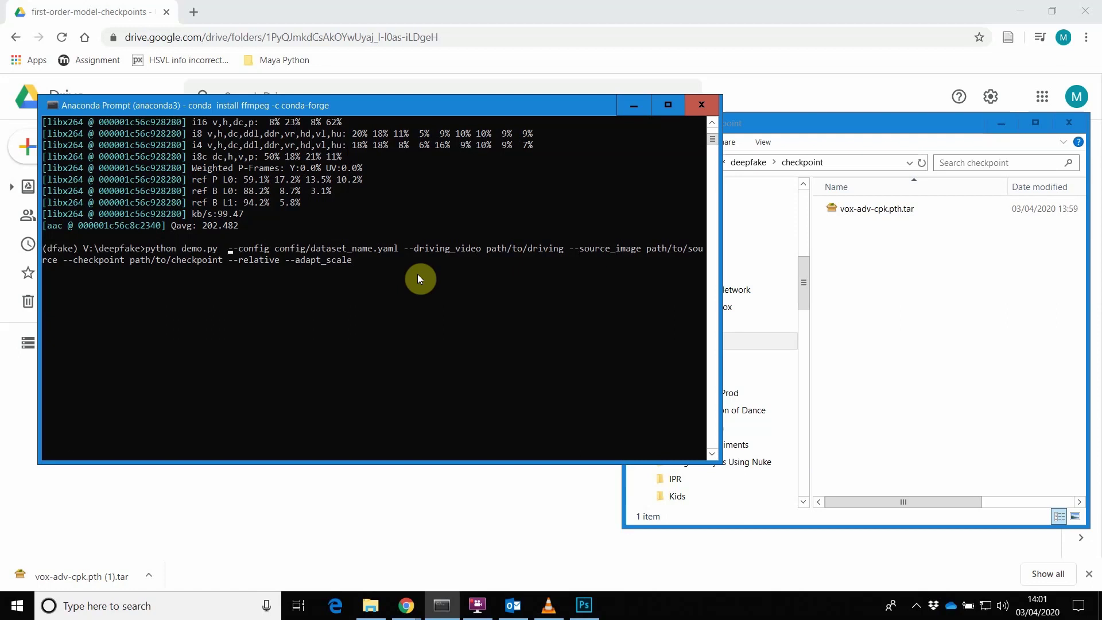
key("BackSpace")
- Place the cursor at dataset_name in the command and open deepfake's config folder to check the available YAML files
key("Right")
key("Right")
key("Right")
key("Right")
key("Right")
key("Right")
key("Right")
key("Right")
key("Right")
key("Right")
key("Right")
key("Right")
key("Right")
key("Right")
key("Right")
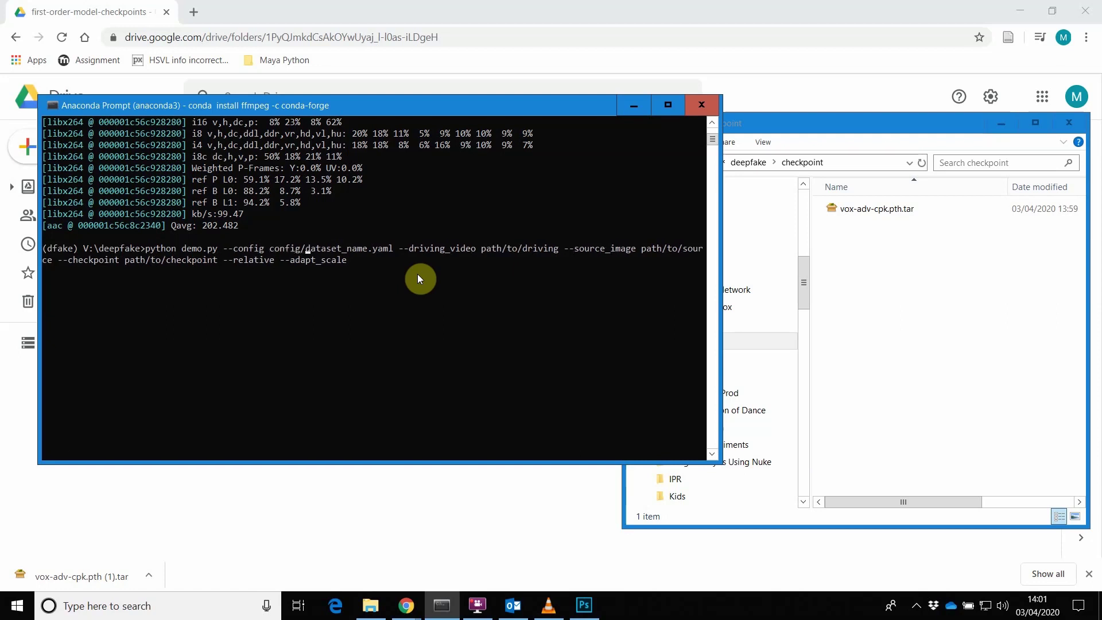
left_click(910, 121)
left_click(762, 168)
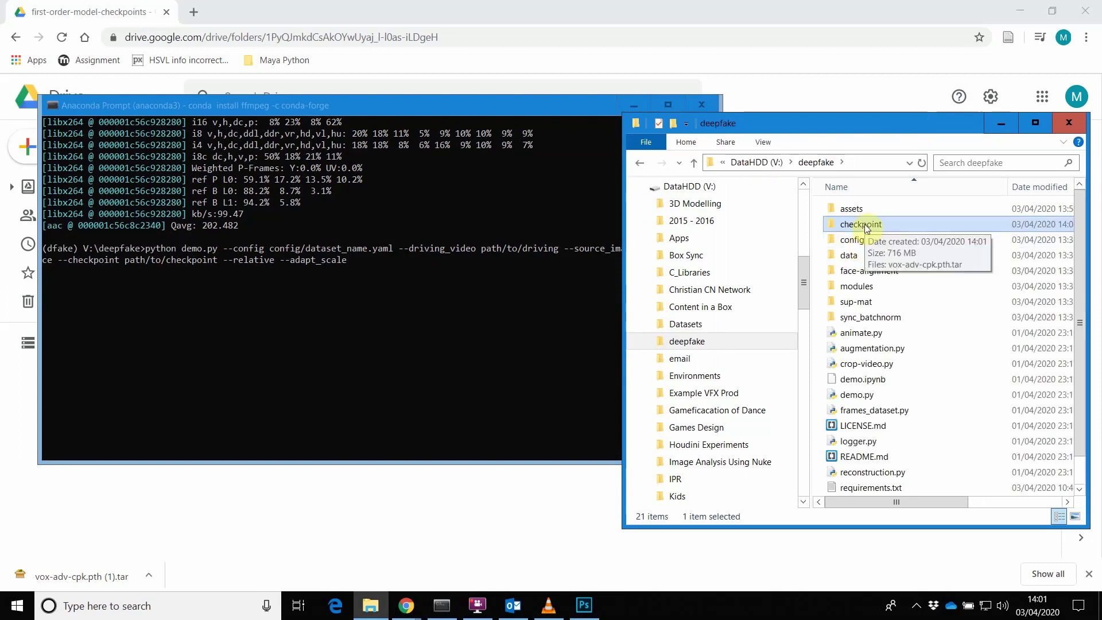
double_click(851, 241)
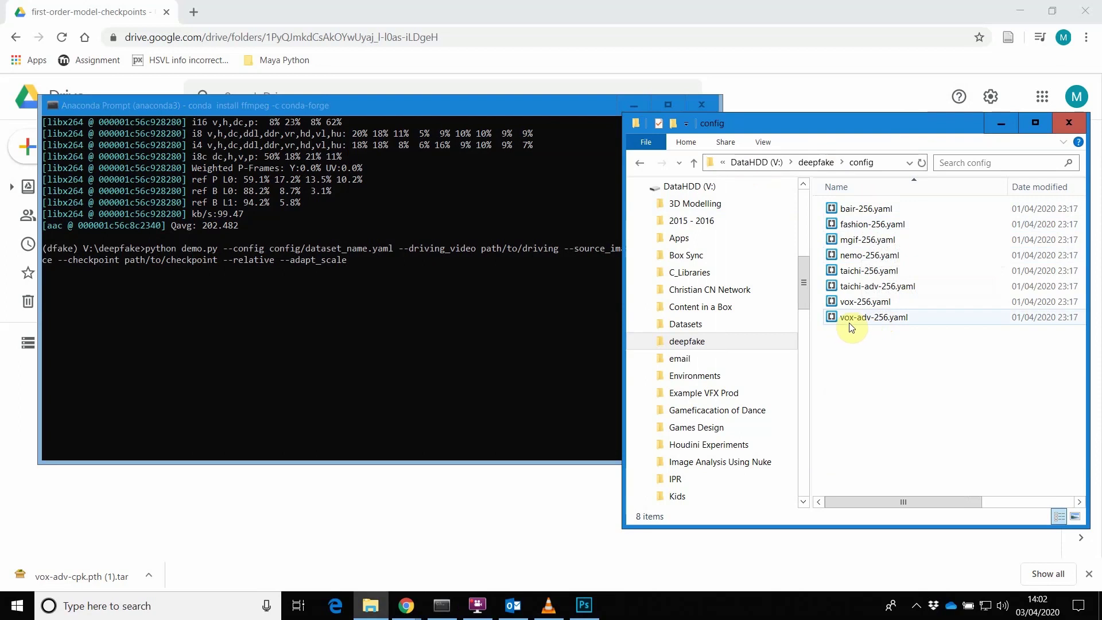
- Review the first-order-model GitHub README's VoxCeleb, Fashion and MGIF dataset examples to see what each trained network animates
left_click(470, 8)
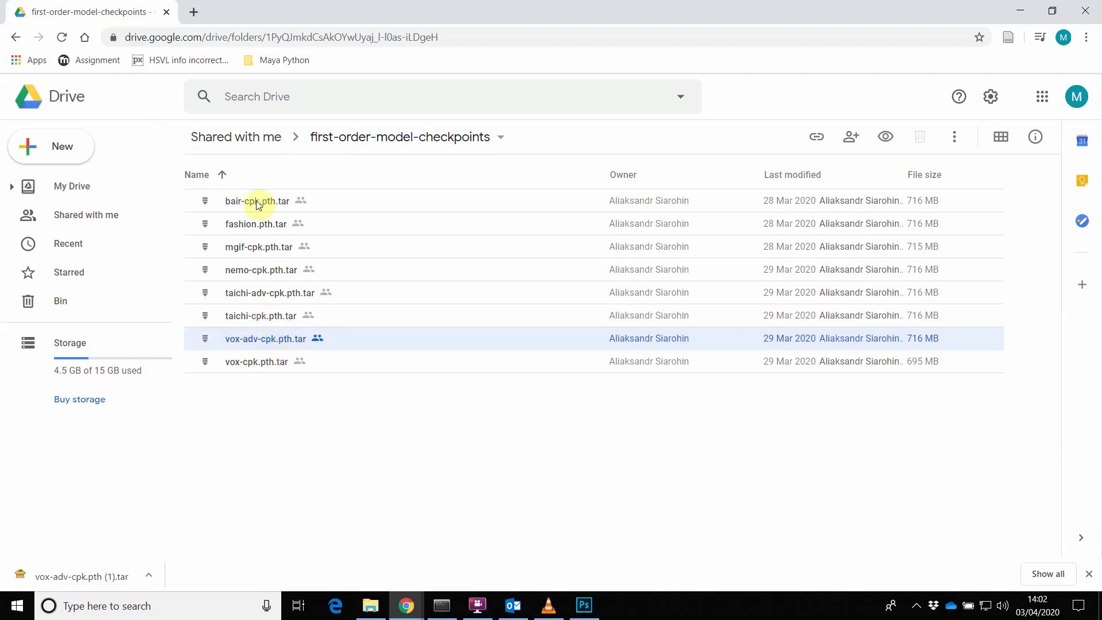
left_click(20, 38)
scroll(437, 304, "down", 15)
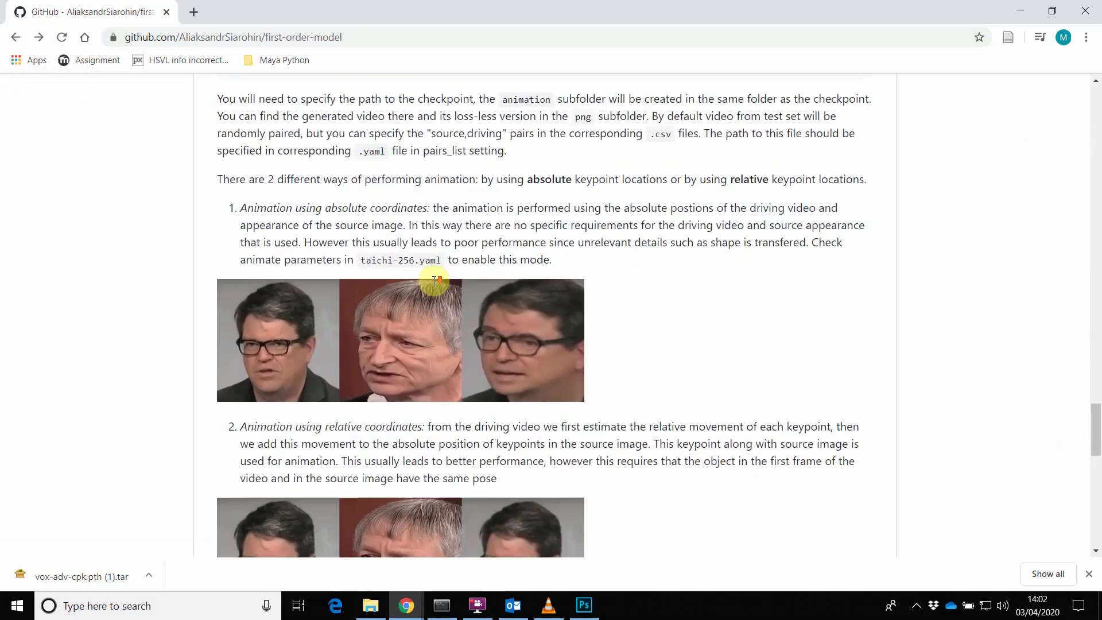
scroll(435, 281, "down", 5)
scroll(436, 287, "up", 20)
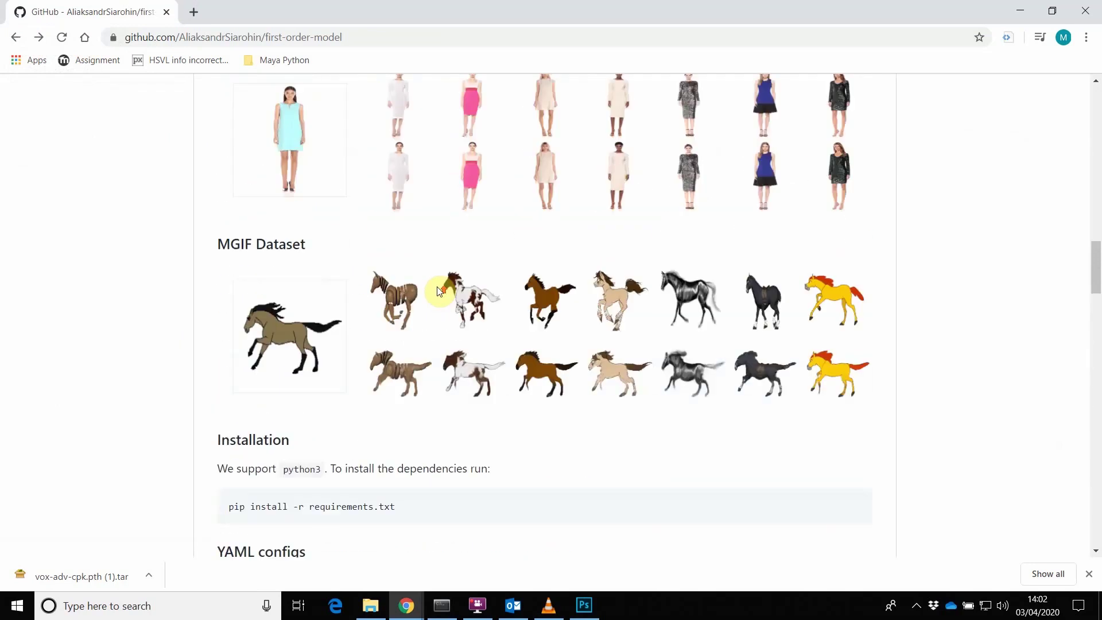
scroll(436, 287, "up", 4)
scroll(443, 291, "down", 2)
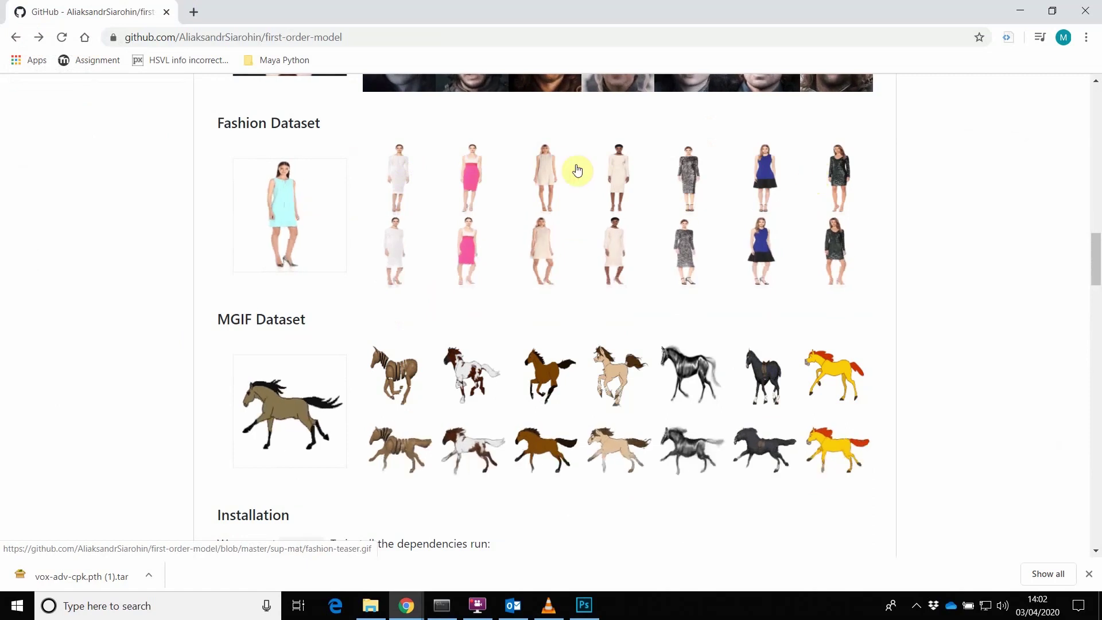
scroll(360, 279, "down", 1)
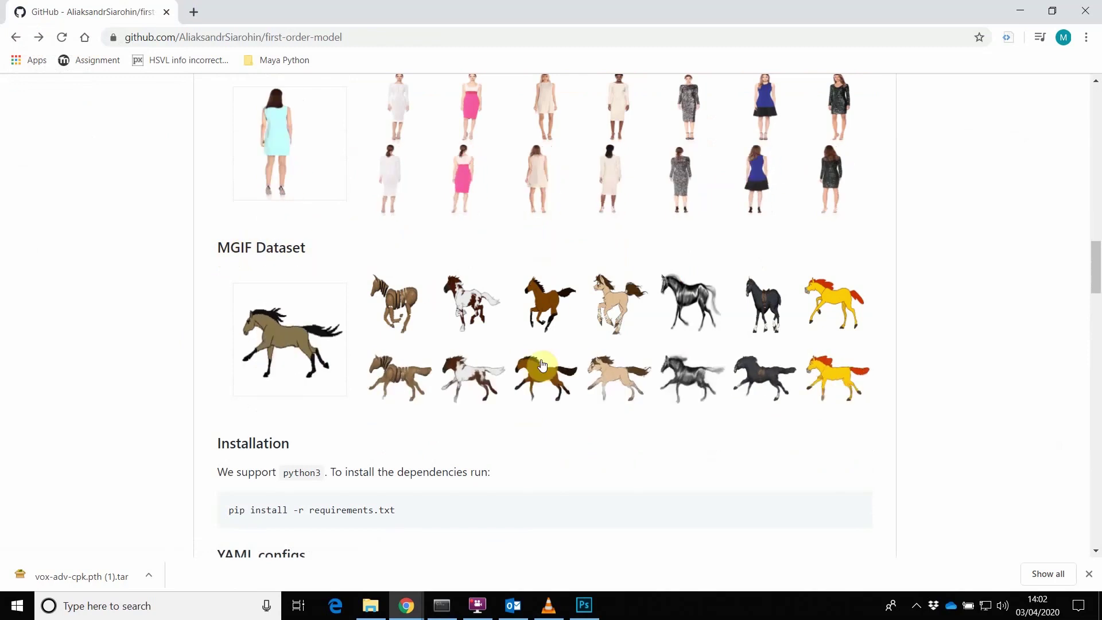
scroll(539, 320, "up", 3)
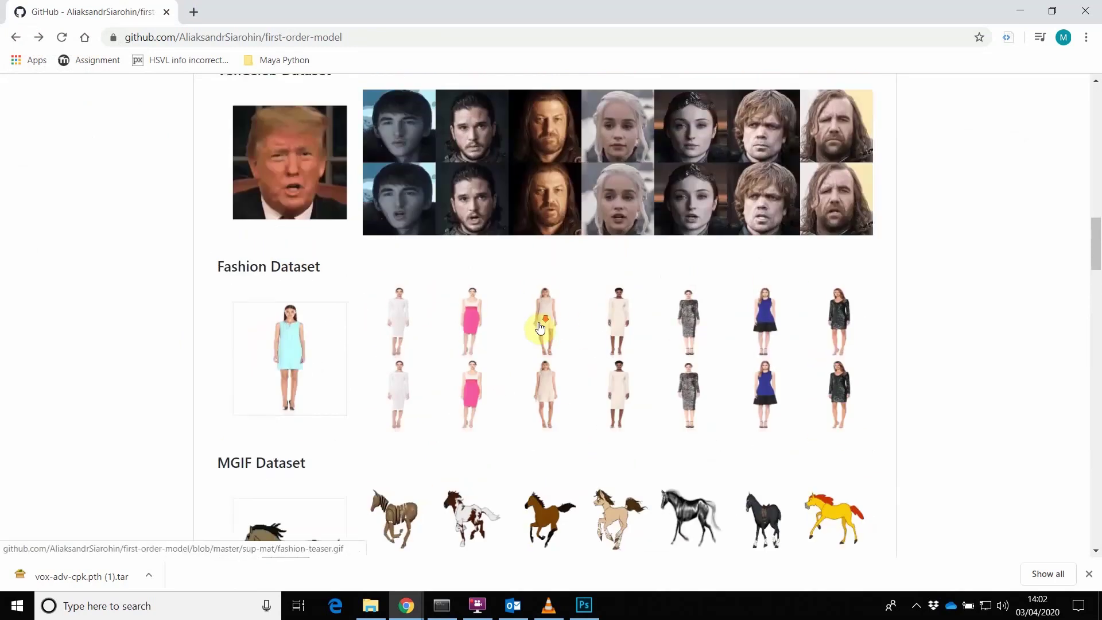
scroll(536, 322, "down", 10)
scroll(543, 320, "up", 1)
scroll(540, 320, "up", 6)
scroll(632, 327, "up", 7)
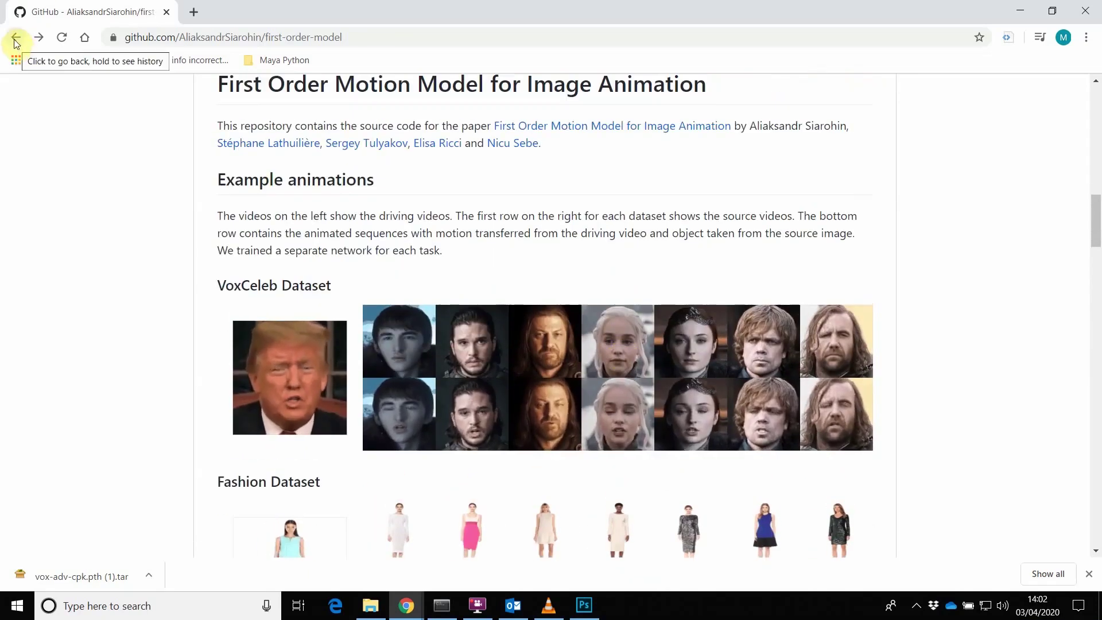
- Replace dataset_name in the Anaconda Prompt command so the config path reads config/vox-adv-256.yaml
left_click(371, 605)
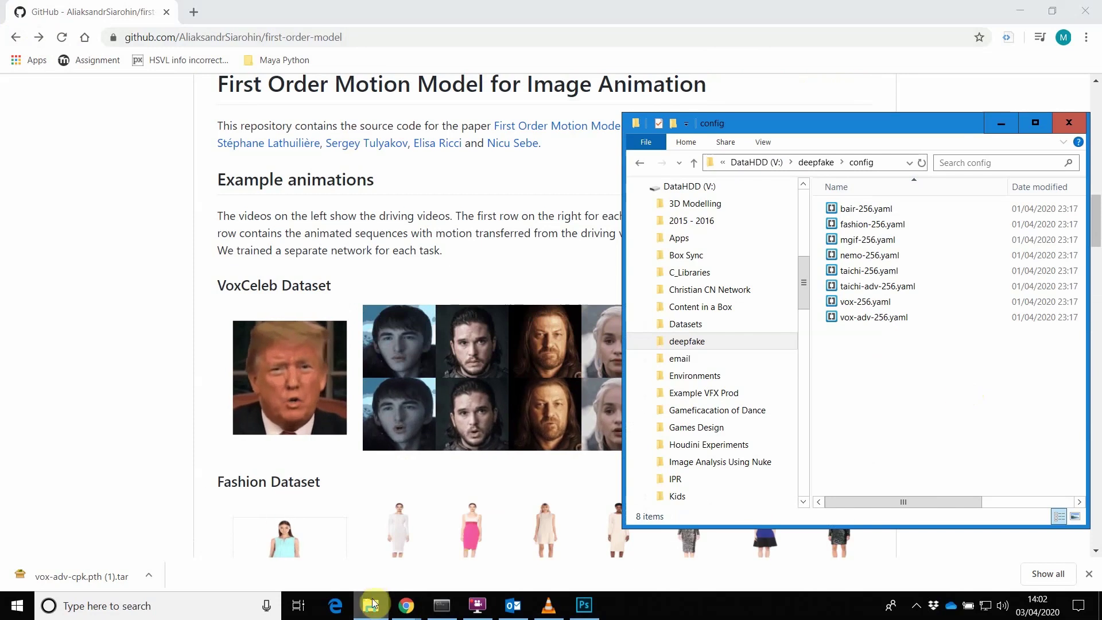
left_click(442, 605)
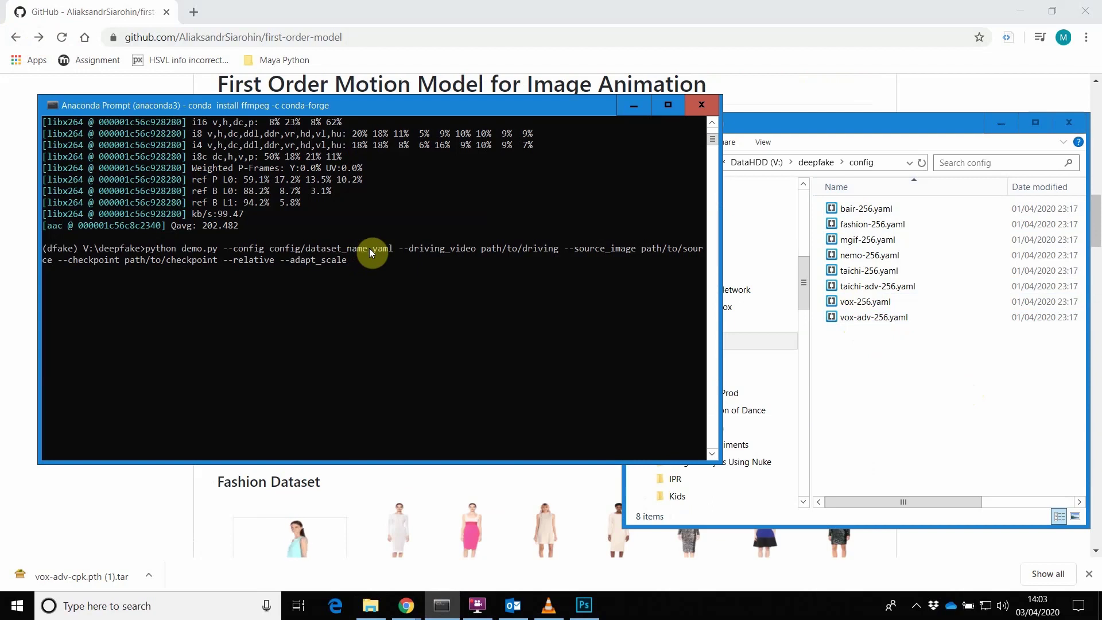
key("BackSpace")
key("BackSpace")
key("BackSpace")
key("BackSpace")
key("BackSpace")
key("BackSpace")
key("BackSpace")
key("BackSpace")
key("BackSpace")
key("BackSpace")
key("BackSpace")
key("BackSpace")
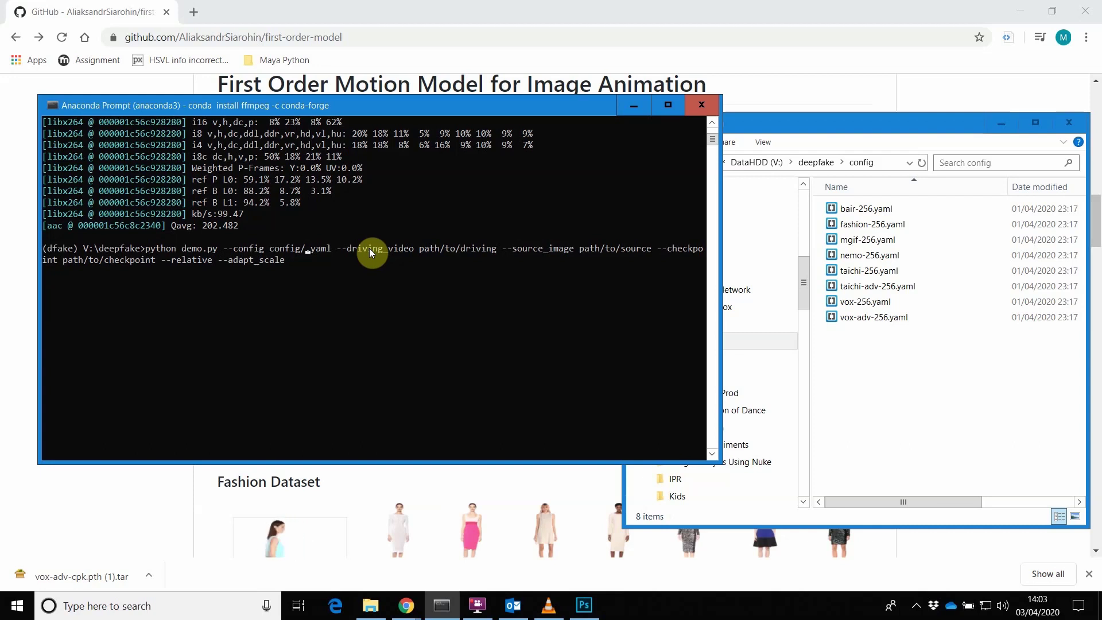
type("vox_ad")
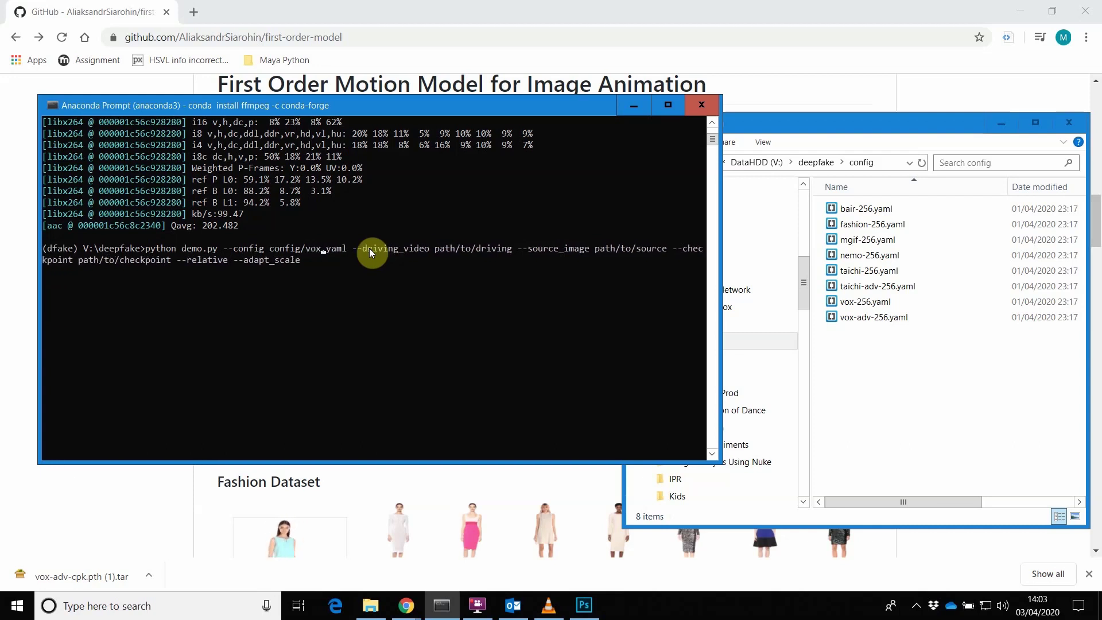
type("v")
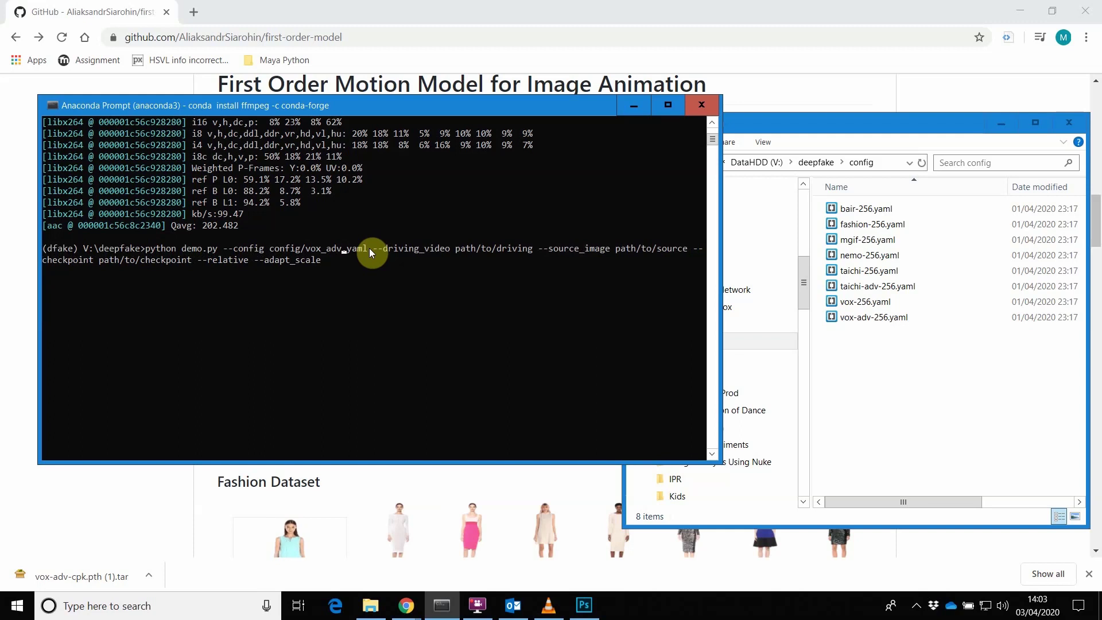
key("Left")
key("Left")
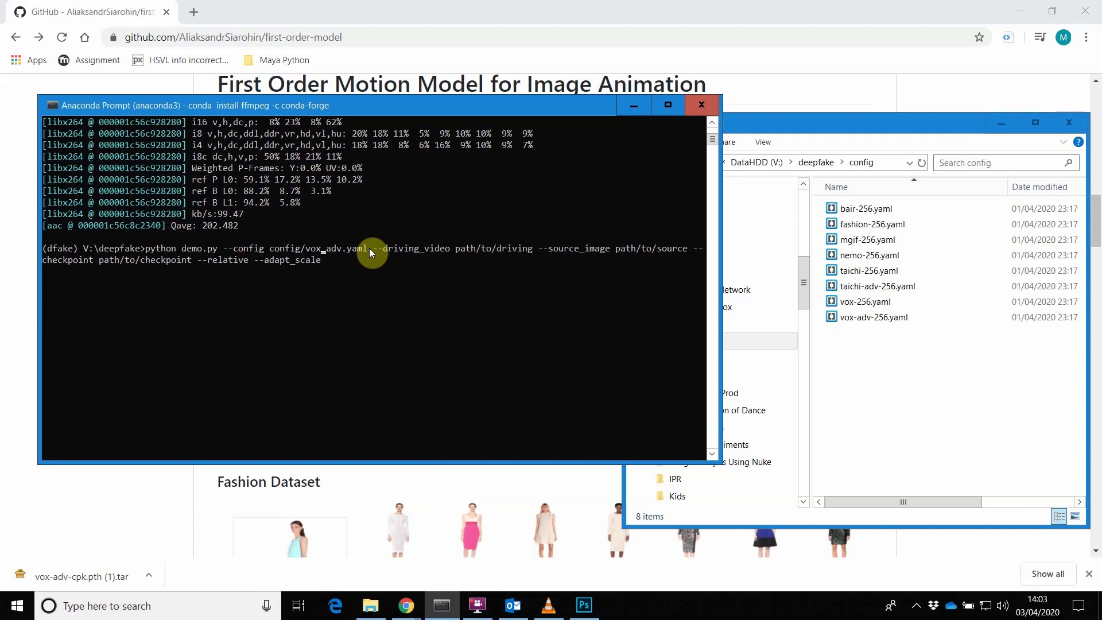
key("BackSpace")
type("-adv")
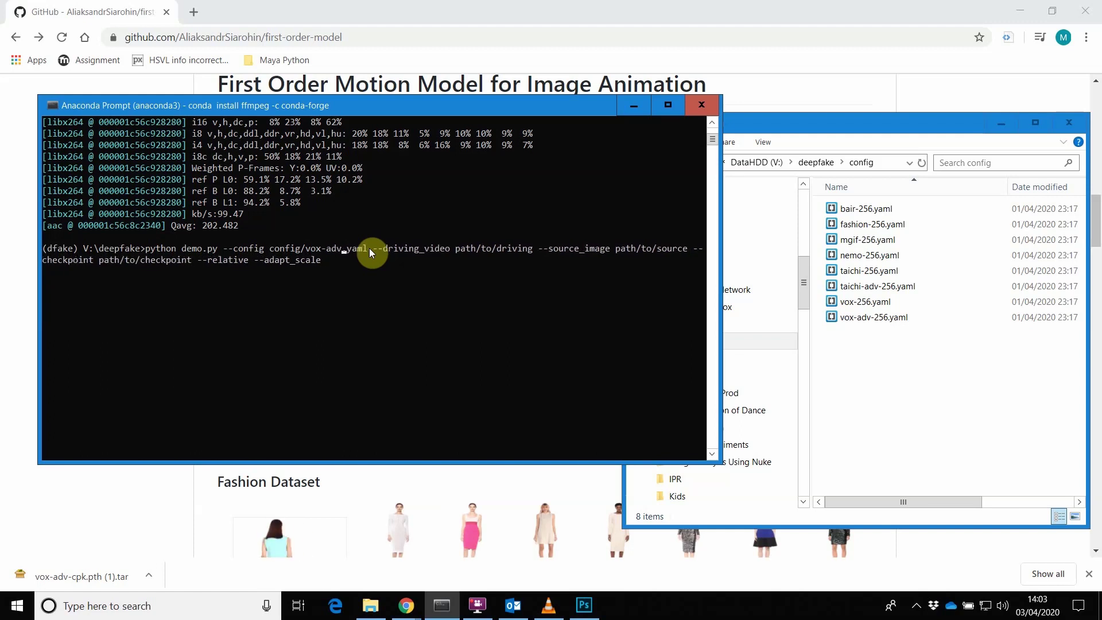
type("-256")
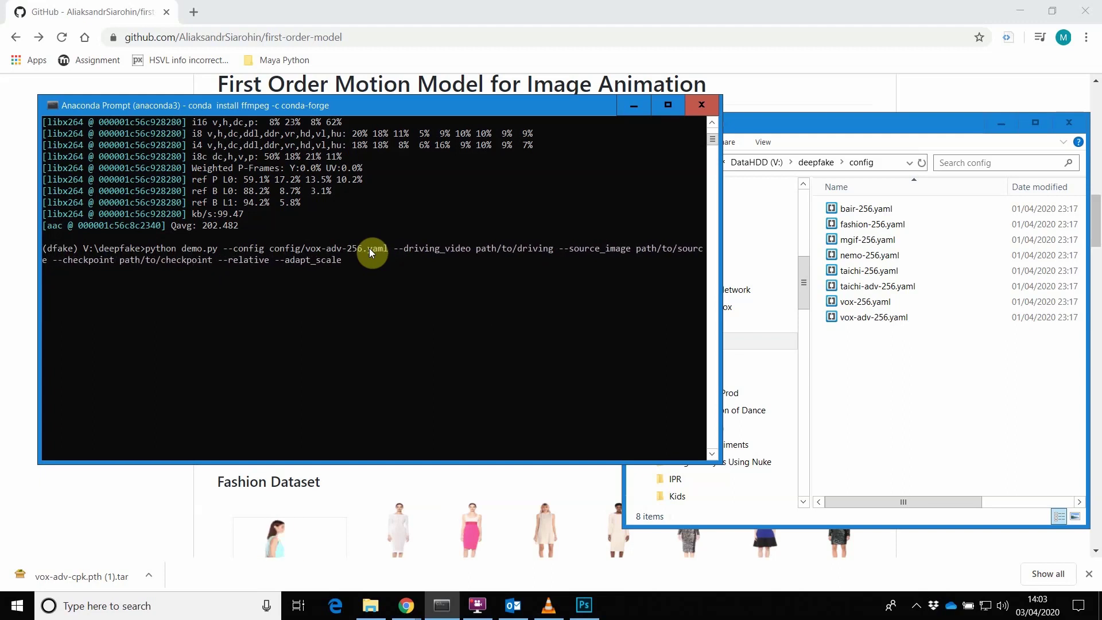
- Advance the command cursor to the --driving_video path and open deepfake's assets folder to check its file names
key("Right")
key("Right")
key("Right")
key("Right")
key("Right")
key("Right")
key("Right")
key("Right")
key("Right")
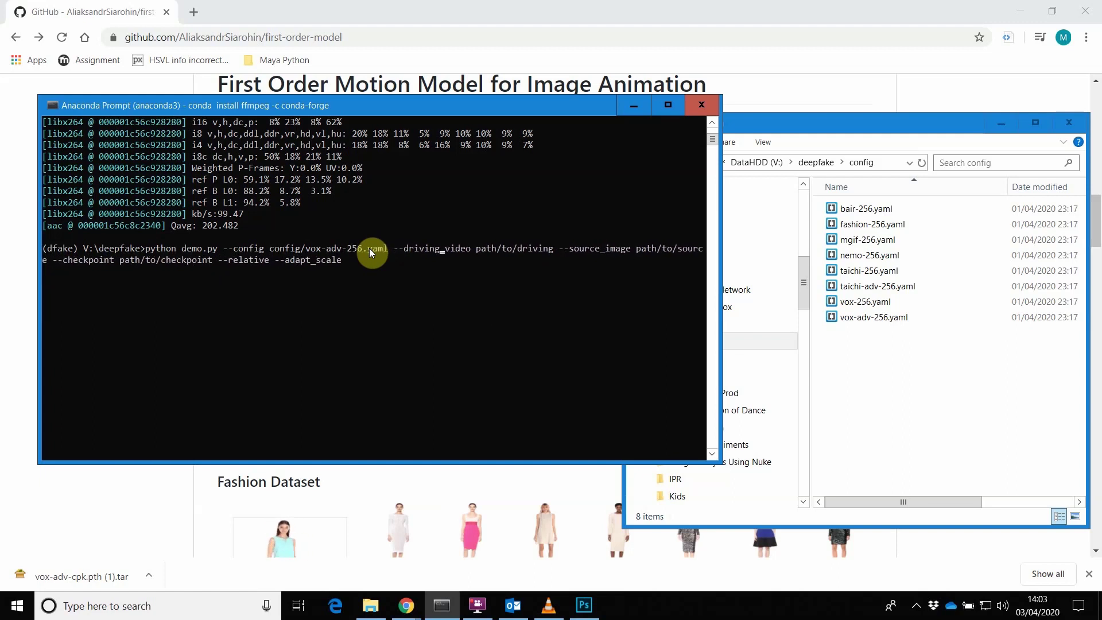
key("Right")
key("Right")
key("Right")
key("Right")
key("Right")
key("Right")
key("Right")
key("Right")
key("Right")
key("Right")
key("Right")
key("Right")
key("Right")
key("Right")
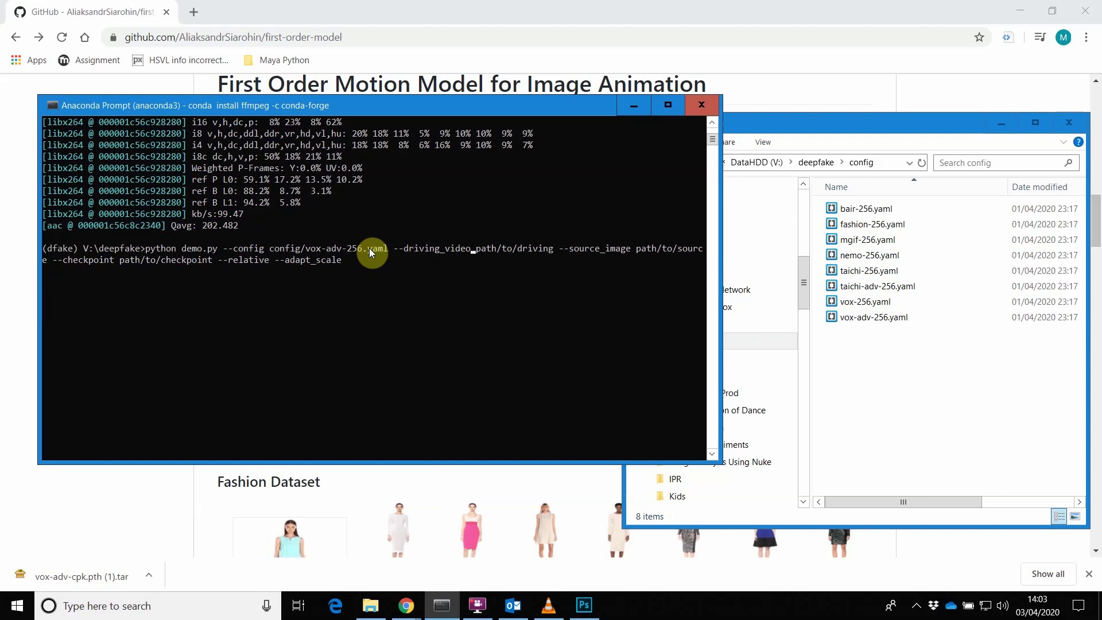
left_click(910, 123)
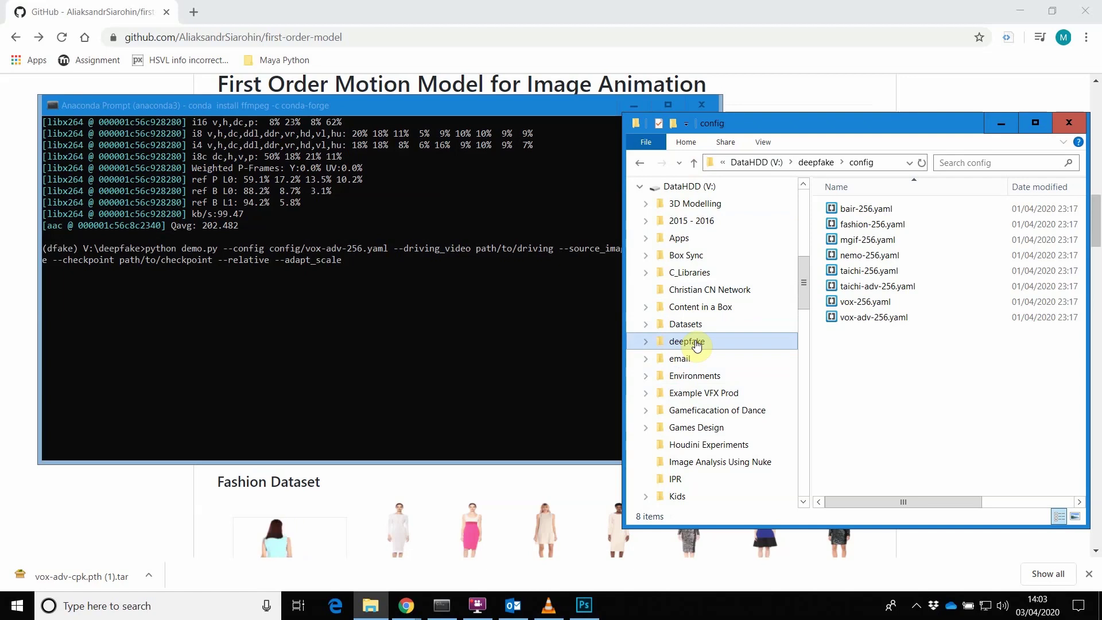
left_click(815, 162)
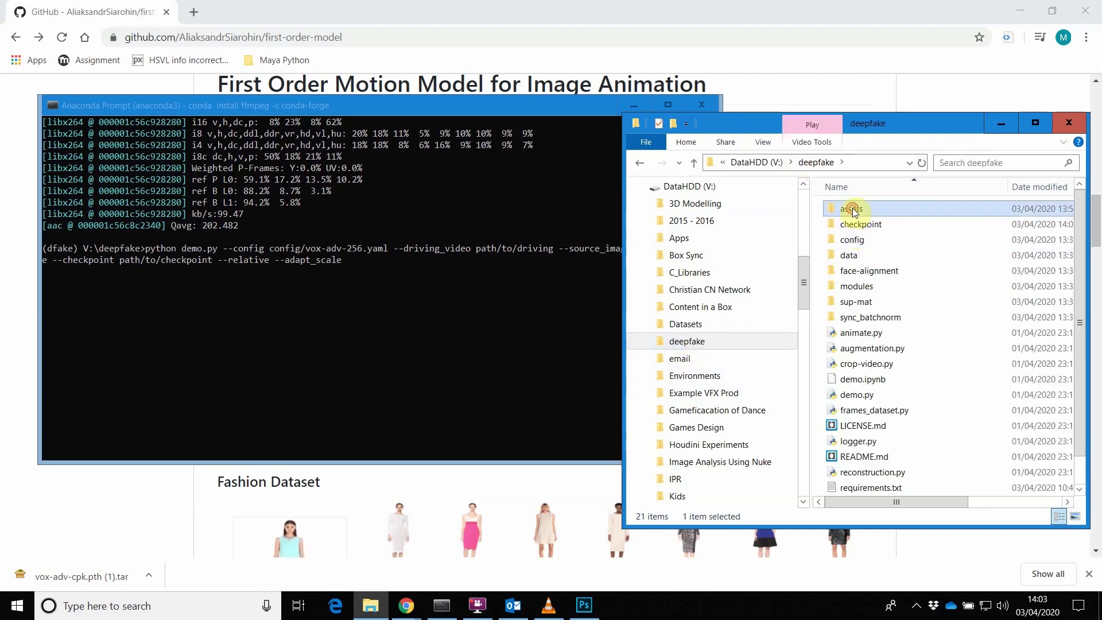
double_click(854, 210)
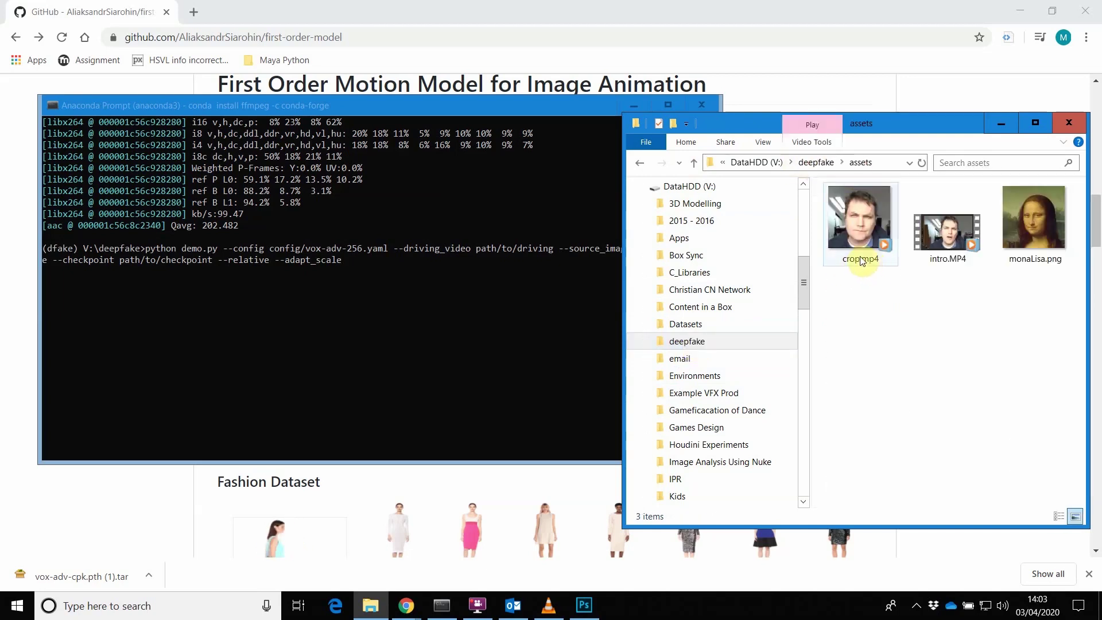
- Replace the --driving_video placeholder path in the command with assets/intro.mp4
left_click(505, 262)
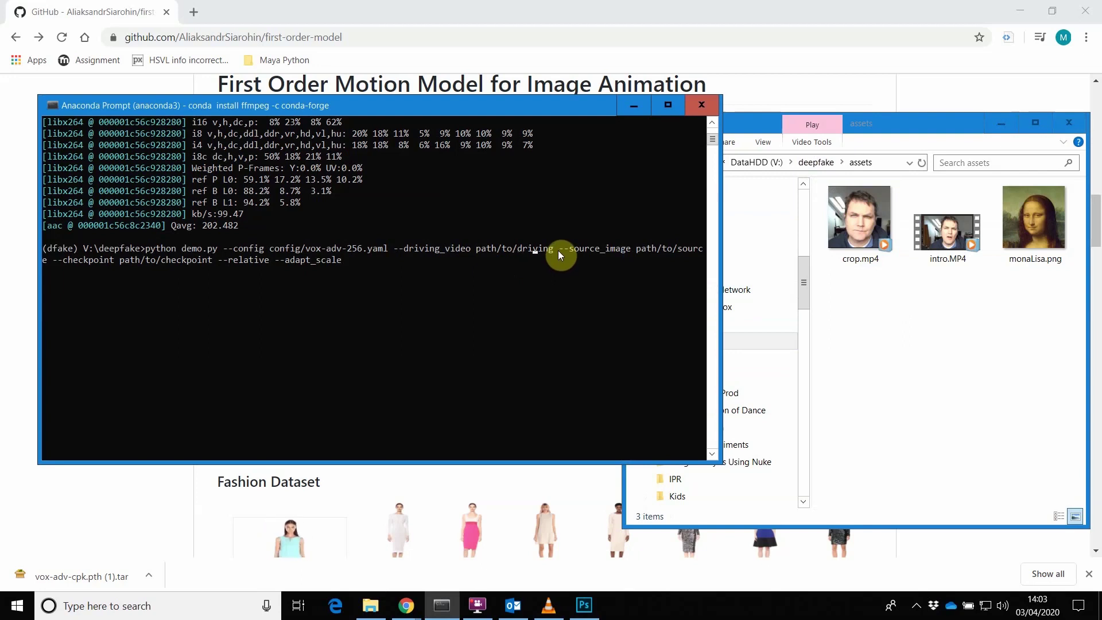
key("BackSpace")
key("BackSpace")
key("BackSpace")
key("BackSpace")
key("BackSpace")
key("BackSpace")
key("BackSpace")
key("BackSpace")
key("BackSpace")
key("BackSpace")
key("BackSpace")
key("BackSpace")
key("BackSpace")
key("BackSpace")
key("BackSpace")
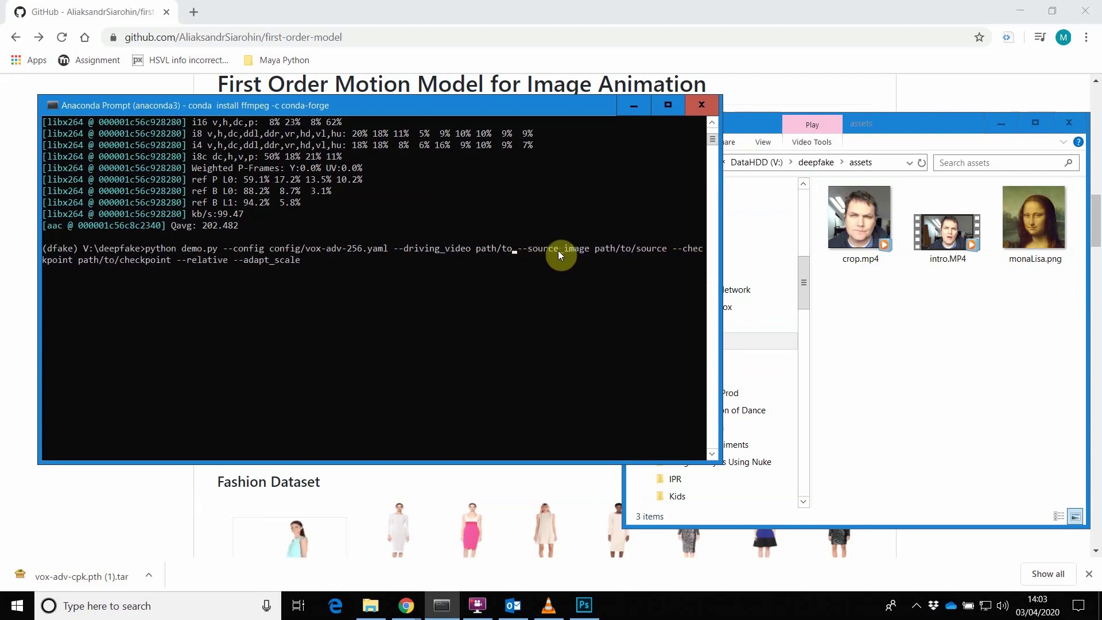
type("asset")
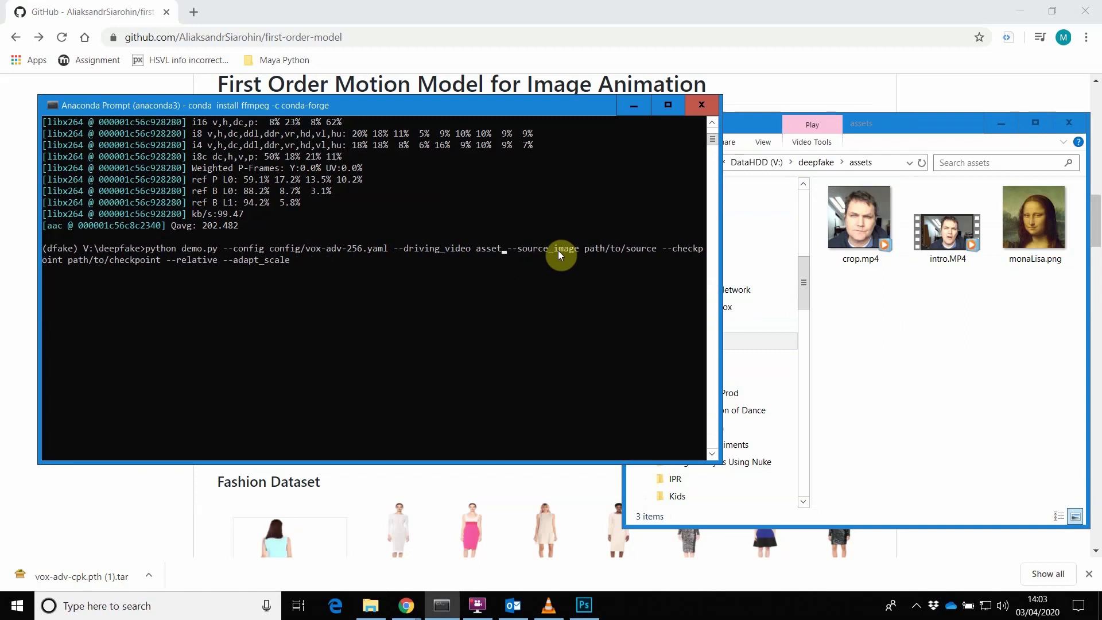
type("s")
type("/intro")
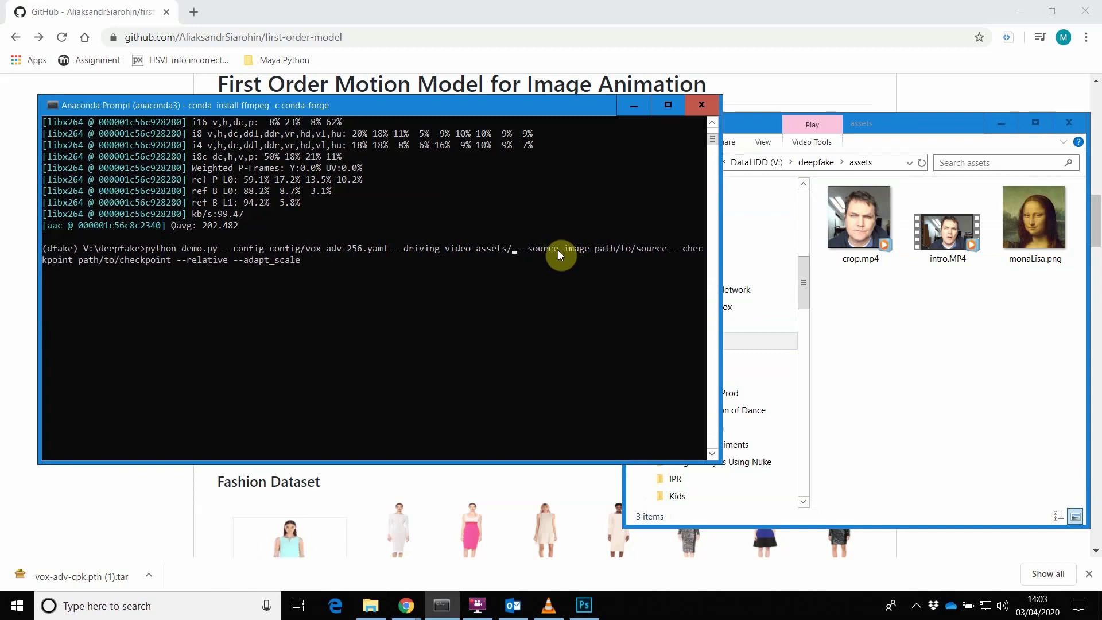
type(".mp")
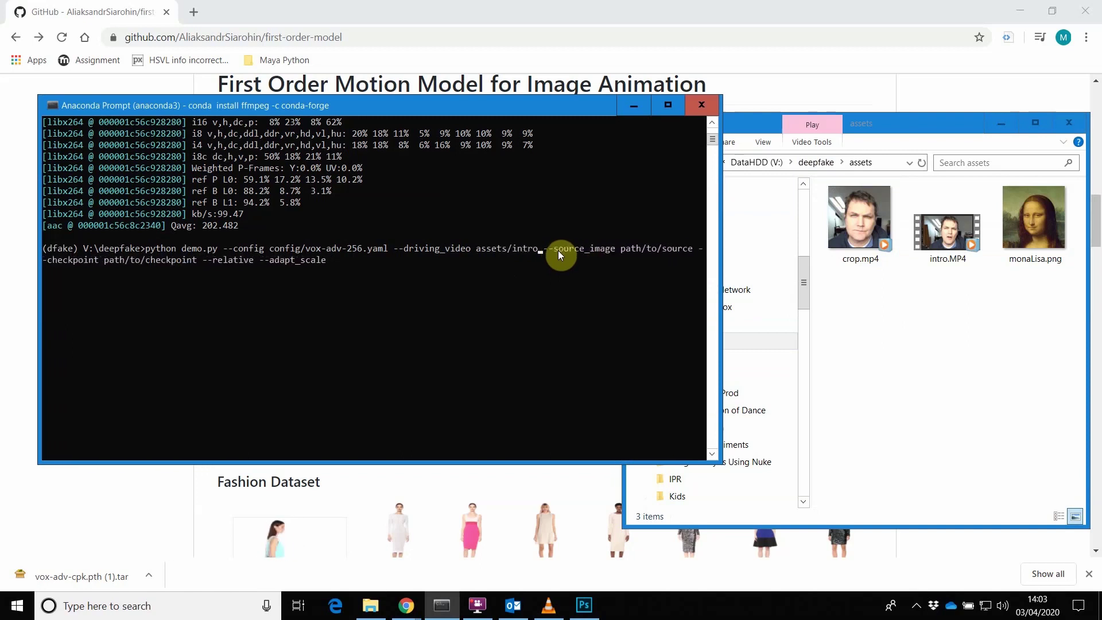
type("4")
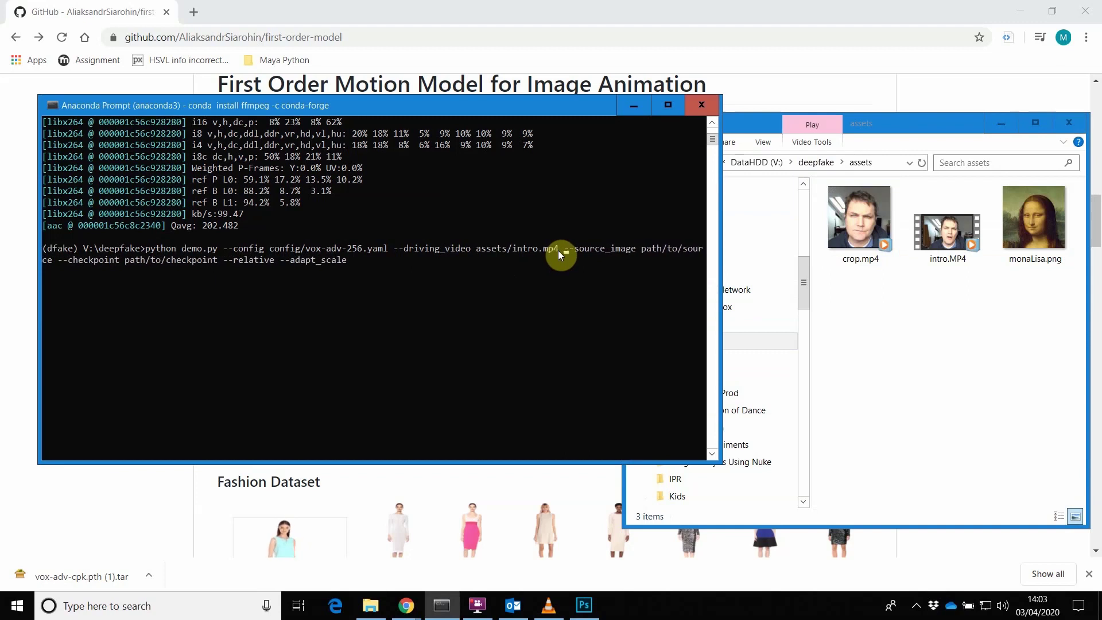
- Replace the --source_image placeholder path in the demo.py command with assets/monLisa.png
key("Right")
key("Right")
key("Right")
key("Right")
key("Right")
key("Right")
key("Right")
key("Right")
key("Right")
key("Right")
key("Right")
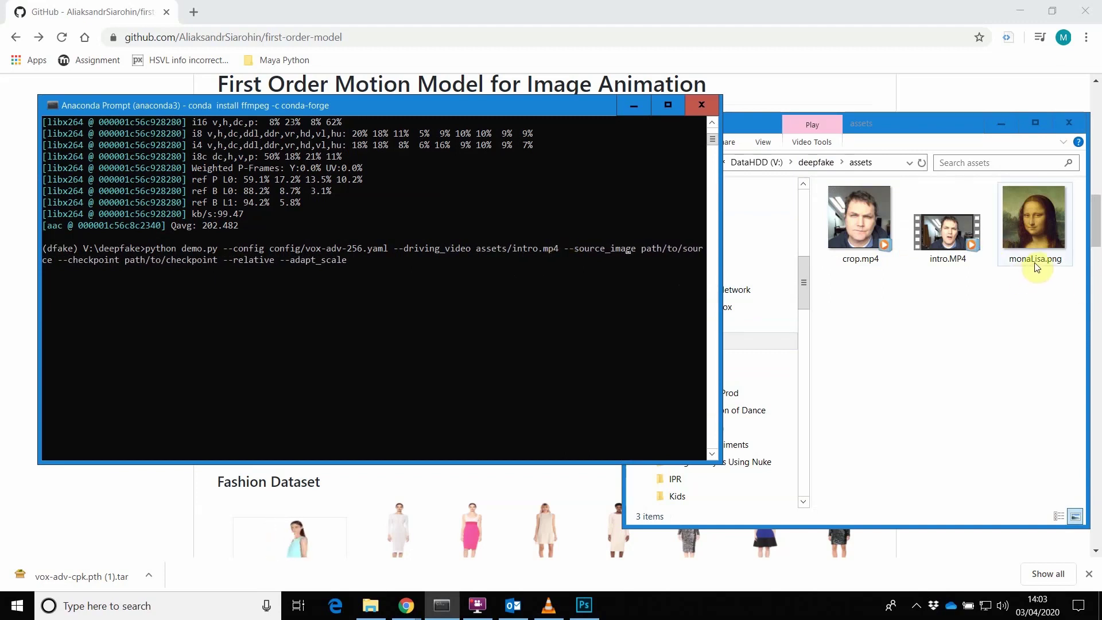
key("Right")
key("Right")
key("Right")
key("Right")
key("Right")
key("Right")
key("Right")
key("Right")
key("Right")
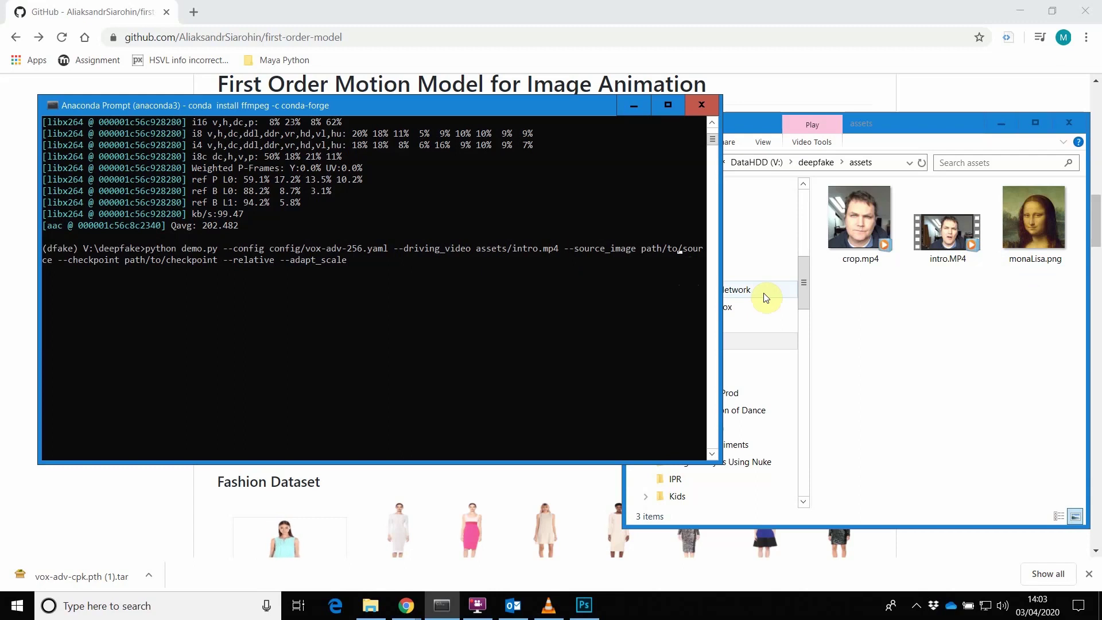
key("Delete")
key("Delete")
key("Delete")
key("Delete")
key("Delete")
key("Delete")
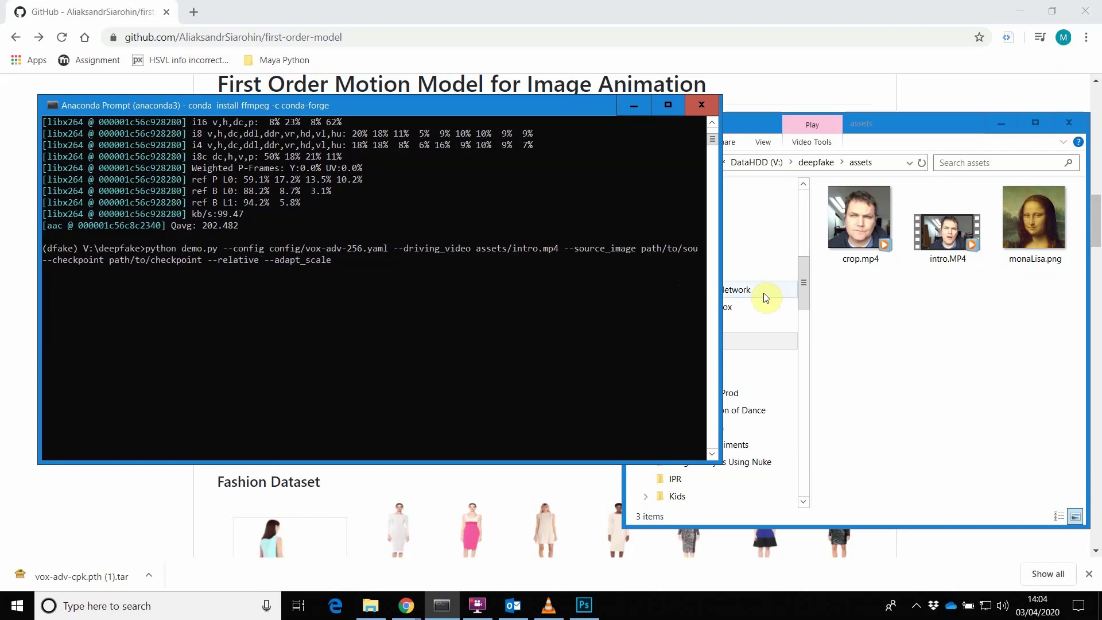
key("BackSpace")
key("BackSpace")
key("BackSpace")
key("BackSpace")
key("BackSpace")
key("BackSpace")
key("BackSpace")
key("BackSpace")
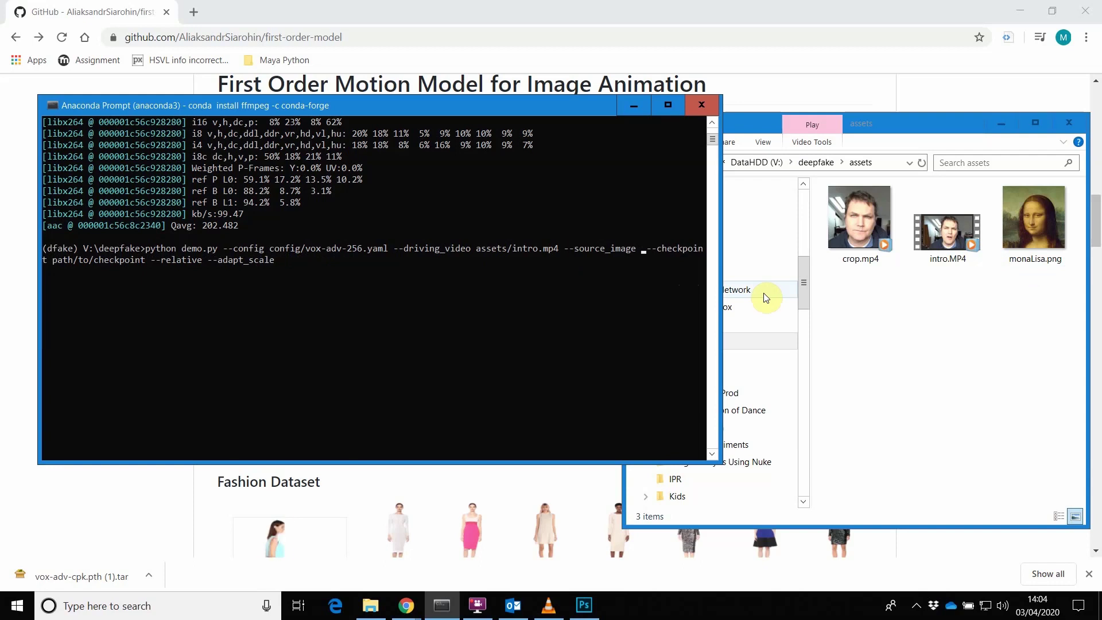
type("assets/")
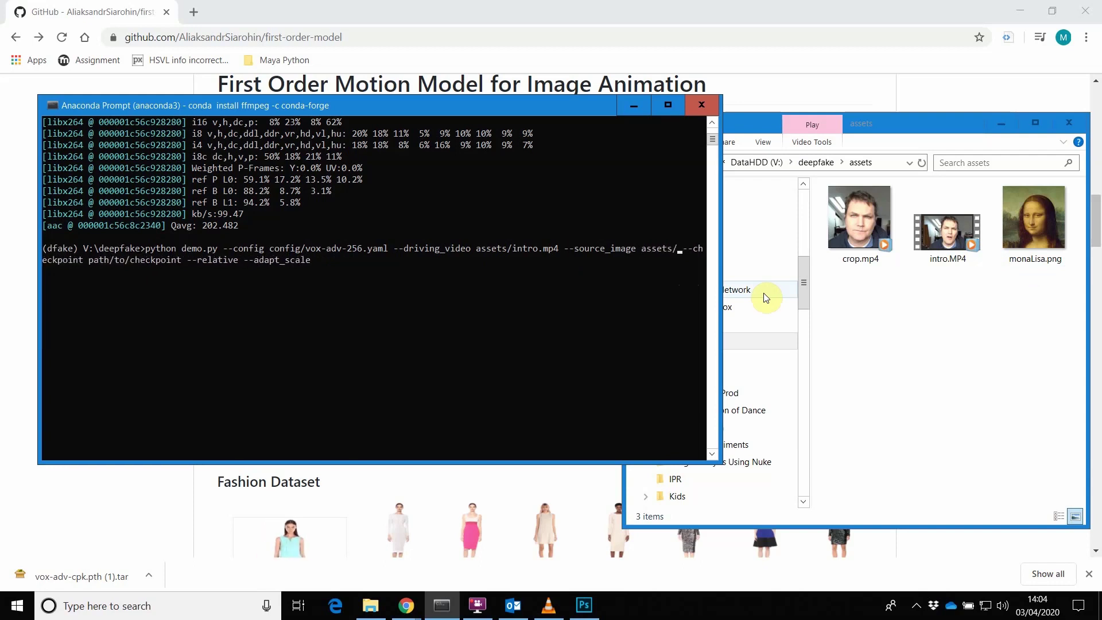
type("monLisa.png")
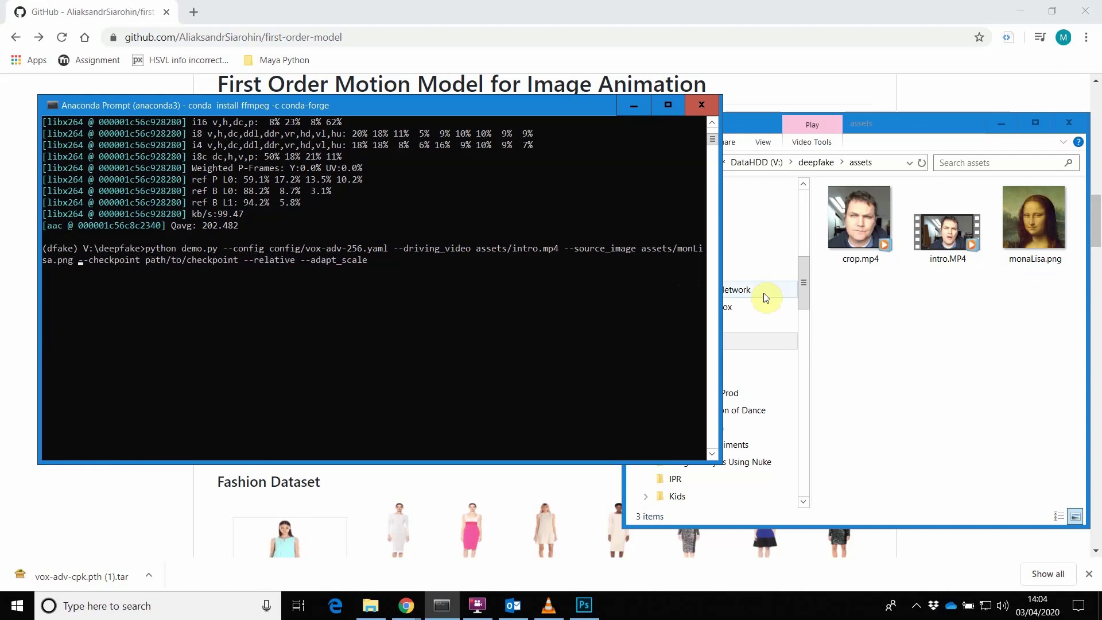
- Shorten the --checkpoint placeholder path in the command to checkpoint/
key("Right")
key("Right")
key("Right")
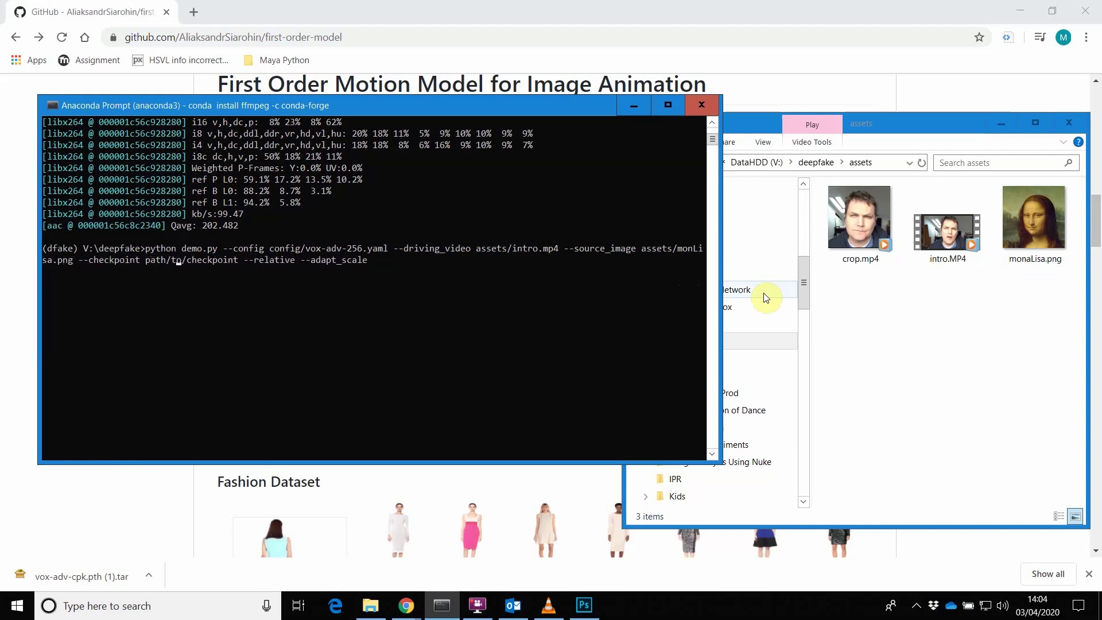
key("Delete")
key("BackSpace")
key("BackSpace")
key("BackSpace")
key("BackSpace")
key("BackSpace")
key("BackSpace")
key("BackSpace")
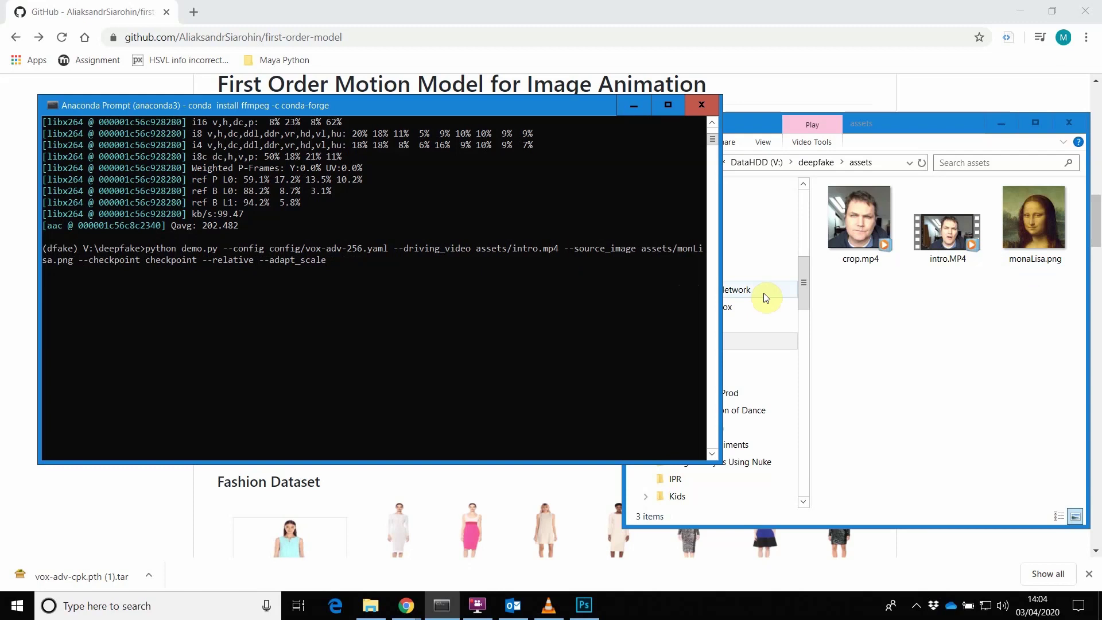
key("Right")
key("Right")
key("Right")
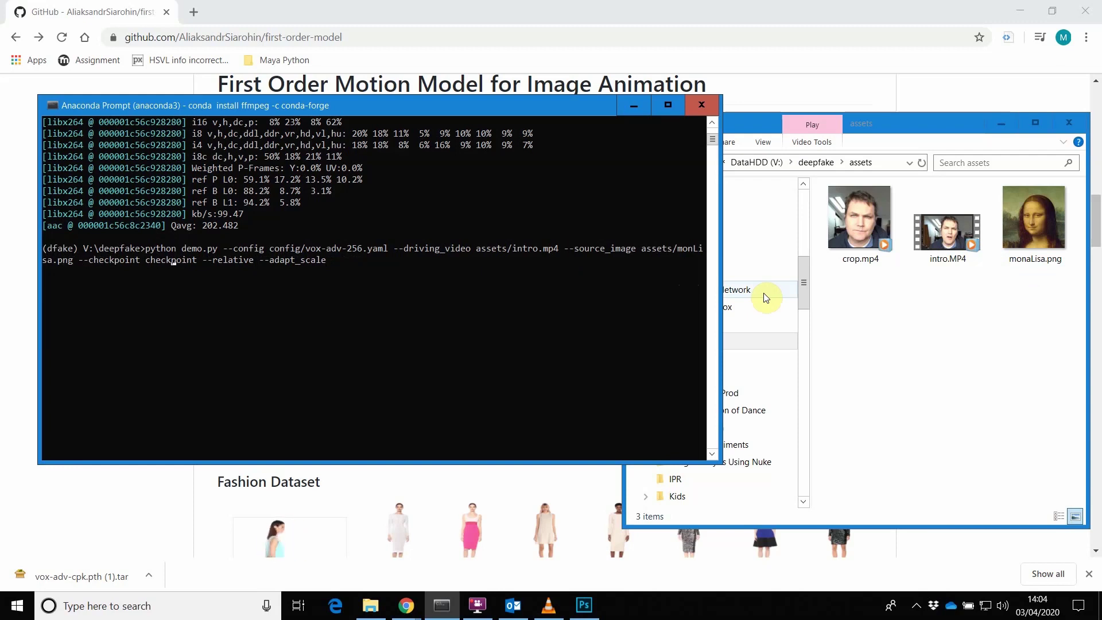
key("Right")
key("Right")
key("Right")
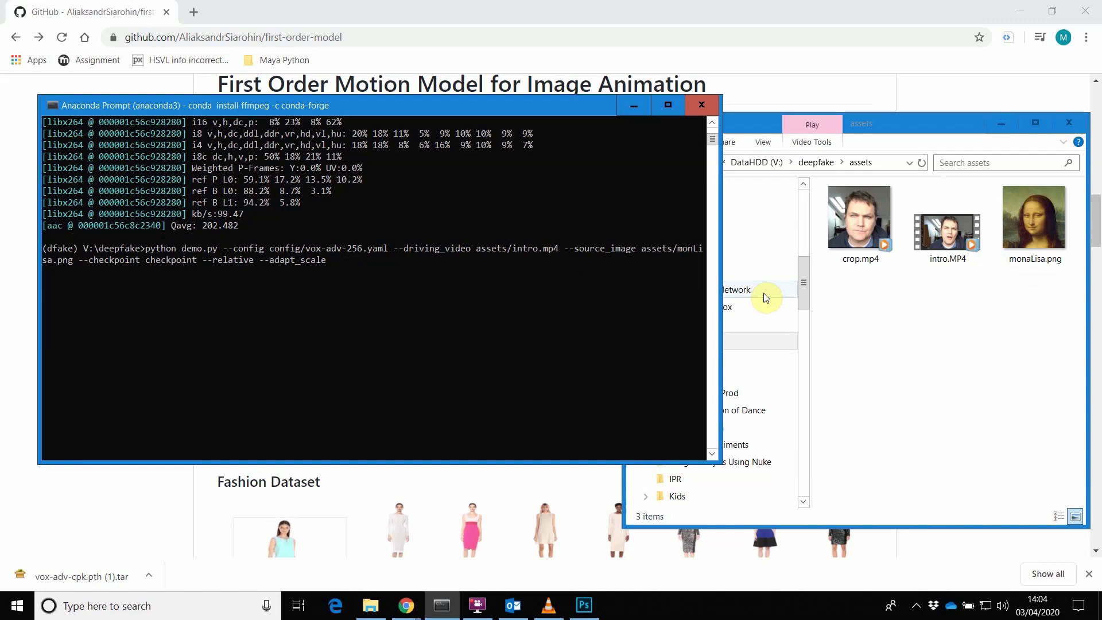
type("/")
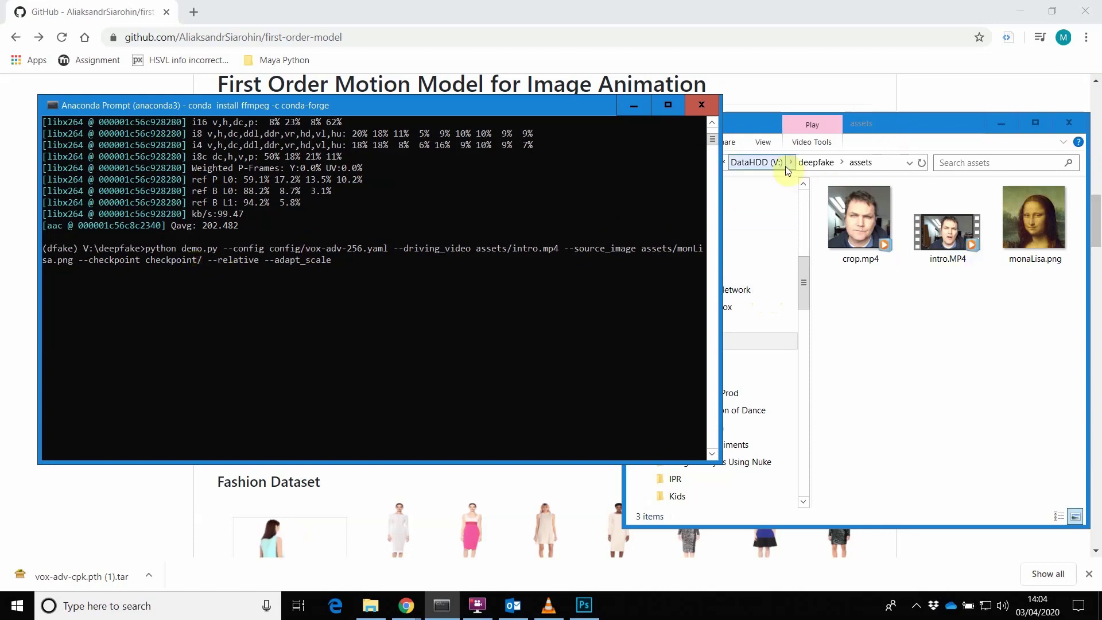
- Open deepfake's checkpoint folder in File Explorer and select the checkpoint archive to check its file name
left_click(914, 126)
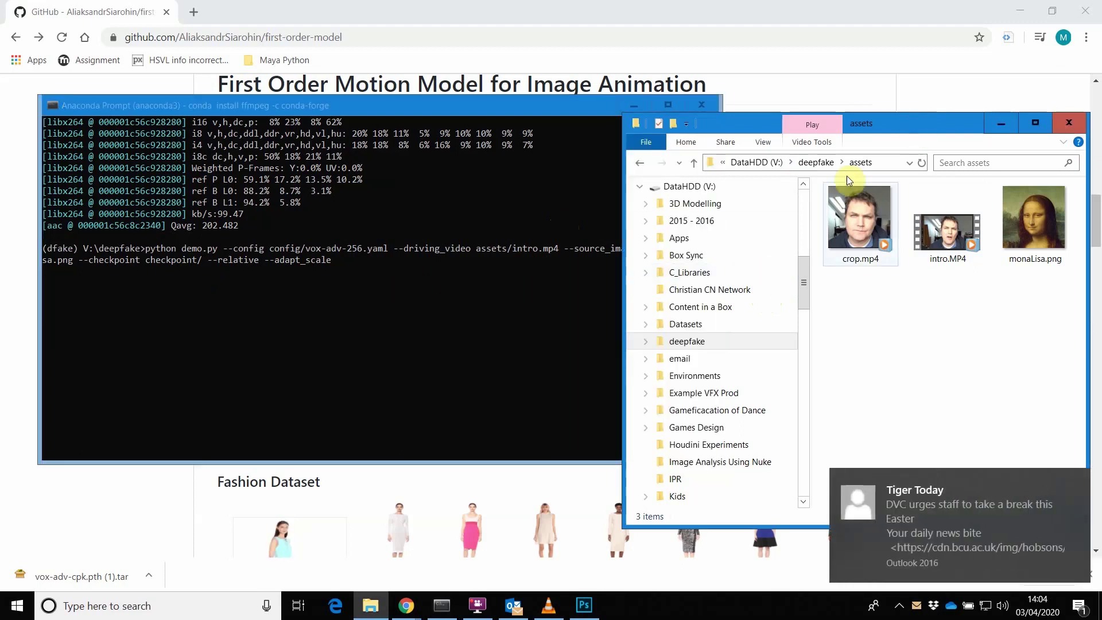
left_click(824, 162)
double_click(864, 224)
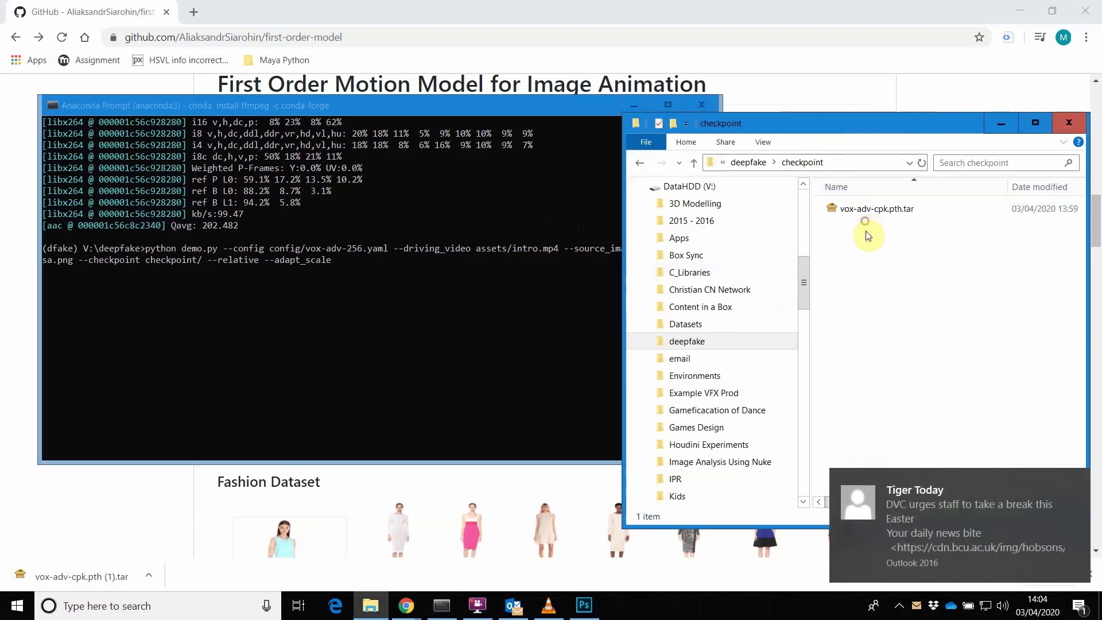
left_click(891, 209)
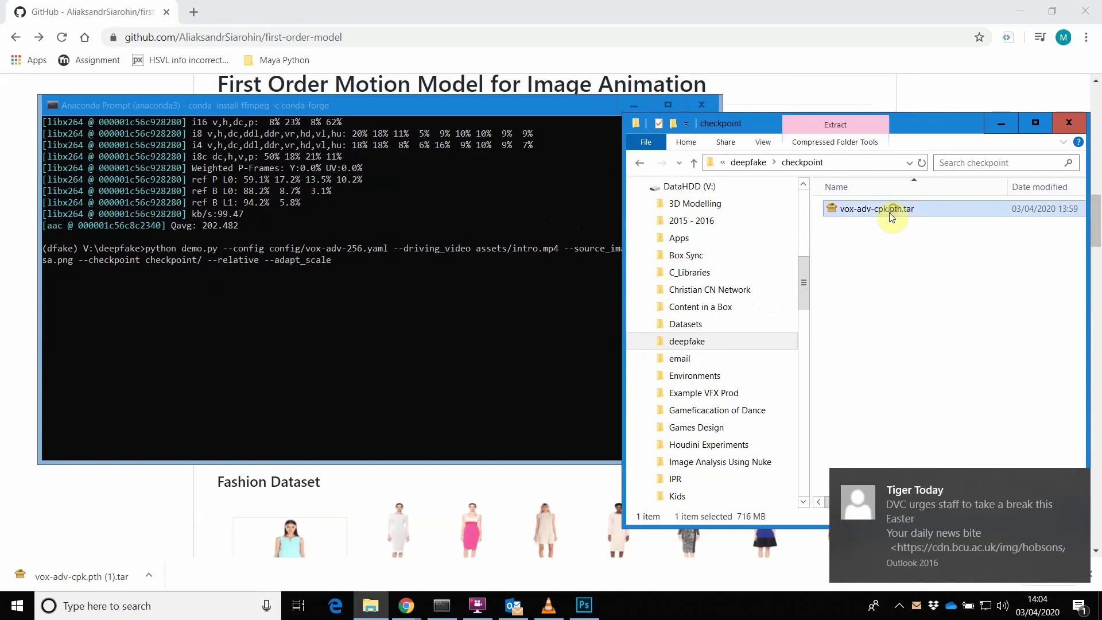
- Back in Anaconda Prompt, complete the --checkpoint path as checkpoint/vox-adv-cpk.pth.tar and run the demo.py command
left_click(209, 256)
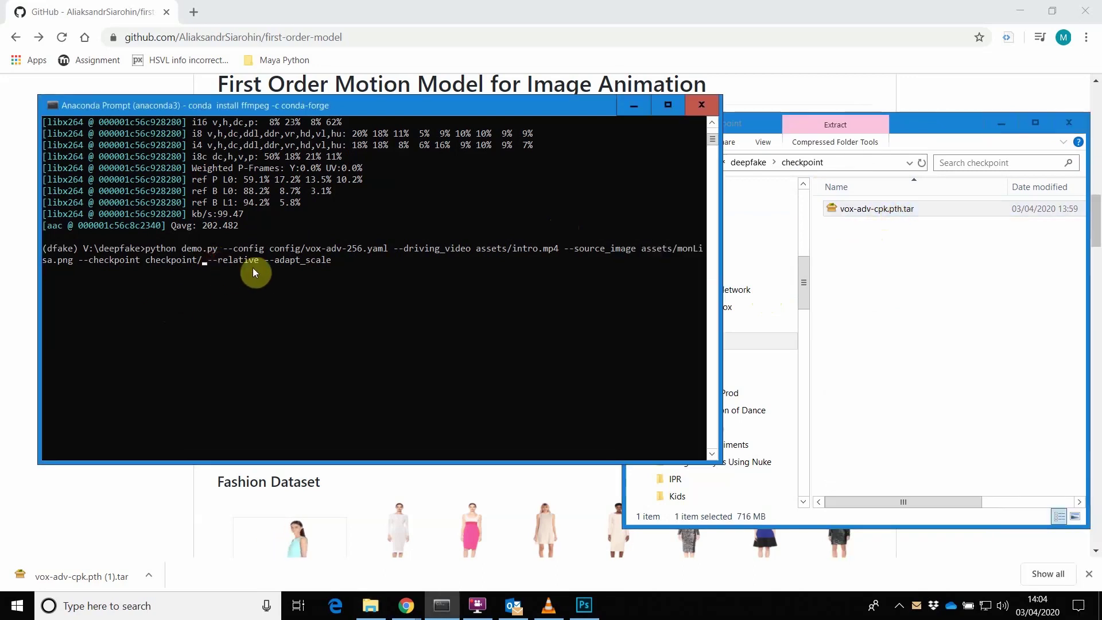
type("vox")
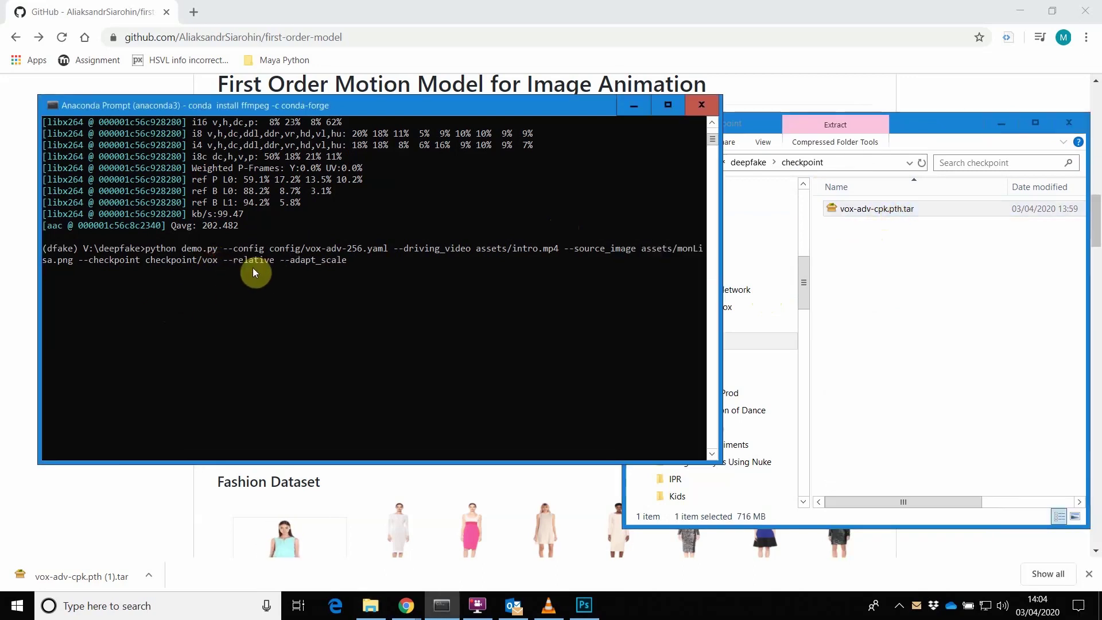
type("_adv")
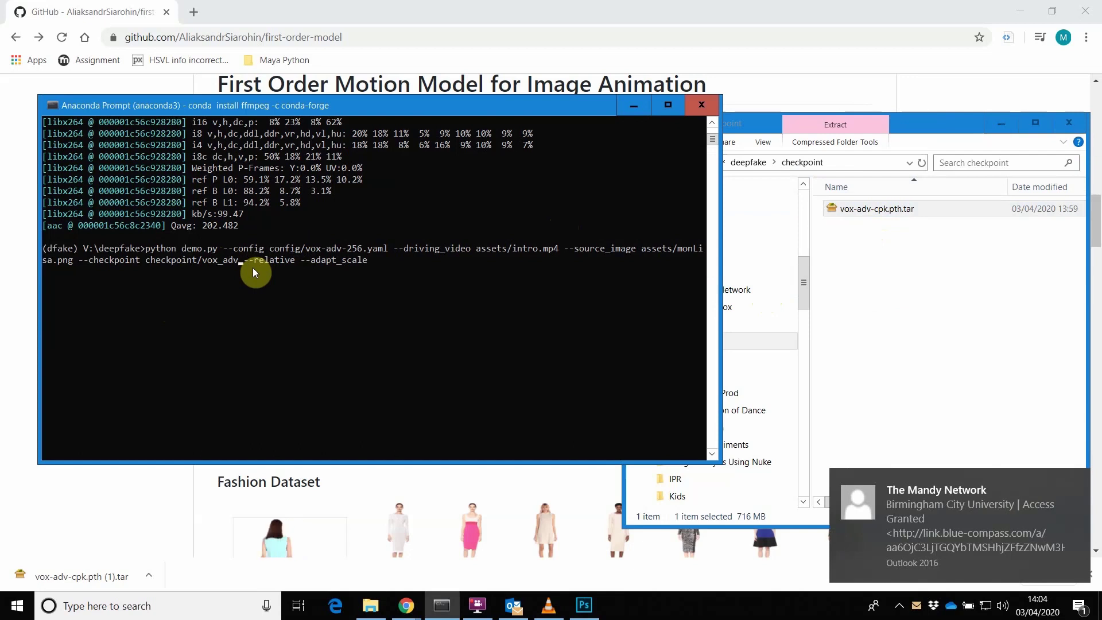
type("_")
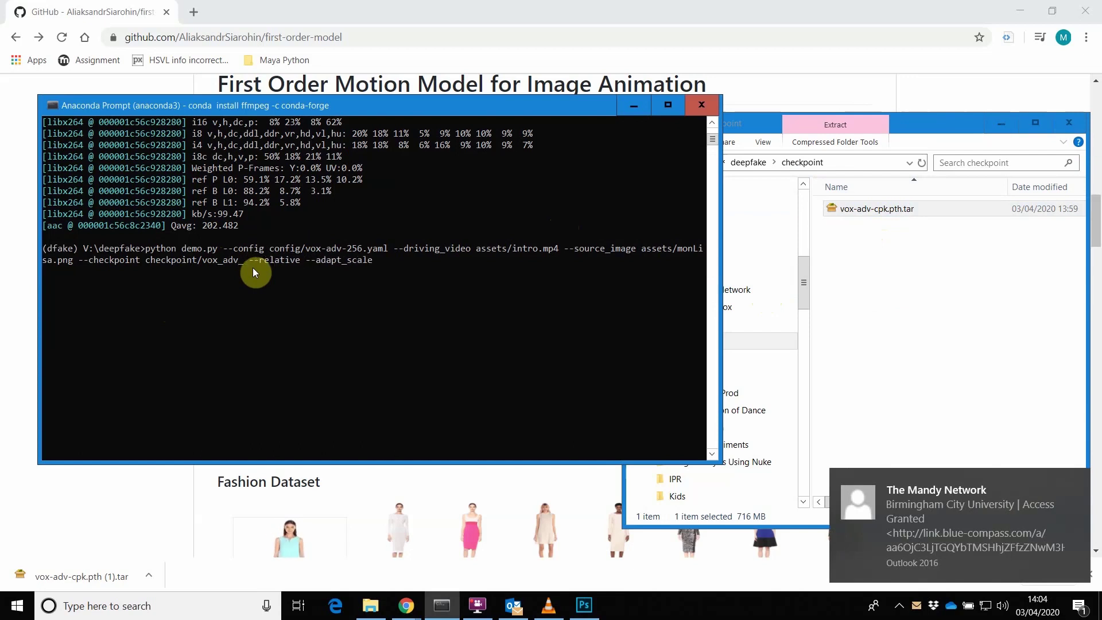
type("cpk")
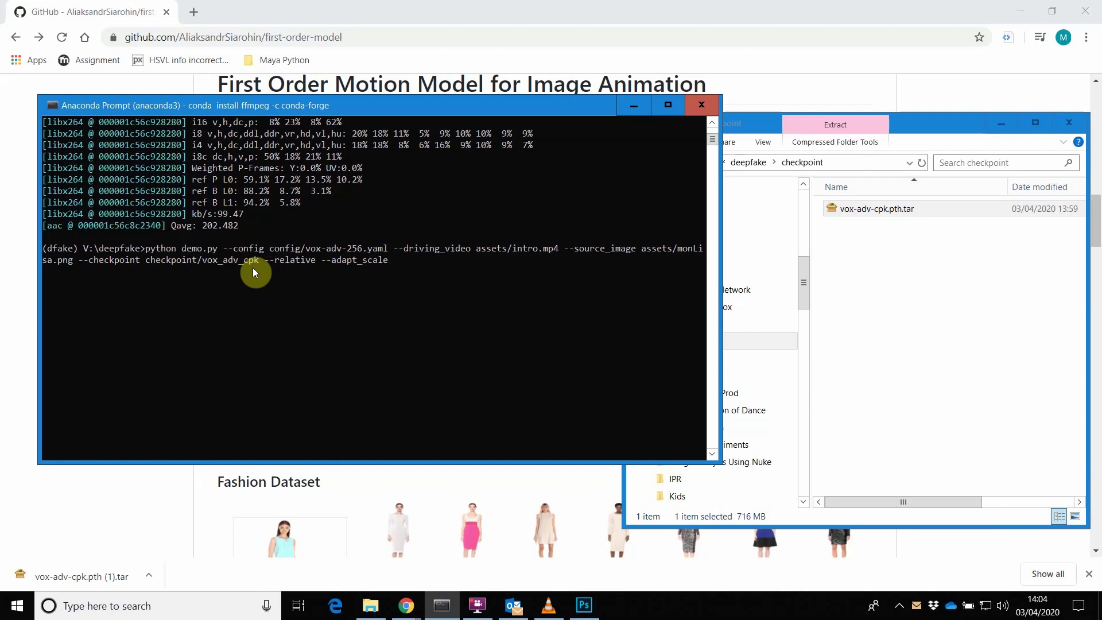
key("BackSpace")
type("-")
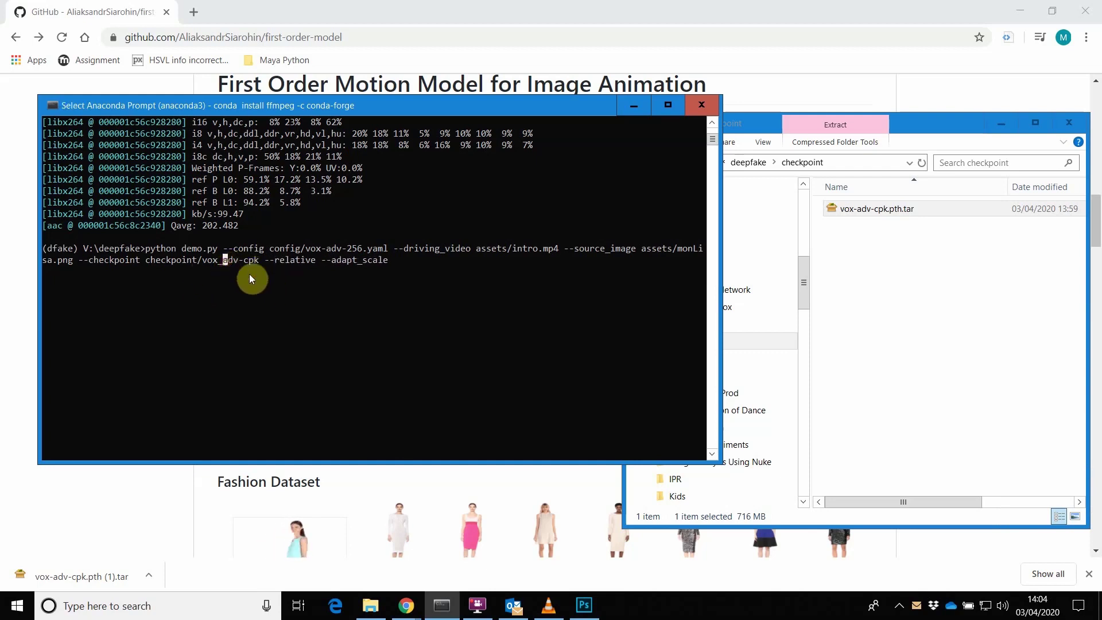
key("BackSpace")
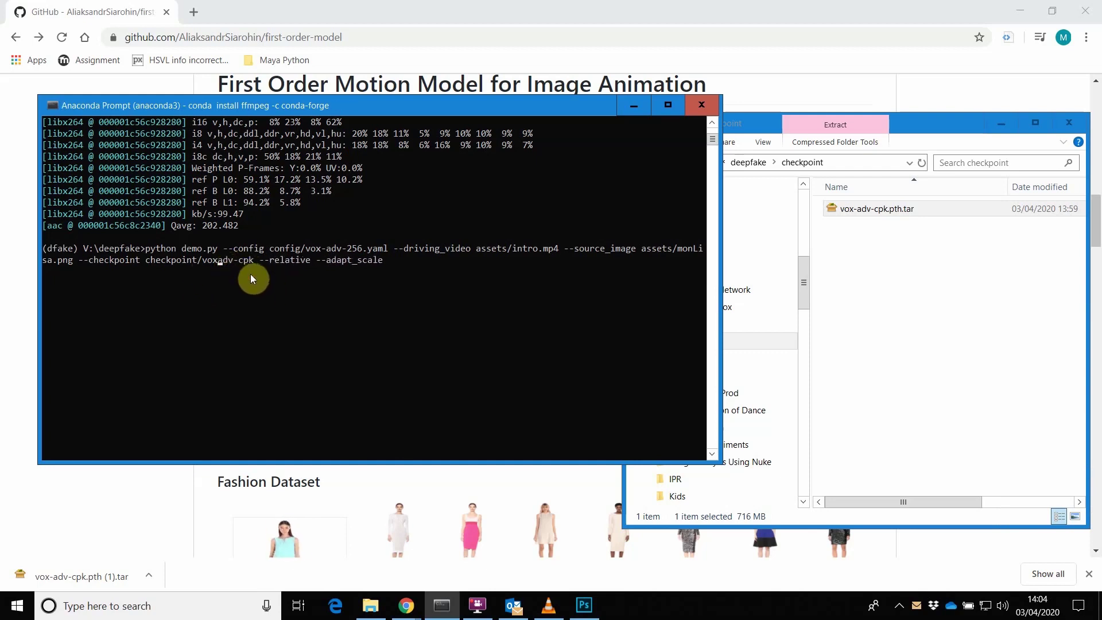
type("-cpk")
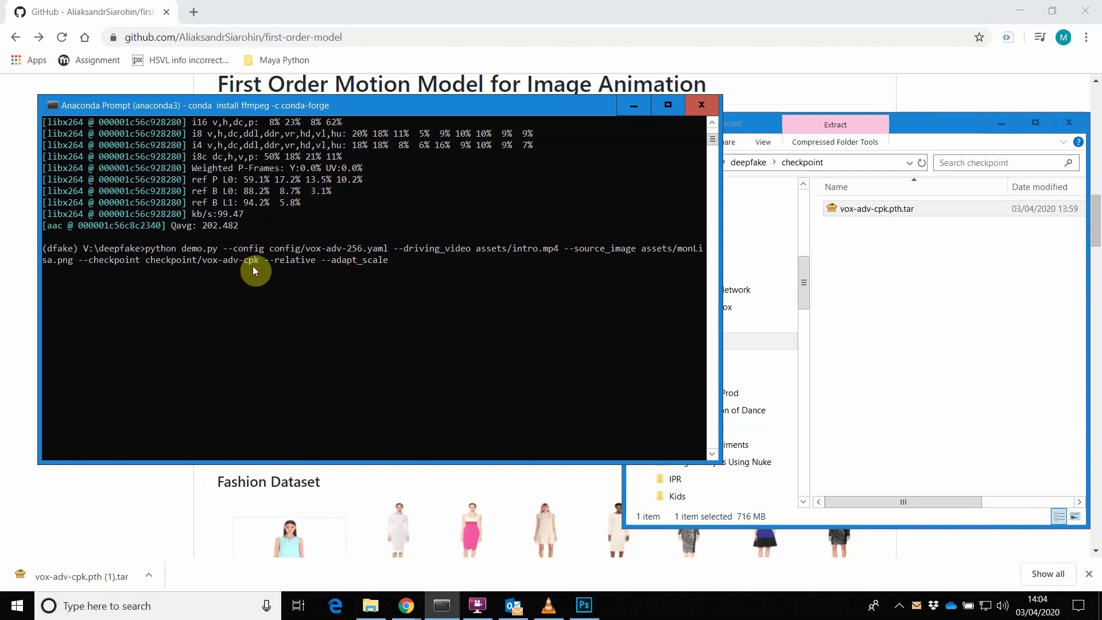
type(".")
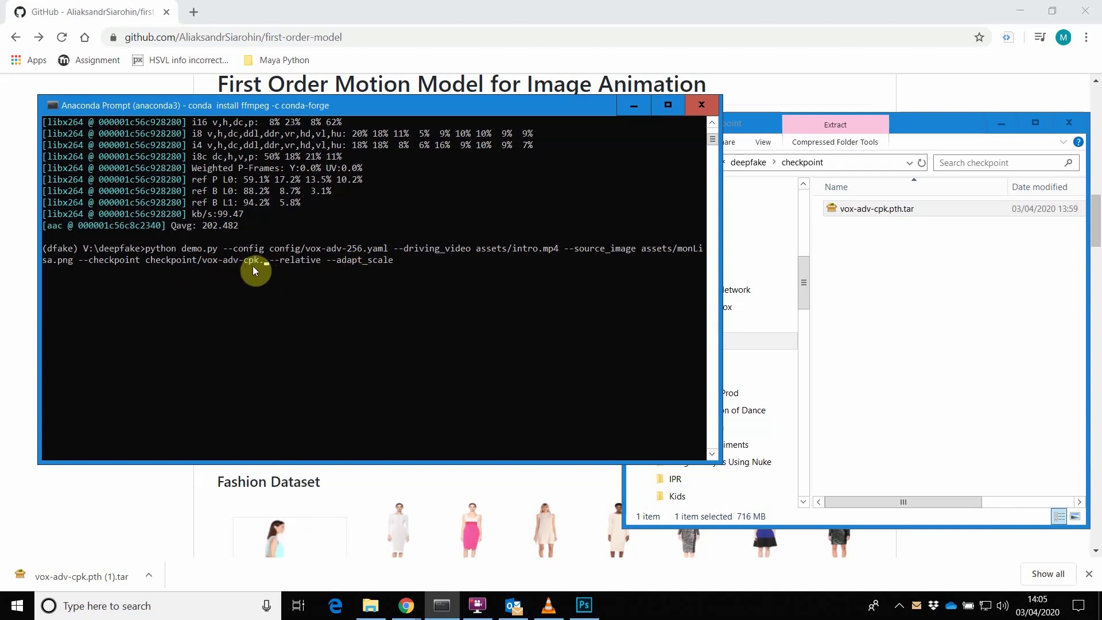
type("pth.tar")
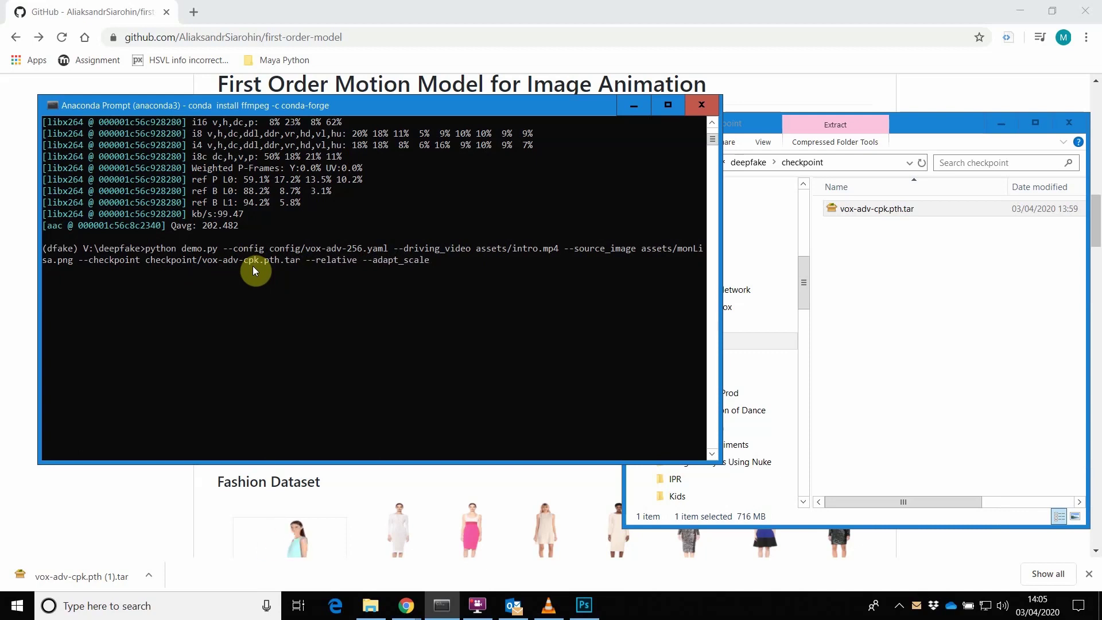
key("Return")
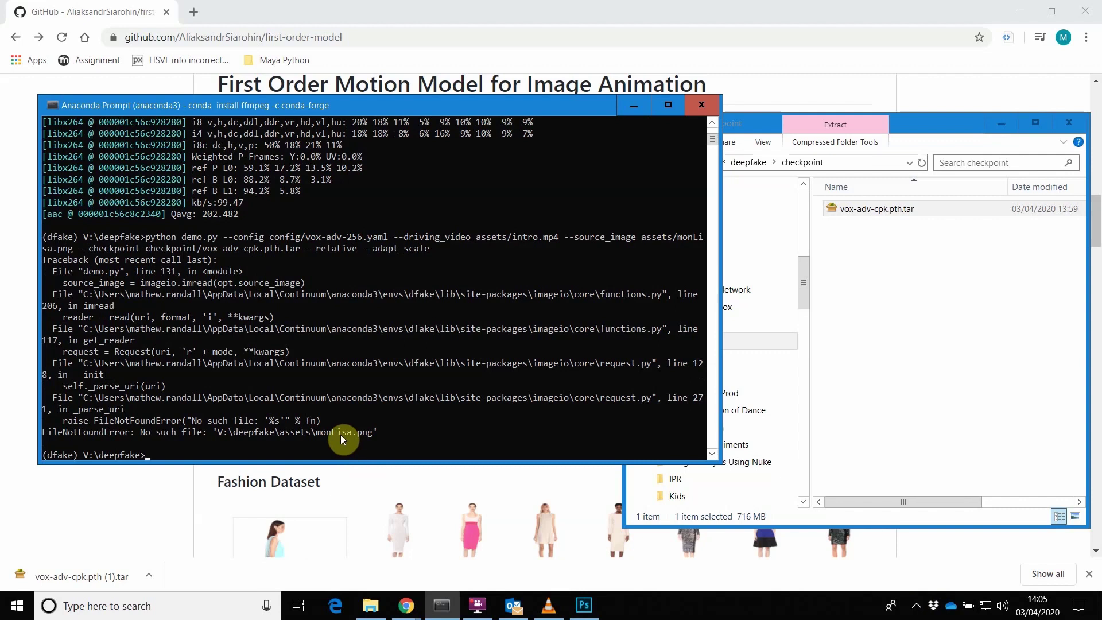
- Recall the demo.py command, correct the source image path to assets/monaLisa.png and run it again
key("Up")
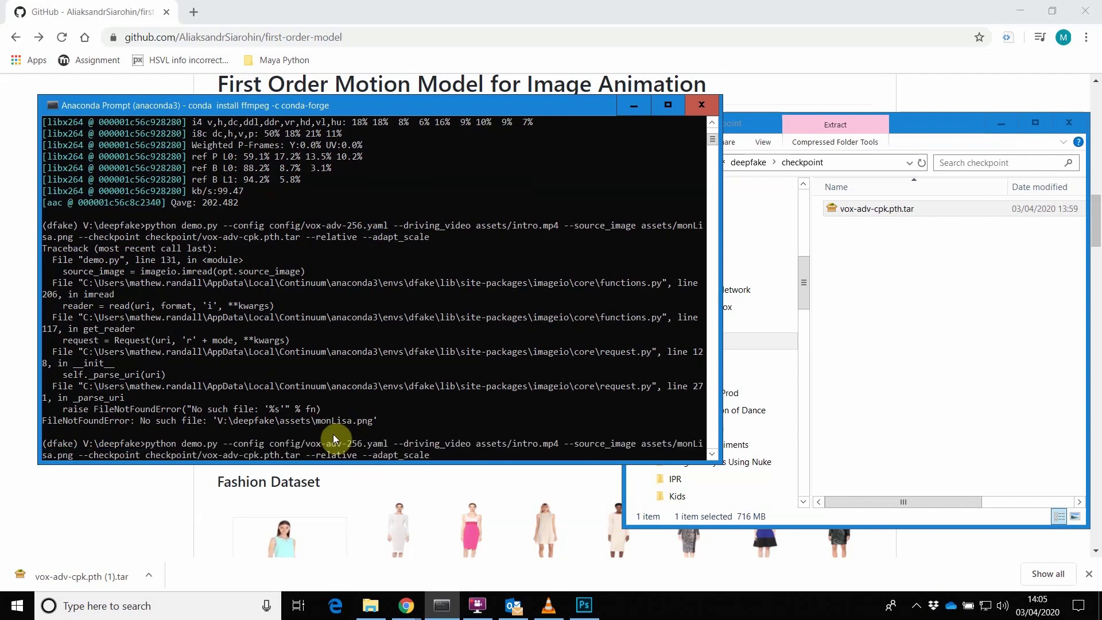
key("Left")
key("Left")
key("Left")
key("Left")
key("Left")
key("Left")
key("Left")
key("Left")
key("Left")
key("Left")
key("Left")
key("Left")
key("Left")
key("Left")
key("Left")
key("Left")
key("Left")
key("Left")
key("Left")
key("Left")
key("Left")
key("Left")
key("Left")
key("Left")
key("Left")
key("Left")
key("Left")
key("Left")
key("Left")
key("Left")
key("Left")
key("Left")
key("Left")
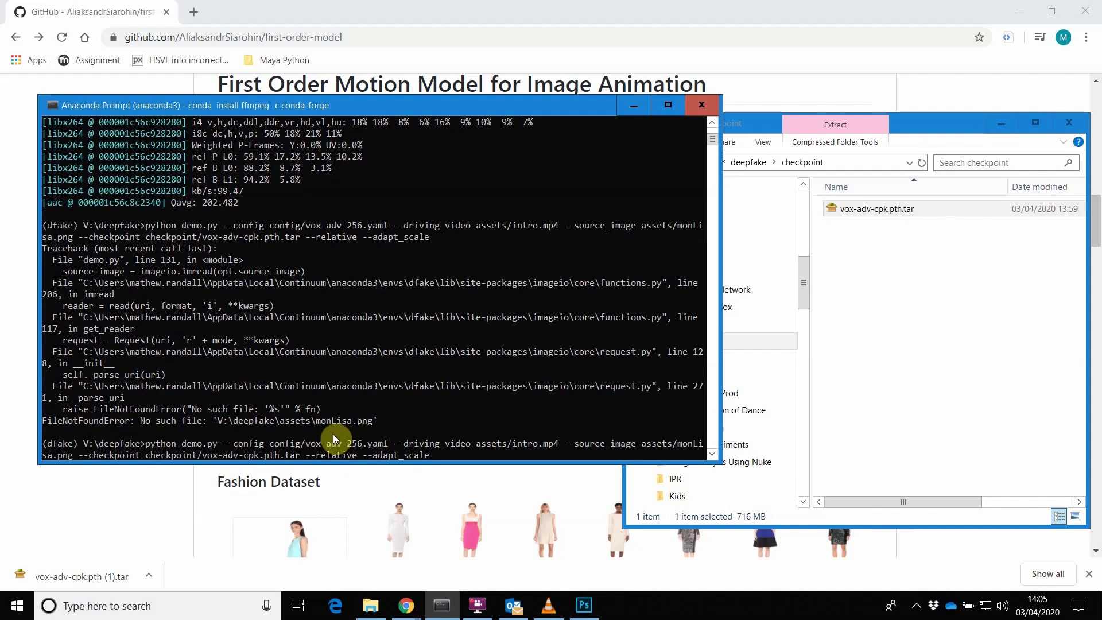
key("Left")
key("BackSpace")
type("al")
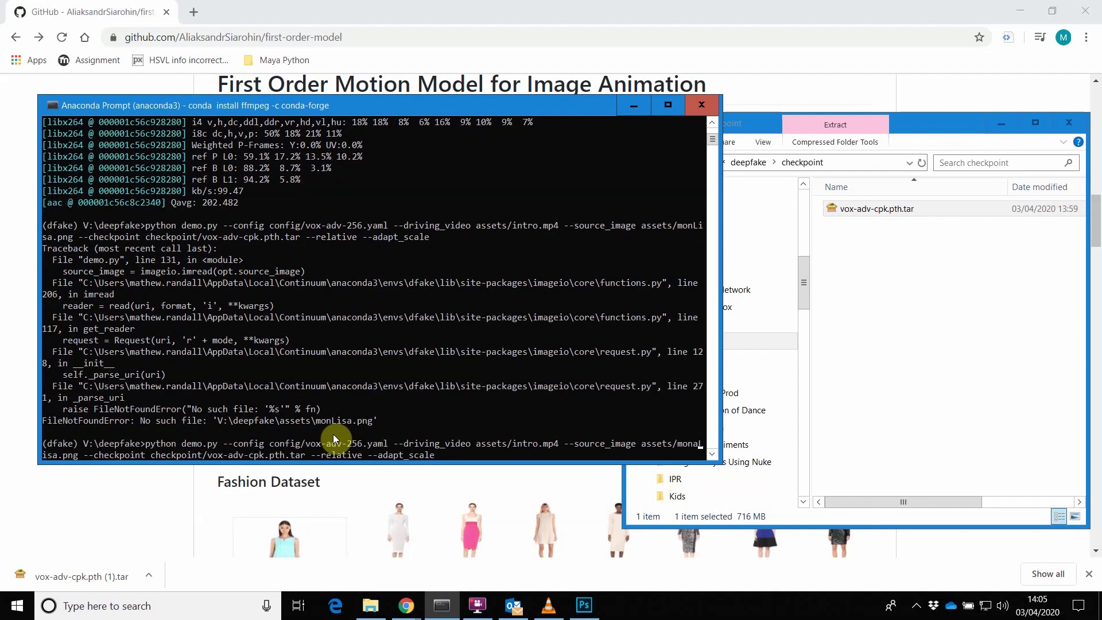
key("Return")
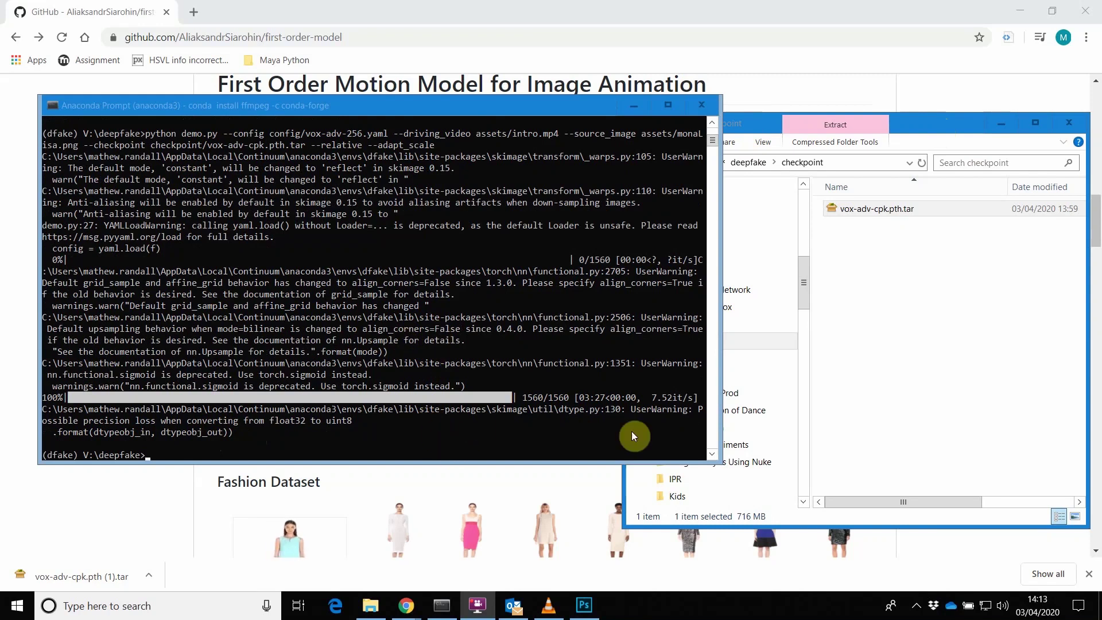
- Find result.mp4 in the deepfake folder in File Explorer and open it in VLC media player
left_click(762, 125)
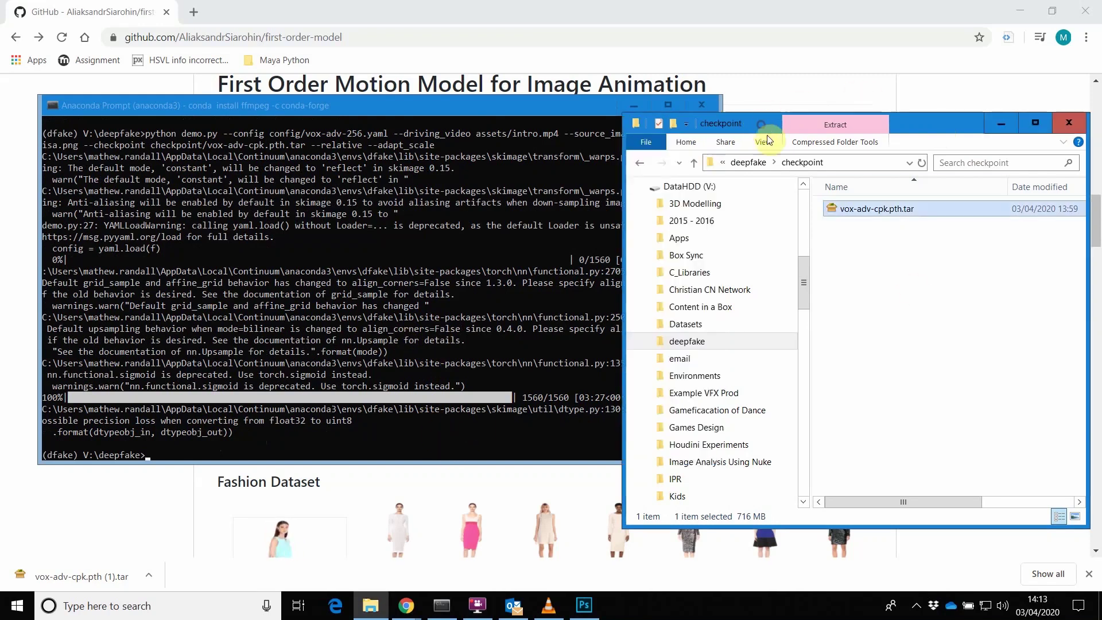
left_click(749, 162)
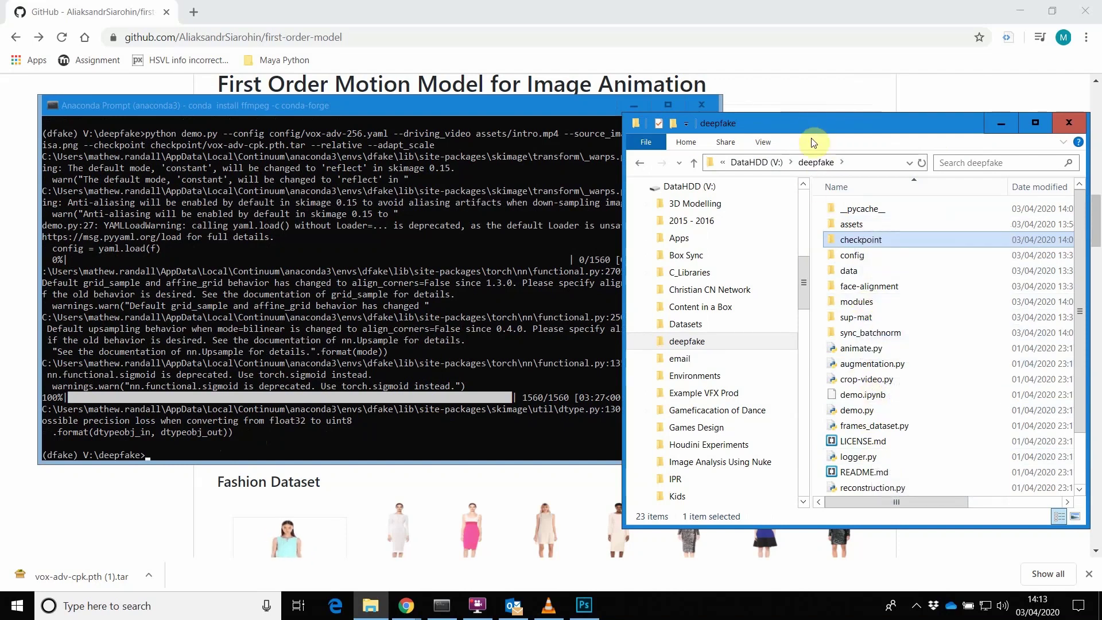
left_click_drag(757, 122, 669, 94)
scroll(814, 432, "down", 2)
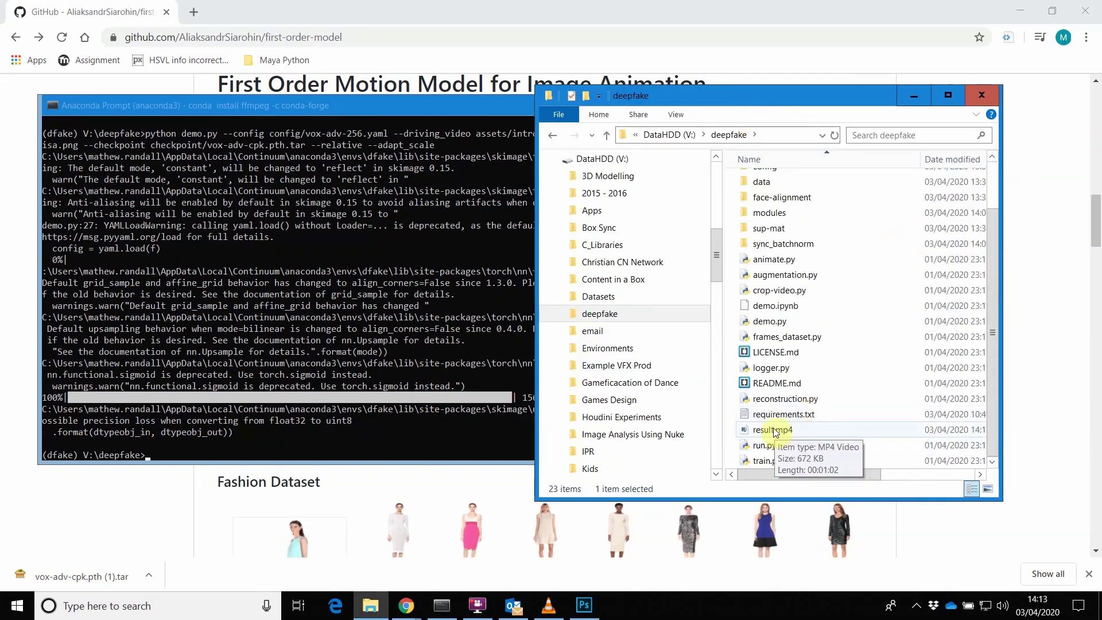
left_click(553, 610)
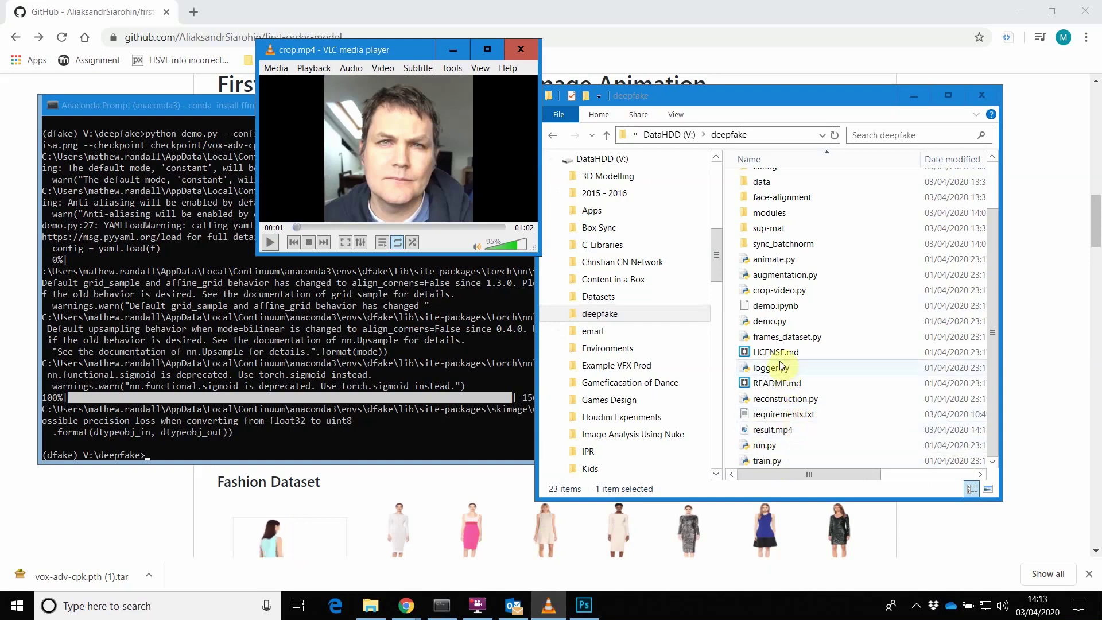
left_click_drag(771, 430, 378, 174)
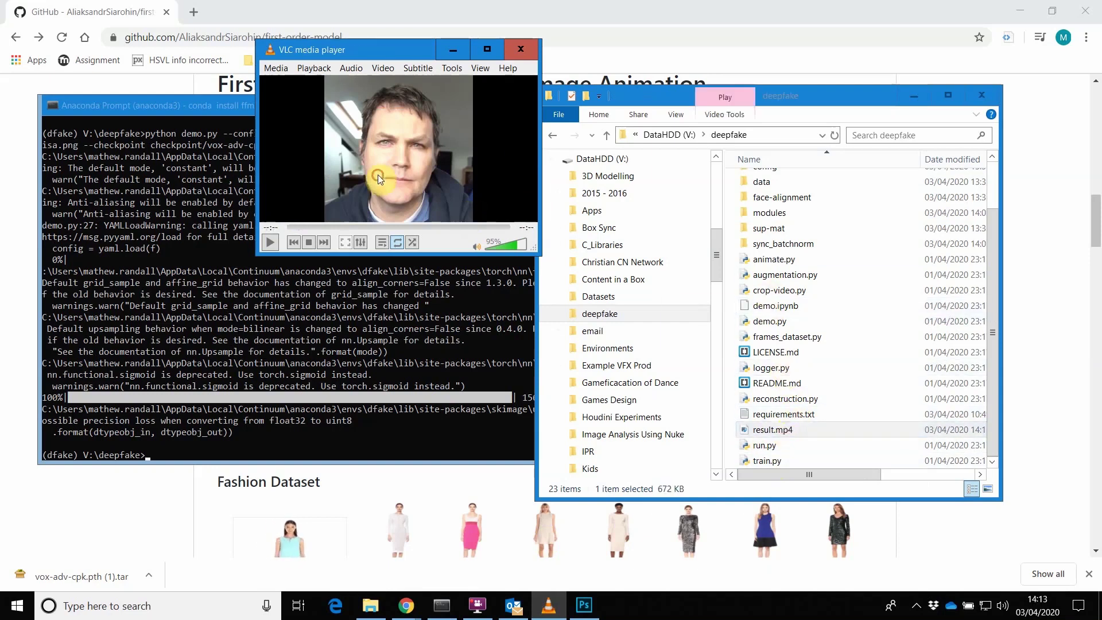